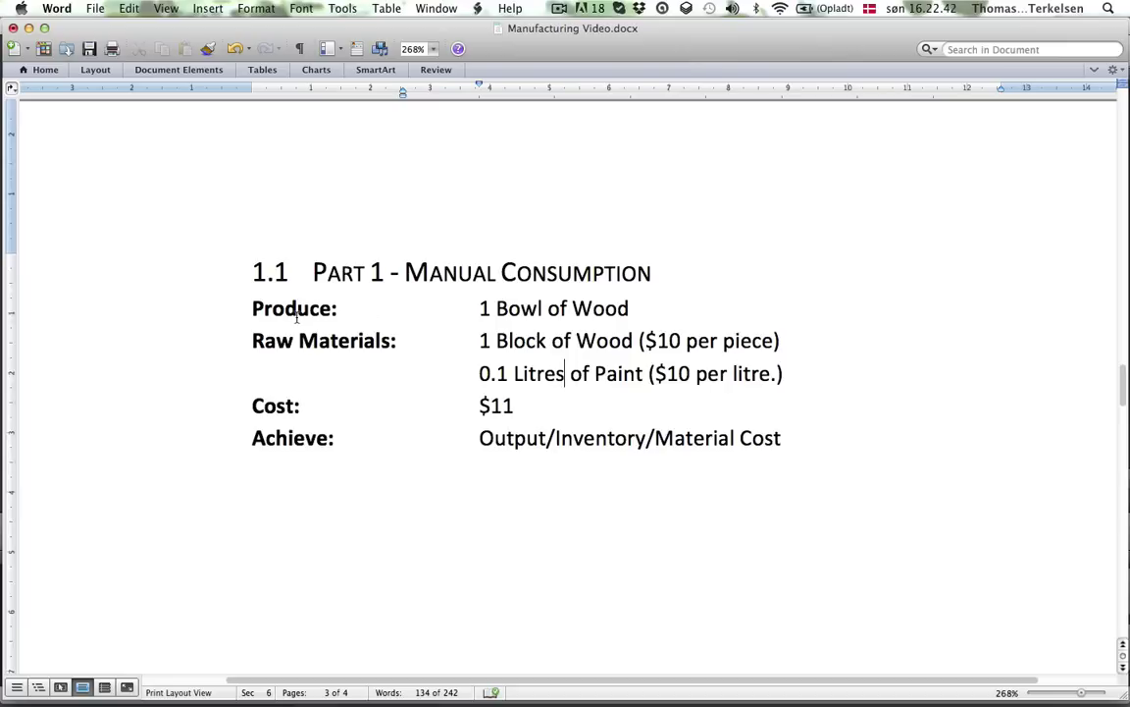
# Review the product, raw materials, cost and aims listed under Part 1 - Manual Consumption in the Word document
pyautogui.click(309, 309)
pyautogui.moveTo(481, 341); pyautogui.dragTo(648, 341)
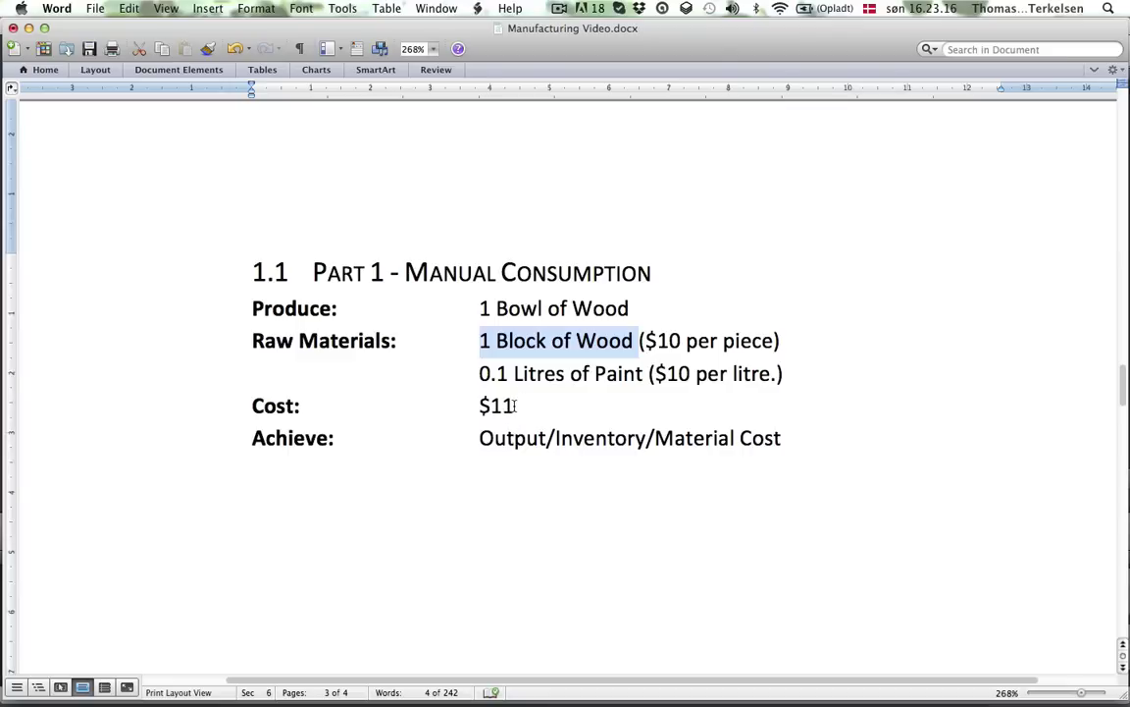
pyautogui.moveTo(514, 405); pyautogui.dragTo(481, 408)
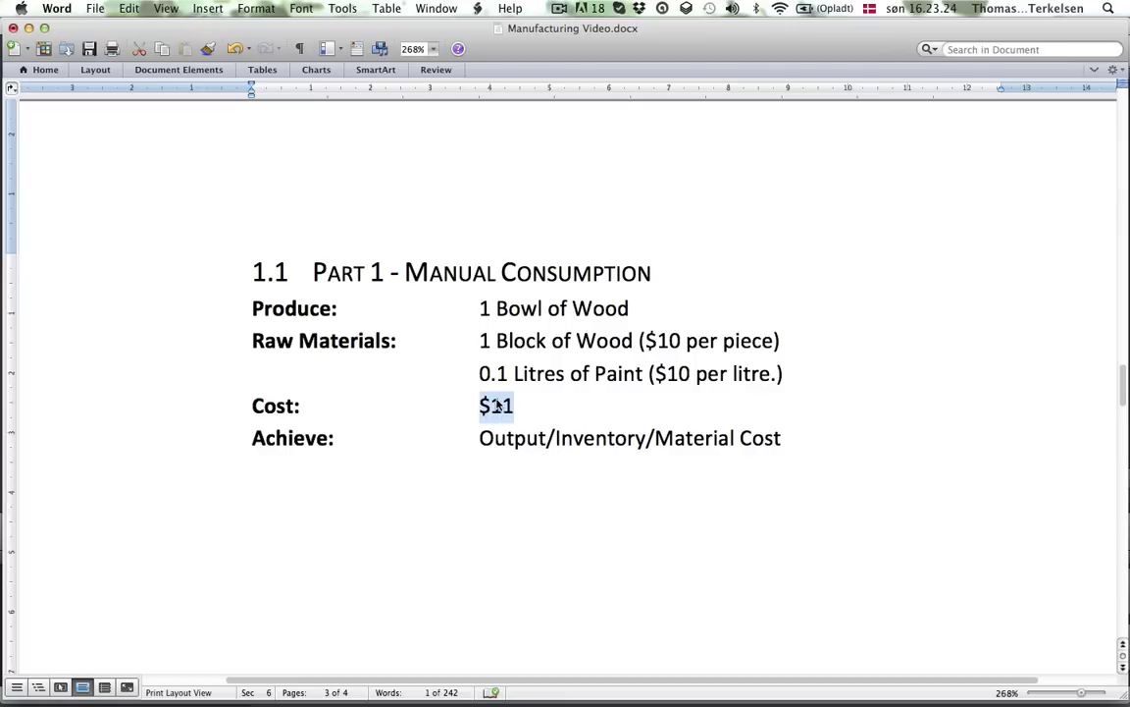
pyautogui.click(492, 438)
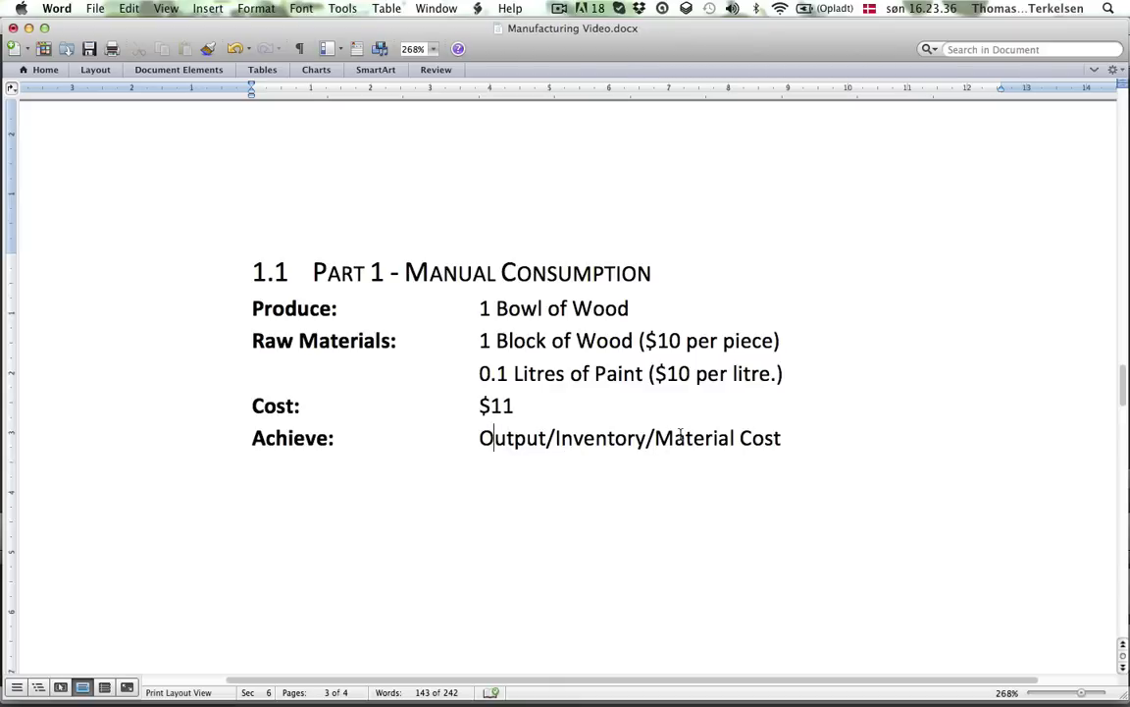
pyautogui.moveTo(785, 439); pyautogui.dragTo(655, 438)
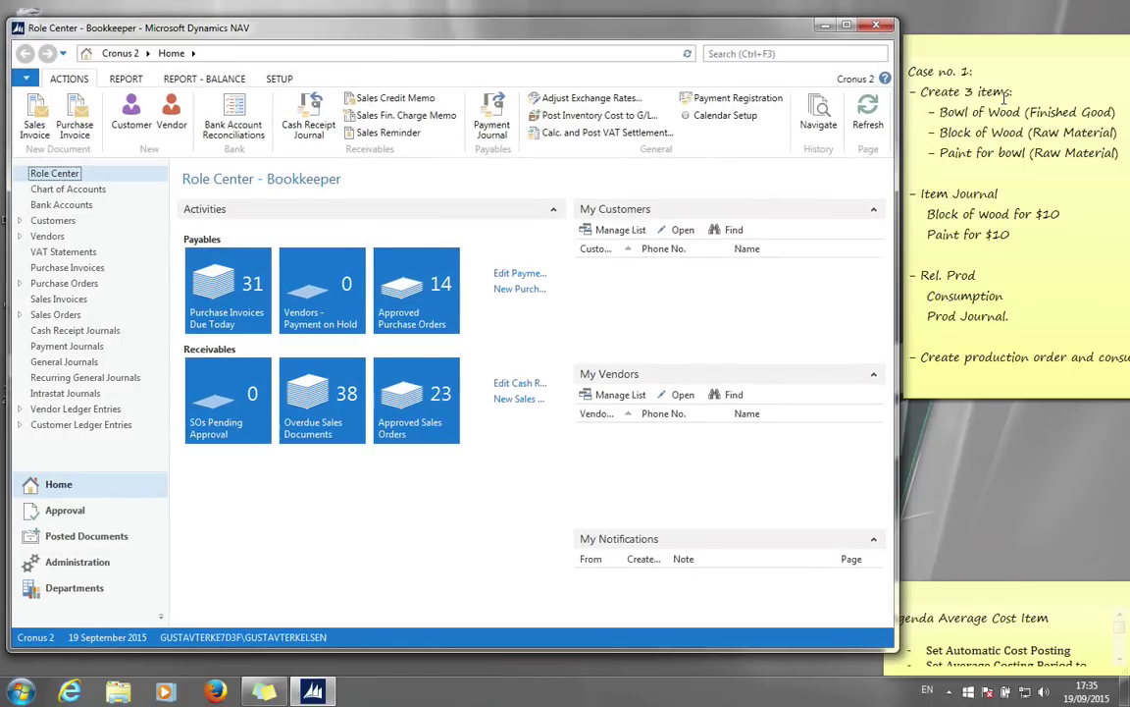
# Switch to Microsoft Dynamics NAV, search for items and open the Items list under Sales & Marketing/Inventory & Pricing
pyautogui.doubleClick(948, 90)
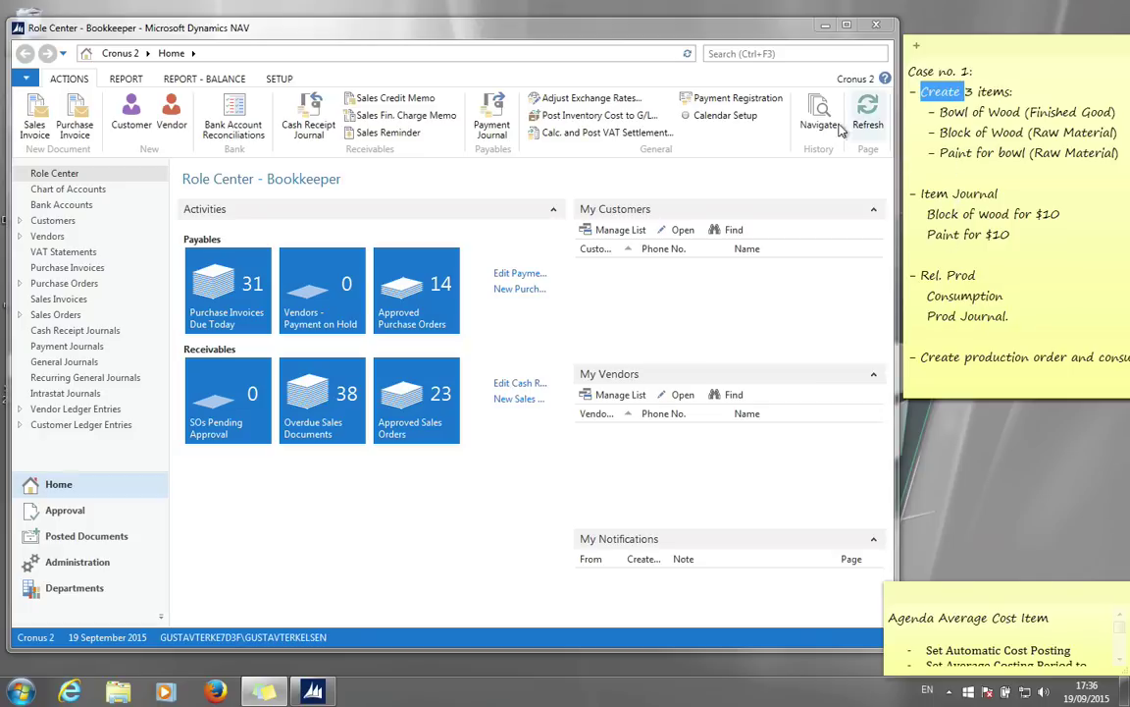
pyautogui.click(745, 54)
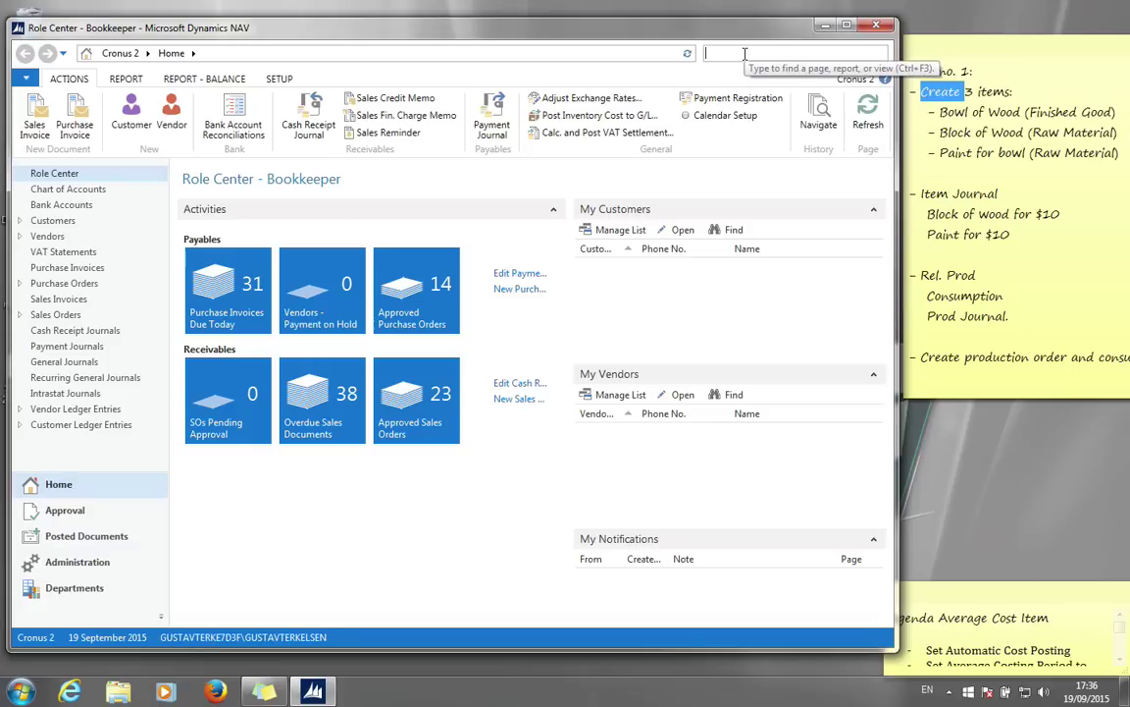
pyautogui.write('item')
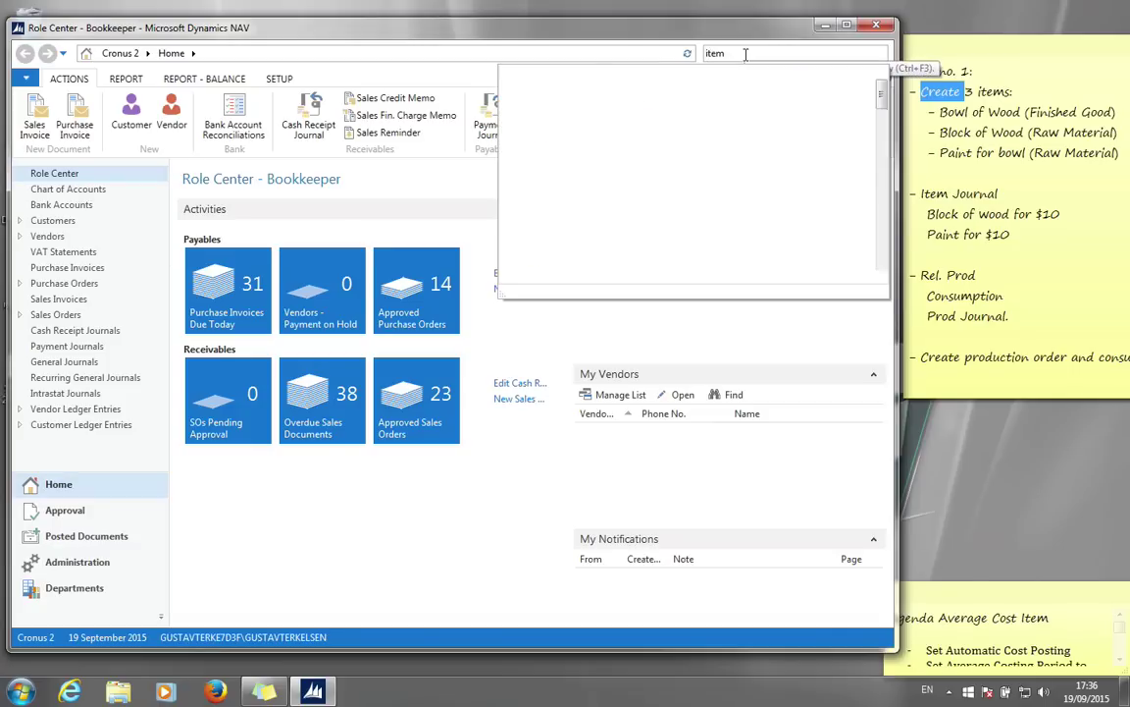
pyautogui.write('s')
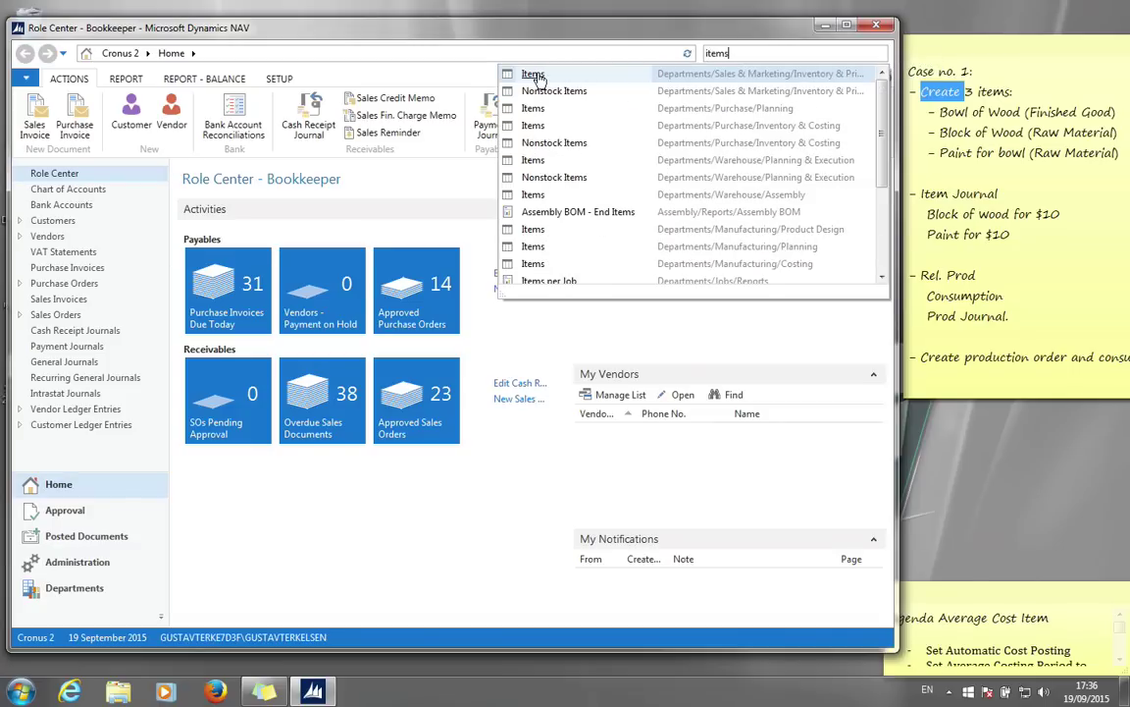
pyautogui.click(540, 76)
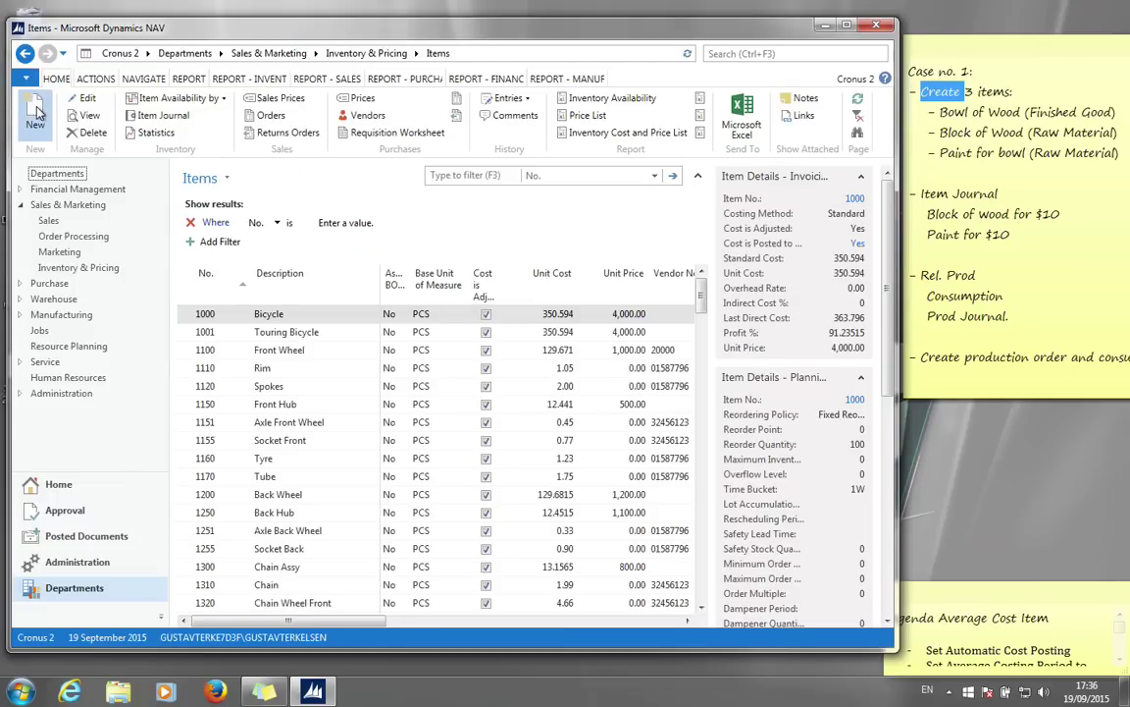
# Create a new item with an automatically assigned number, the description Bowl of Wood and base unit of measure PCS
pyautogui.click(35, 113)
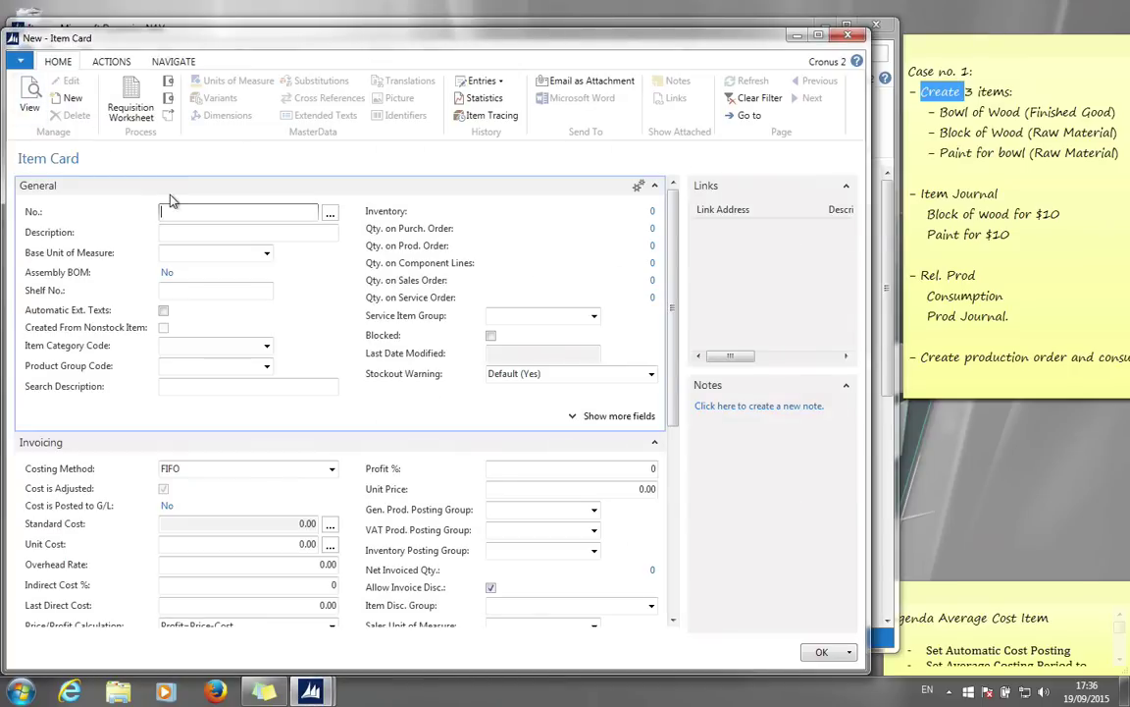
pyautogui.press('Tab')
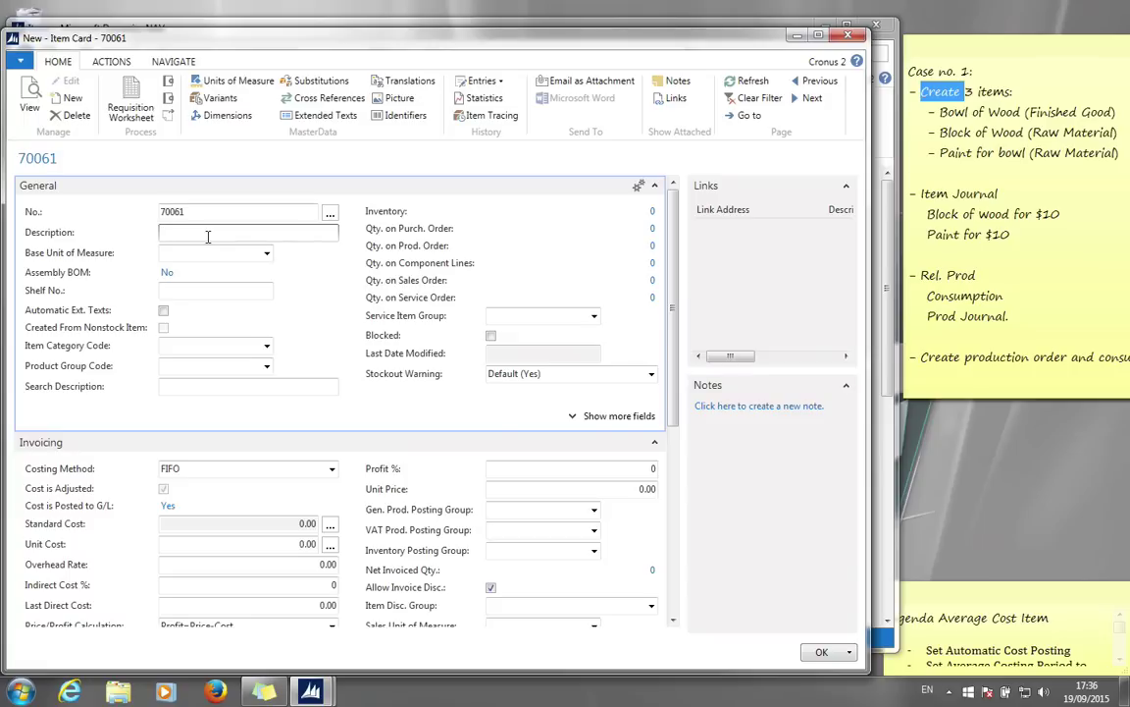
pyautogui.write('Bowl of Wood')
pyautogui.press('Tab')
pyautogui.write('pcs')
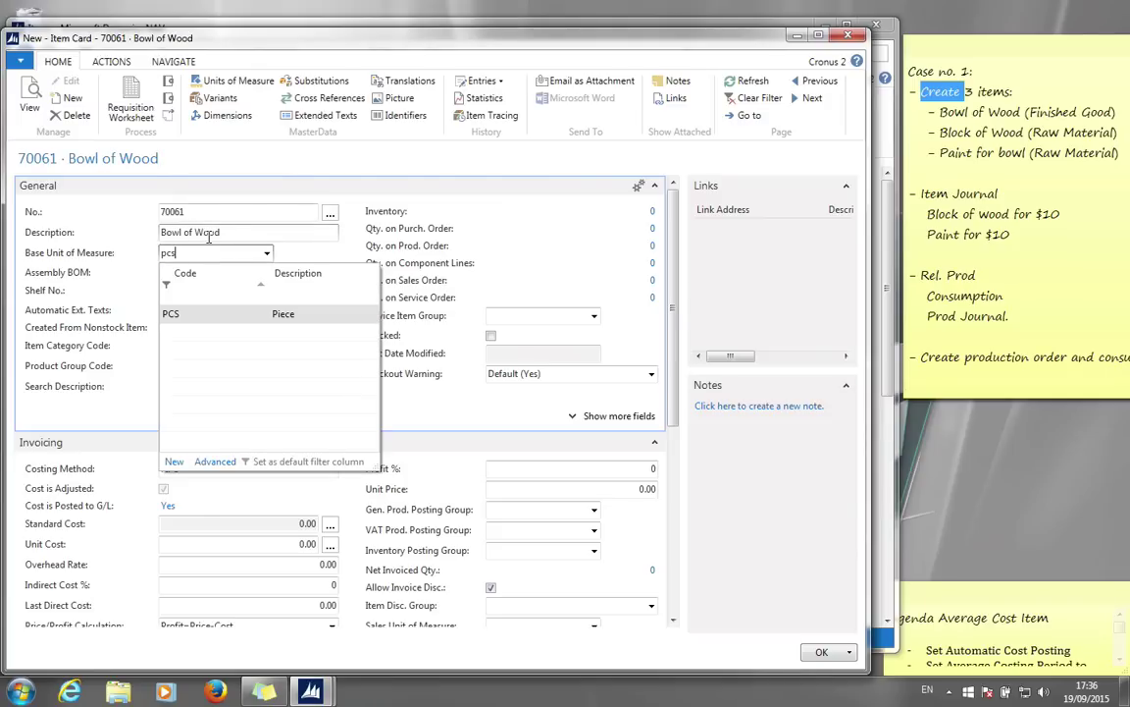
pyautogui.press('Tab')
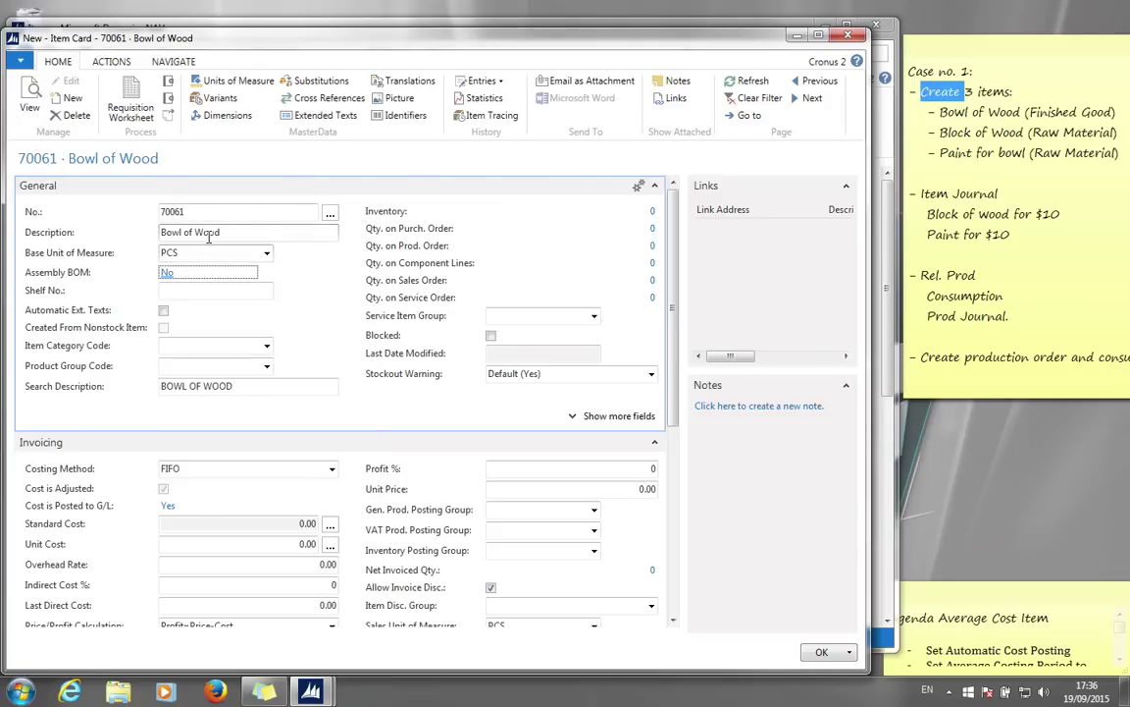
# Set Bowl of Wood's general product posting group to RETAIL and inventory posting group to RESALE, and close its card
pyautogui.click(594, 511)
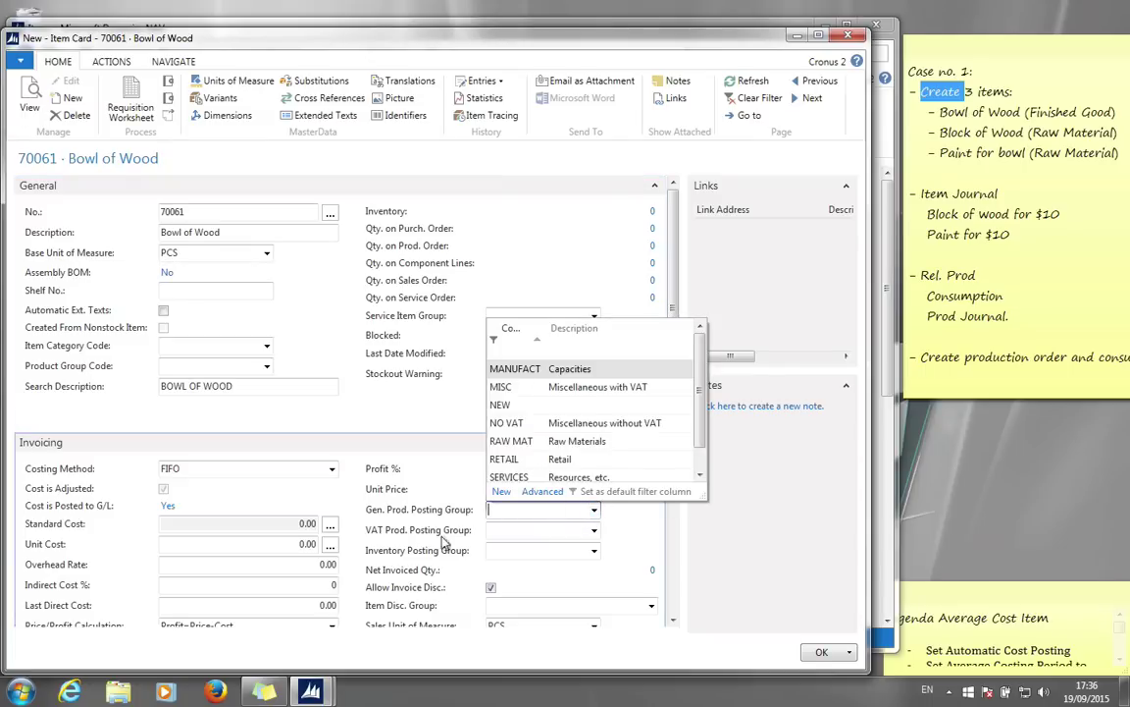
pyautogui.click(504, 459)
pyautogui.click(593, 531)
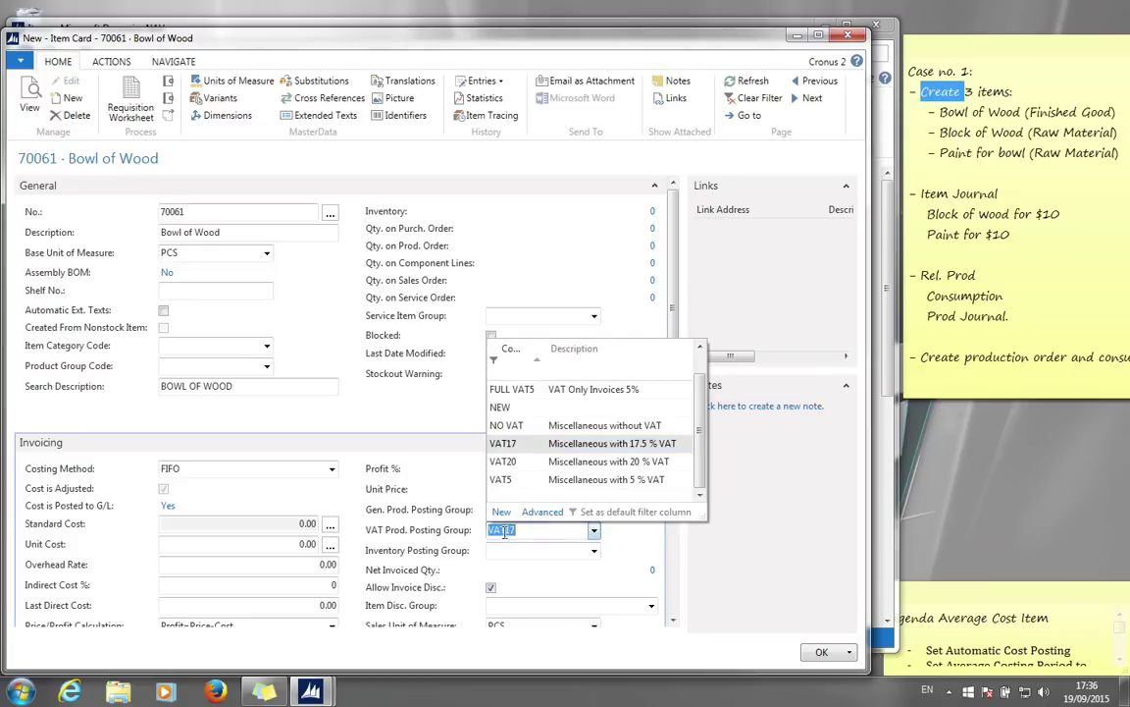
pyautogui.click(542, 548)
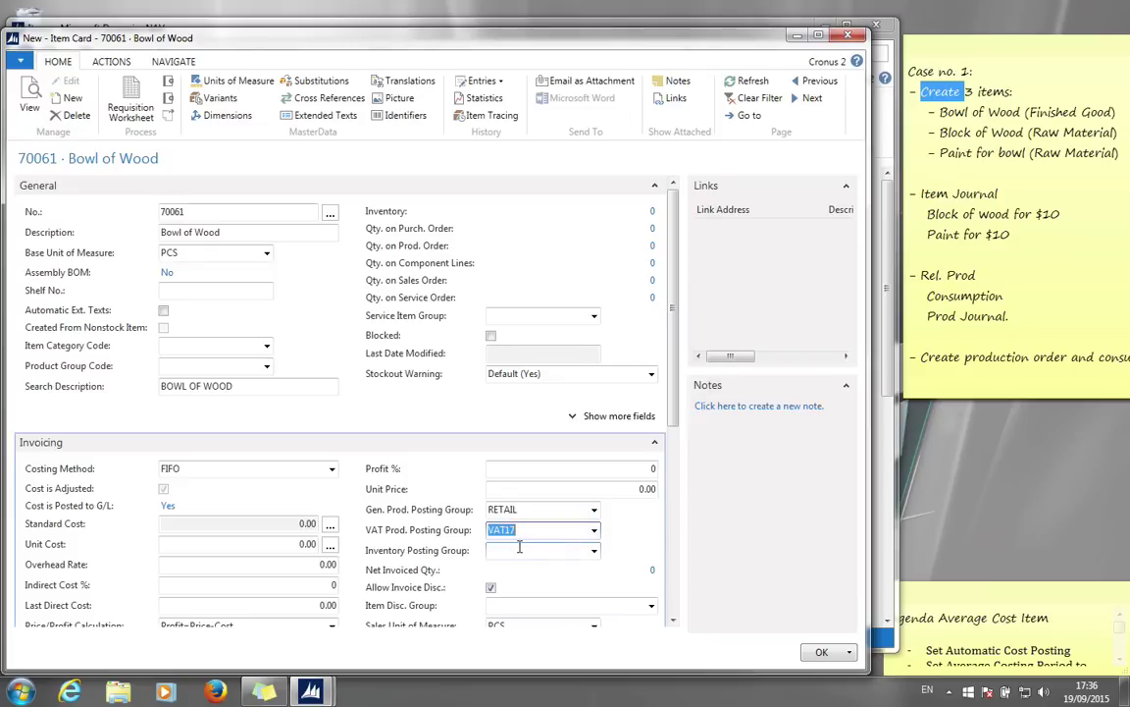
pyautogui.click(593, 553)
pyautogui.click(507, 463)
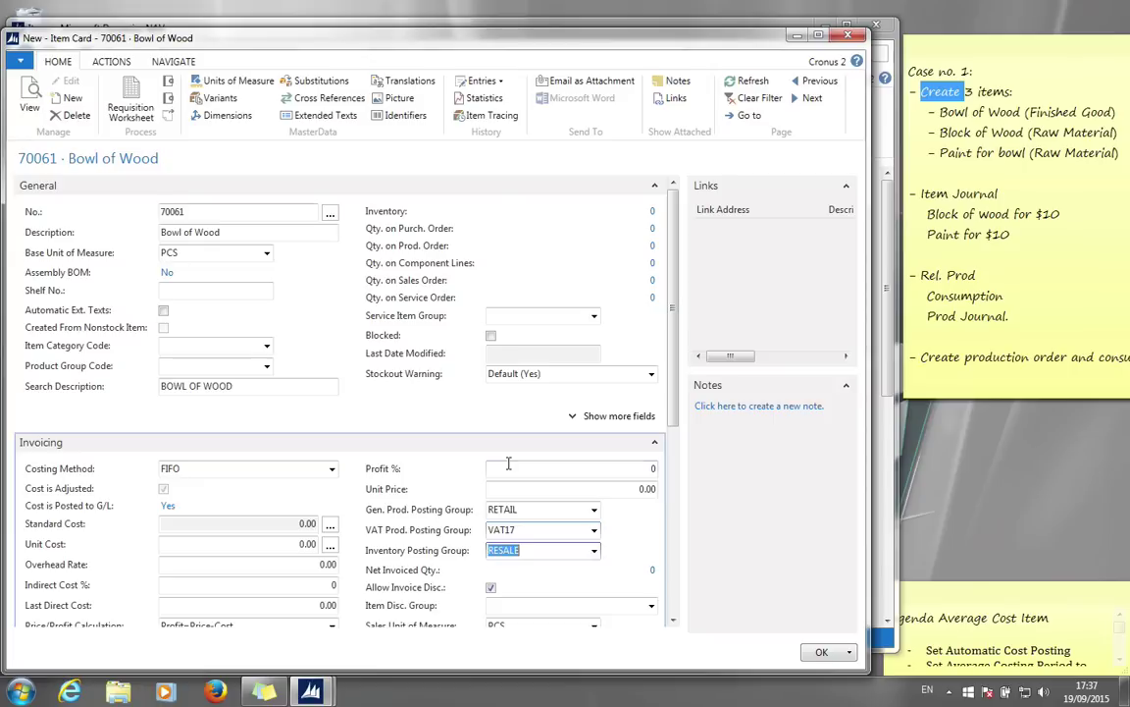
pyautogui.press('Tab')
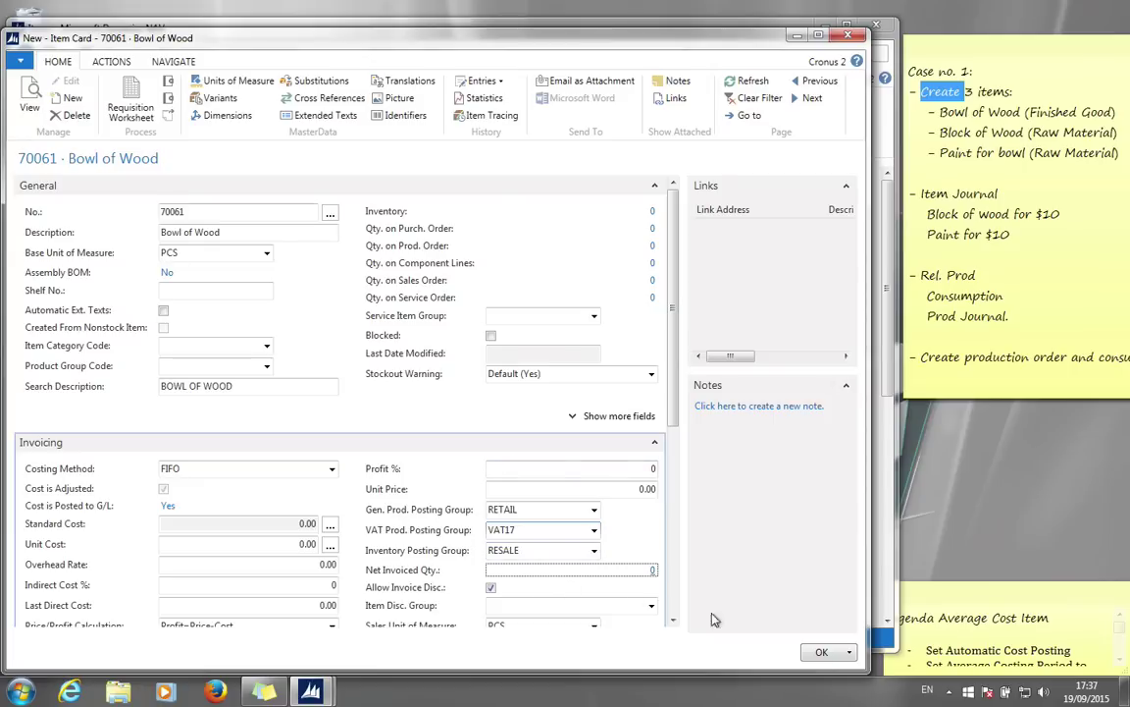
pyautogui.click(821, 651)
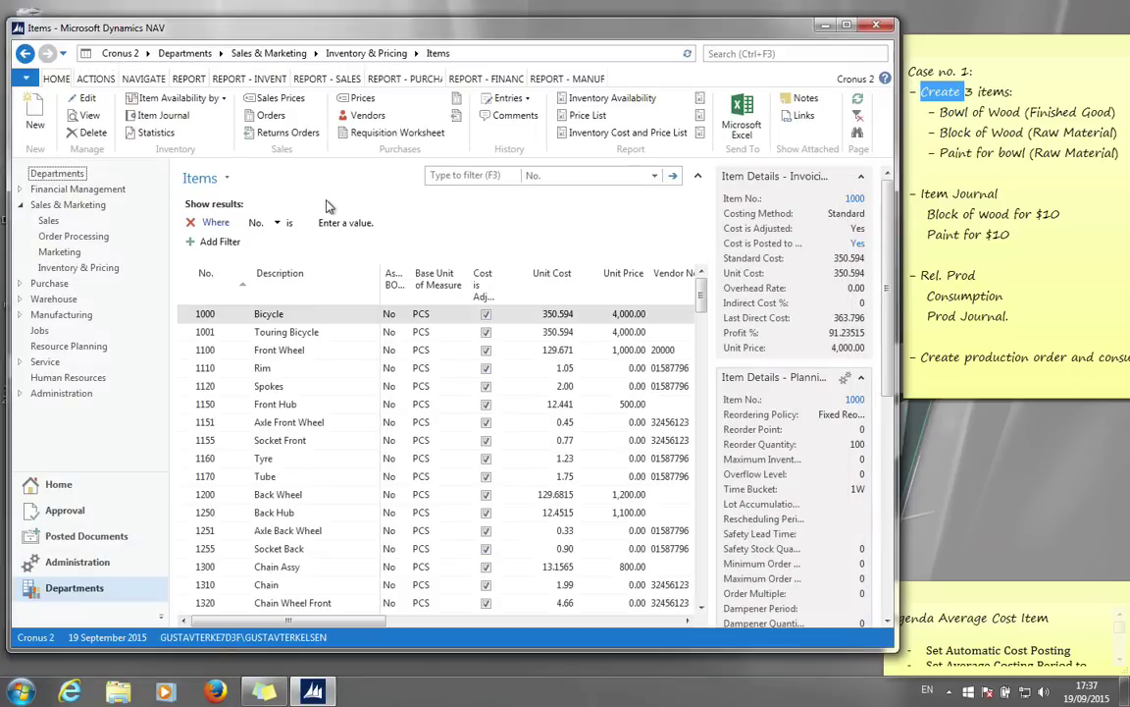
# Create a second item with the description Block of Wood and base unit of measure PCS
pyautogui.click(1045, 109)
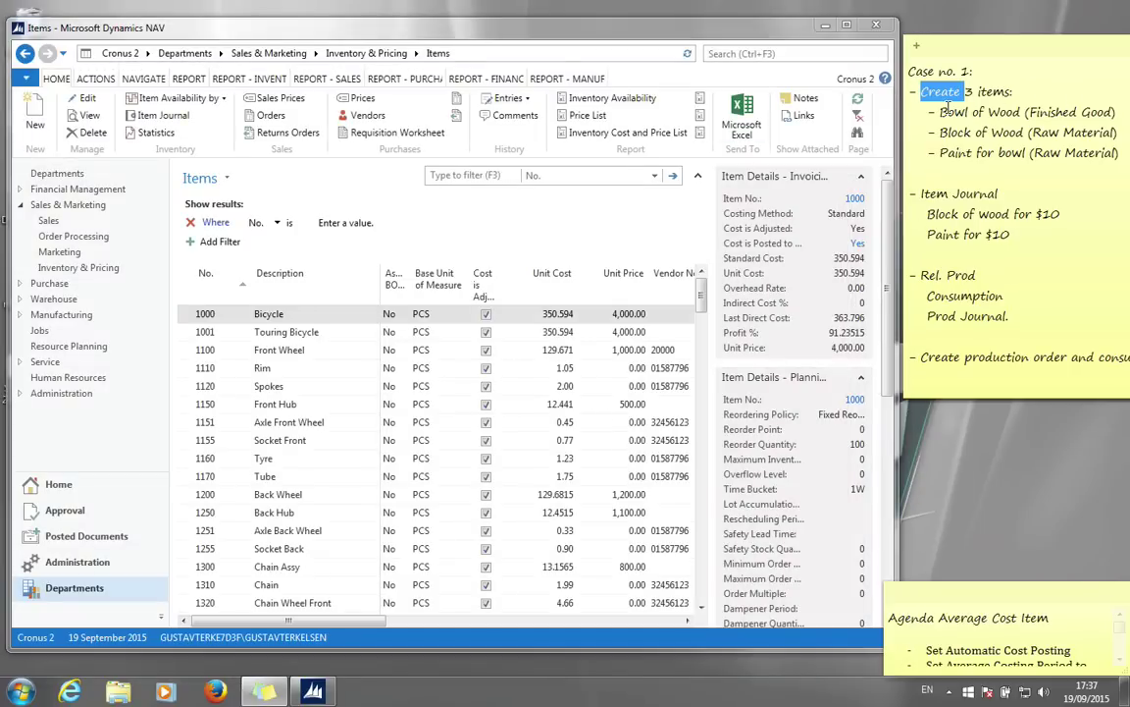
pyautogui.click(43, 122)
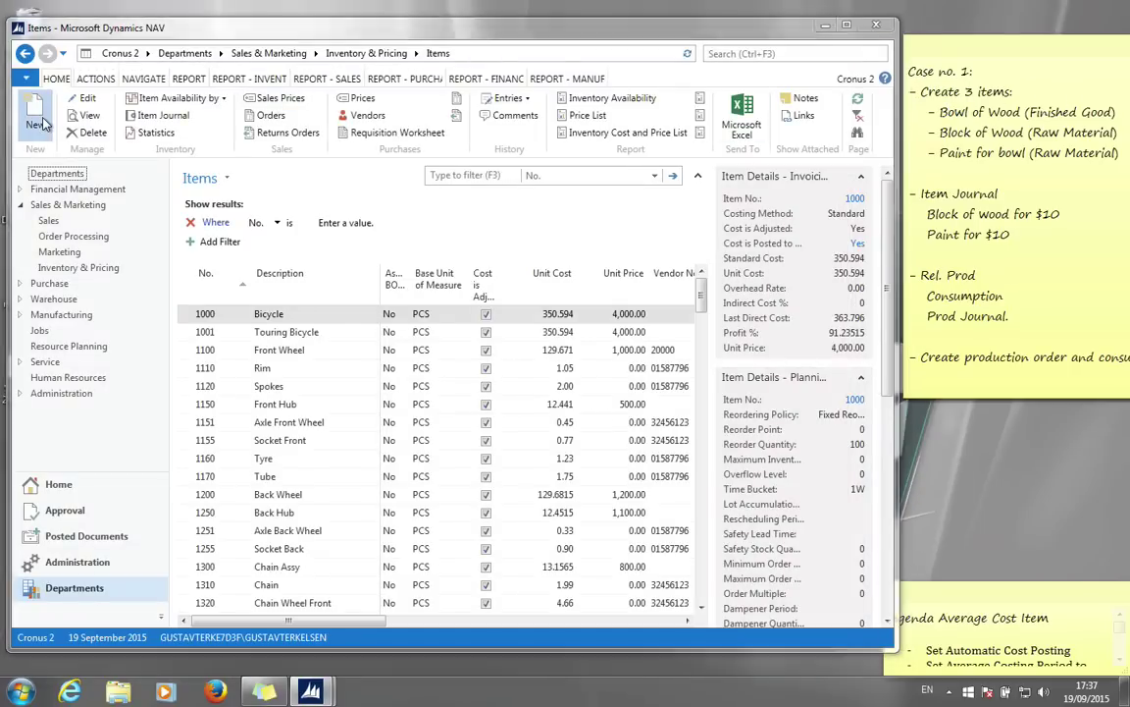
pyautogui.click(43, 123)
pyautogui.click(209, 232)
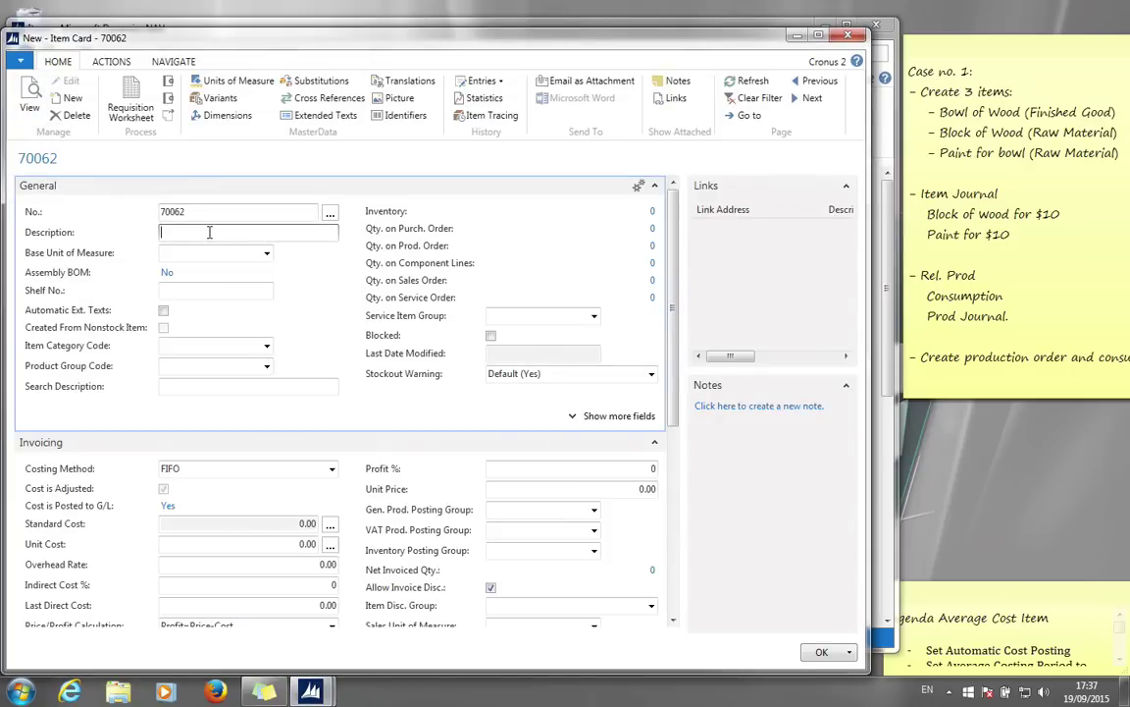
pyautogui.write('Block of Wood')
pyautogui.press('Tab')
pyautogui.write('pcs')
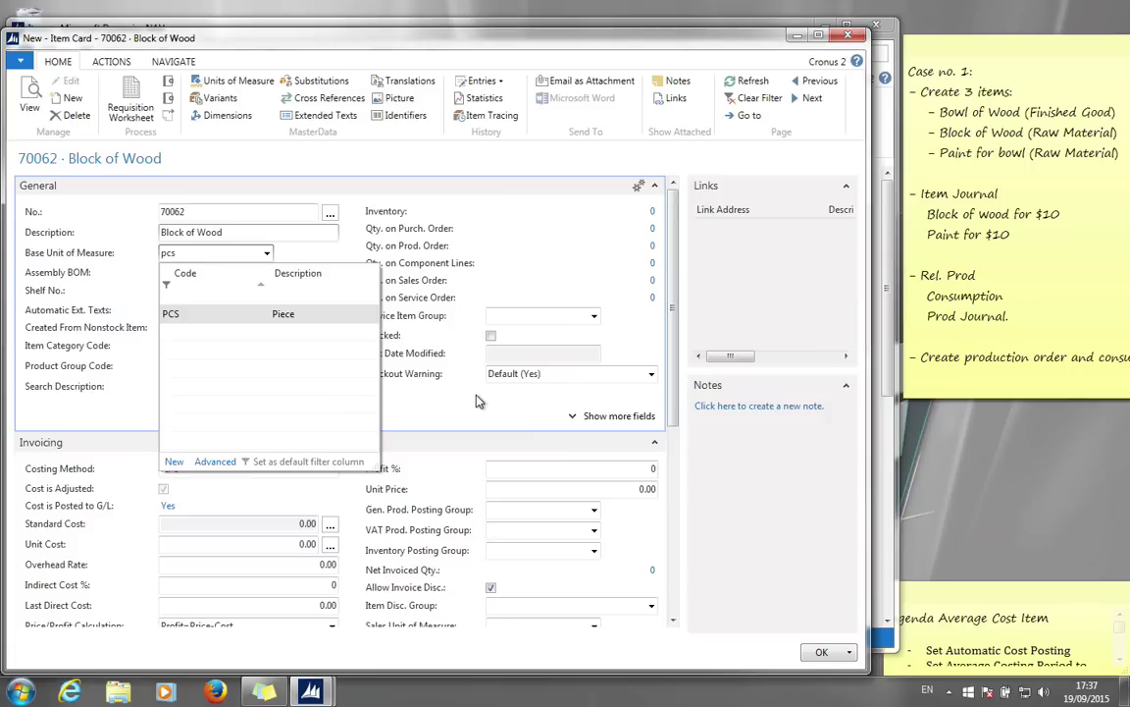
pyautogui.press('Tab')
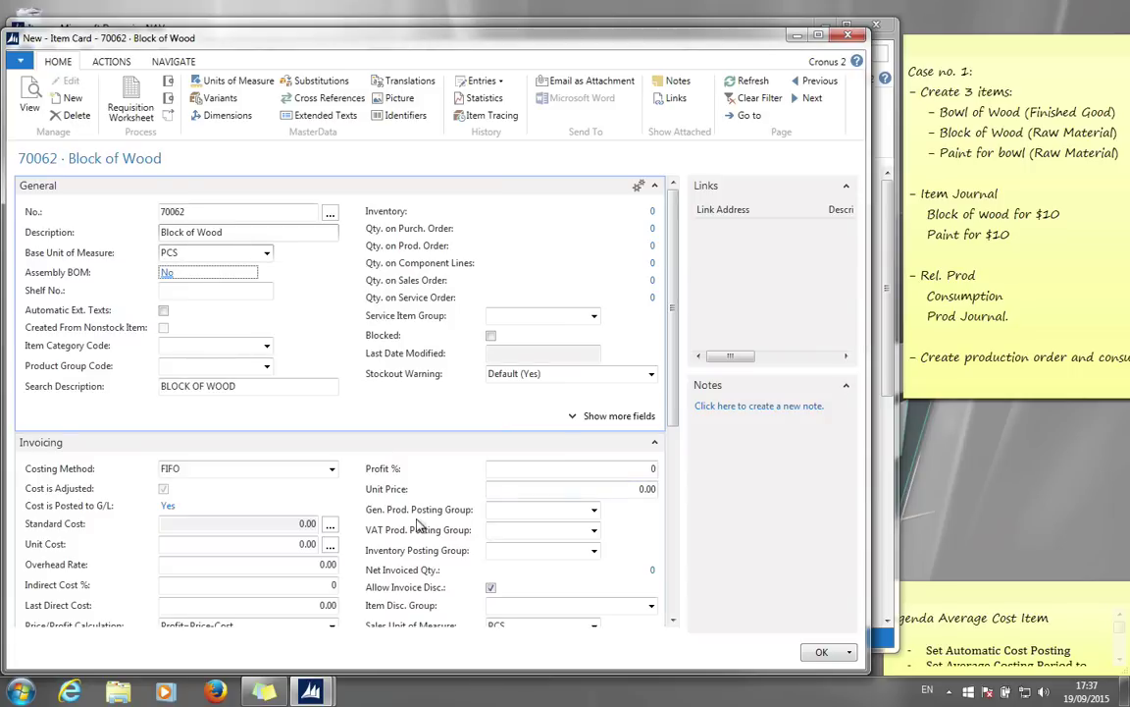
# Set both the general product and inventory posting groups of Block of Wood to RAW MAT and close its card
pyautogui.click(594, 509)
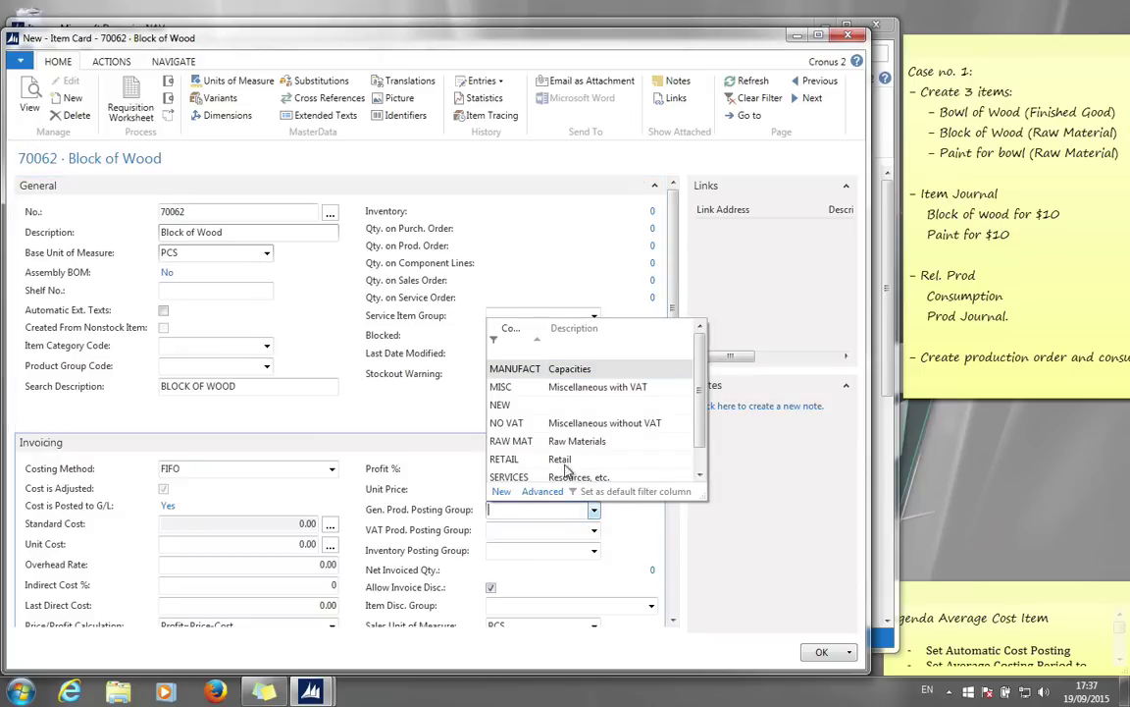
pyautogui.click(512, 441)
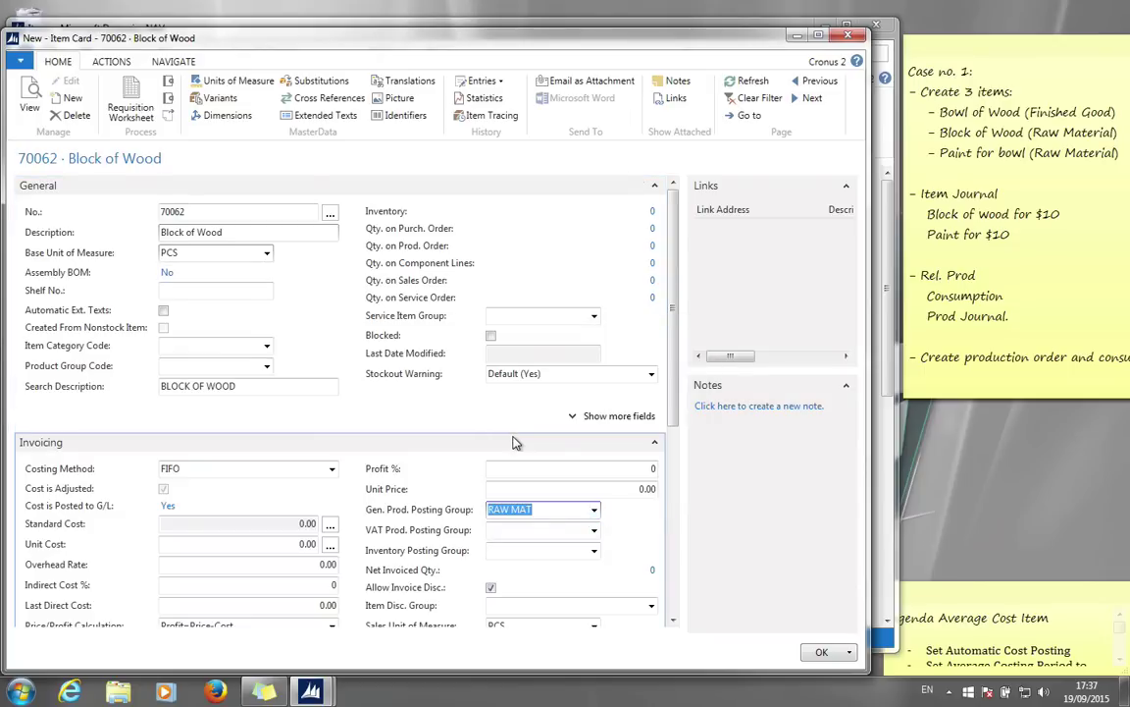
pyautogui.press('Tab')
pyautogui.click(594, 550)
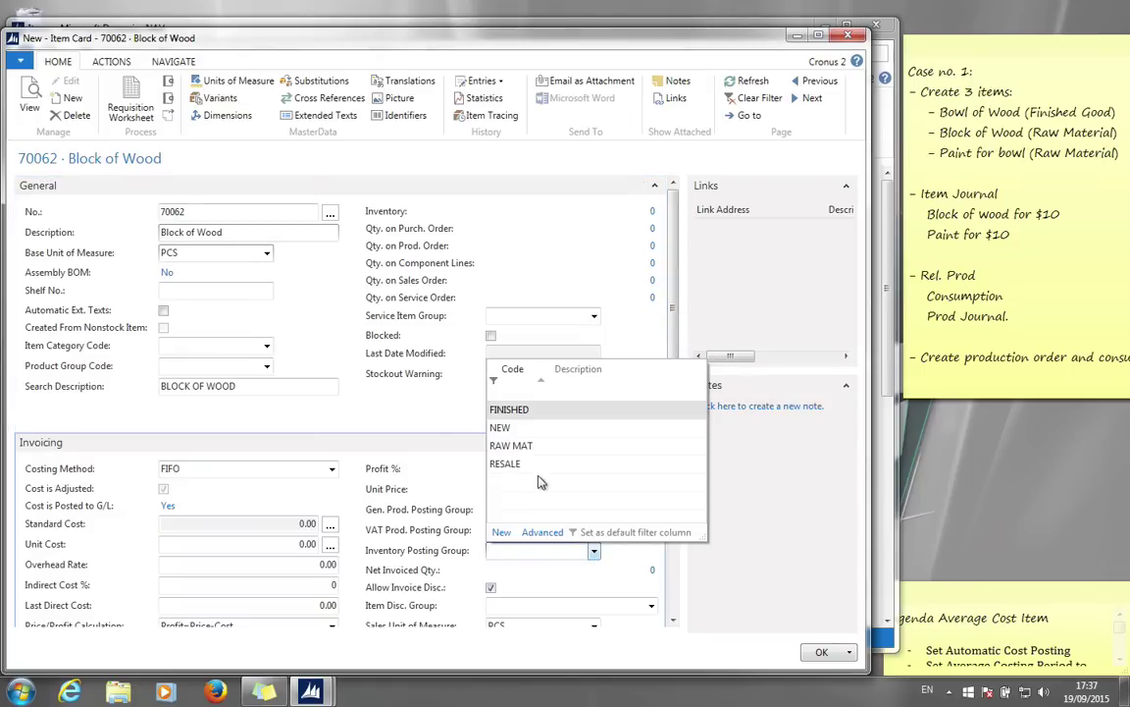
pyautogui.click(506, 464)
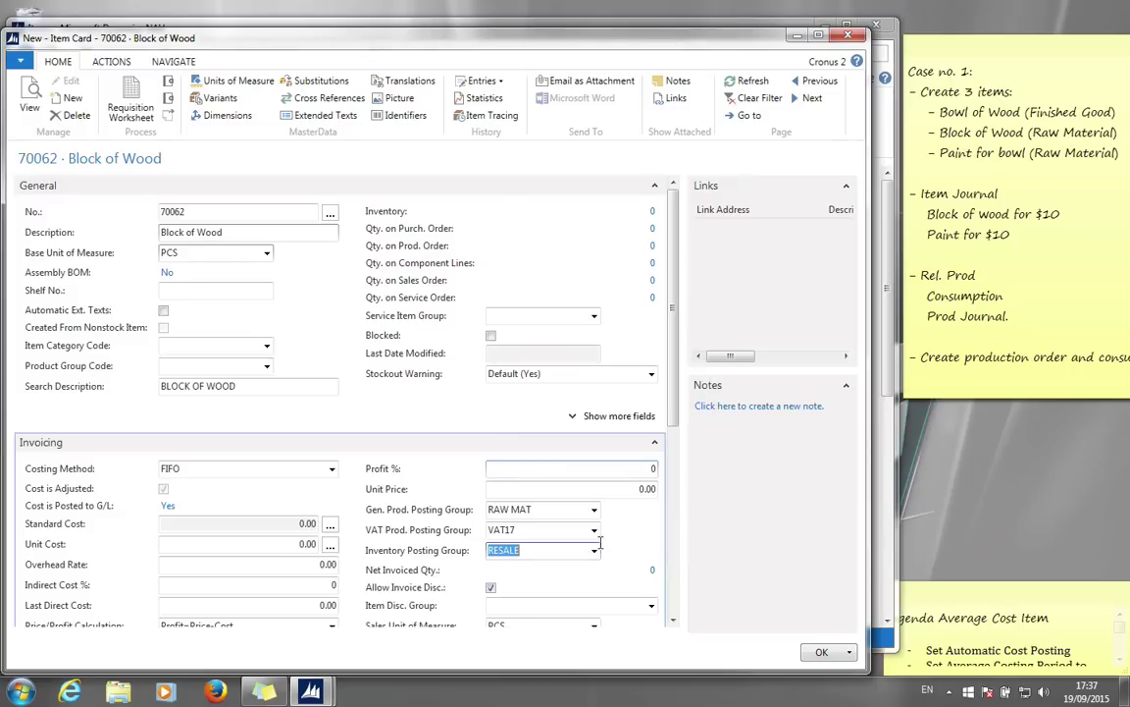
pyautogui.click(594, 549)
pyautogui.click(507, 447)
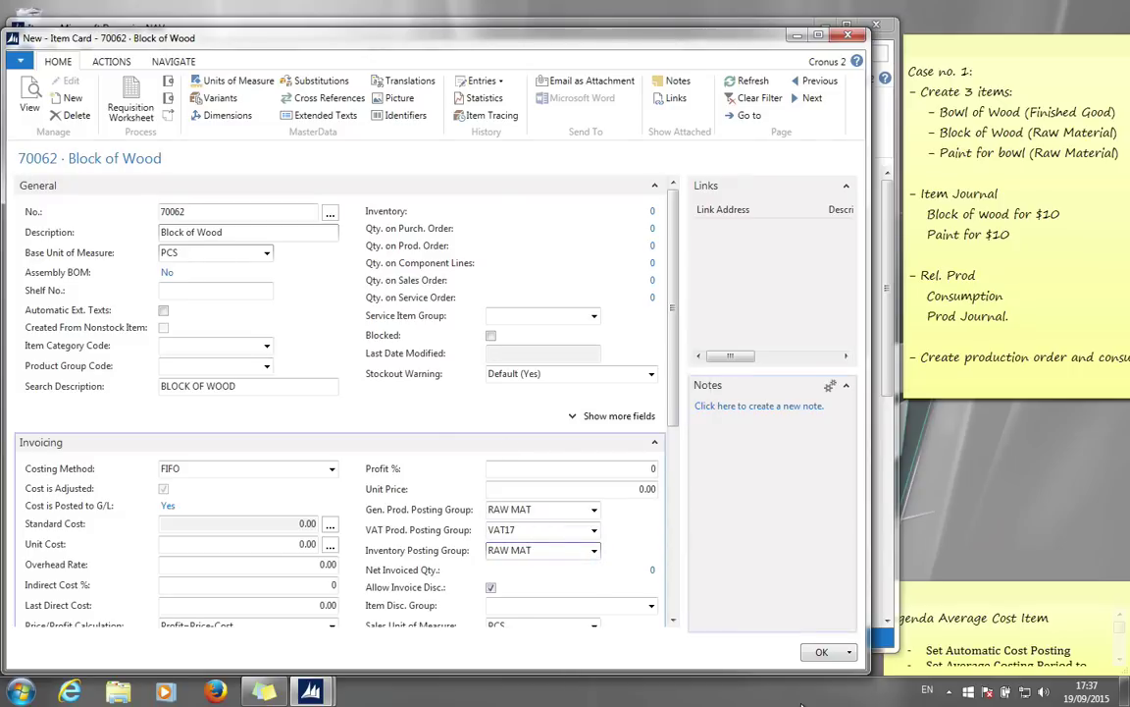
pyautogui.click(813, 654)
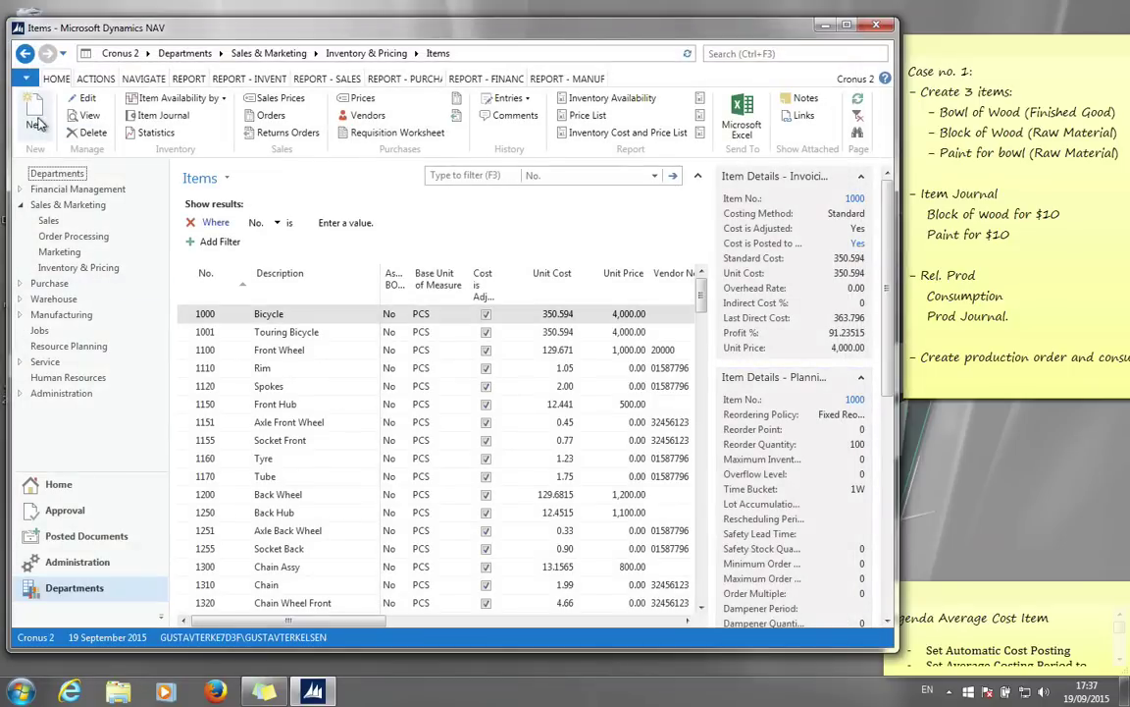
# Create a third item with the description Paint for bowl of Wood and base unit of measure L
pyautogui.click(36, 118)
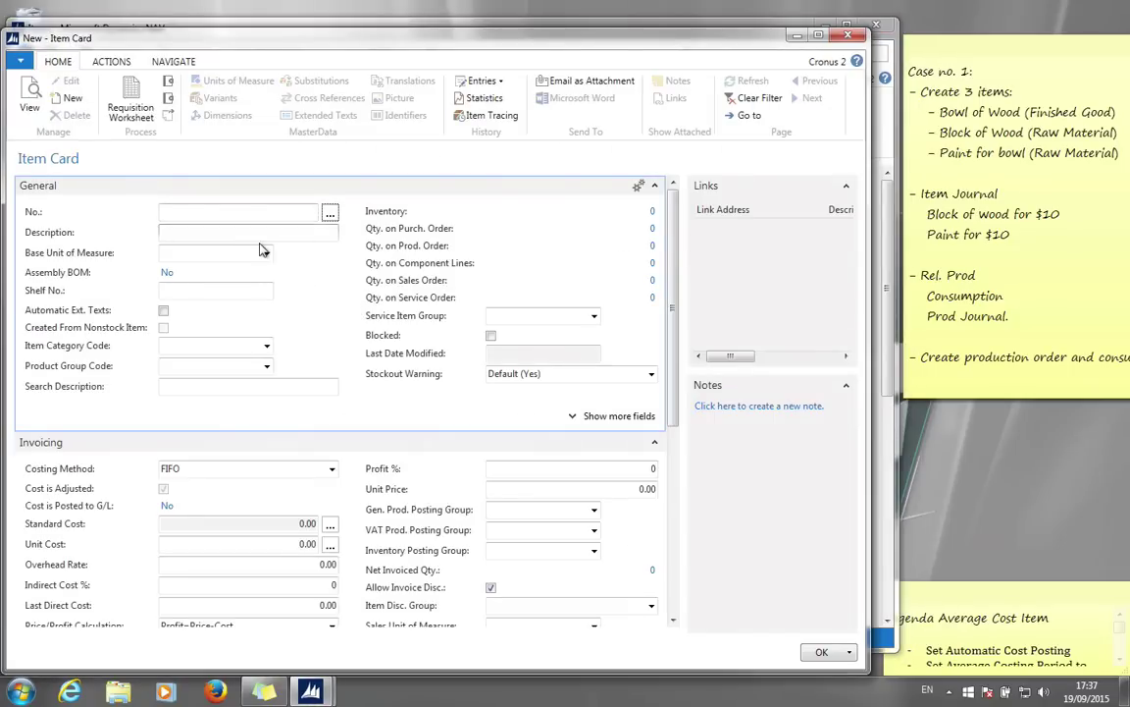
pyautogui.click(261, 235)
pyautogui.write('Paint for')
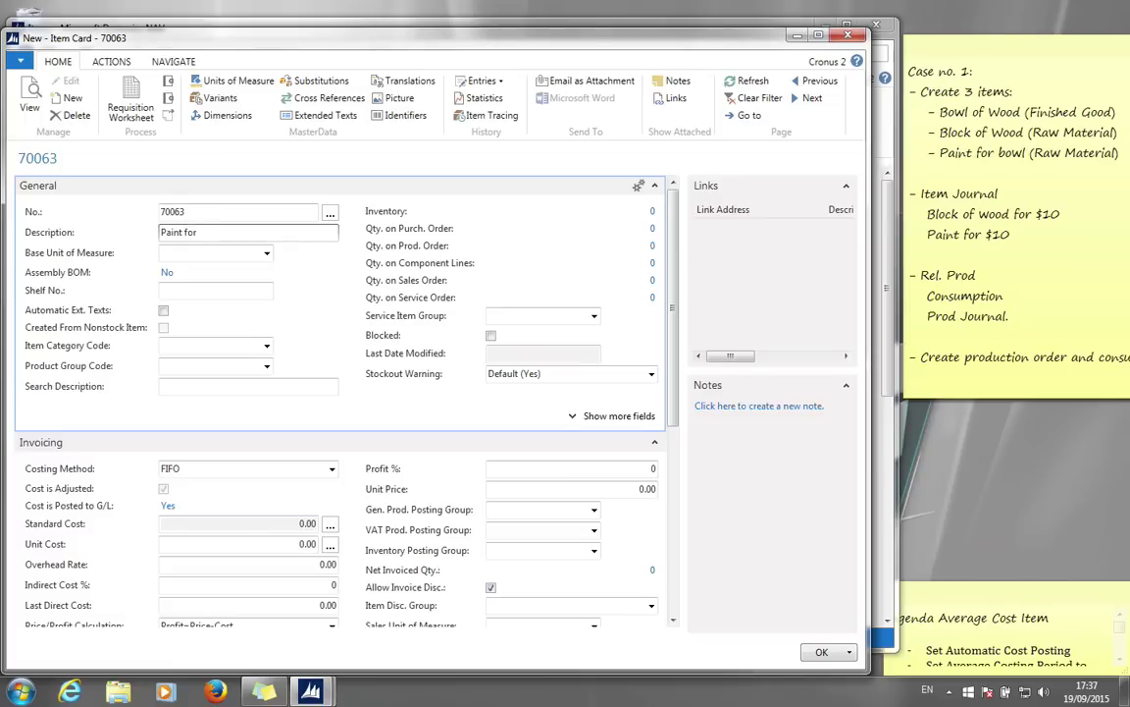
pyautogui.write(' bowl of Wood')
pyautogui.press('Tab')
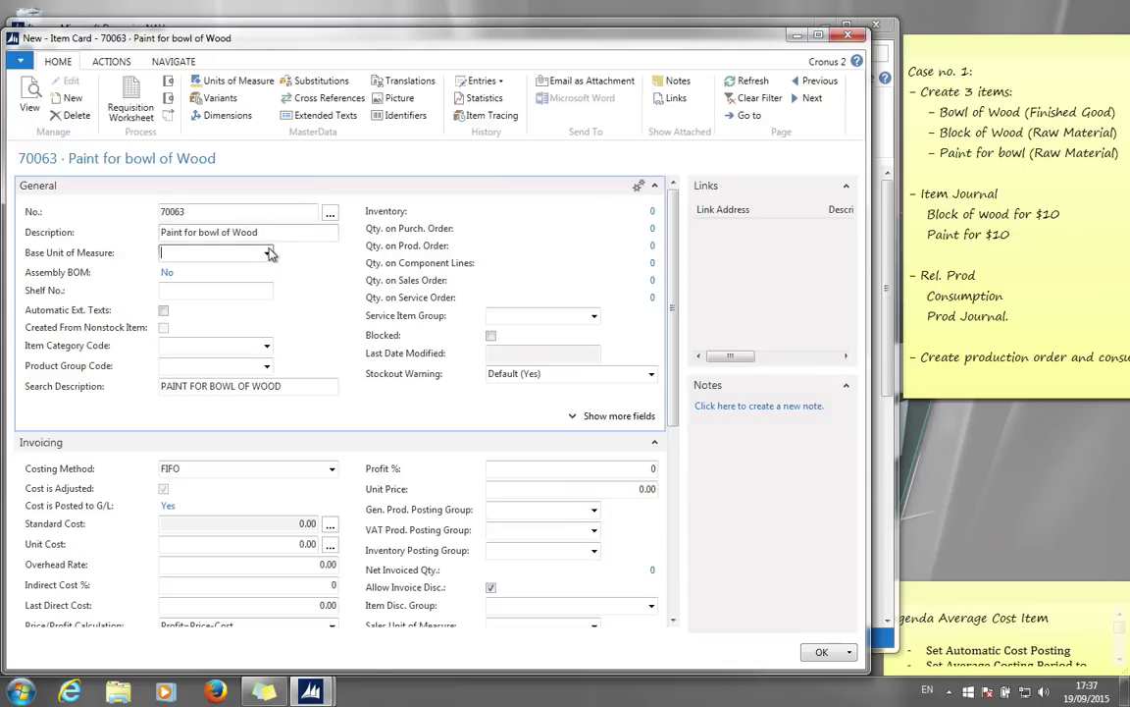
pyautogui.click(267, 253)
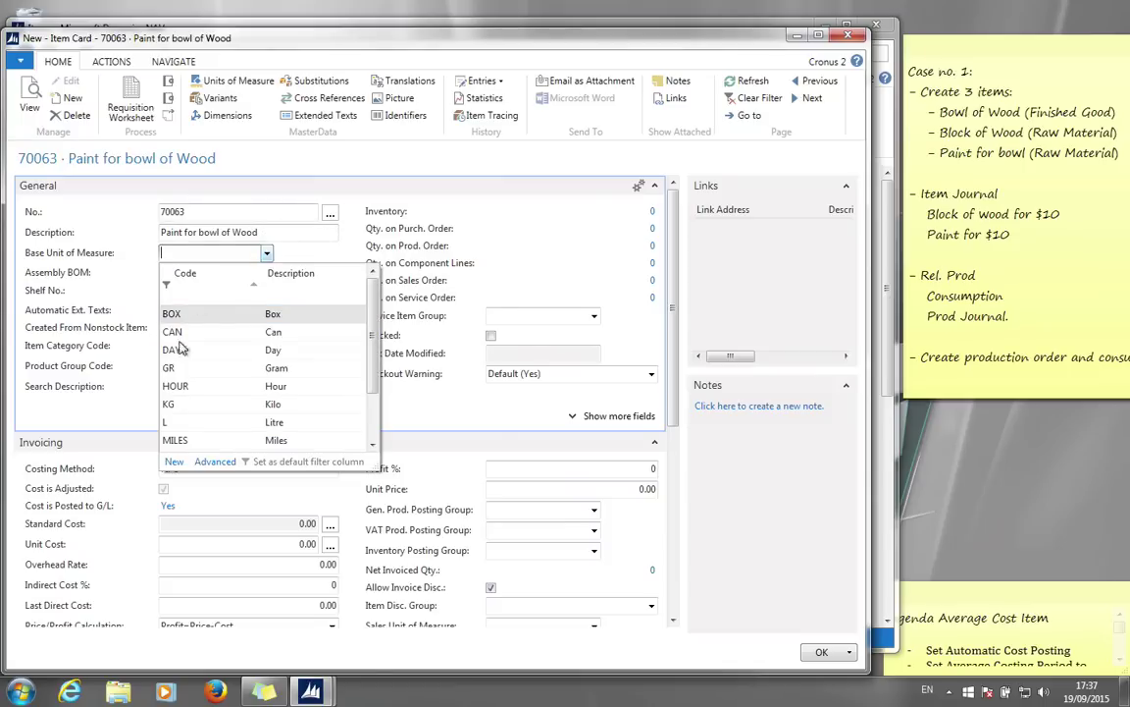
pyautogui.click(189, 423)
pyautogui.press('Tab')
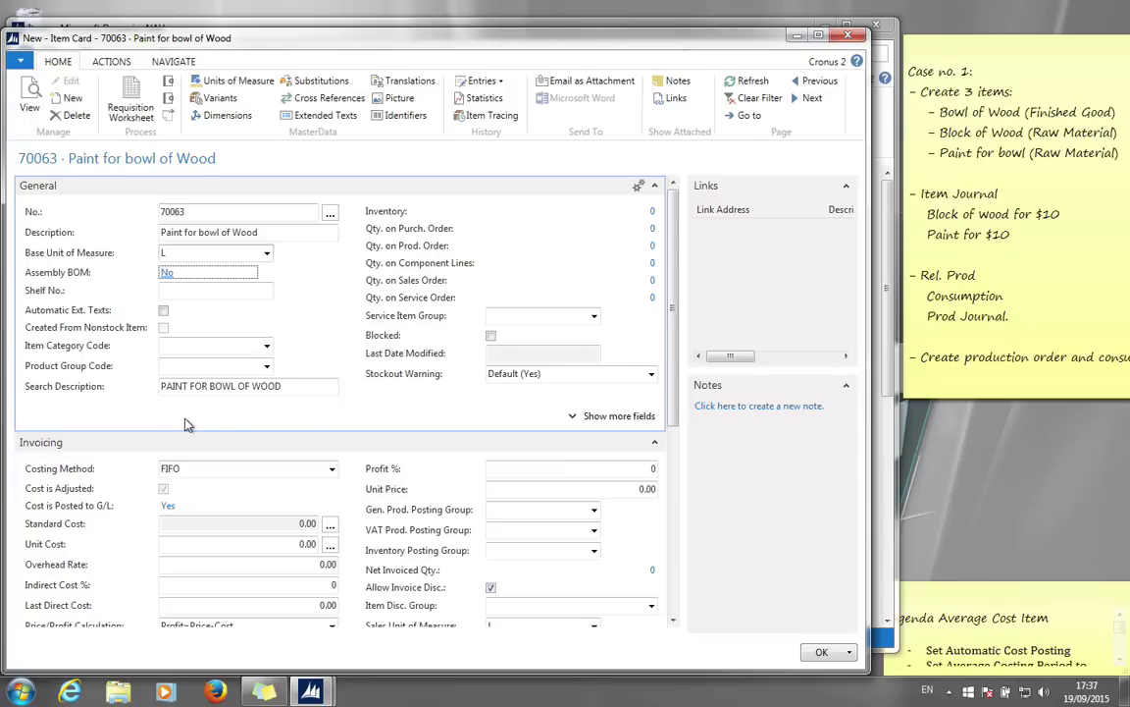
# Set both the general product and inventory posting groups of Paint for bowl of Wood to RAW MAT and close its card
pyautogui.click(593, 511)
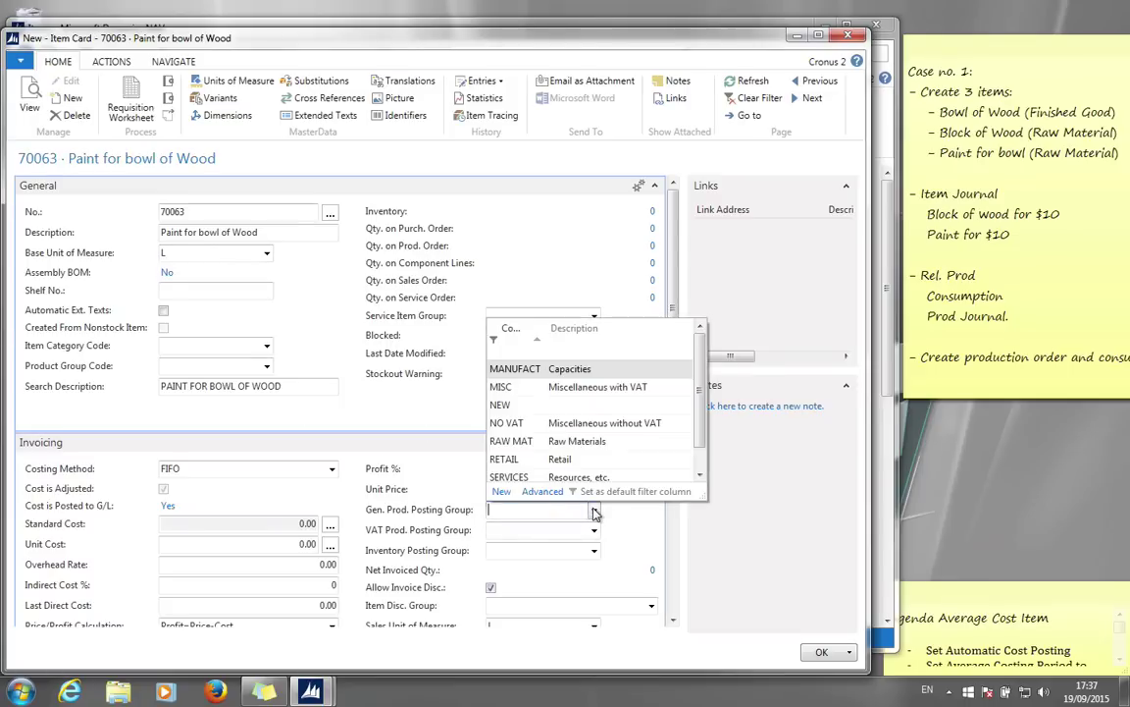
pyautogui.click(517, 443)
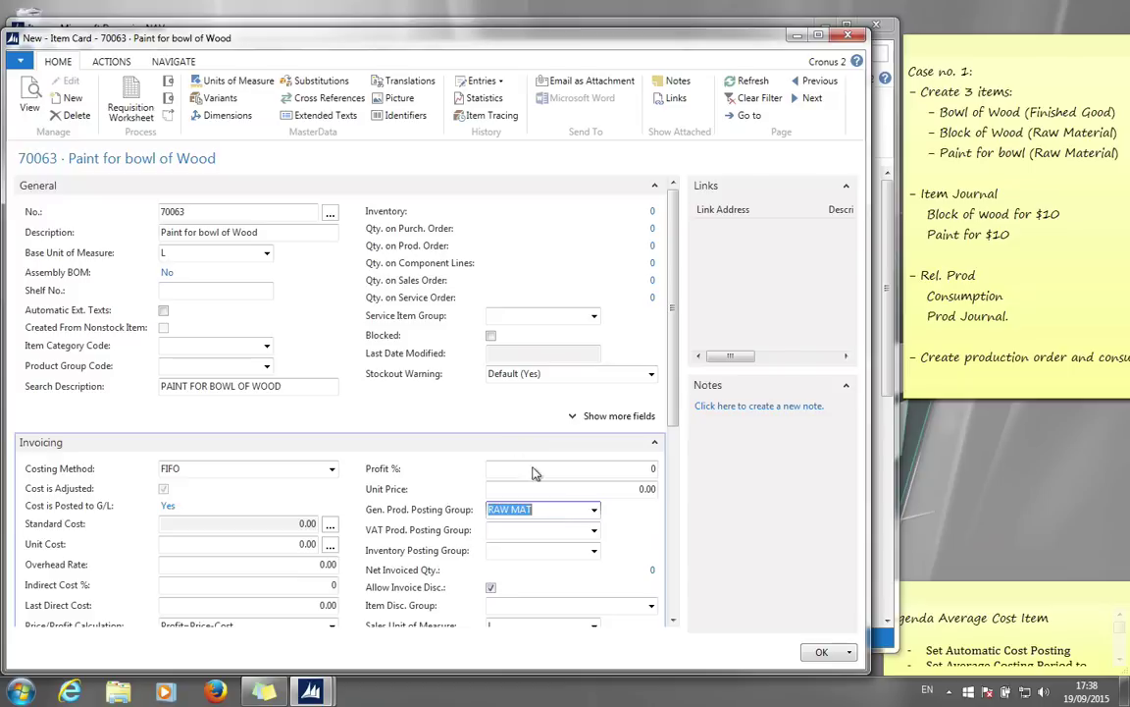
pyautogui.press('Tab')
pyautogui.click(595, 553)
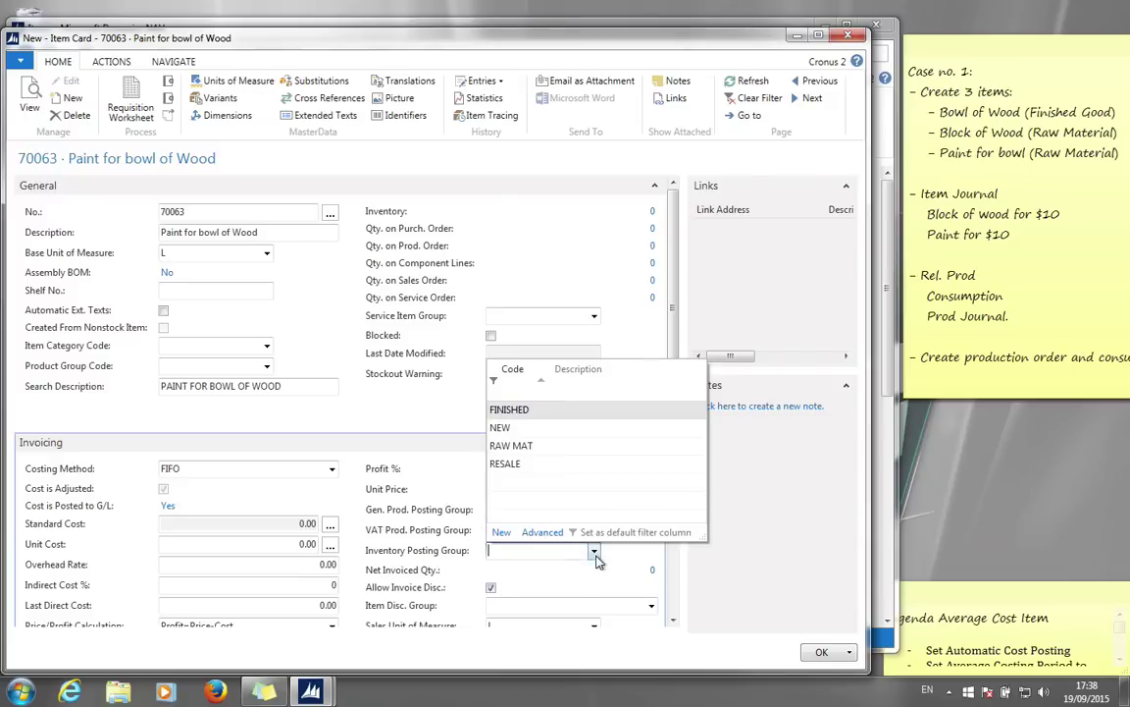
pyautogui.click(514, 449)
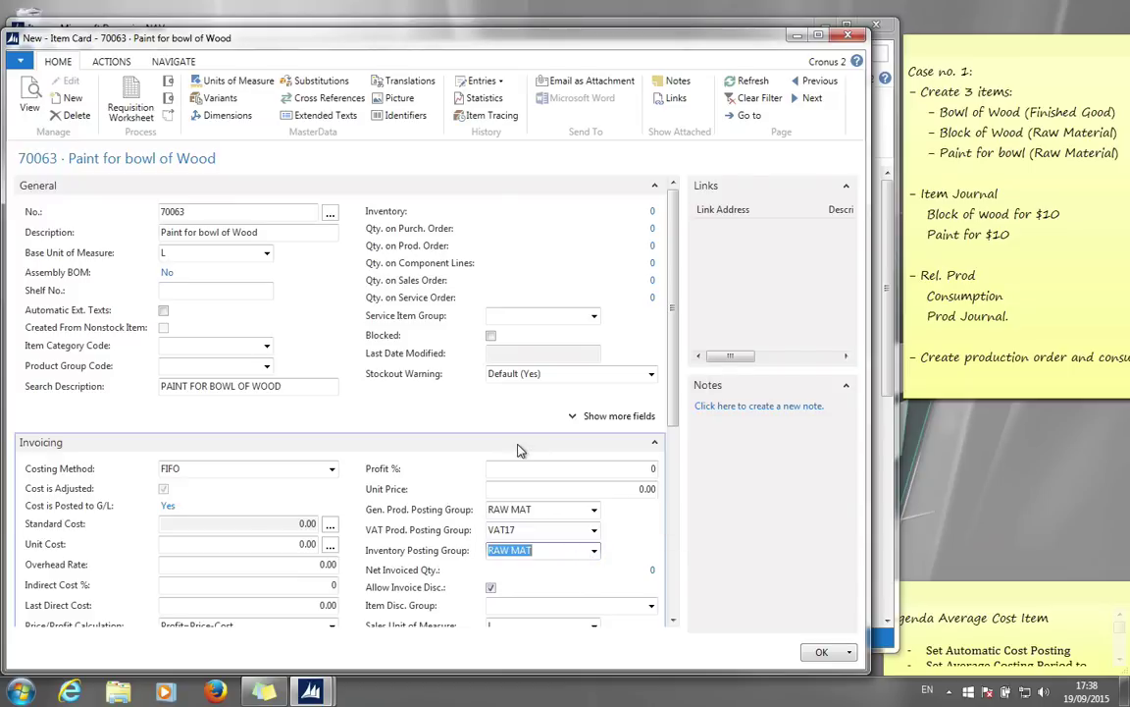
pyautogui.press('Tab')
pyautogui.click(822, 652)
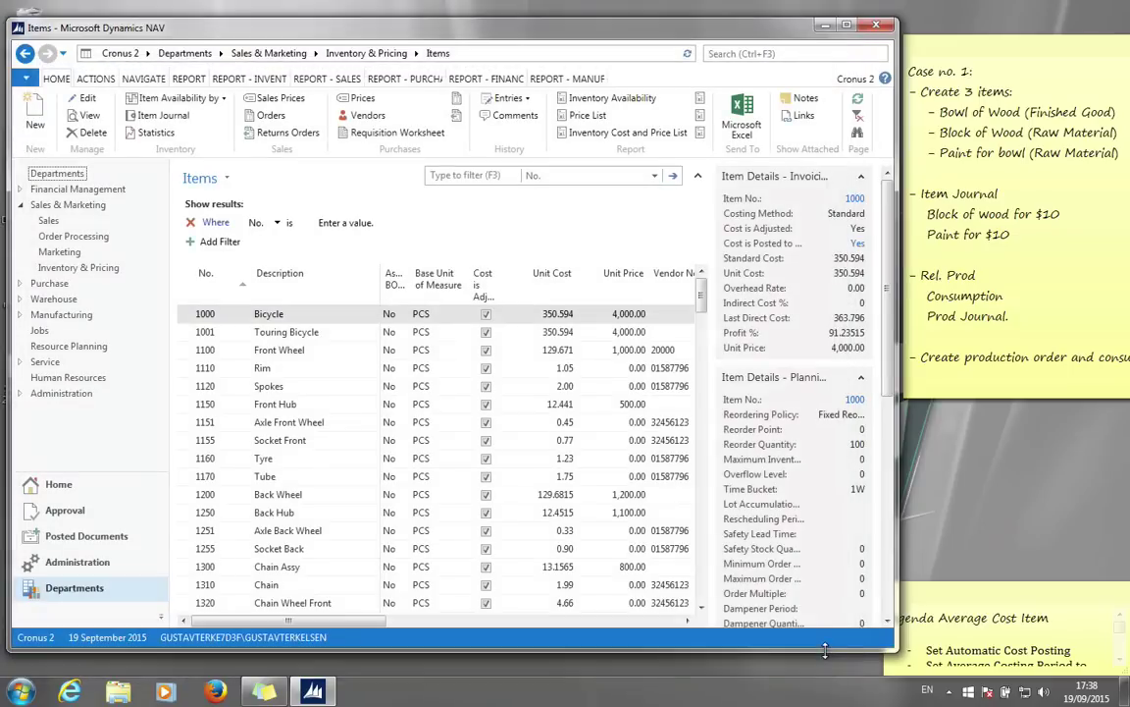
# Search for the item journal and open it
pyautogui.click(724, 48)
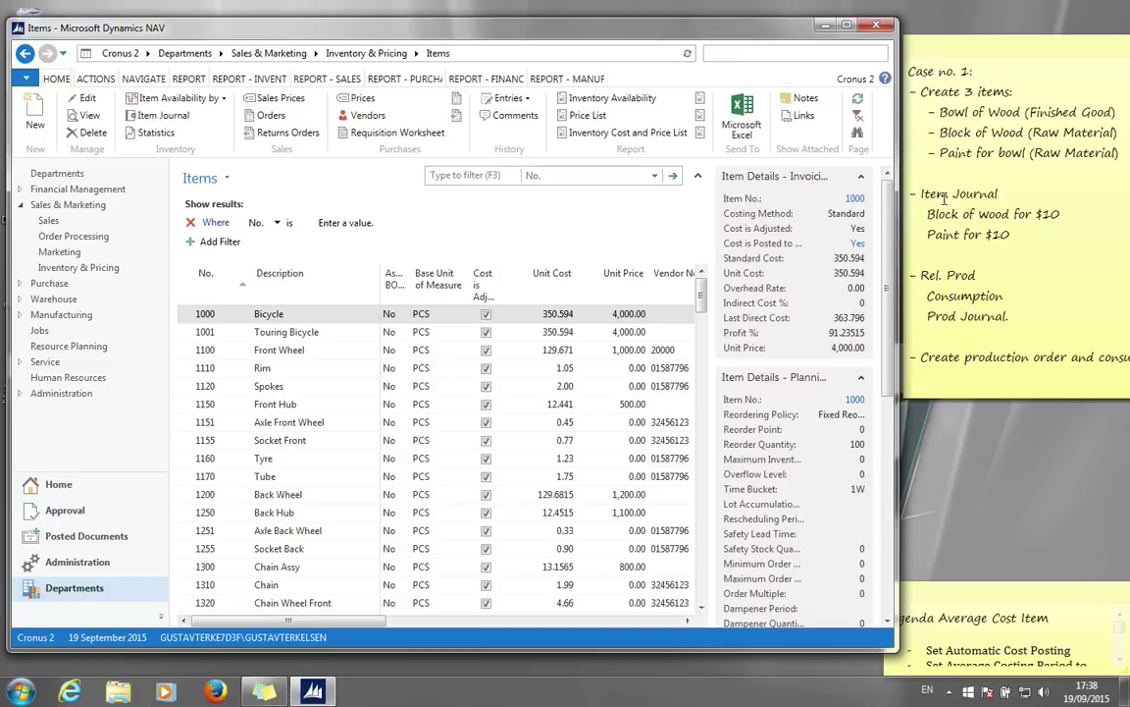
pyautogui.click(733, 52)
pyautogui.write('itme jour')
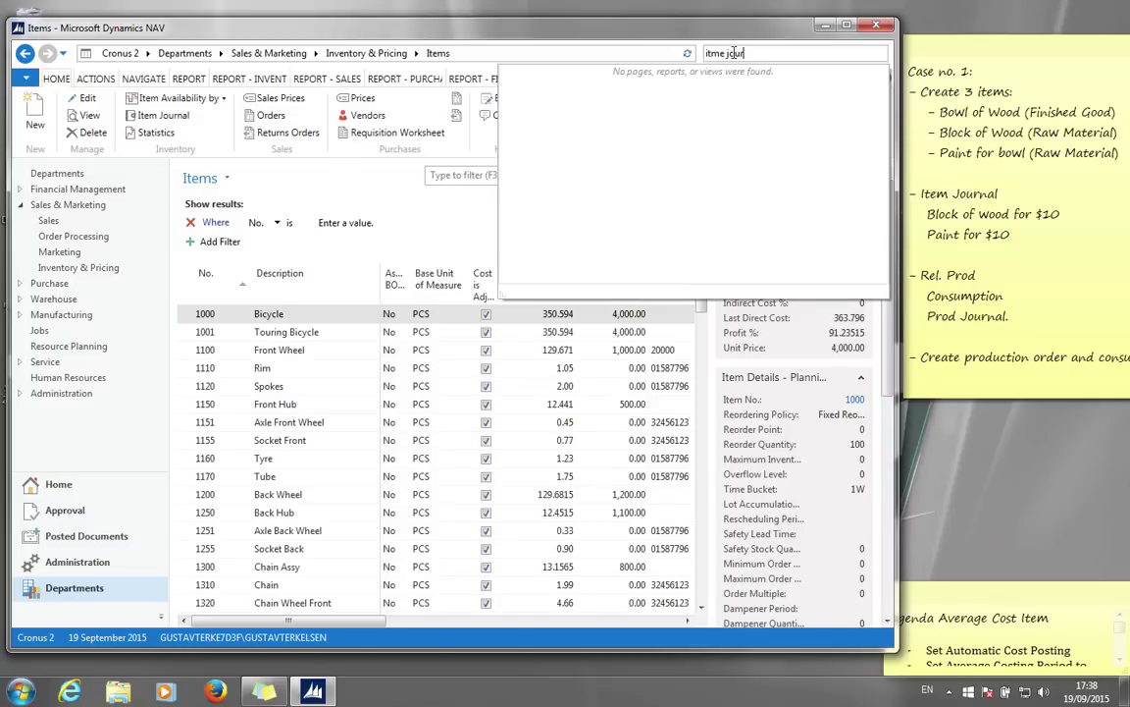
pyautogui.press('BackSpace')
pyautogui.press('BackSpace')
pyautogui.press('BackSpace')
pyautogui.press('BackSpace')
pyautogui.press('BackSpace')
pyautogui.write('item jour')
pyautogui.click(506, 74)
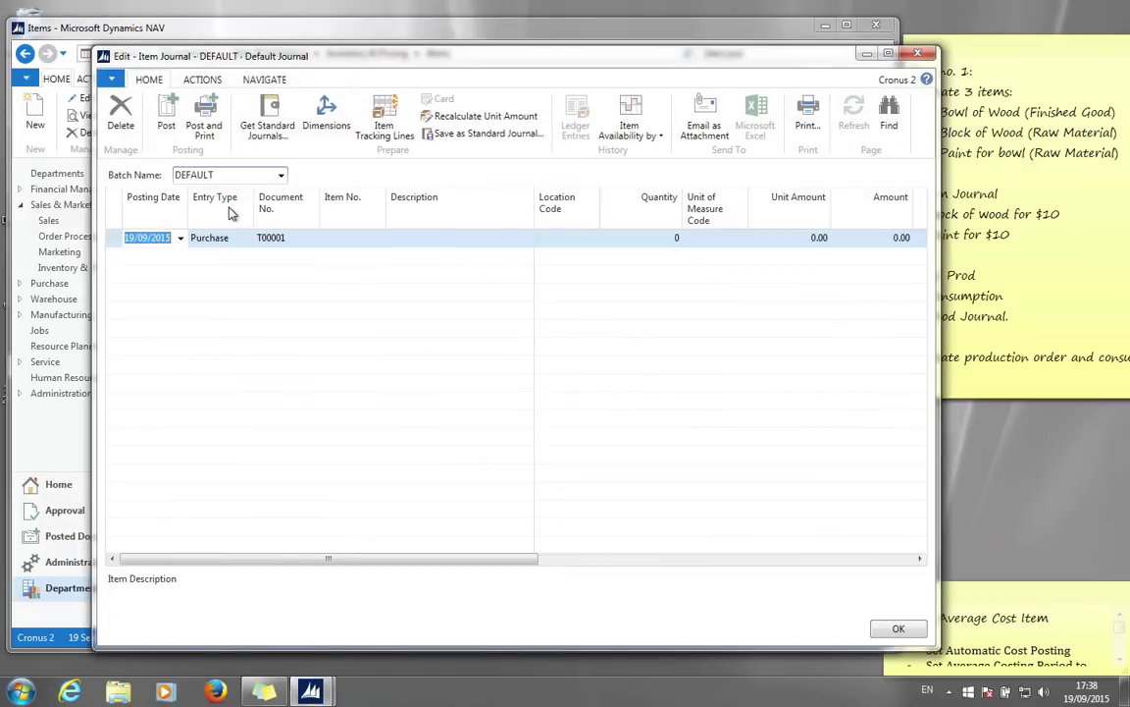
# Make the first journal line a positive adjustment for the item Block of Wood
pyautogui.press('Tab')
pyautogui.write('po')
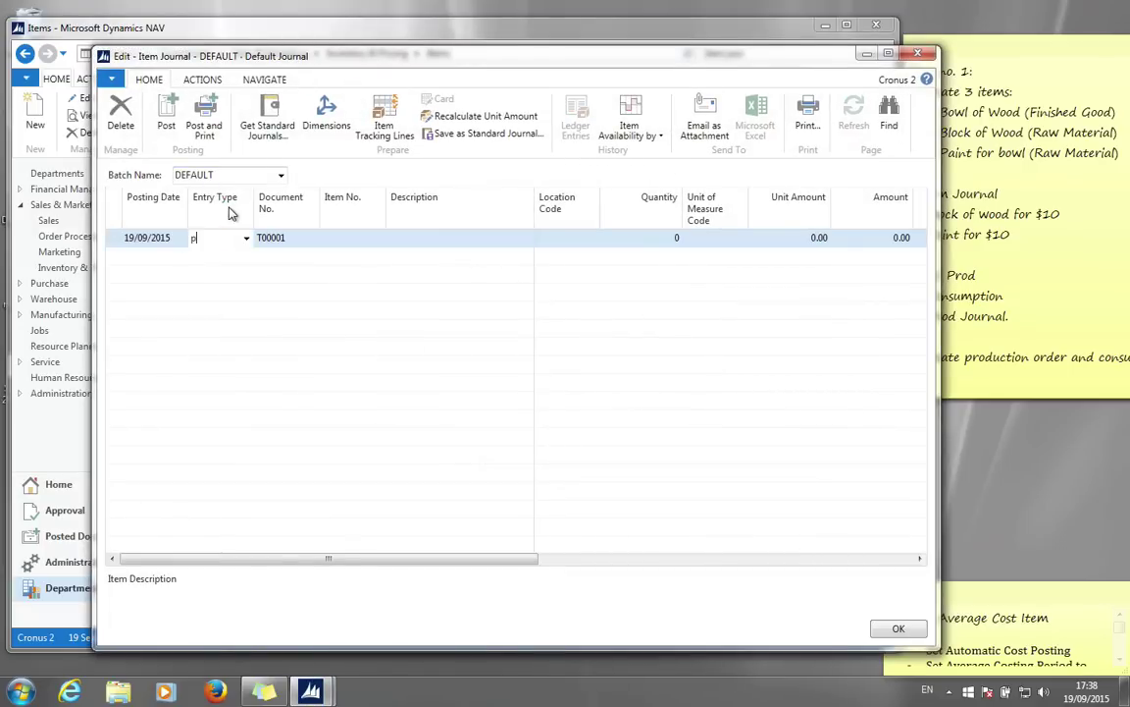
pyautogui.press('Tab')
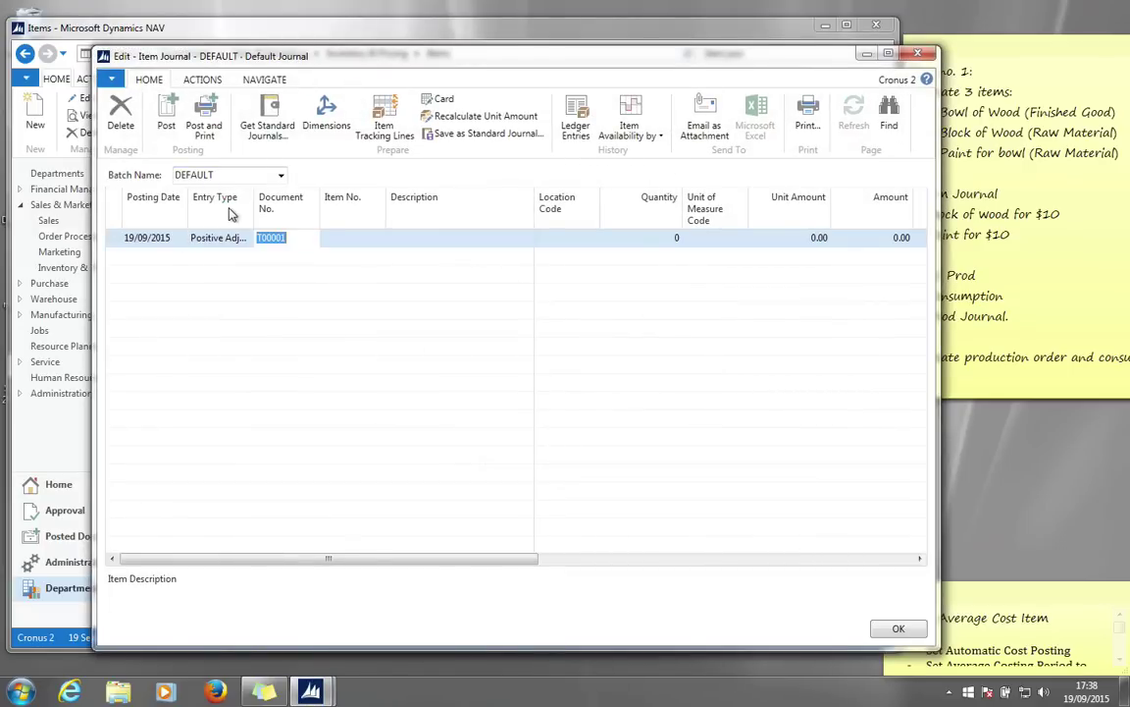
pyautogui.press('Tab')
pyautogui.click(378, 239)
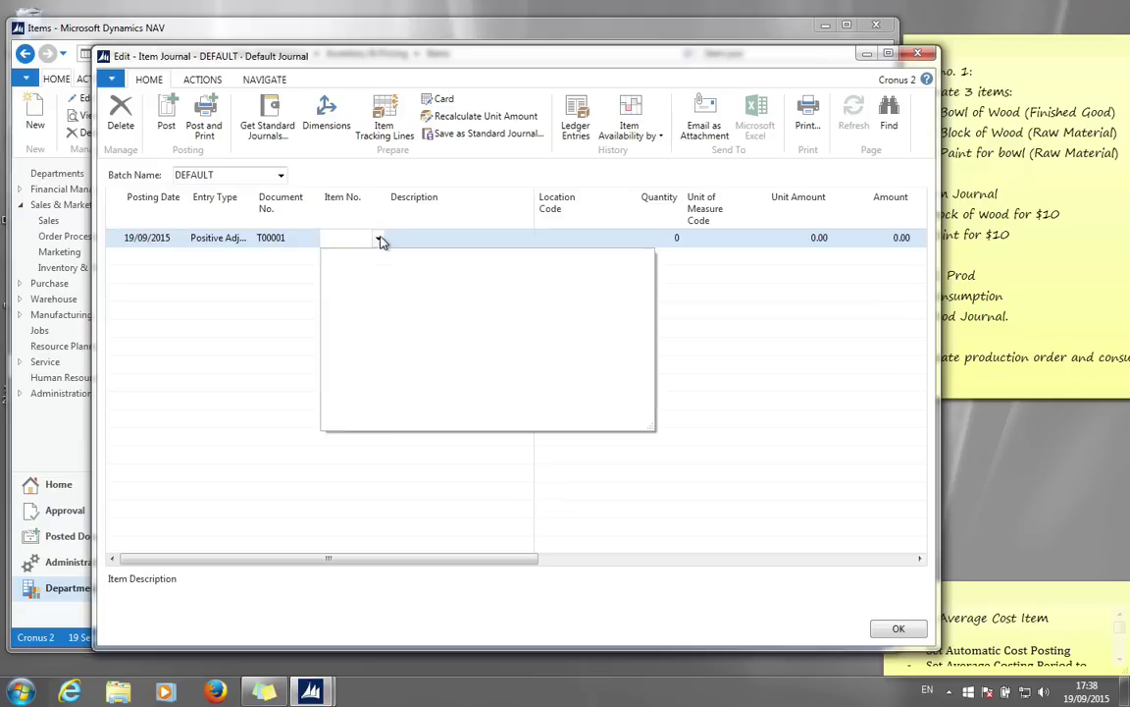
pyautogui.write('b')
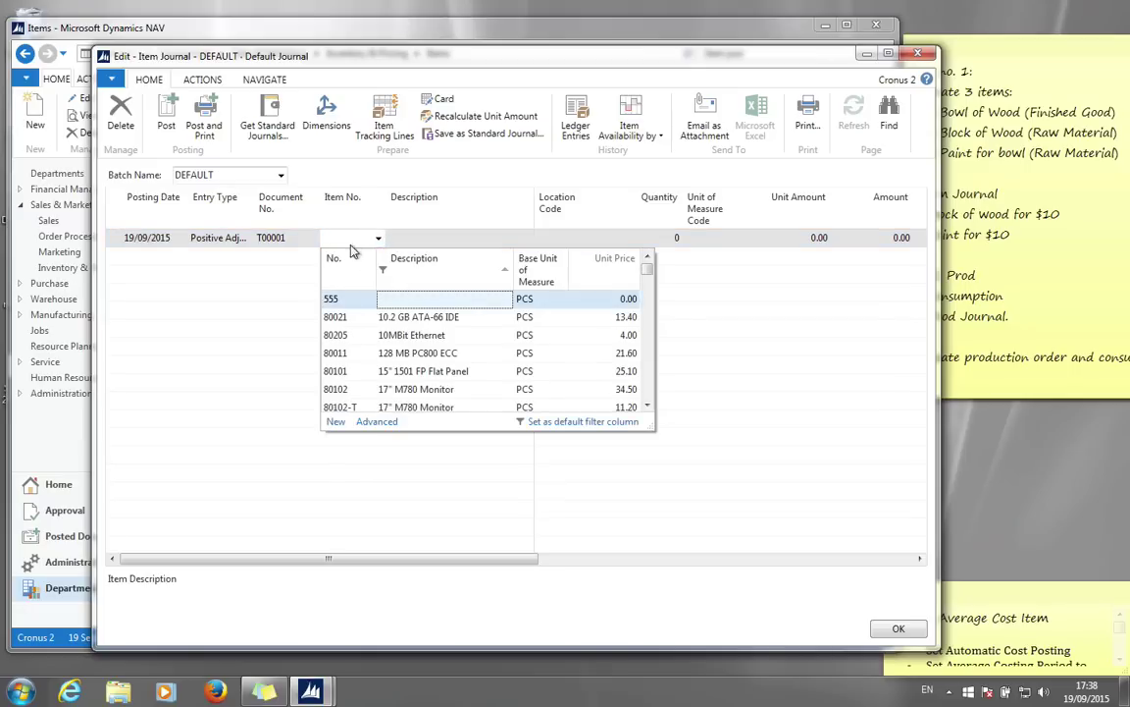
pyautogui.write('loc')
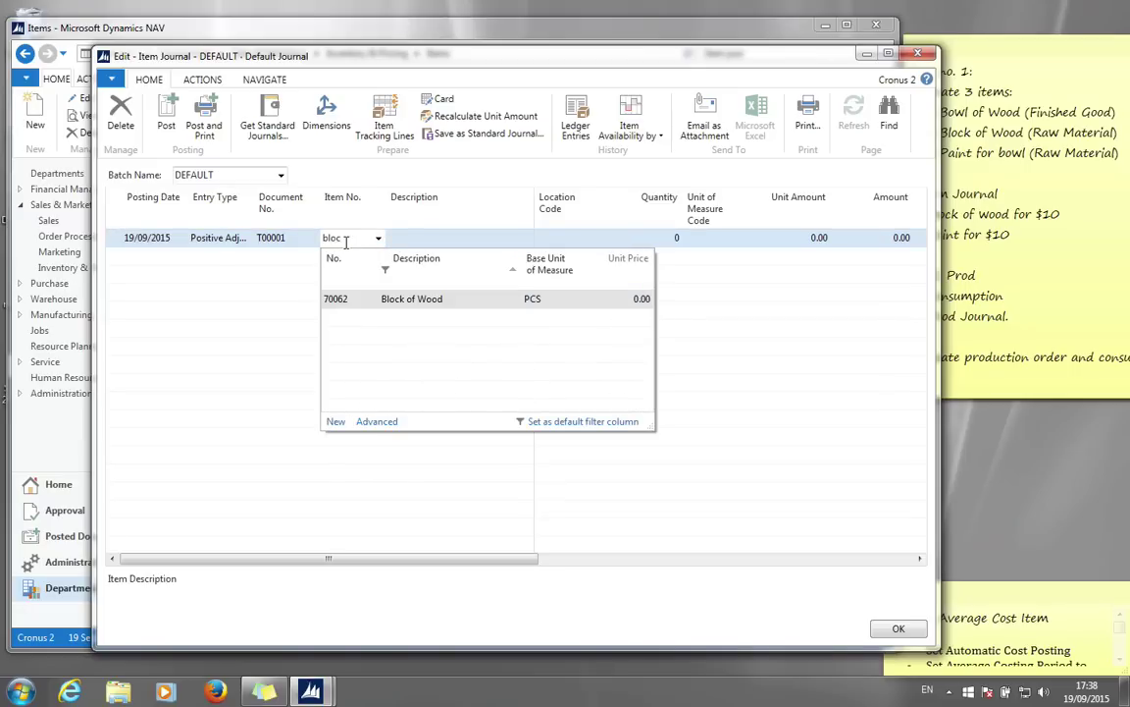
pyautogui.click(400, 298)
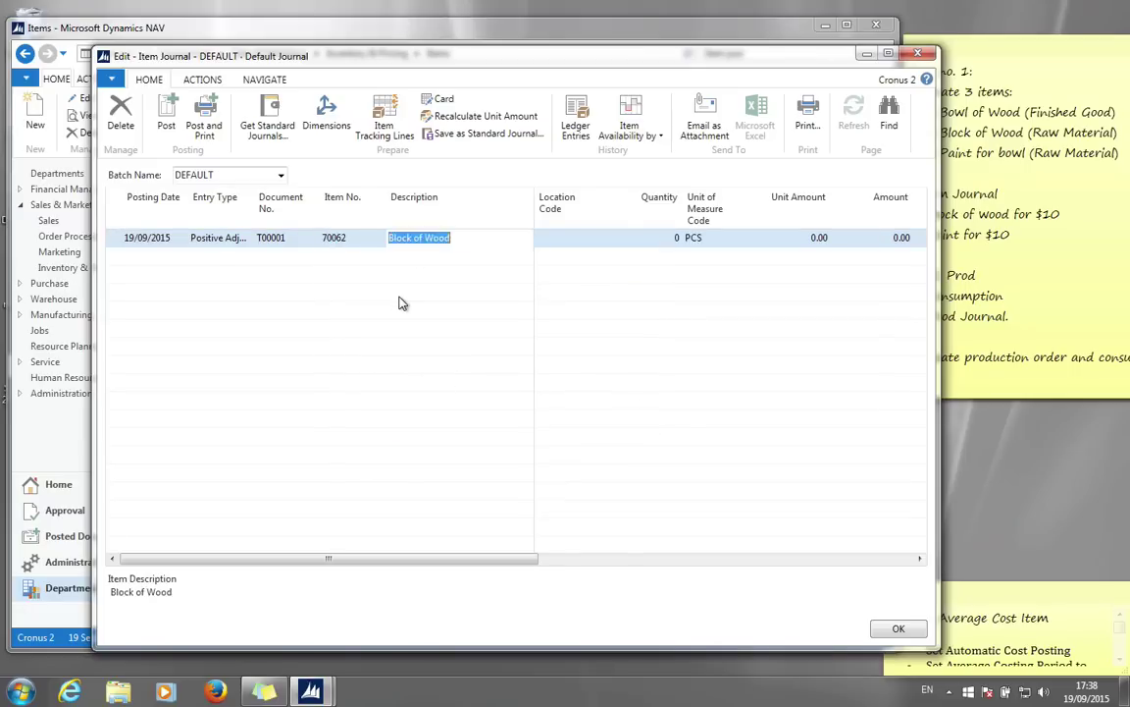
# Give the Block of Wood journal line a quantity of 10 and a unit amount of 10
pyautogui.press('Tab')
pyautogui.press('Tab')
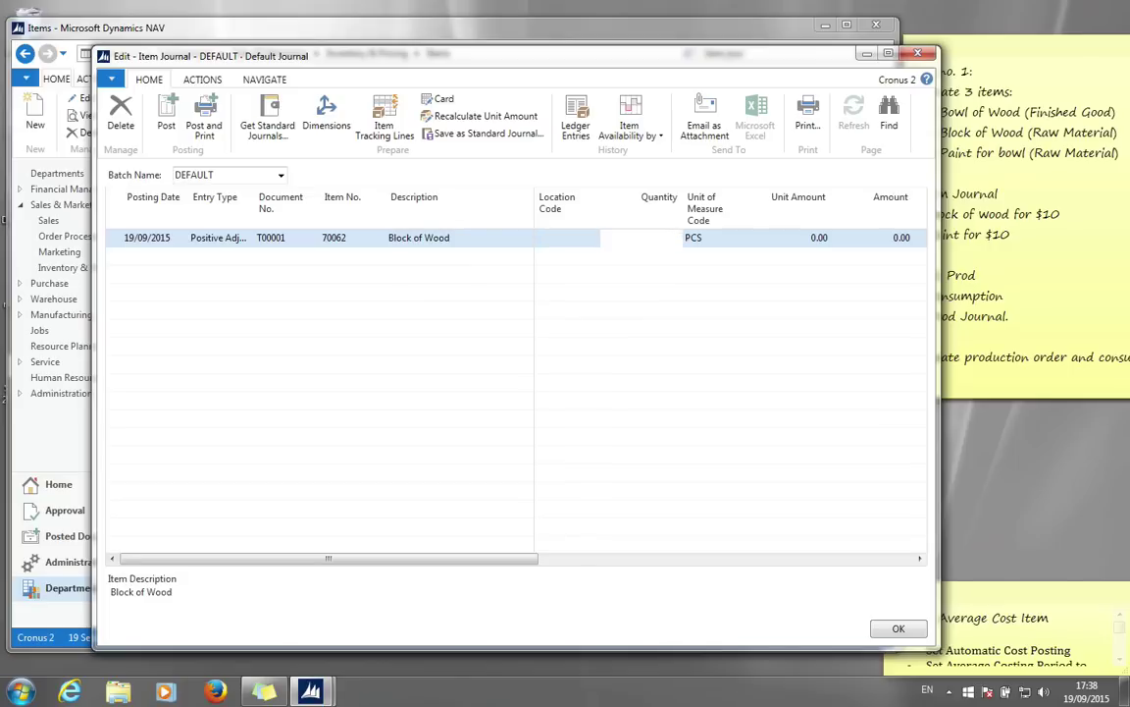
pyautogui.write('10')
pyautogui.press('Tab')
pyautogui.press('Tab')
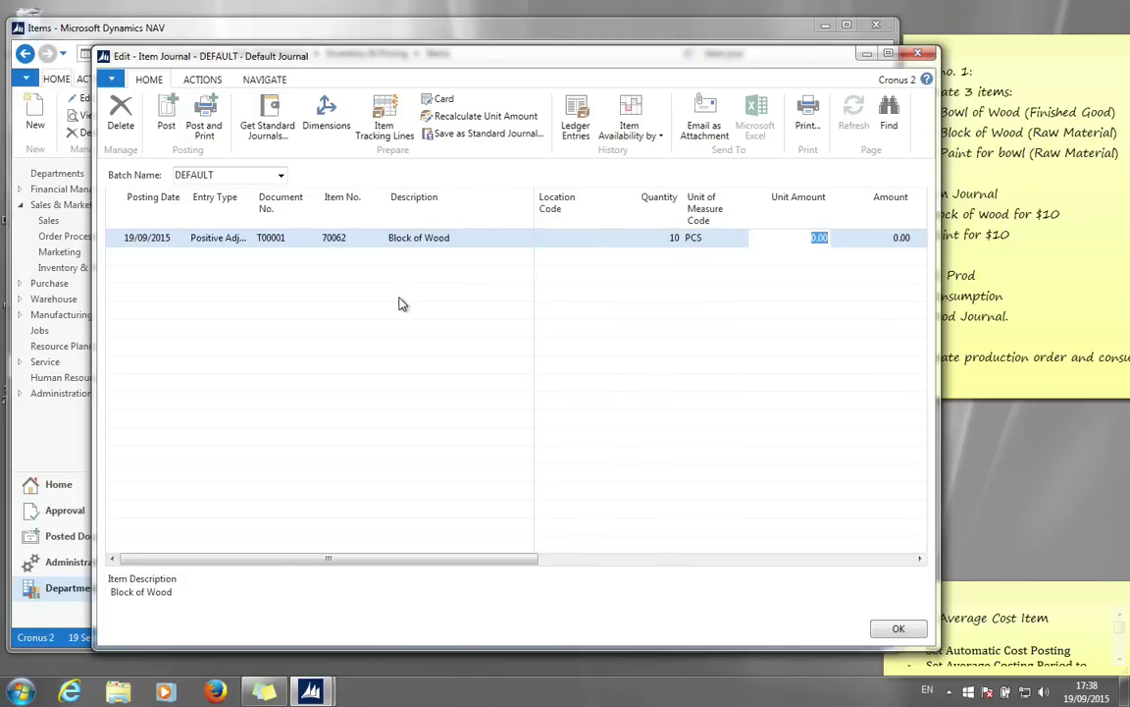
pyautogui.write('10')
pyautogui.press('Tab')
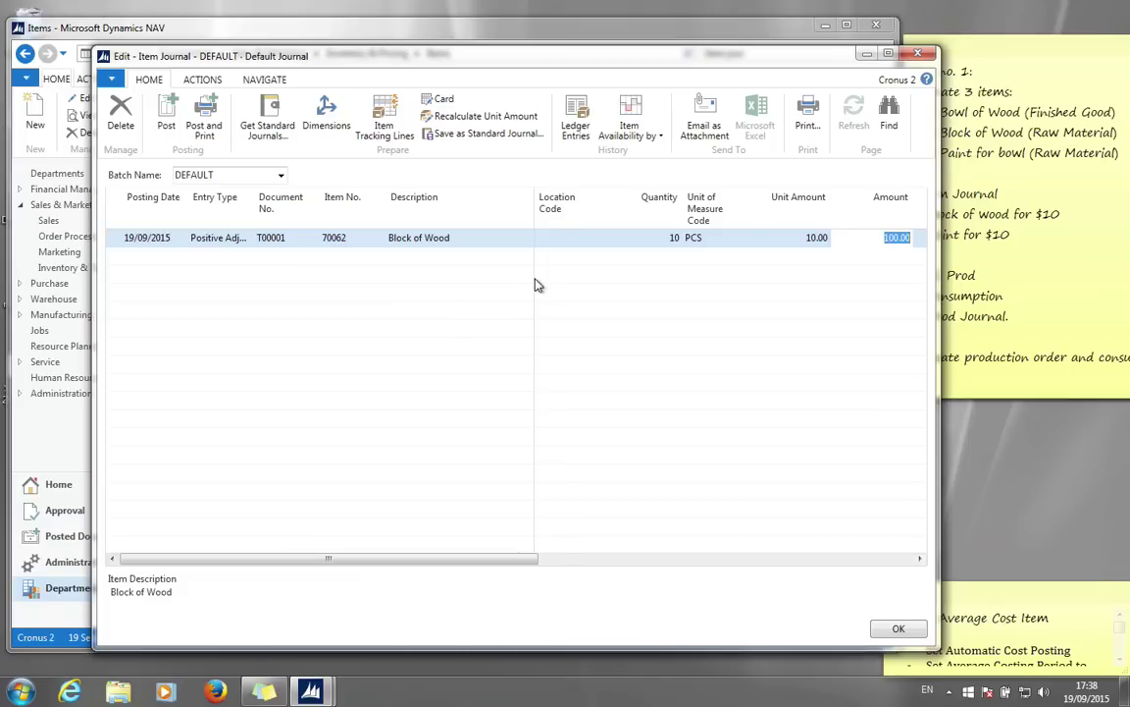
# Add a second positive adjustment line to the journal for the item Paint for bowl of Wood
pyautogui.click(141, 268)
pyautogui.click(222, 253)
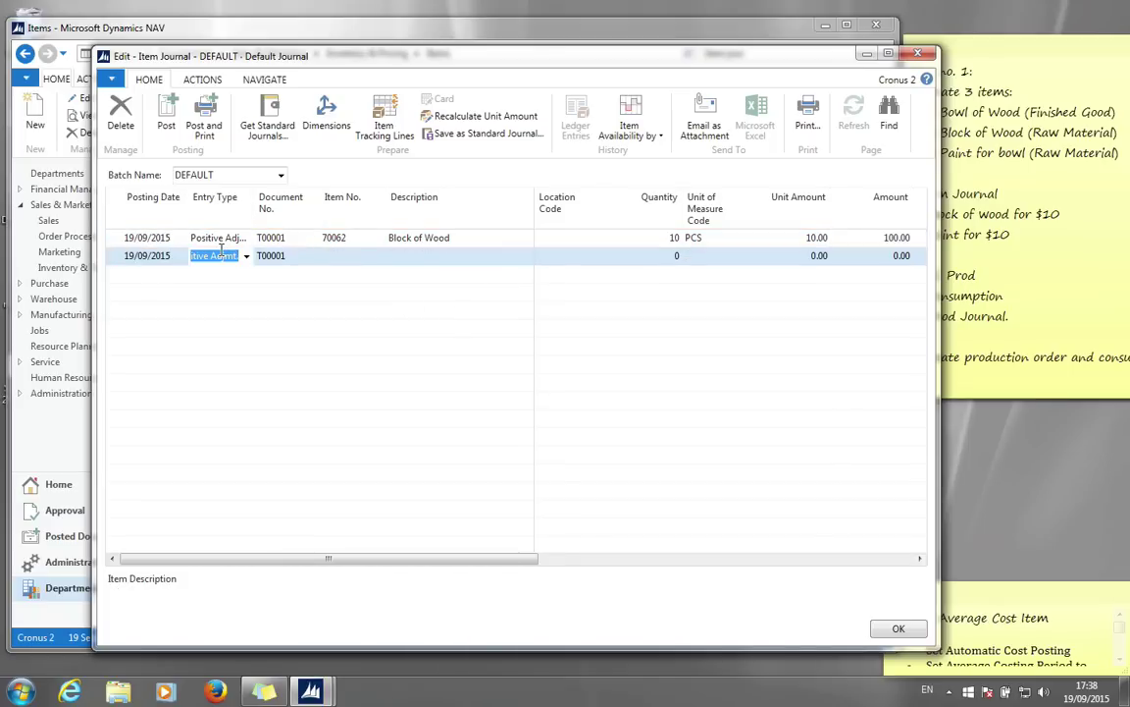
pyautogui.press('Tab')
pyautogui.press('Tab')
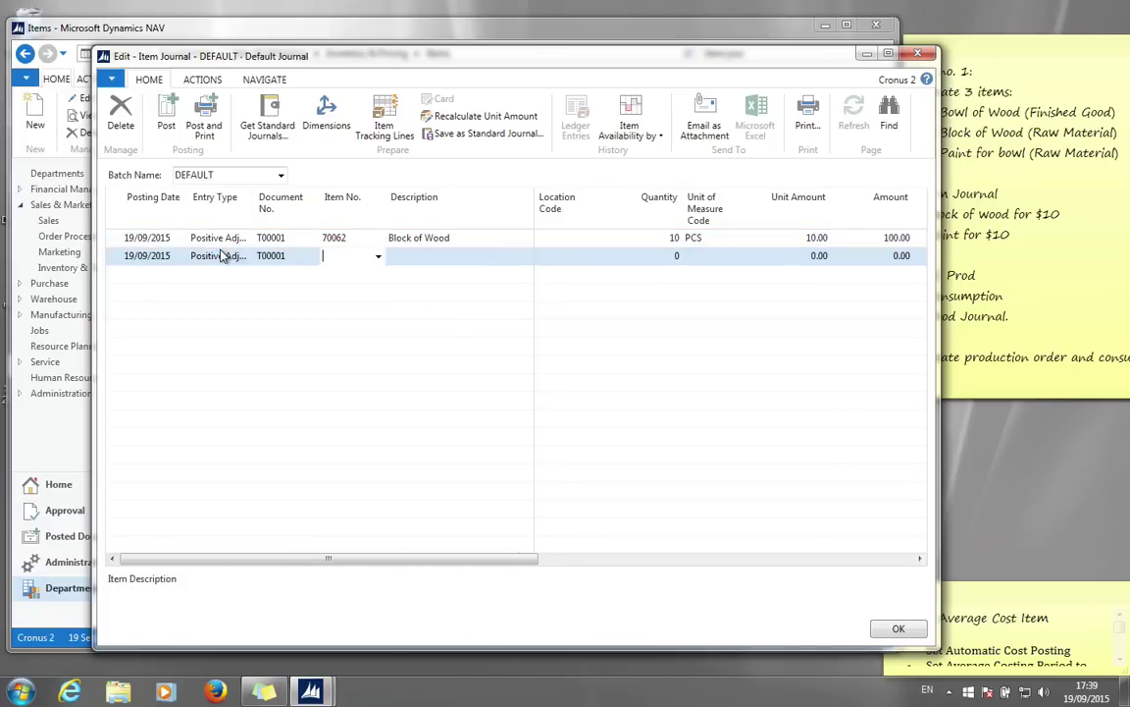
pyautogui.click(379, 257)
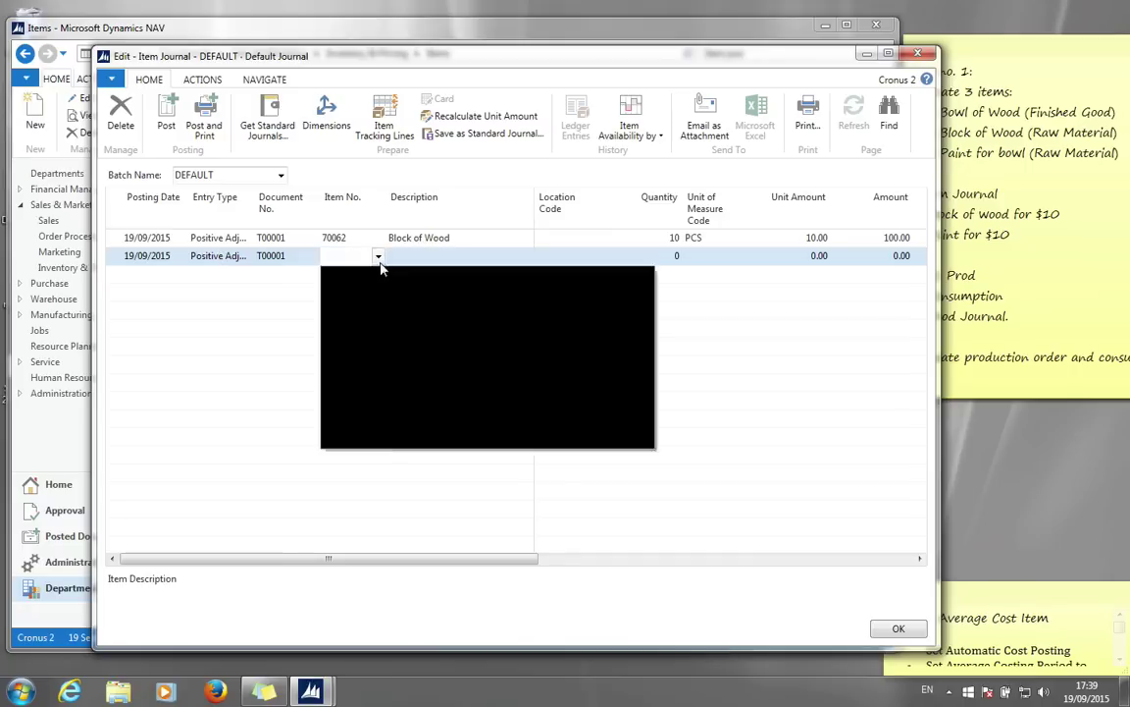
pyautogui.write('p')
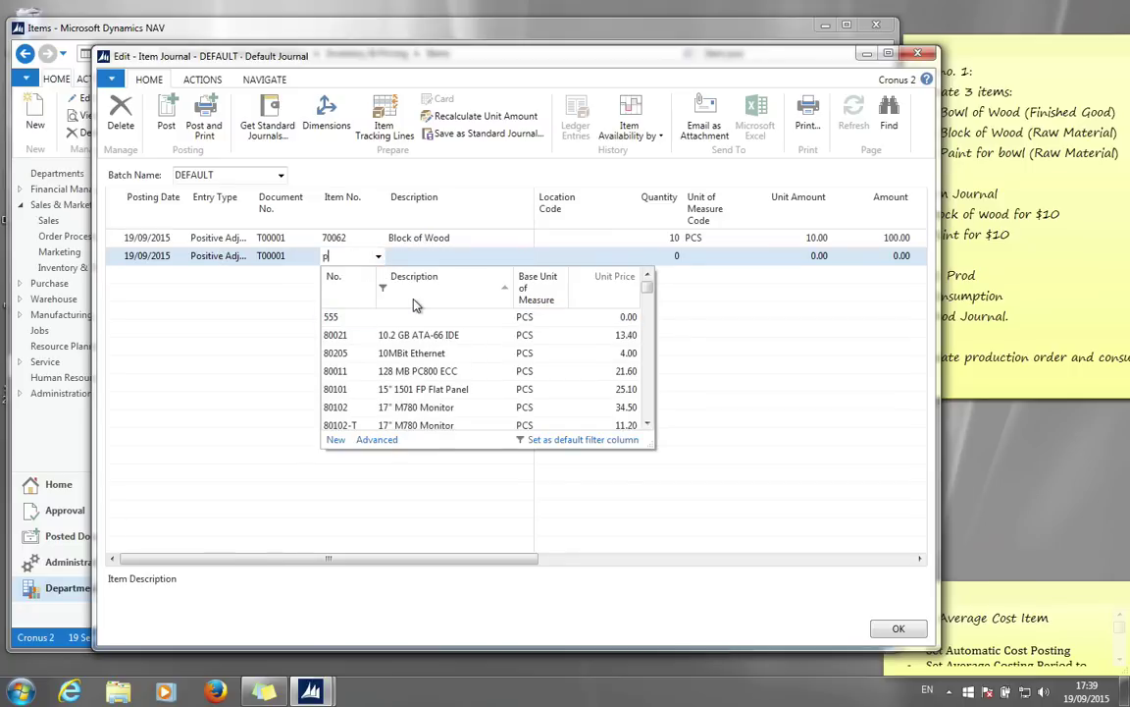
pyautogui.write('aint')
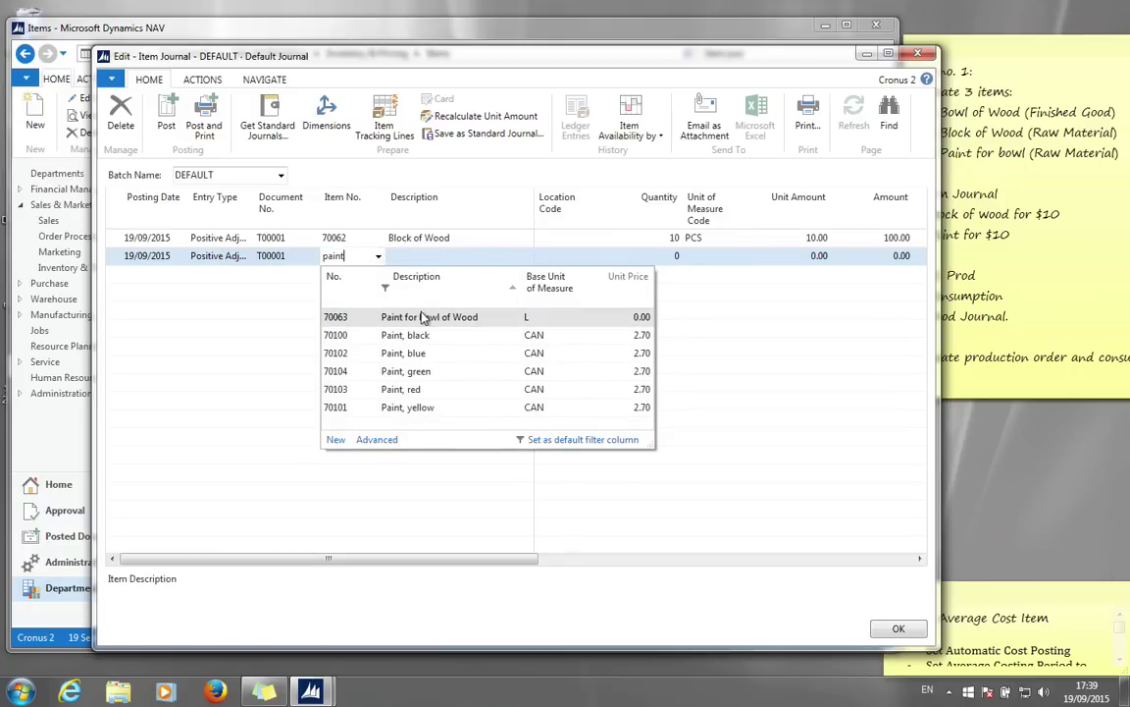
pyautogui.click(424, 317)
# Give the Paint for bowl of Wood journal line a quantity of 1 and a unit amount of 10
pyautogui.press('Tab')
pyautogui.press('Tab')
pyautogui.press('Tab')
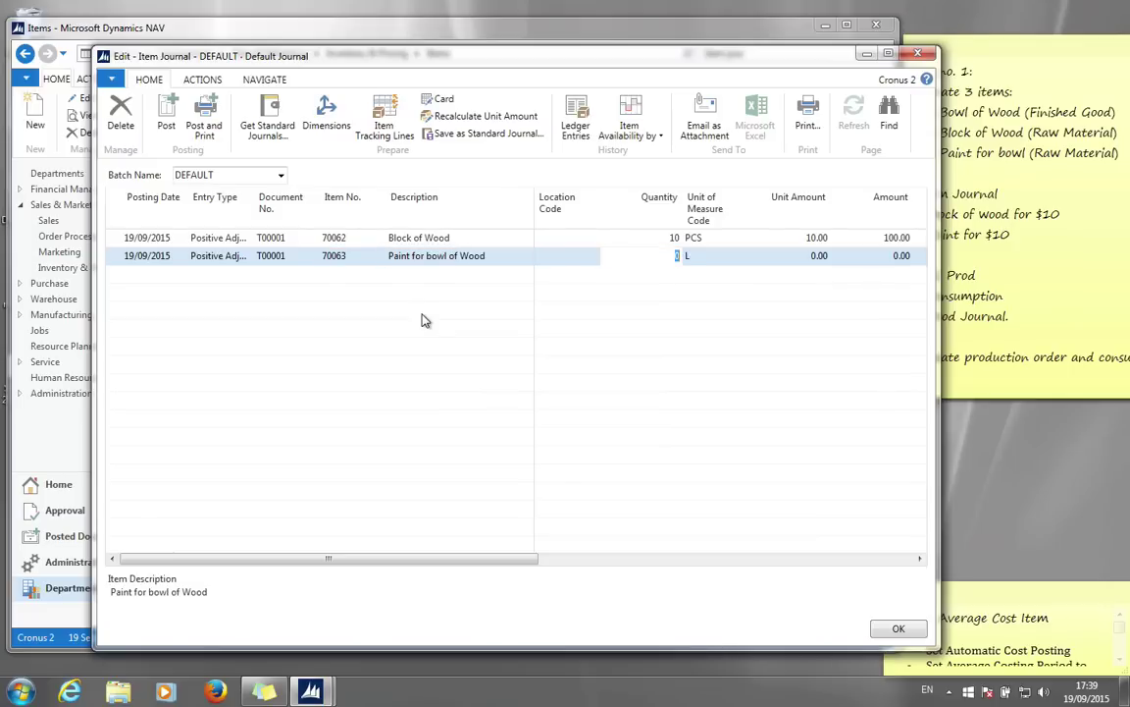
pyautogui.write('1')
pyautogui.press('Tab')
pyautogui.press('Tab')
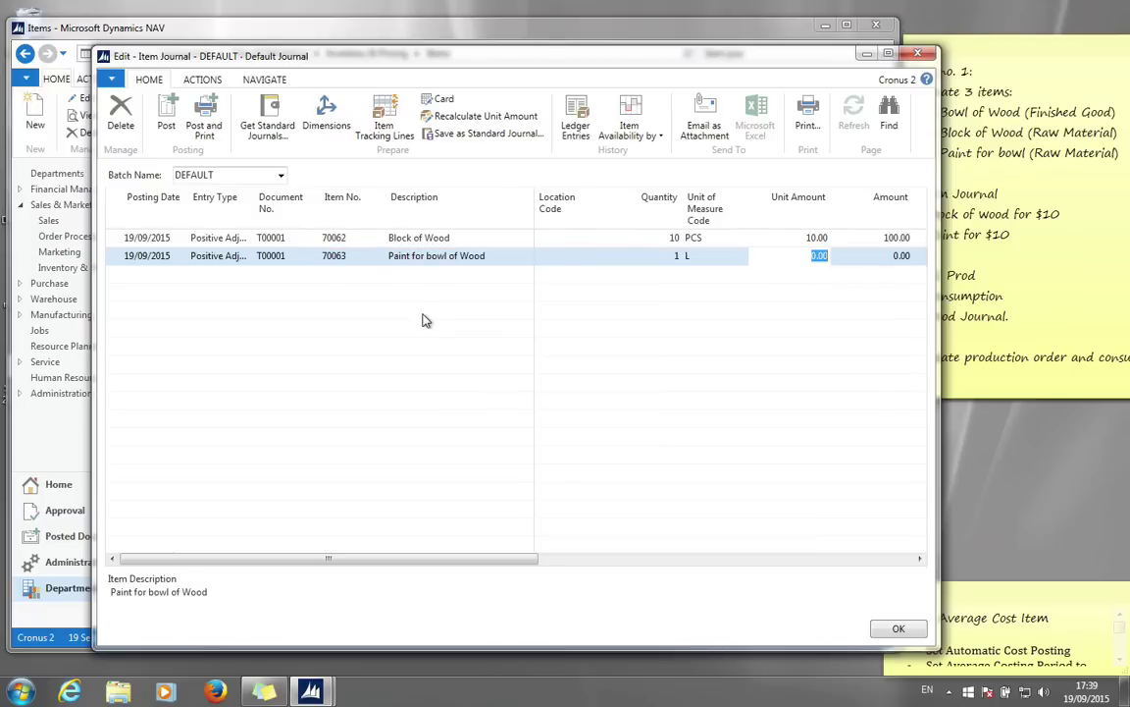
pyautogui.write('10')
pyautogui.press('Tab')
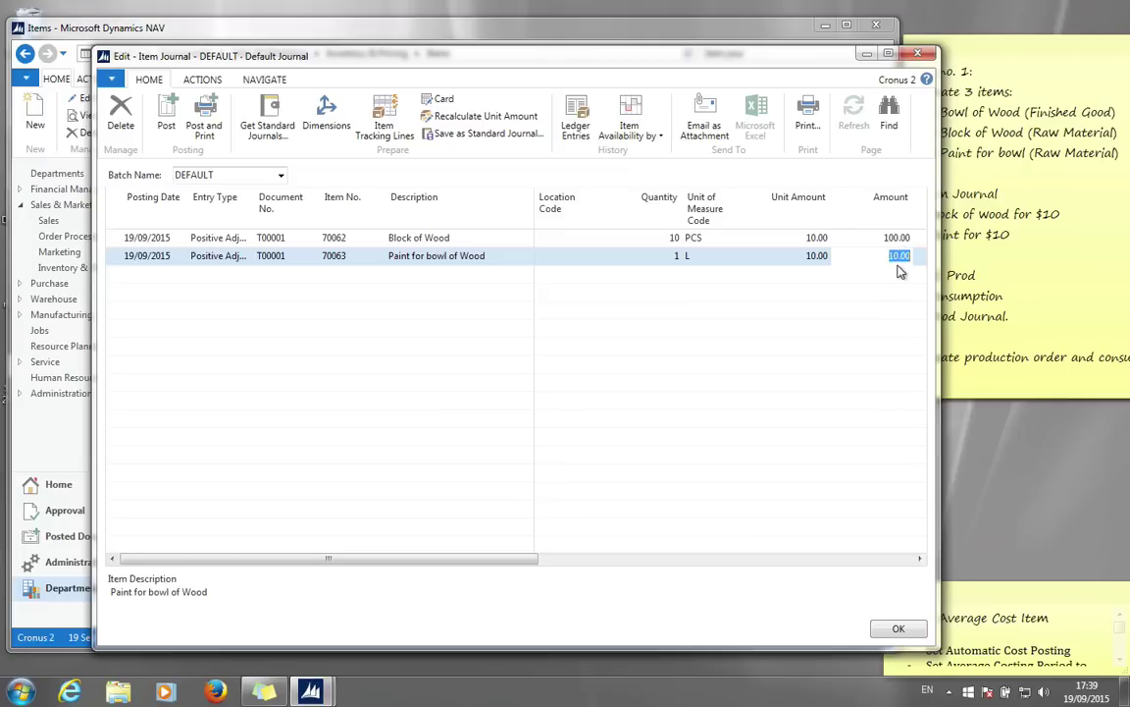
# Post the two item journal lines and close the journal
pyautogui.click(165, 110)
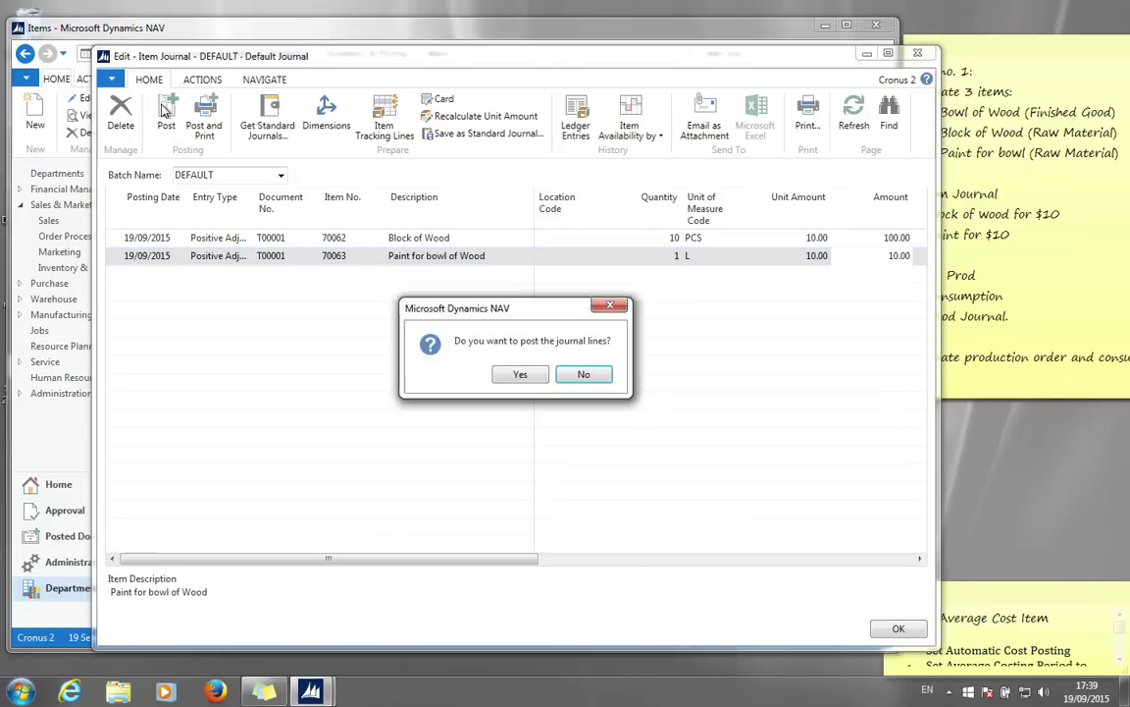
pyautogui.click(538, 379)
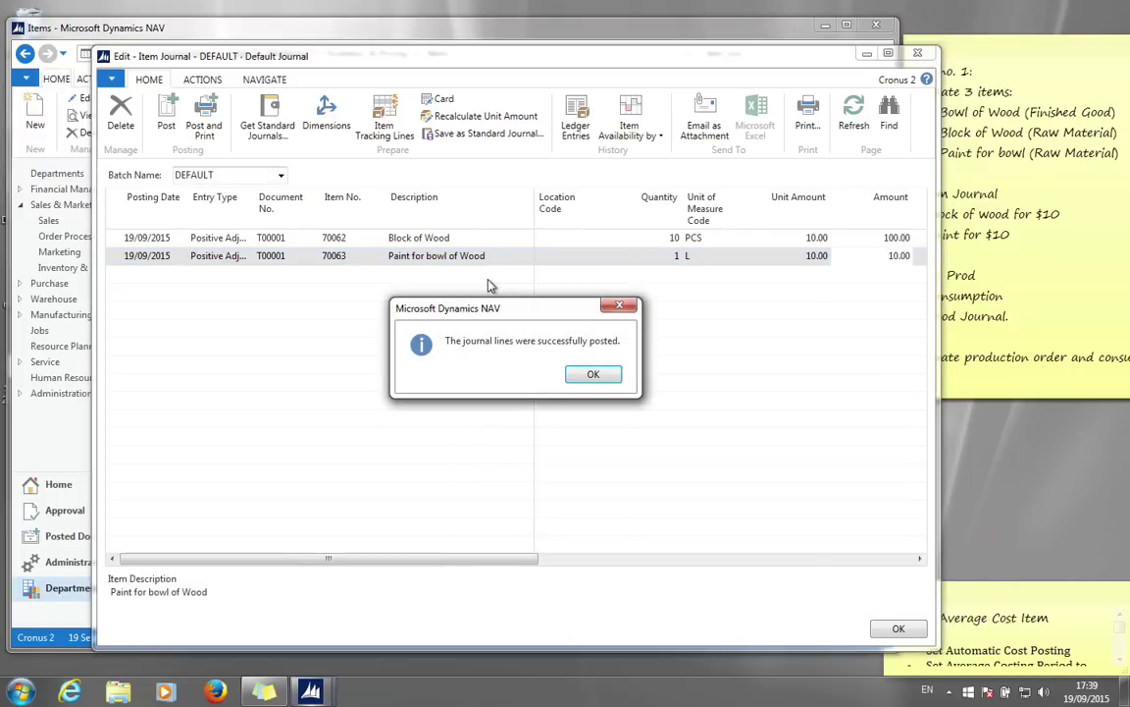
pyautogui.click(595, 377)
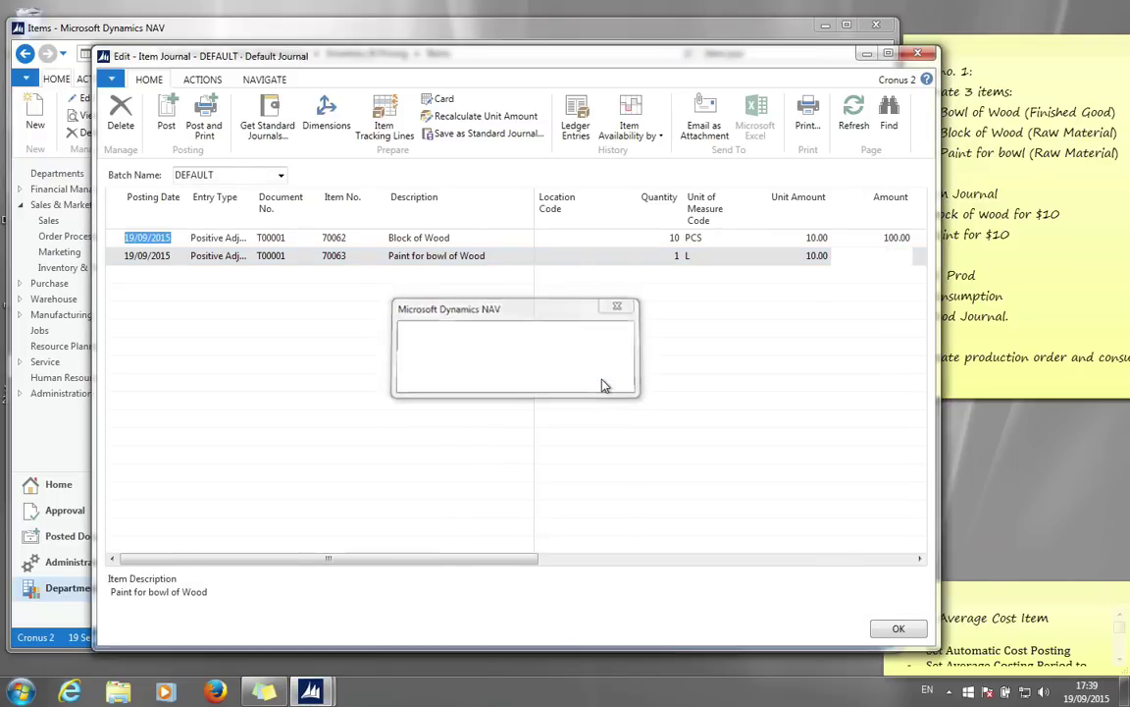
pyautogui.click(917, 53)
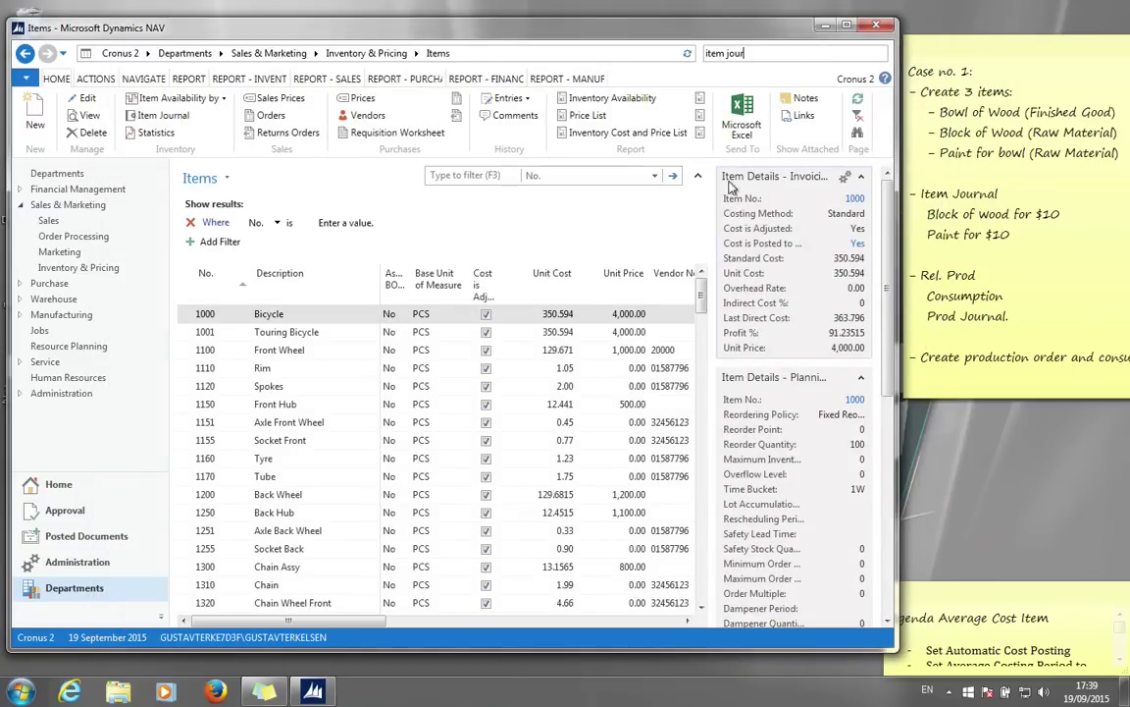
# Open the list of released production orders and create a new order with an automatically assigned number
pyautogui.click(759, 56)
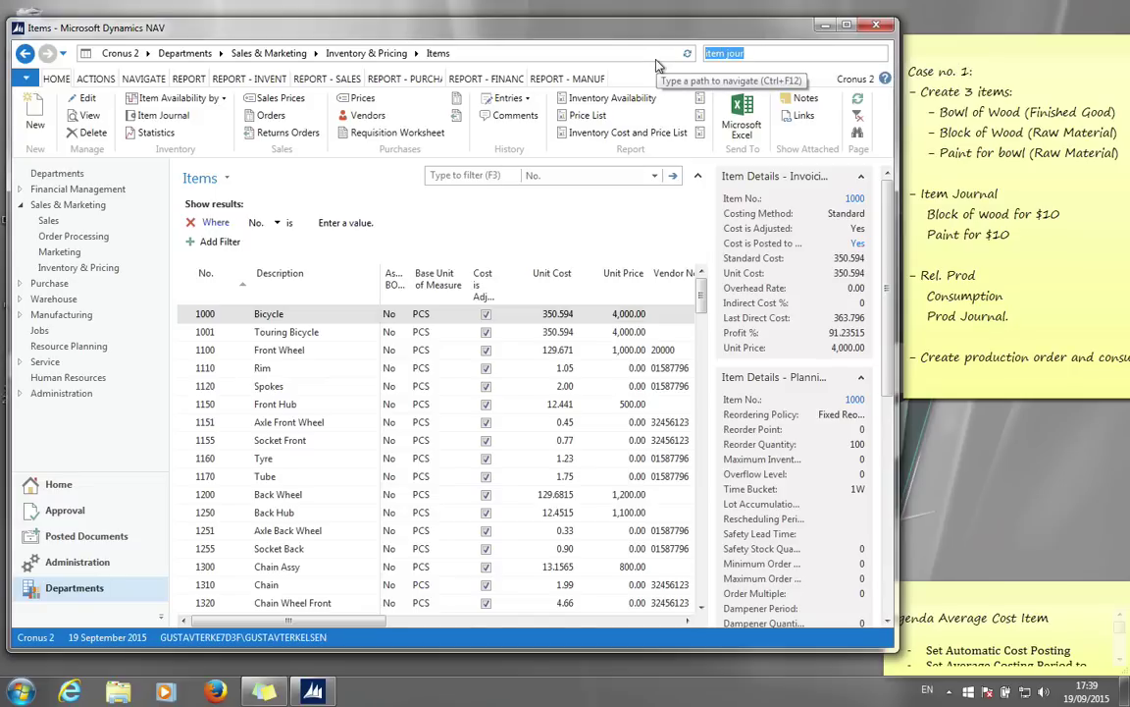
pyautogui.write('rel')
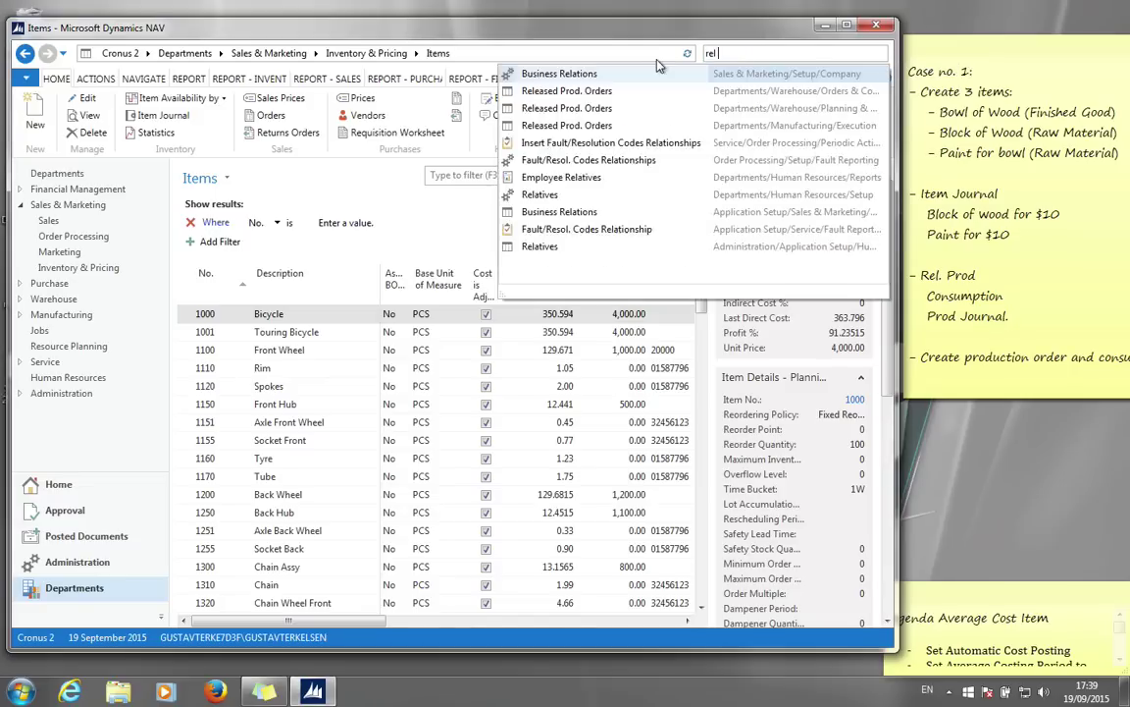
pyautogui.write(' prod')
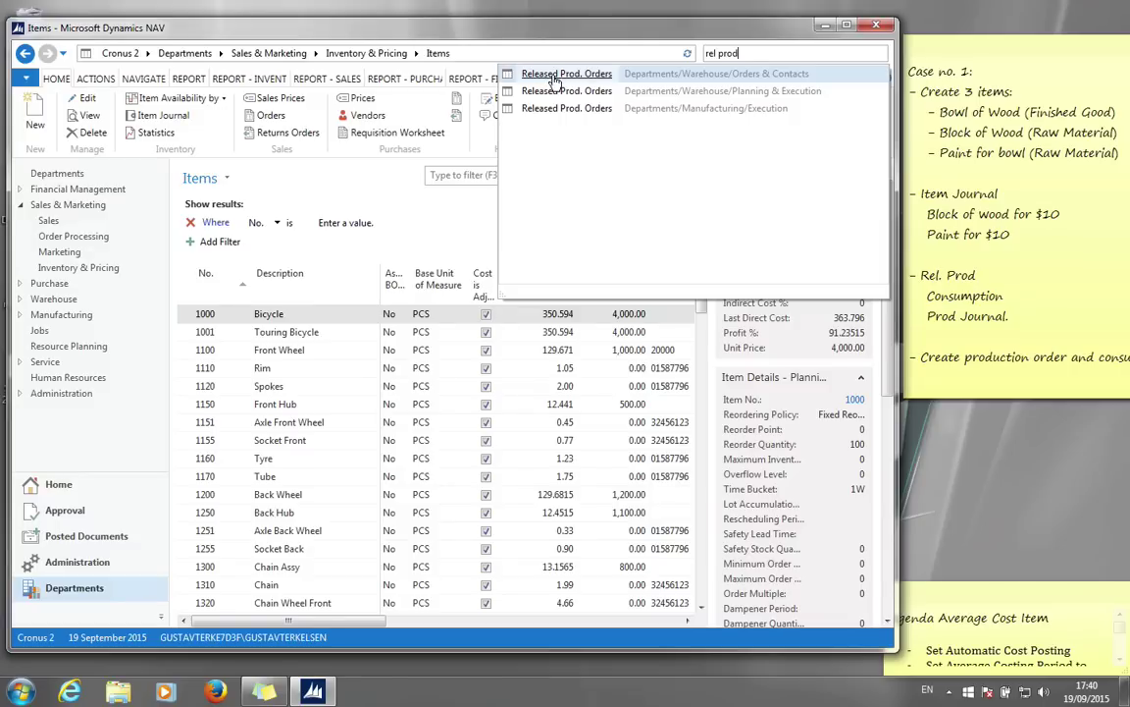
pyautogui.click(554, 74)
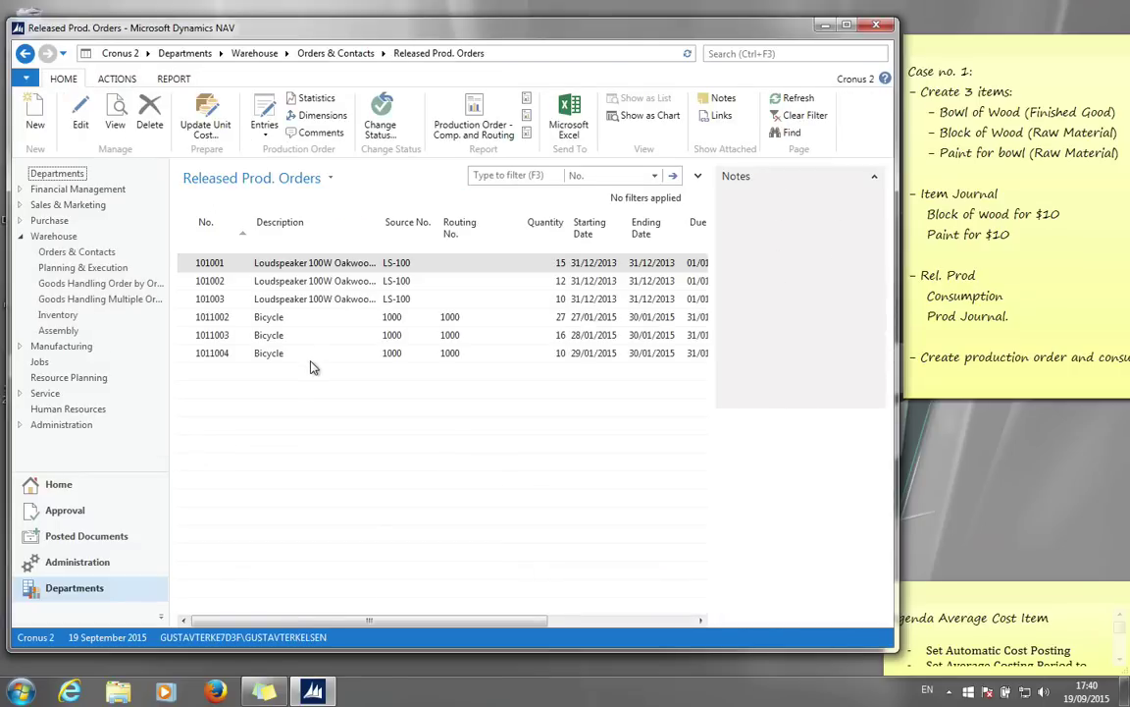
pyautogui.click(39, 122)
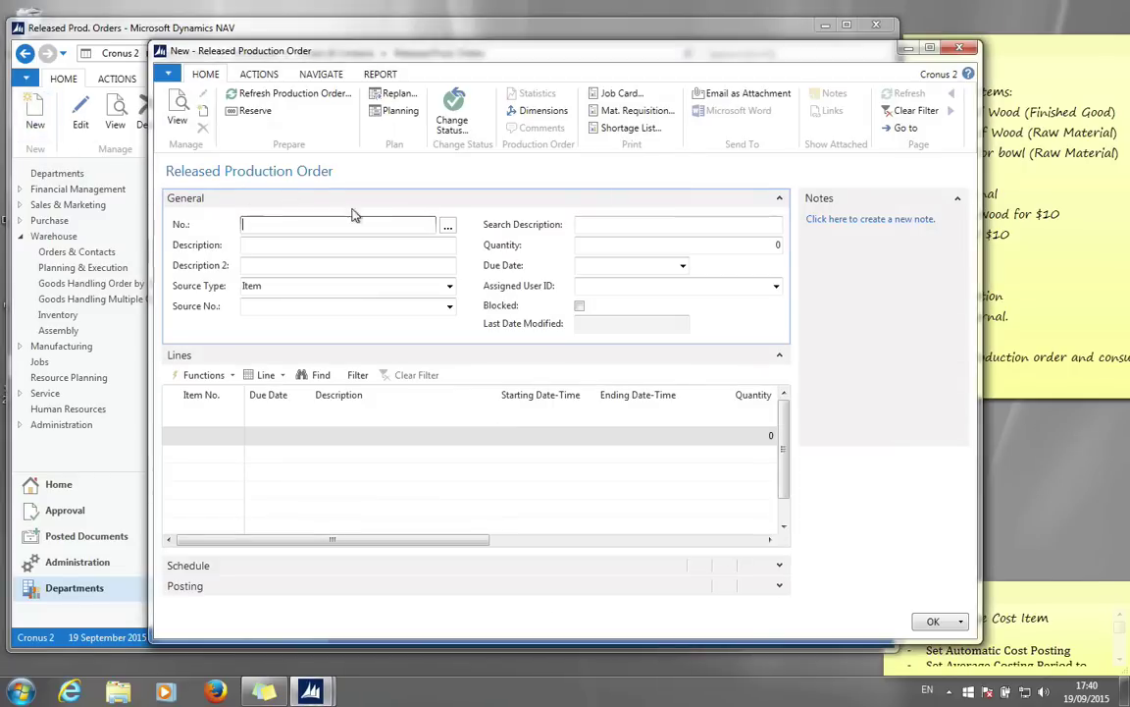
pyautogui.click(363, 247)
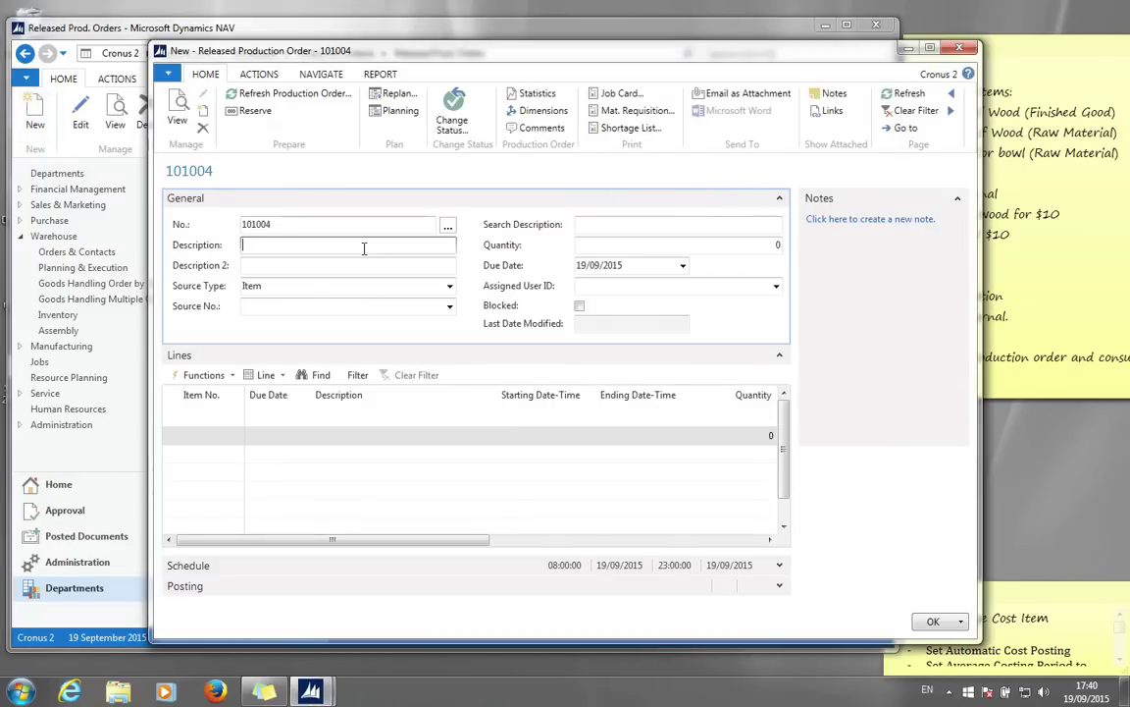
# Set the order's source type to Item, choose Bowl of Wood as the source, and set the quantity to 1
pyautogui.click(422, 309)
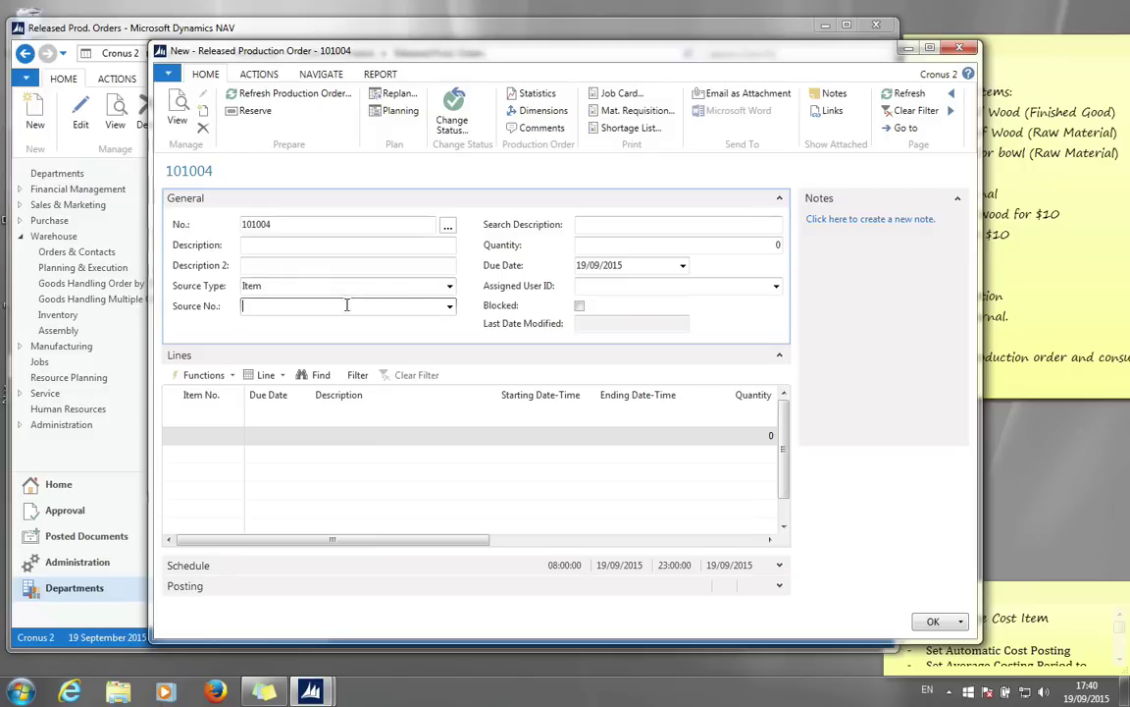
pyautogui.click(428, 287)
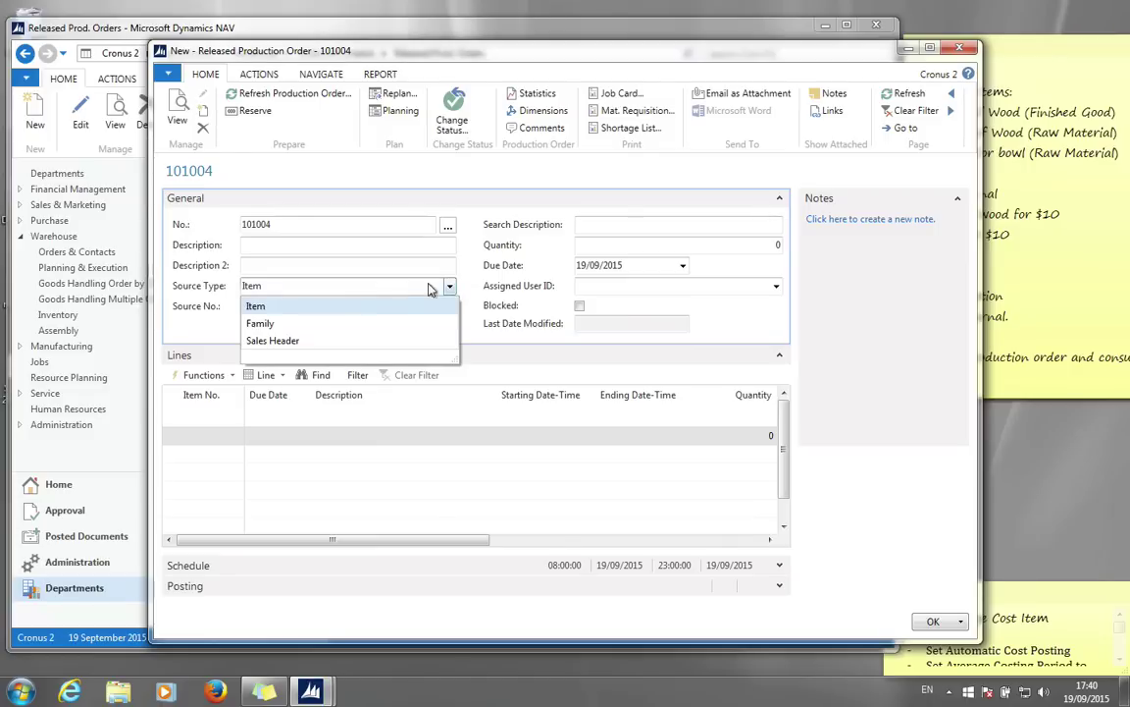
pyautogui.click(272, 307)
pyautogui.click(343, 304)
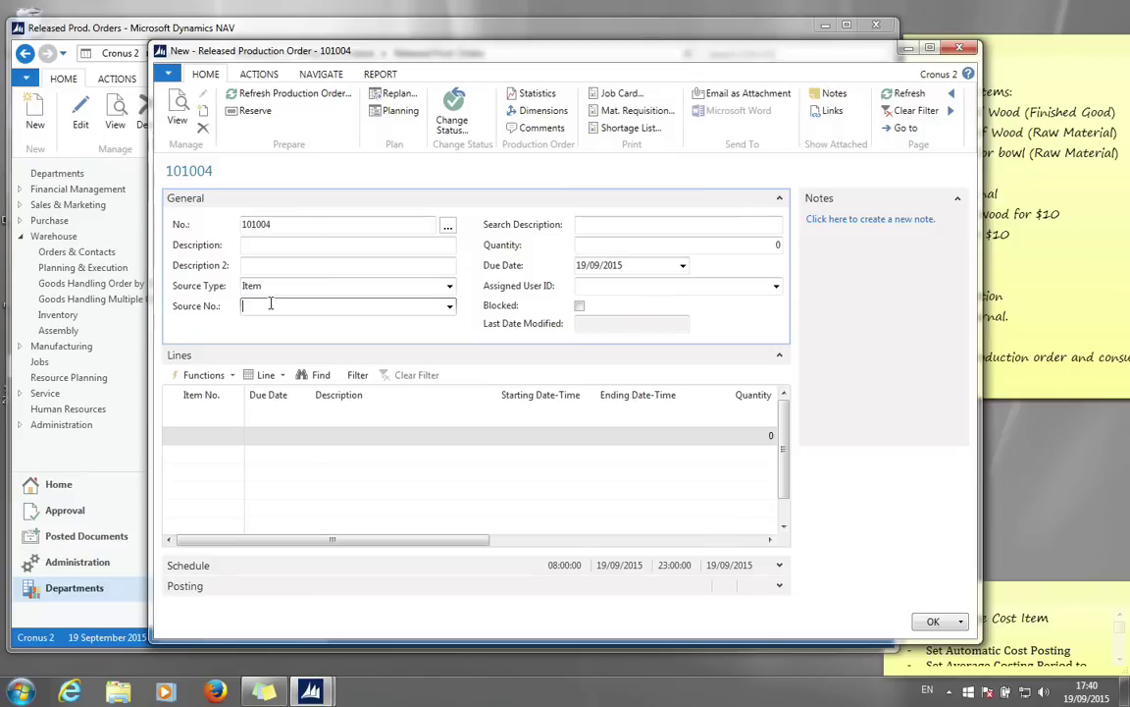
pyautogui.click(452, 307)
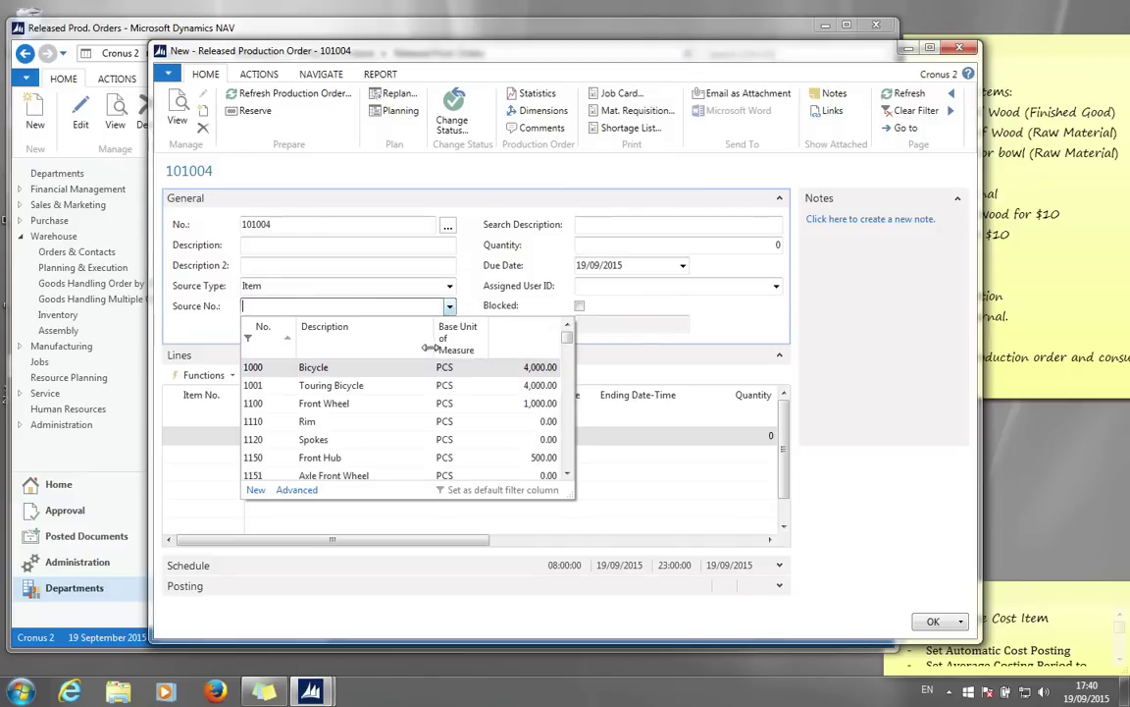
pyautogui.click(335, 332)
pyautogui.click(340, 307)
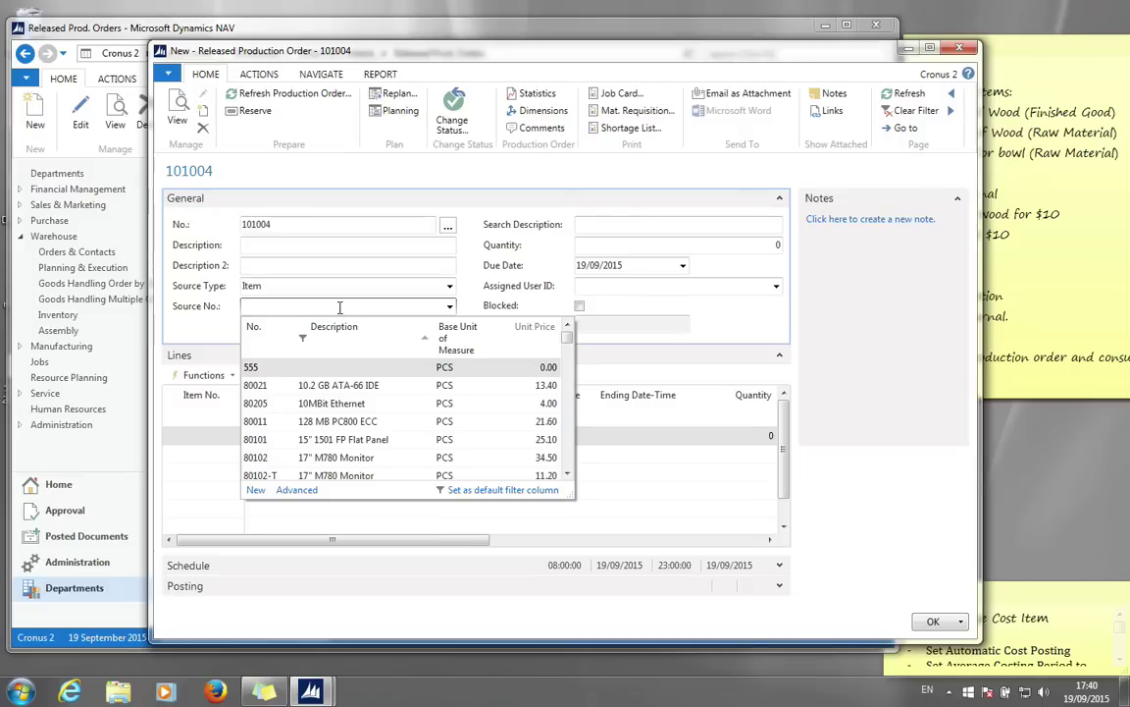
pyautogui.write('bowl')
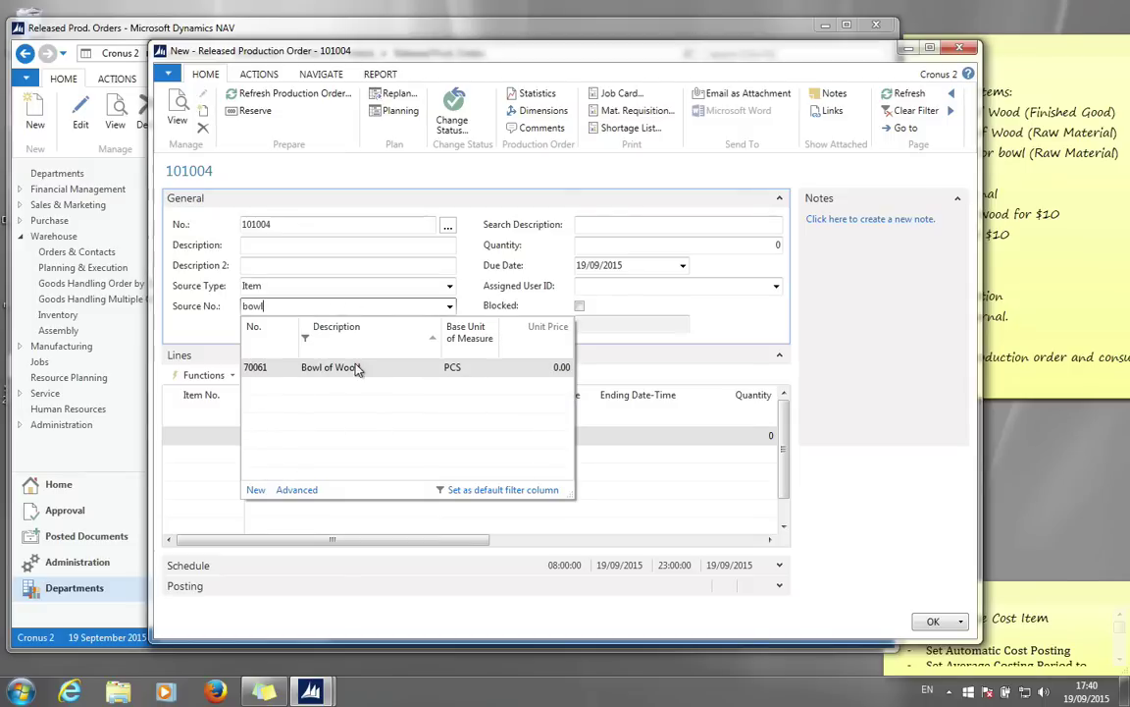
pyautogui.click(334, 367)
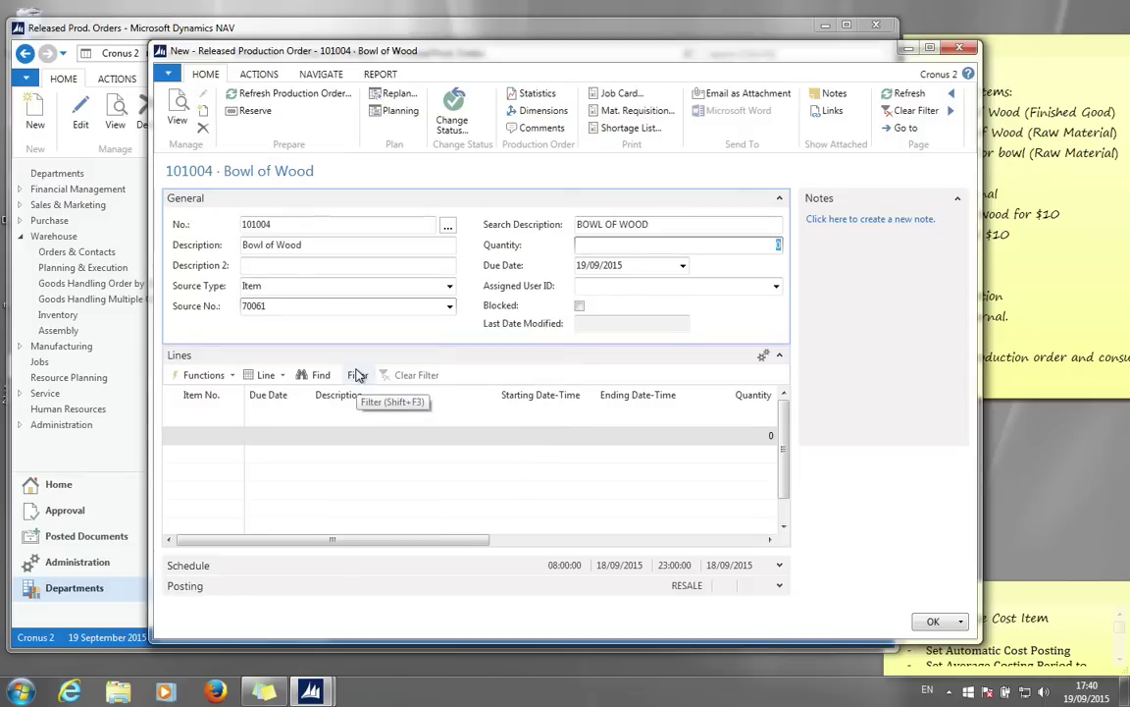
pyautogui.write('1')
pyautogui.press('Tab')
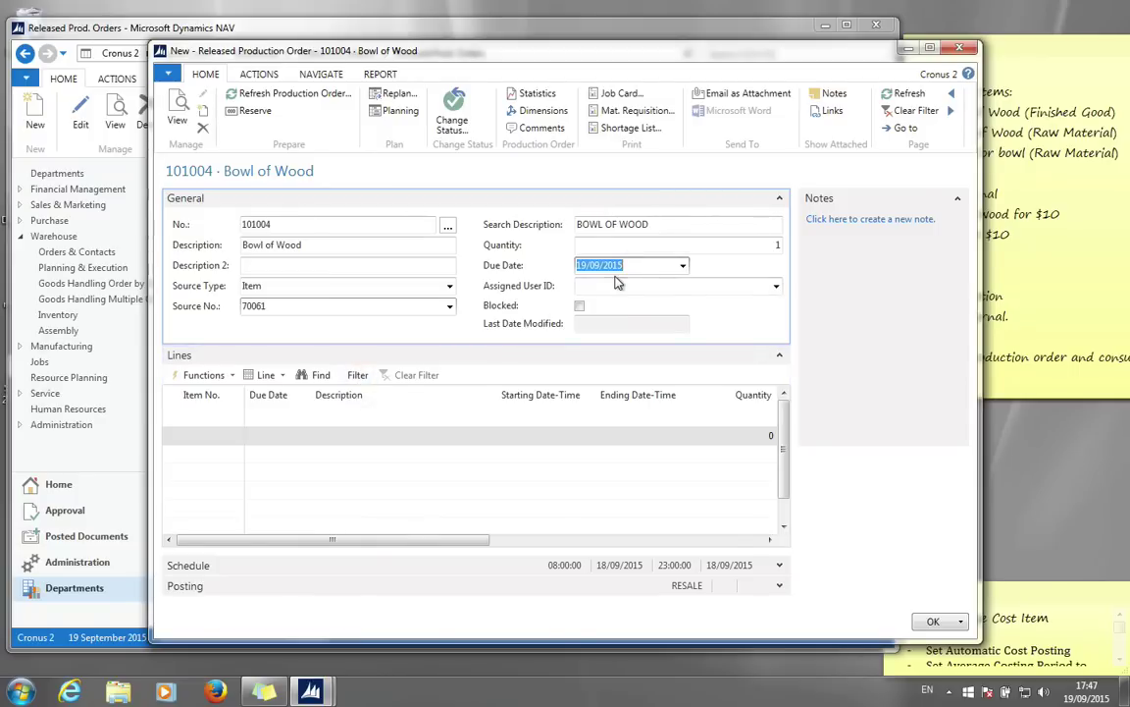
# Refresh the production order with scheduling direction Back, calculating lines, routings and component need, and select the Bowl of Wood line
pyautogui.click(312, 97)
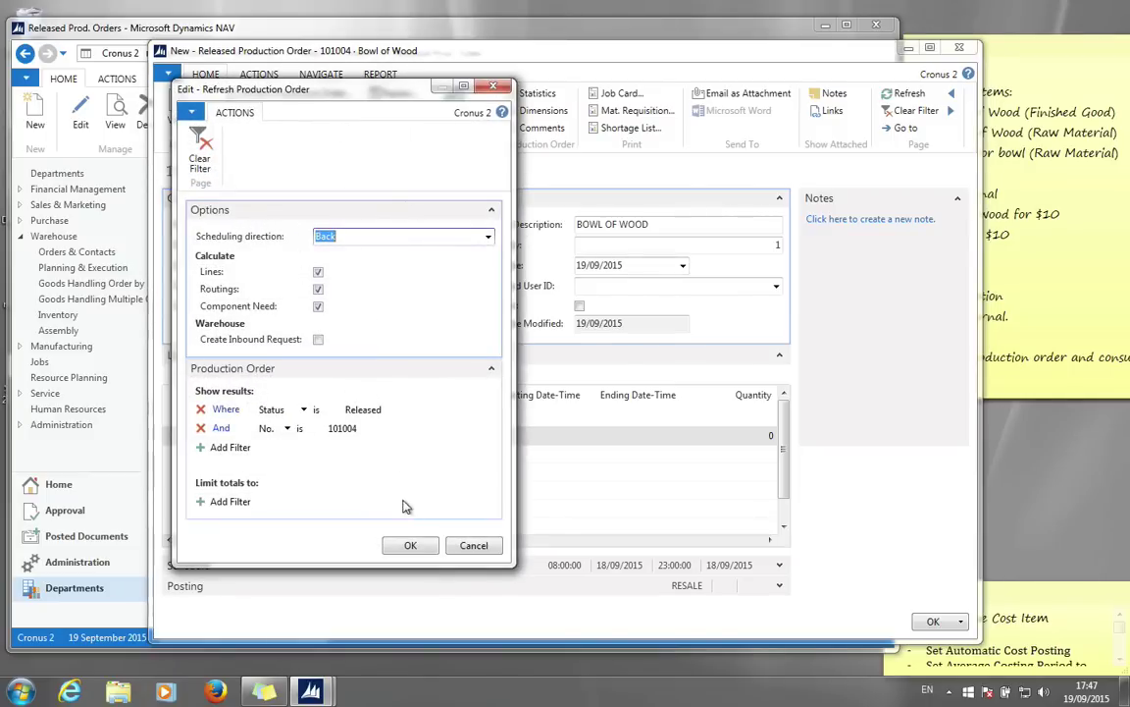
pyautogui.click(414, 551)
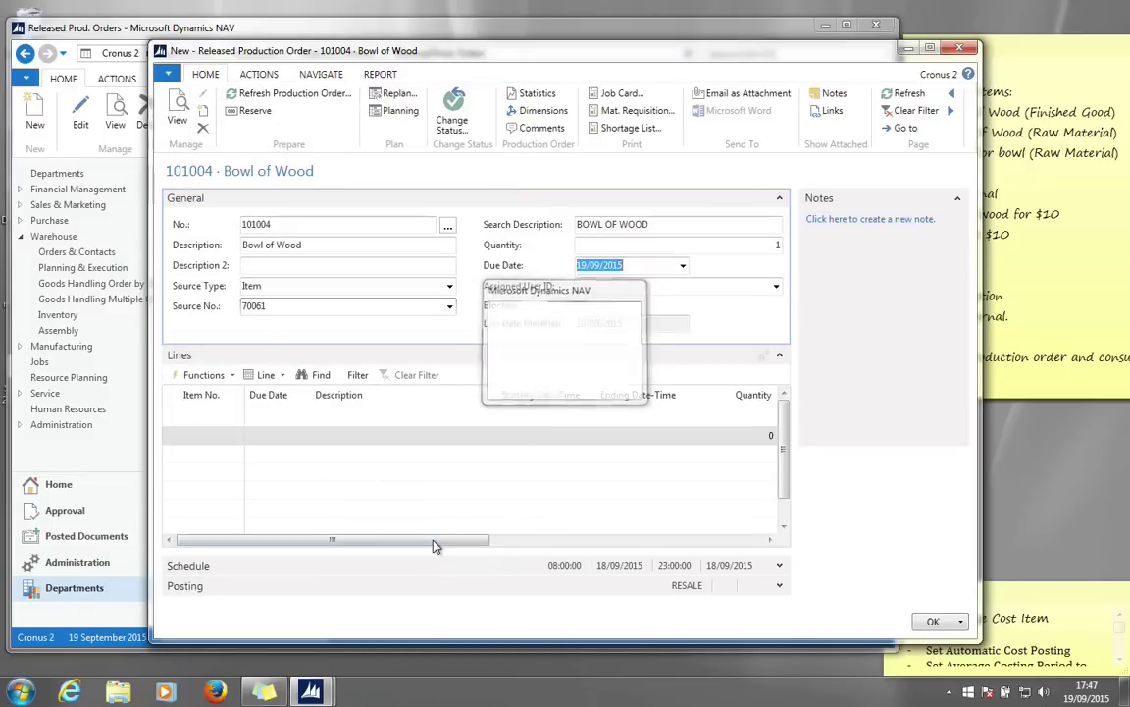
pyautogui.click(356, 439)
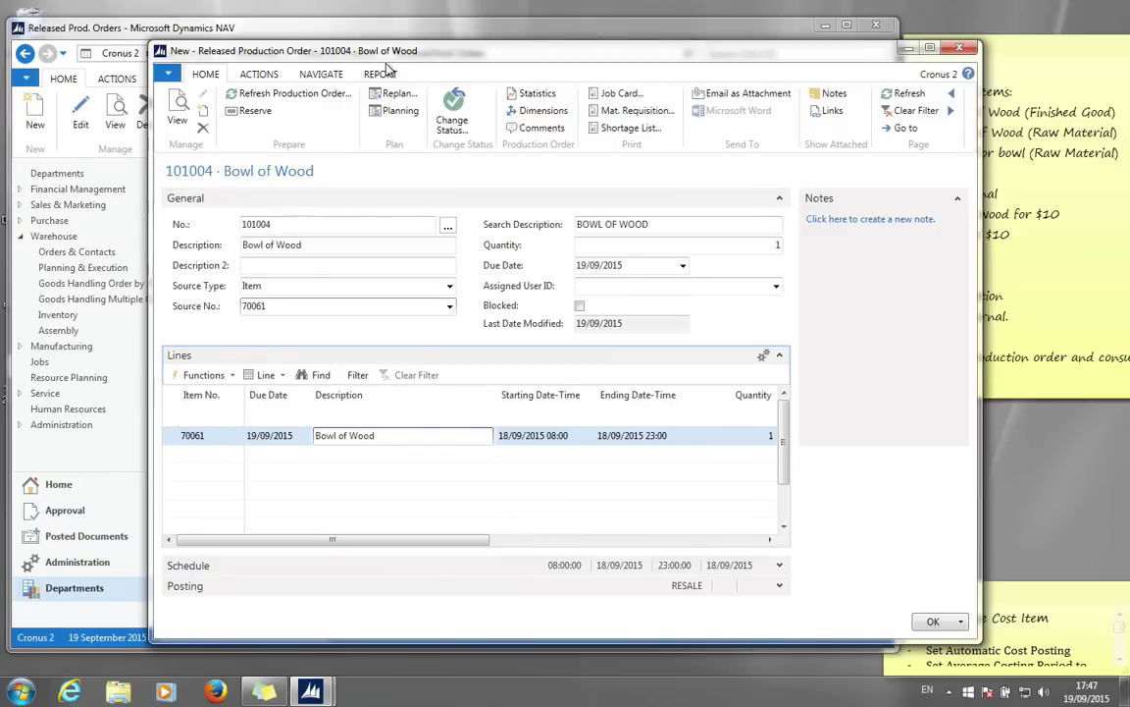
# Check the production journal and the component list of the Bowl of Wood order line
pyautogui.click(282, 379)
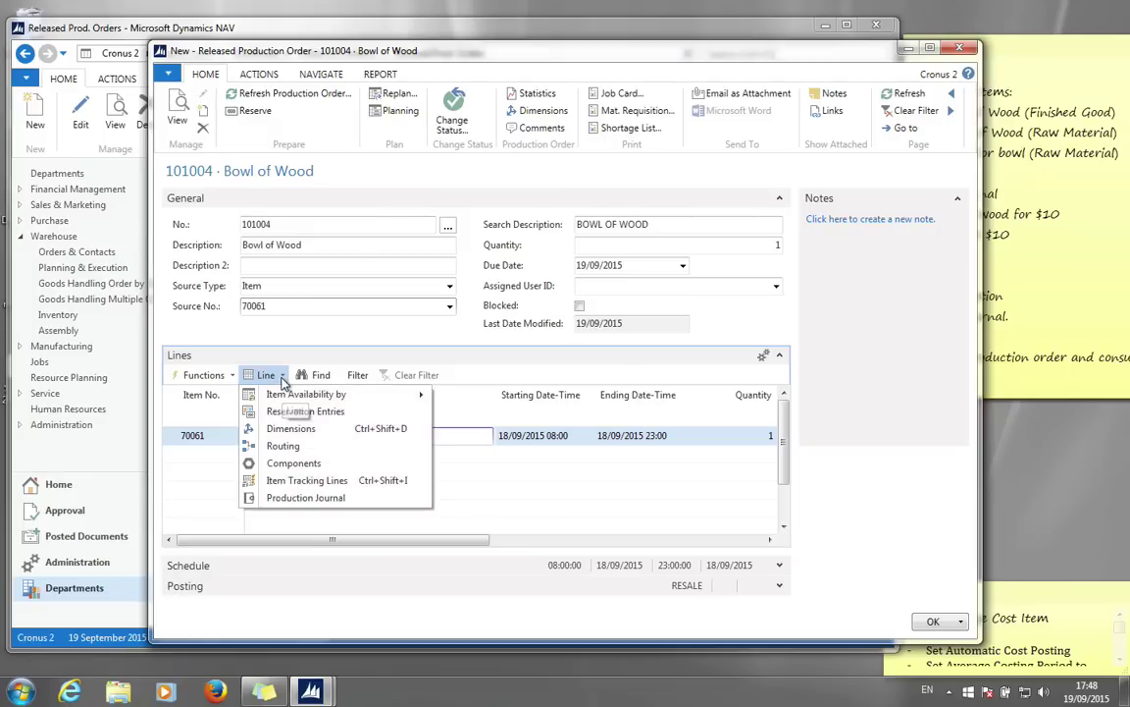
pyautogui.click(291, 500)
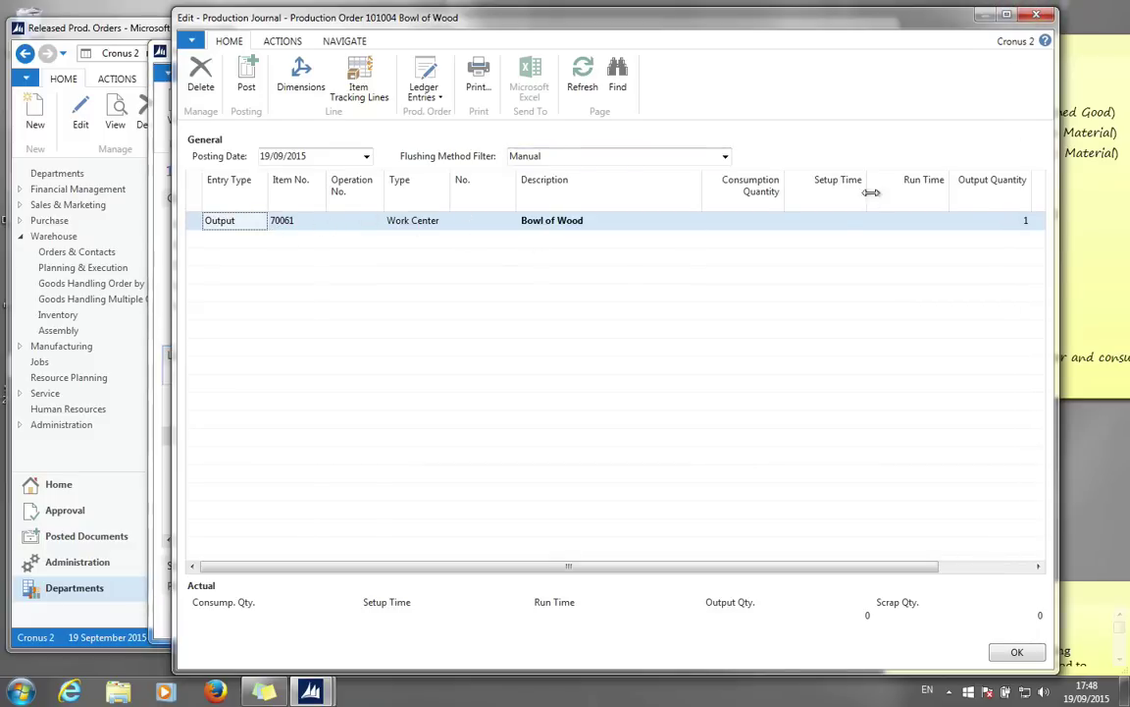
pyautogui.click(1038, 15)
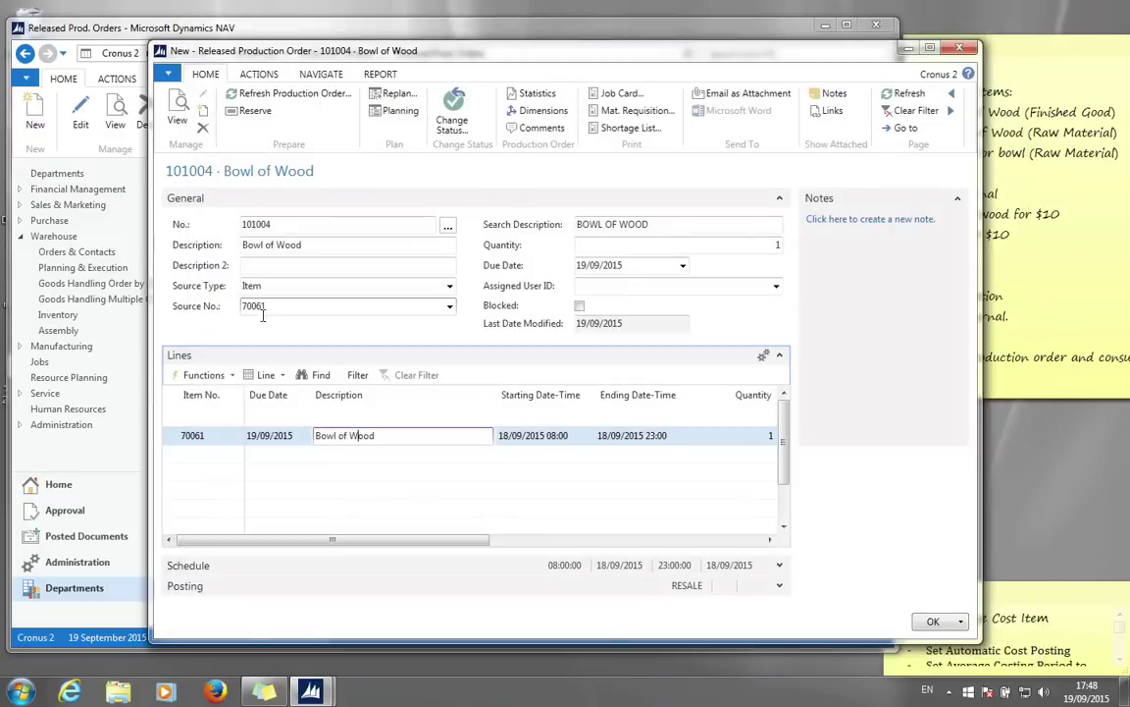
pyautogui.click(265, 375)
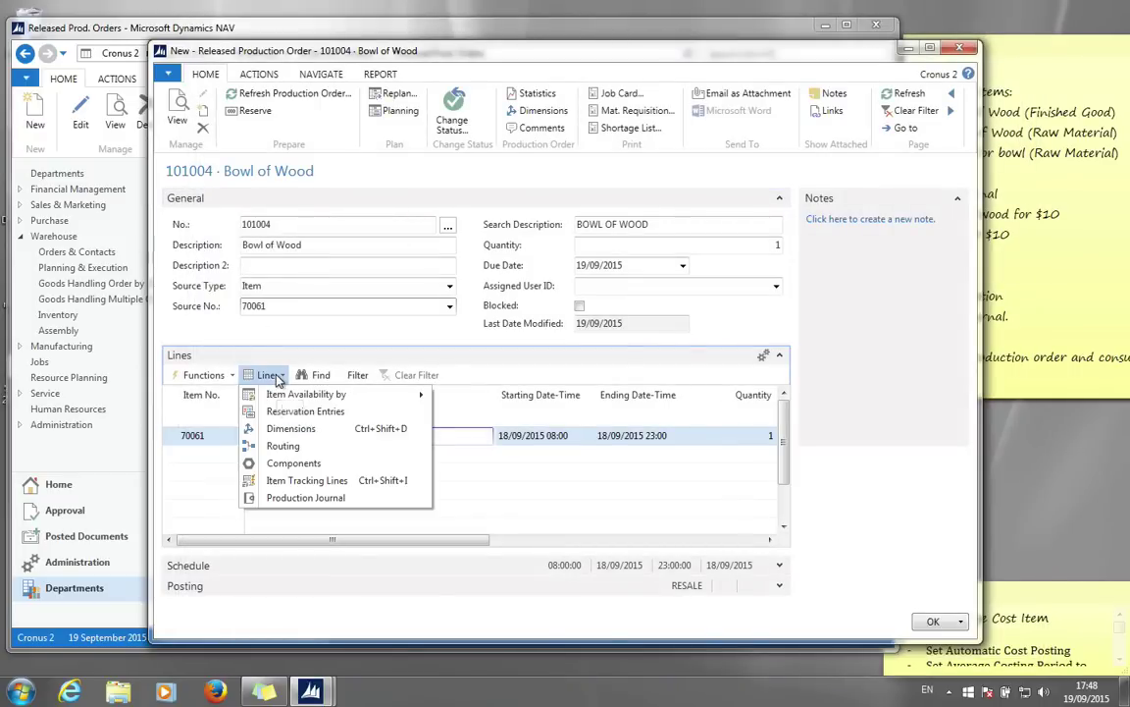
pyautogui.click(292, 463)
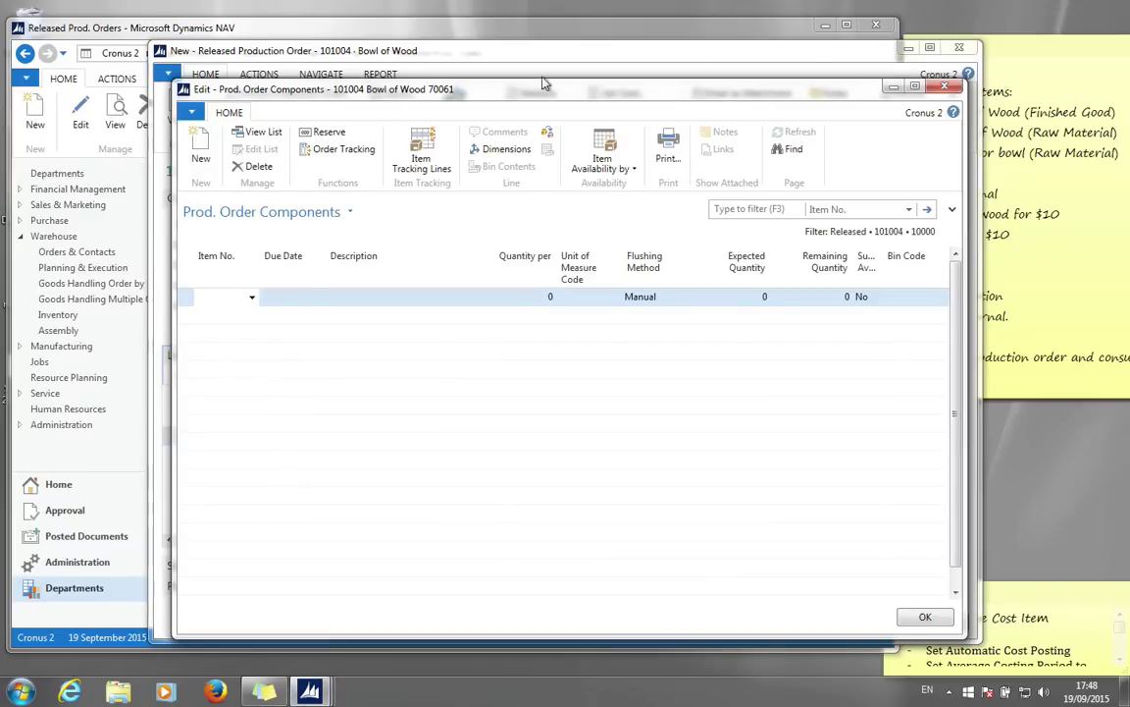
pyautogui.click(943, 88)
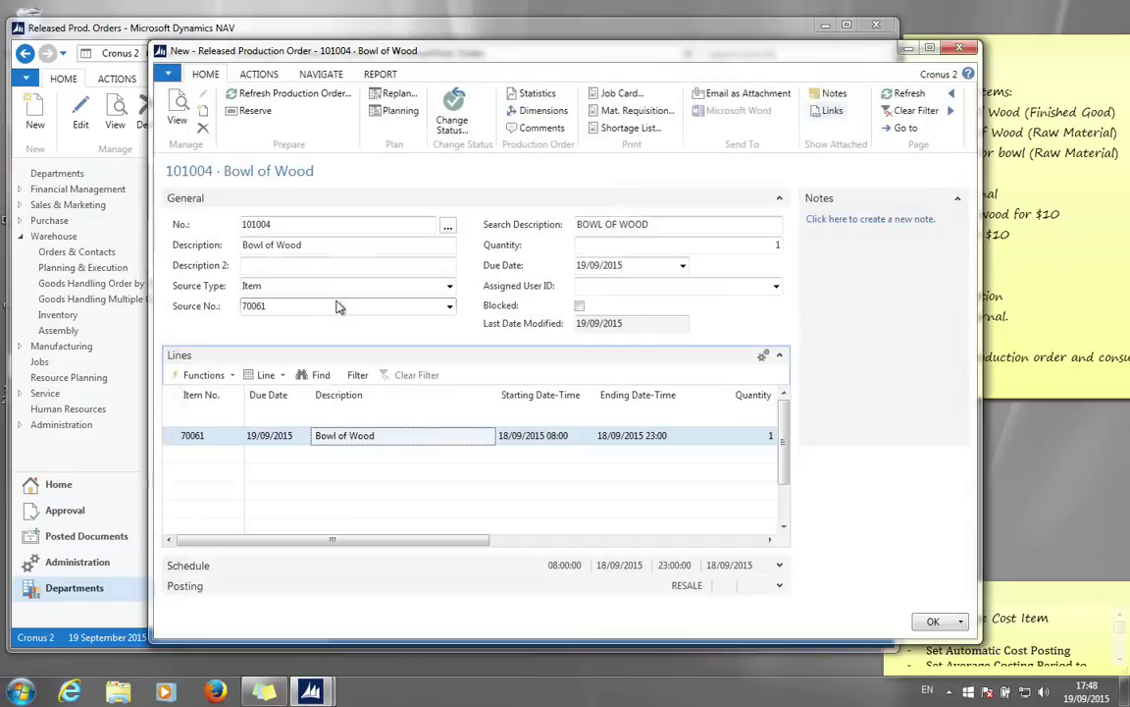
pyautogui.click(279, 378)
pyautogui.click(280, 378)
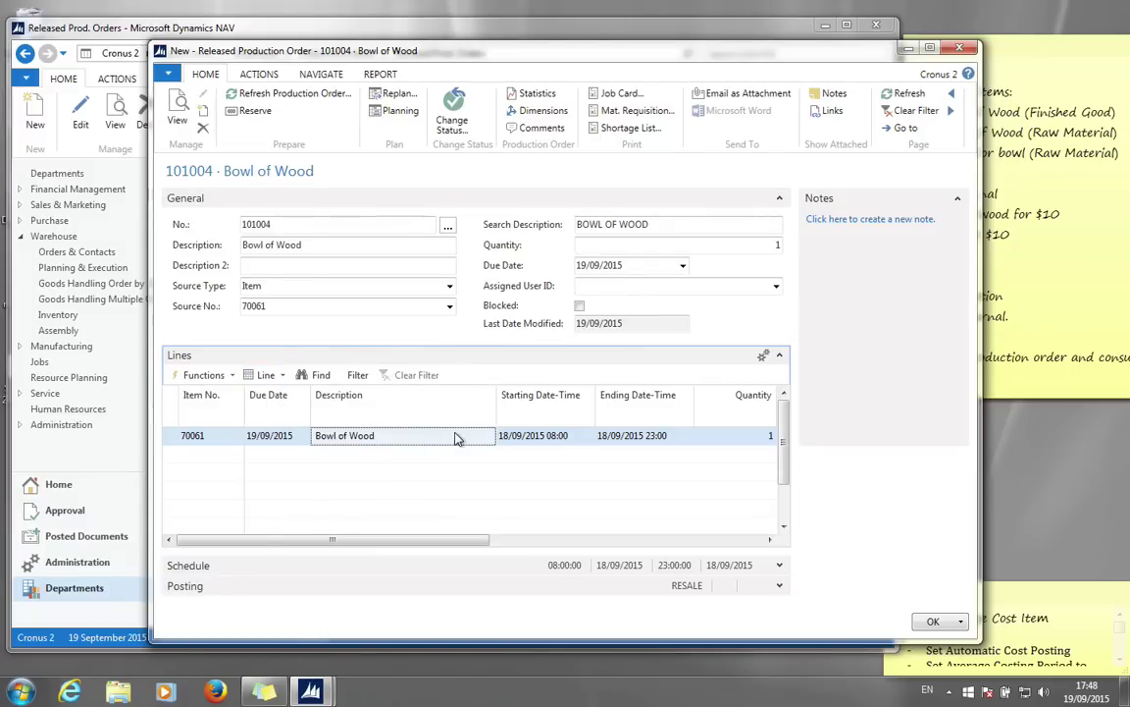
# Add Block of Wood to the Bowl of Wood order line's components with a quantity per of 1
pyautogui.click(276, 378)
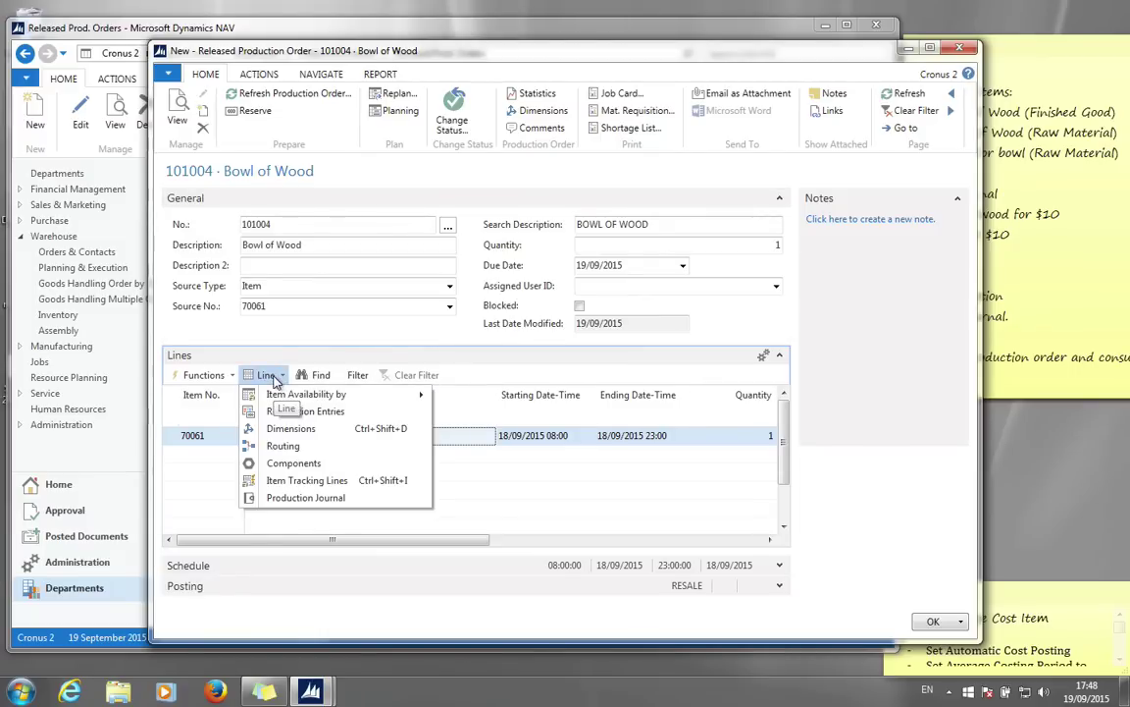
pyautogui.click(295, 463)
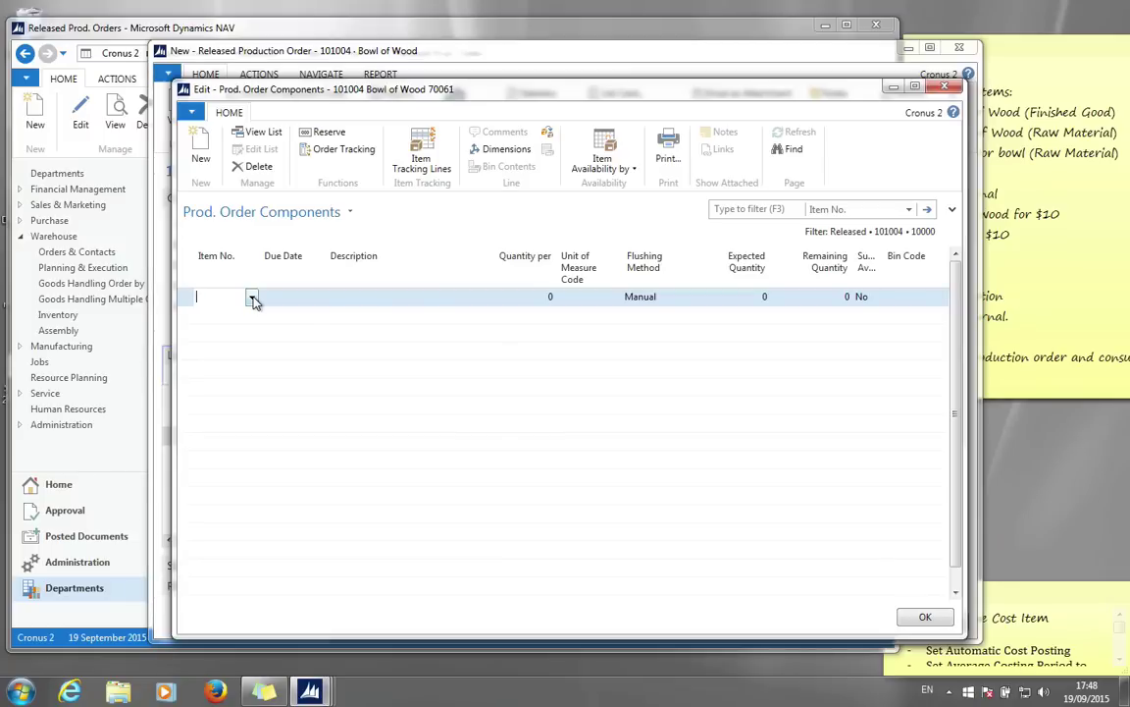
pyautogui.click(252, 299)
pyautogui.click(288, 330)
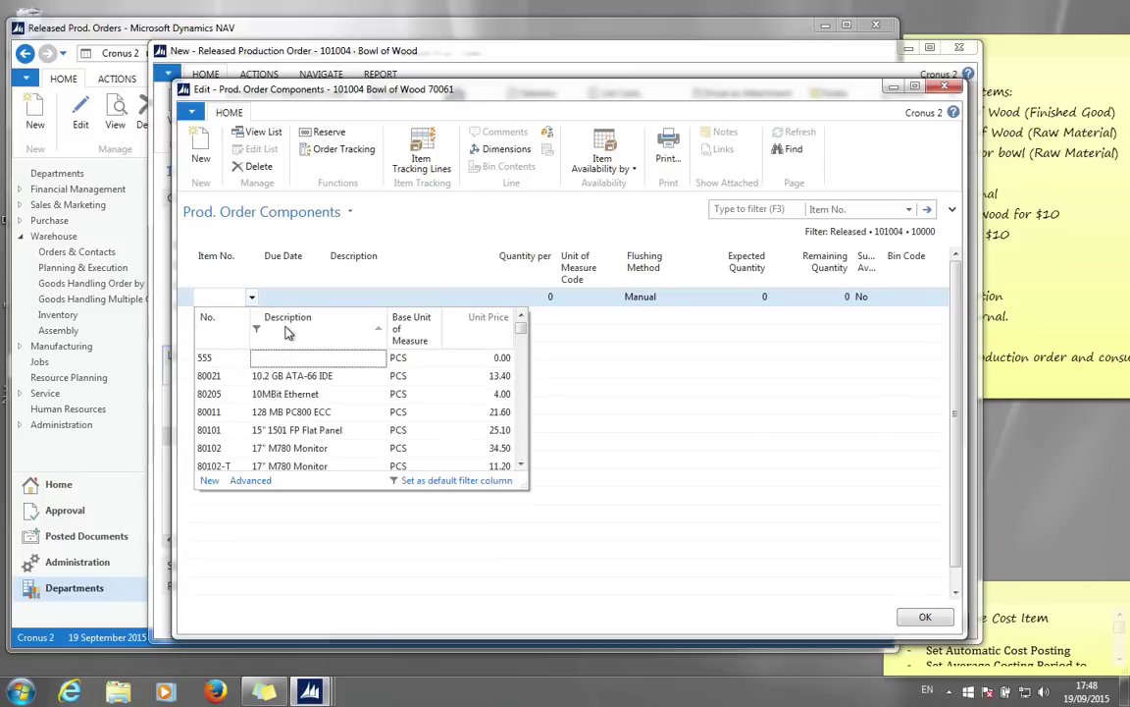
pyautogui.write('block')
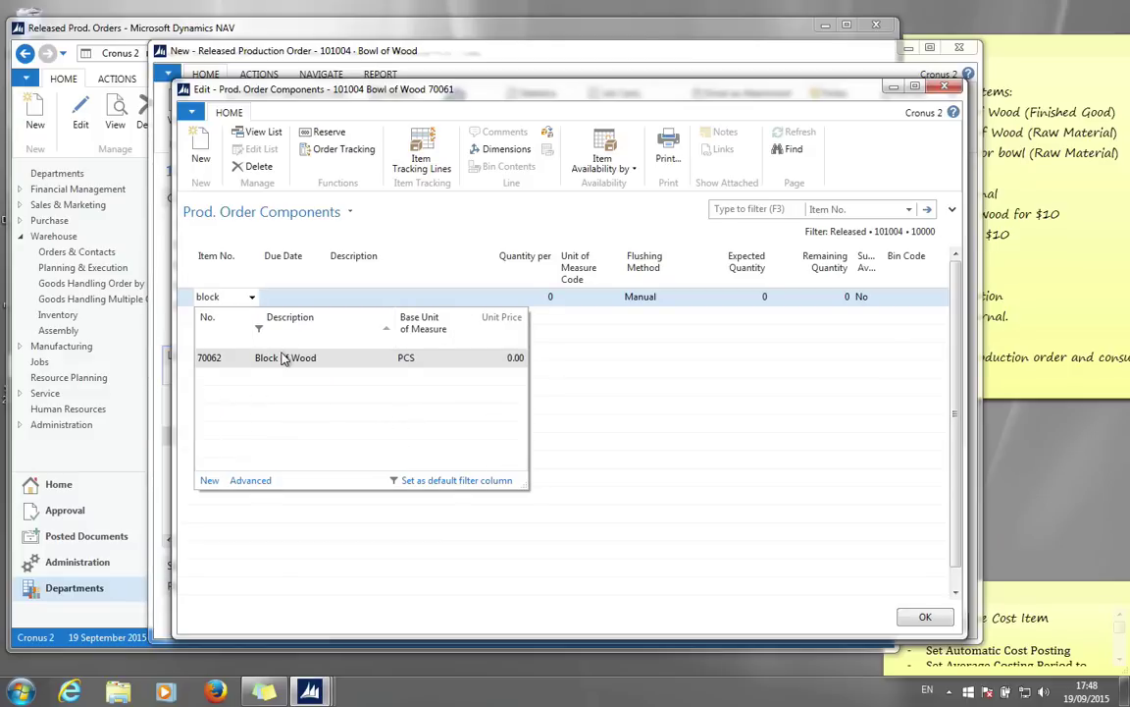
pyautogui.click(282, 359)
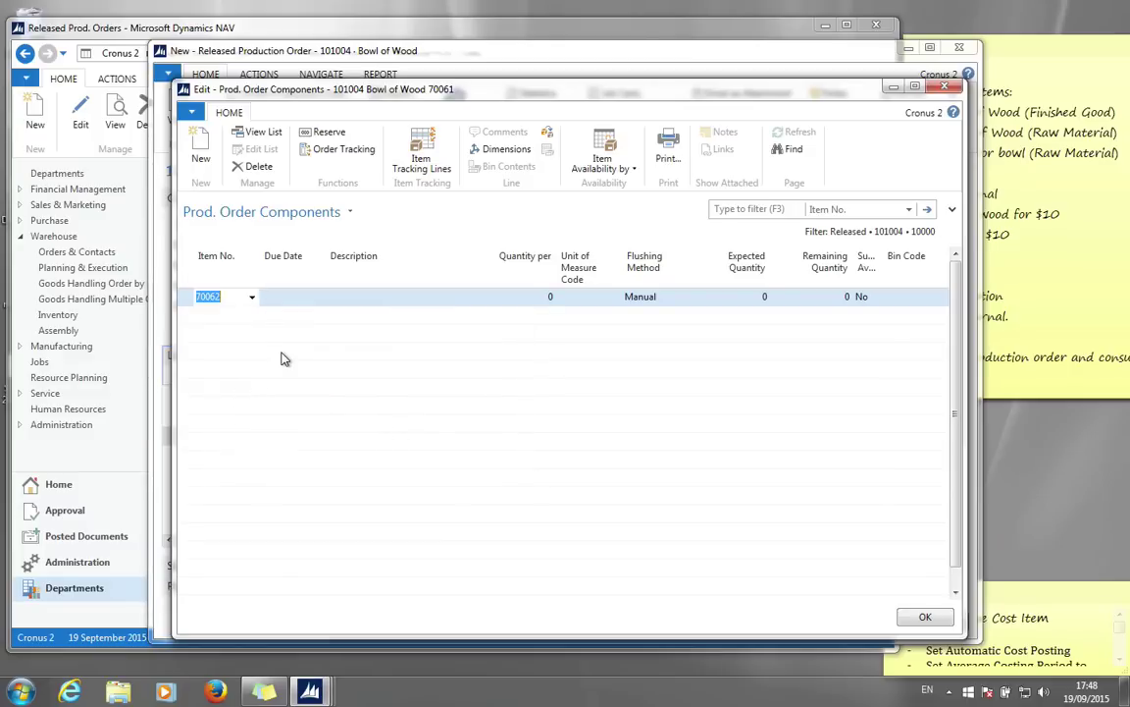
pyautogui.click(316, 297)
pyautogui.press('Tab')
pyautogui.press('Tab')
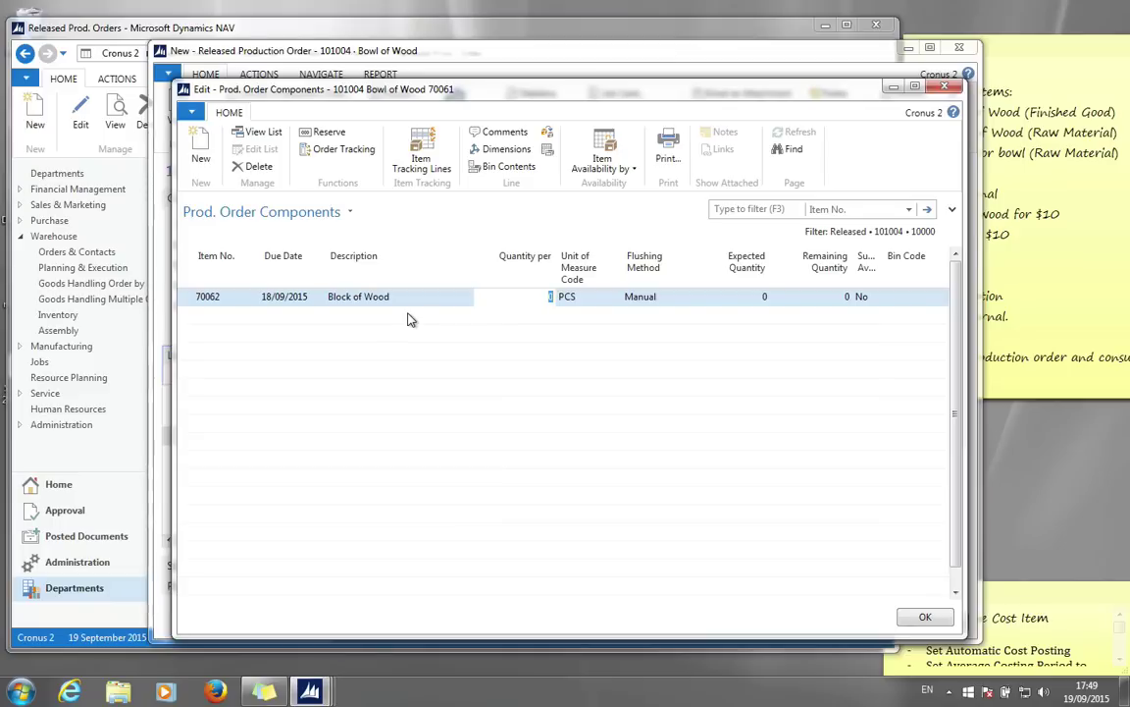
pyautogui.press('Tab')
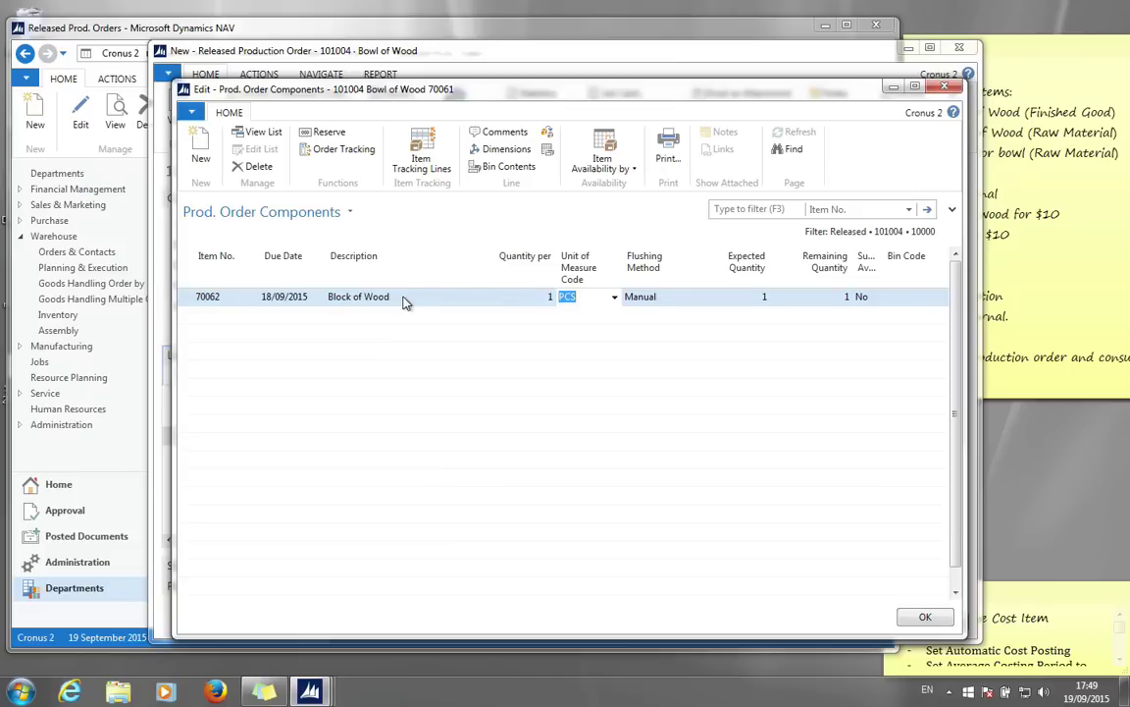
# Add Paint for bowl of Wood as a second component of the production order line
pyautogui.press('Down')
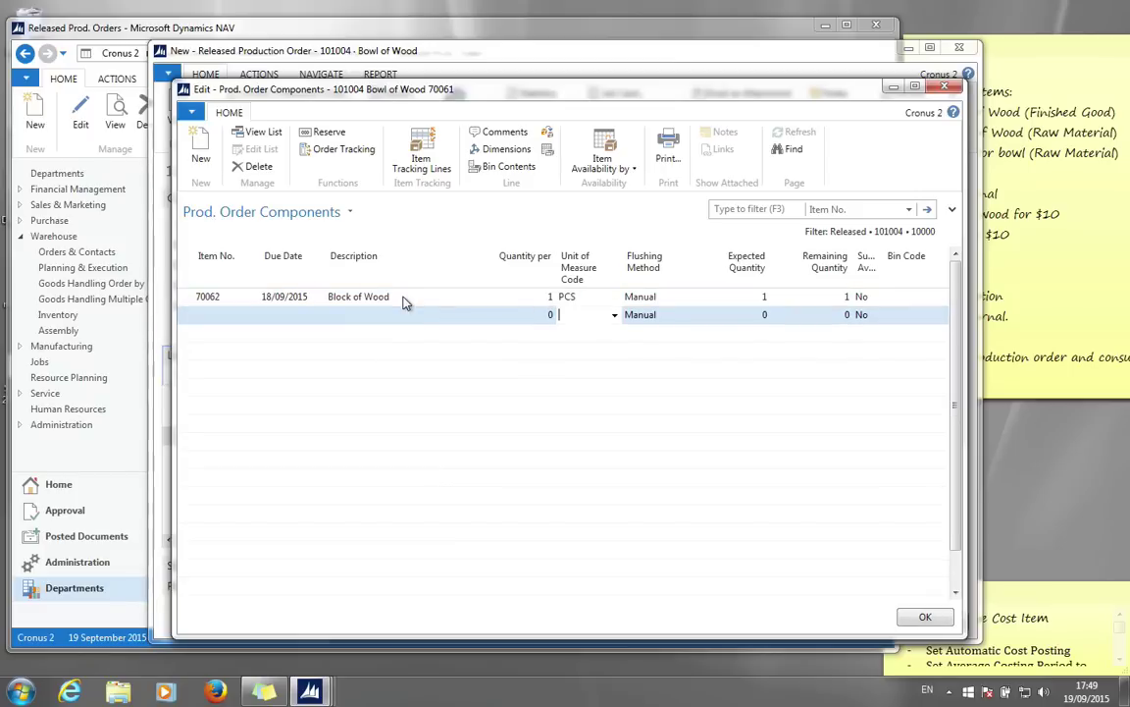
pyautogui.press('Left')
pyautogui.press('Left')
pyautogui.press('Left')
pyautogui.press('Left')
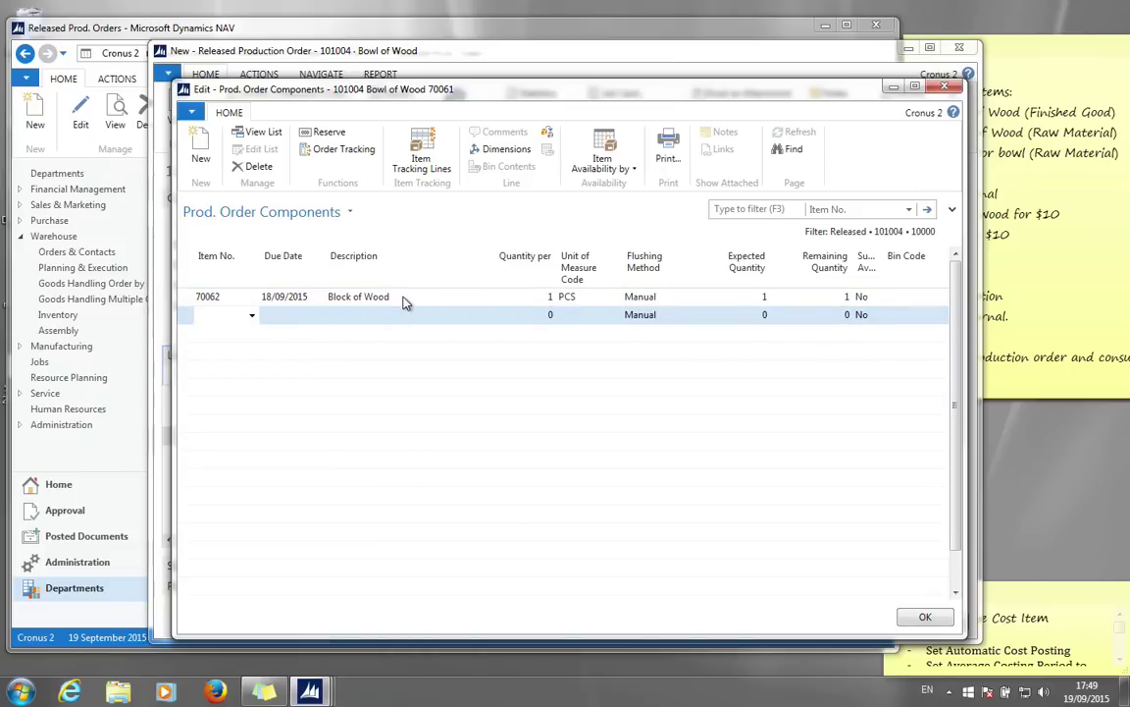
pyautogui.click(253, 315)
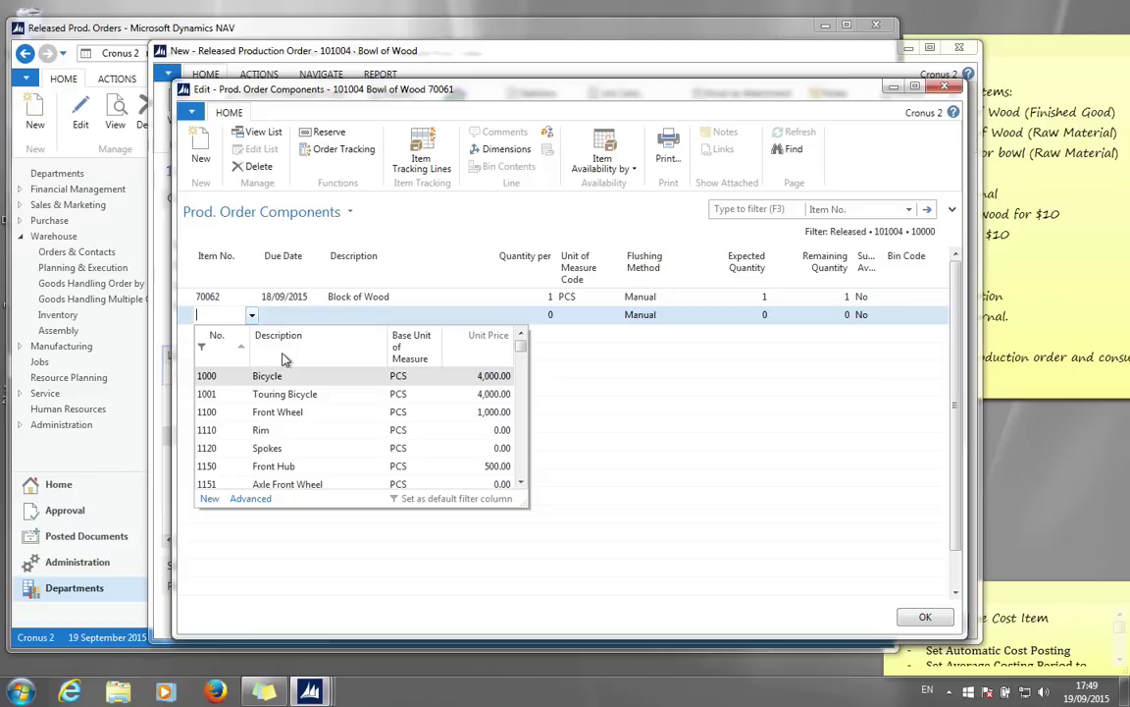
pyautogui.click(277, 338)
pyautogui.write('P')
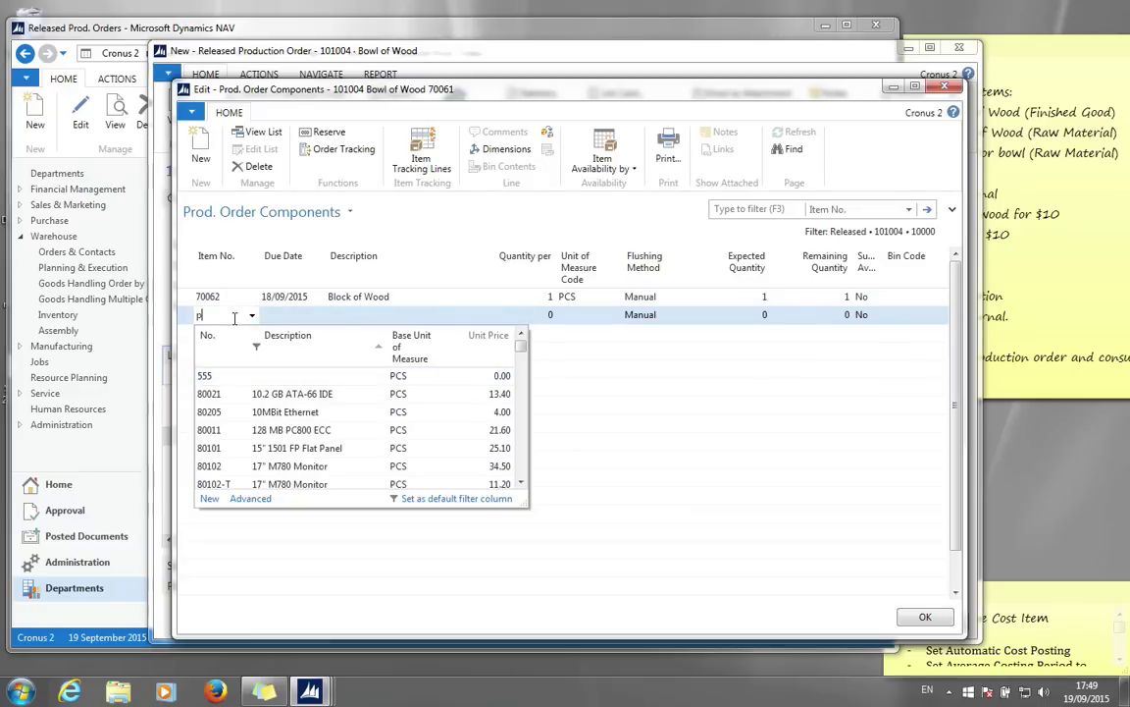
pyautogui.write('aint')
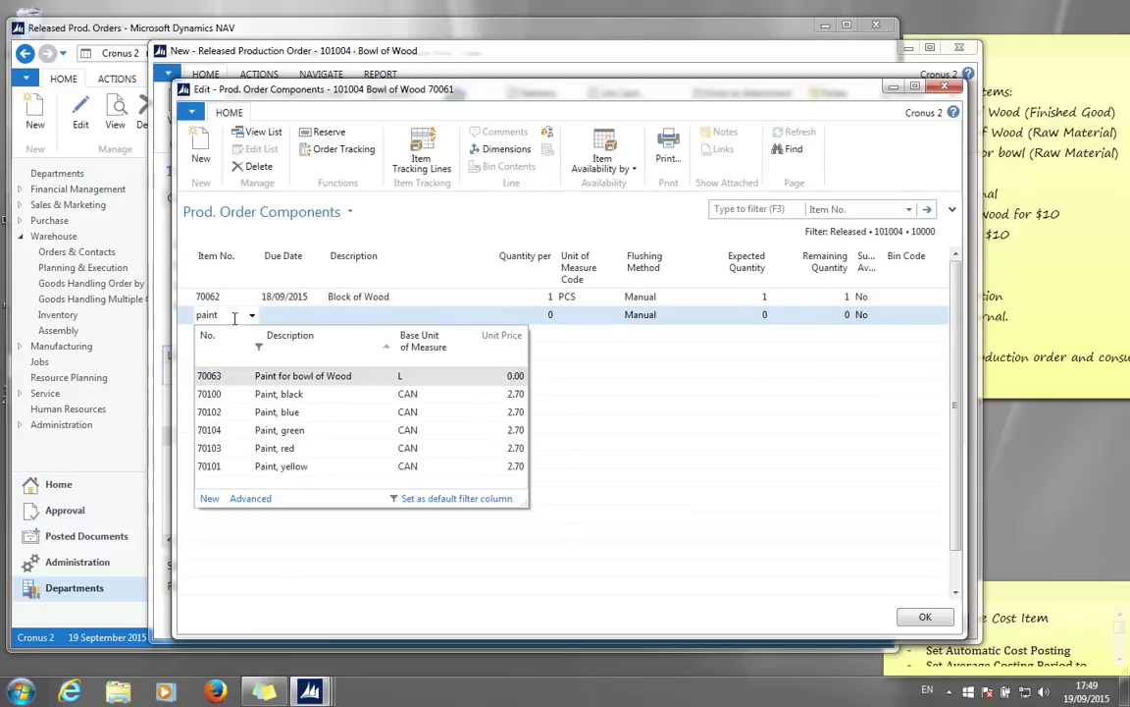
pyautogui.click(306, 381)
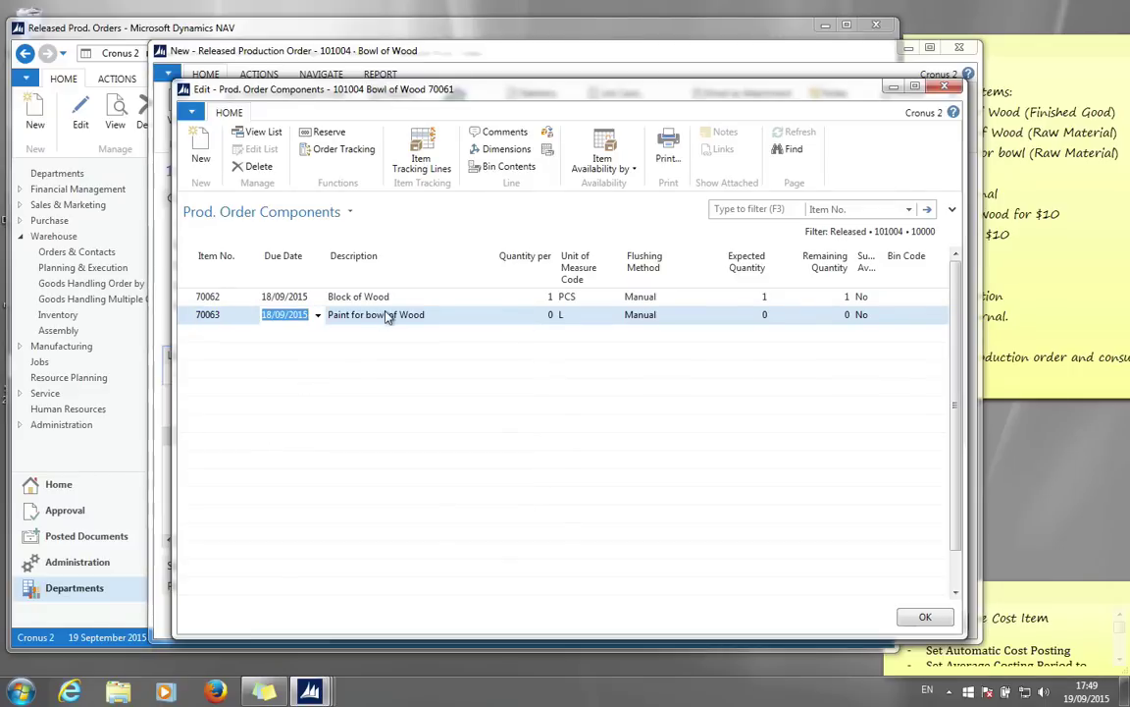
# Enter 0.1 as the quantity per for the Paint for bowl of Wood component
pyautogui.press('Tab')
pyautogui.press('Tab')
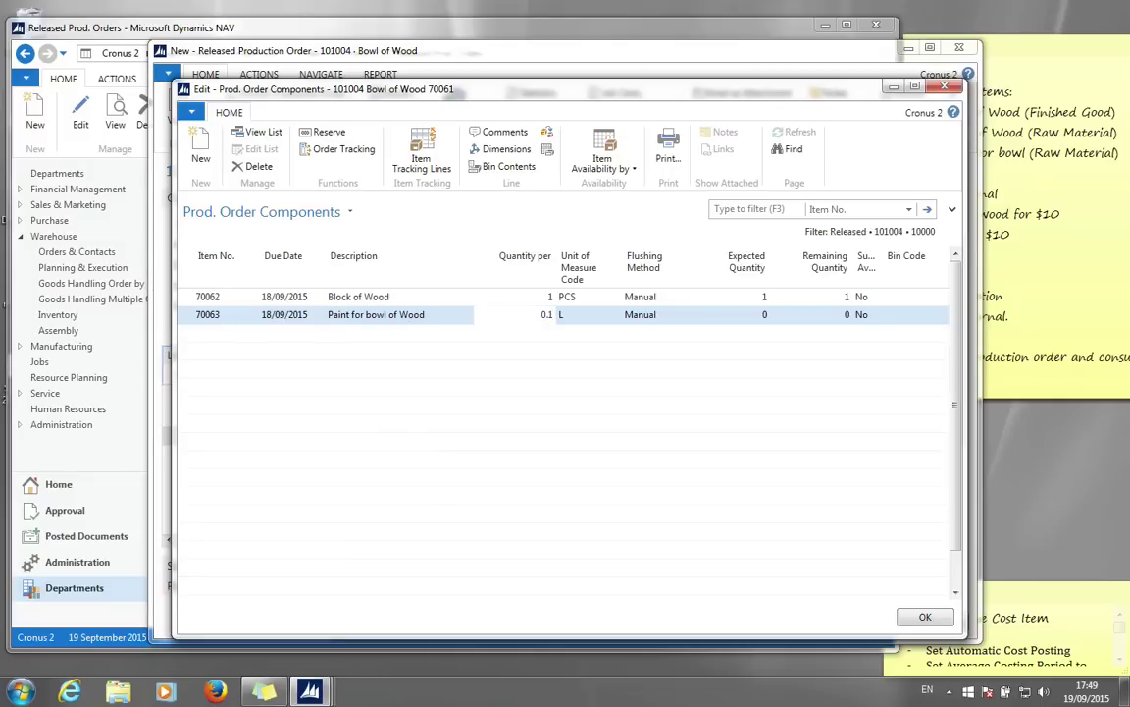
pyautogui.write('0.1')
pyautogui.press('Tab')
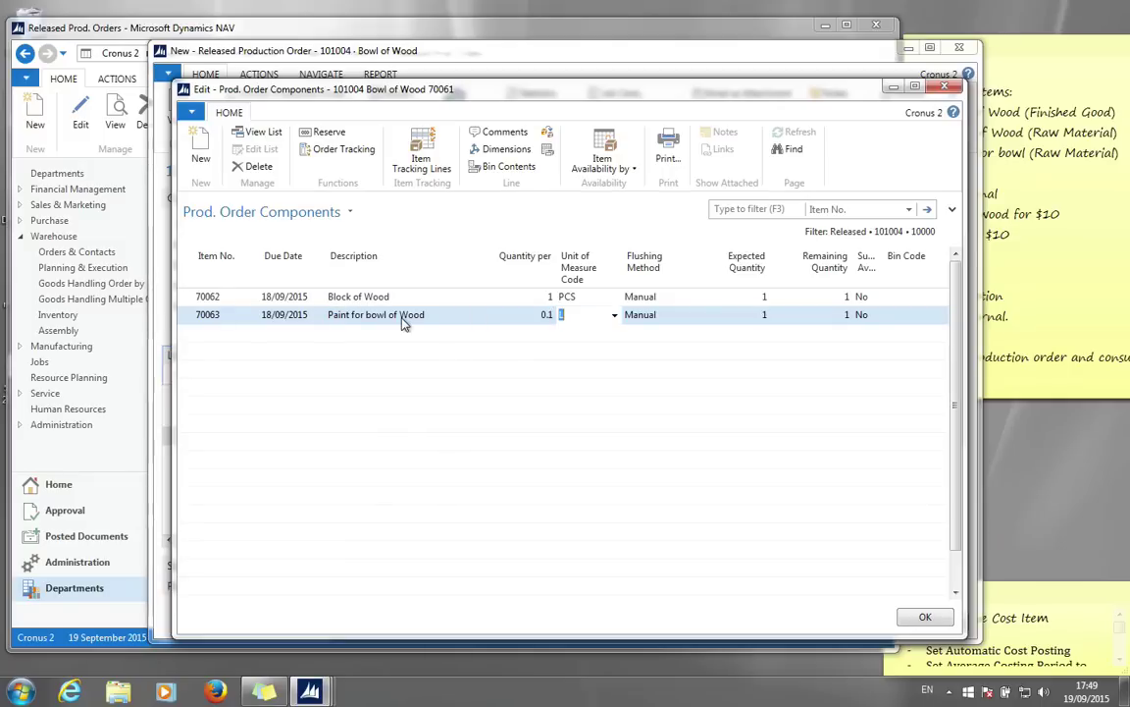
# Set the quantity per of the Paint for bowl of Wood component to 2
pyautogui.click(532, 314)
pyautogui.doubleClick(533, 314)
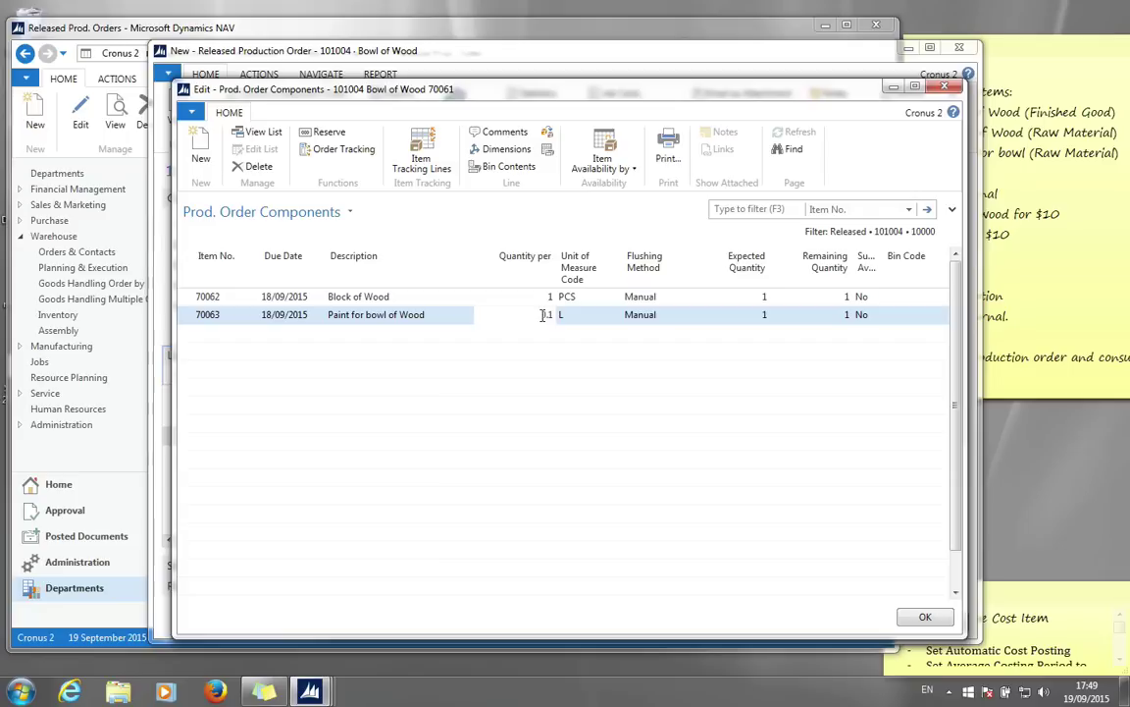
pyautogui.write('2')
pyautogui.press('Tab')
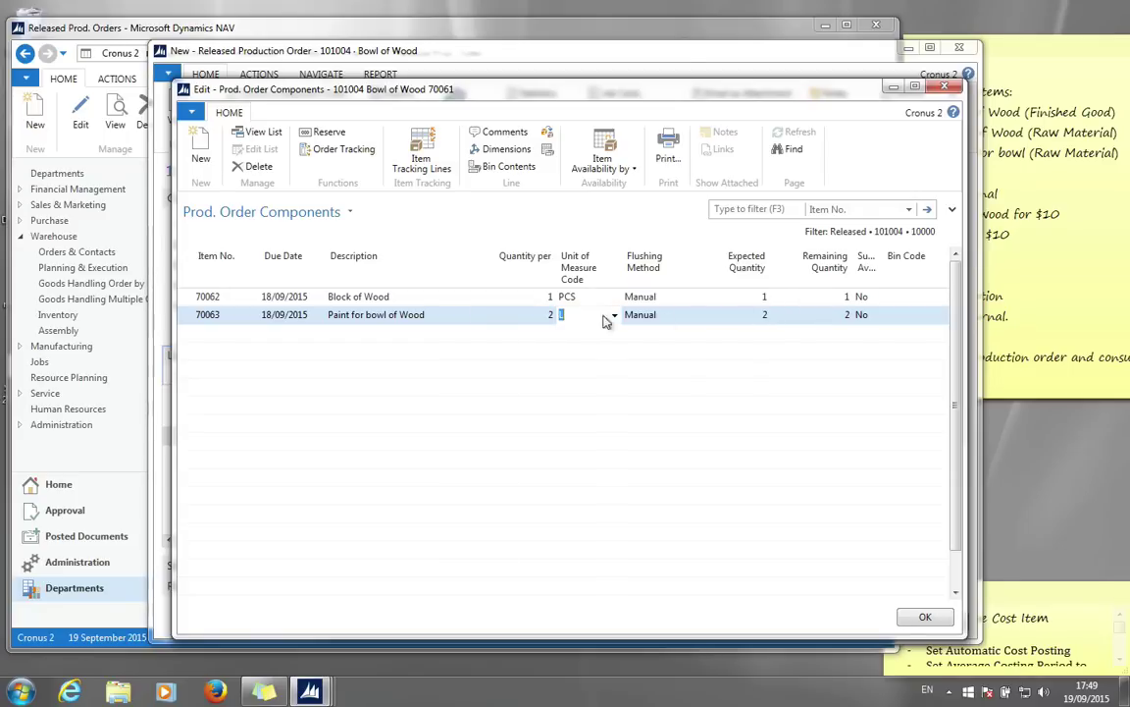
# Set the quantity per of the Paint for bowl of Wood component to 2.1
pyautogui.click(535, 315)
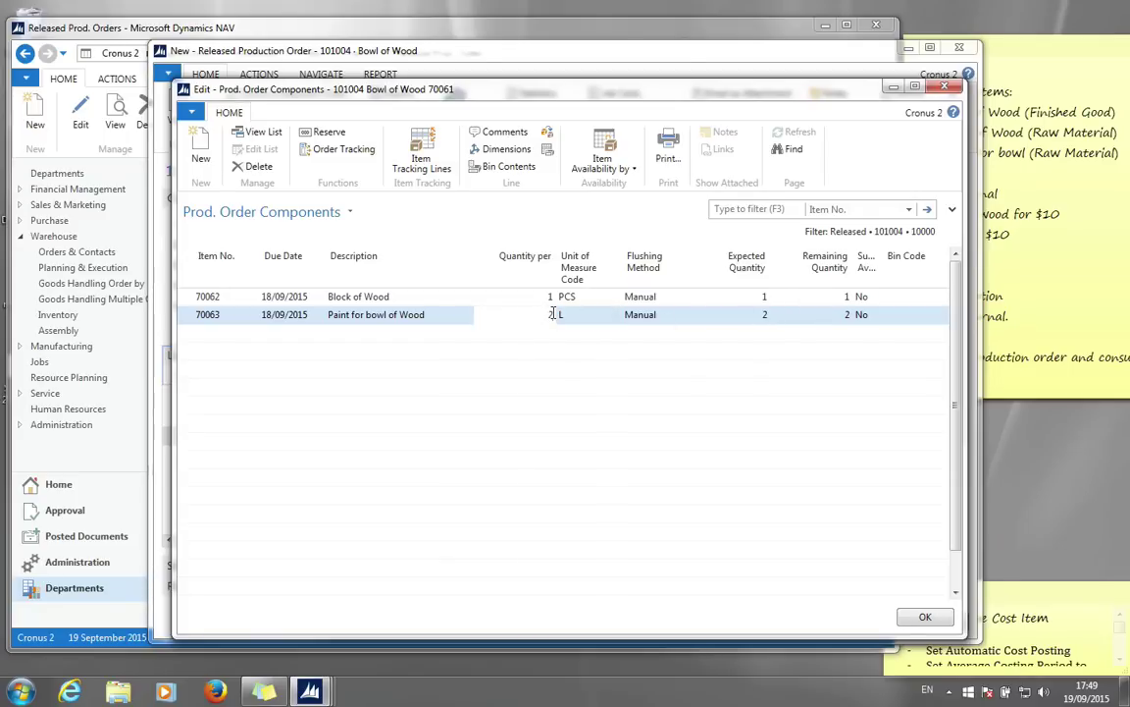
pyautogui.press('Tab')
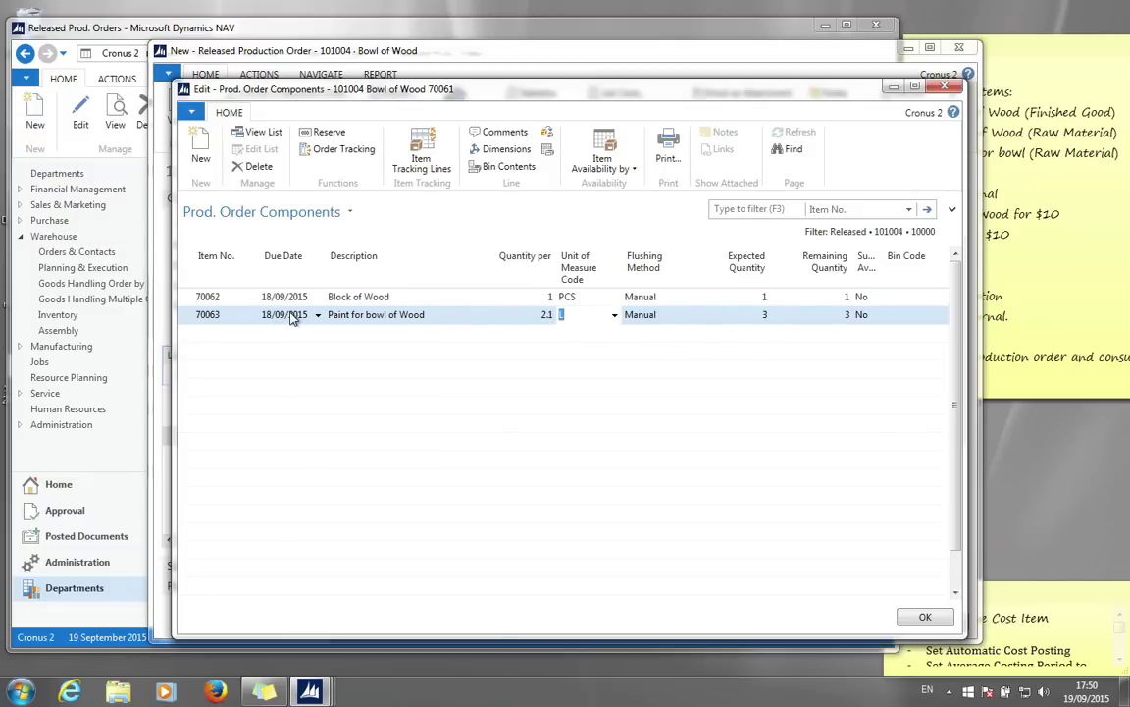
# Open the Paint for bowl of Wood item card from the component's item lookup and show its replenishment settings
pyautogui.click(212, 314)
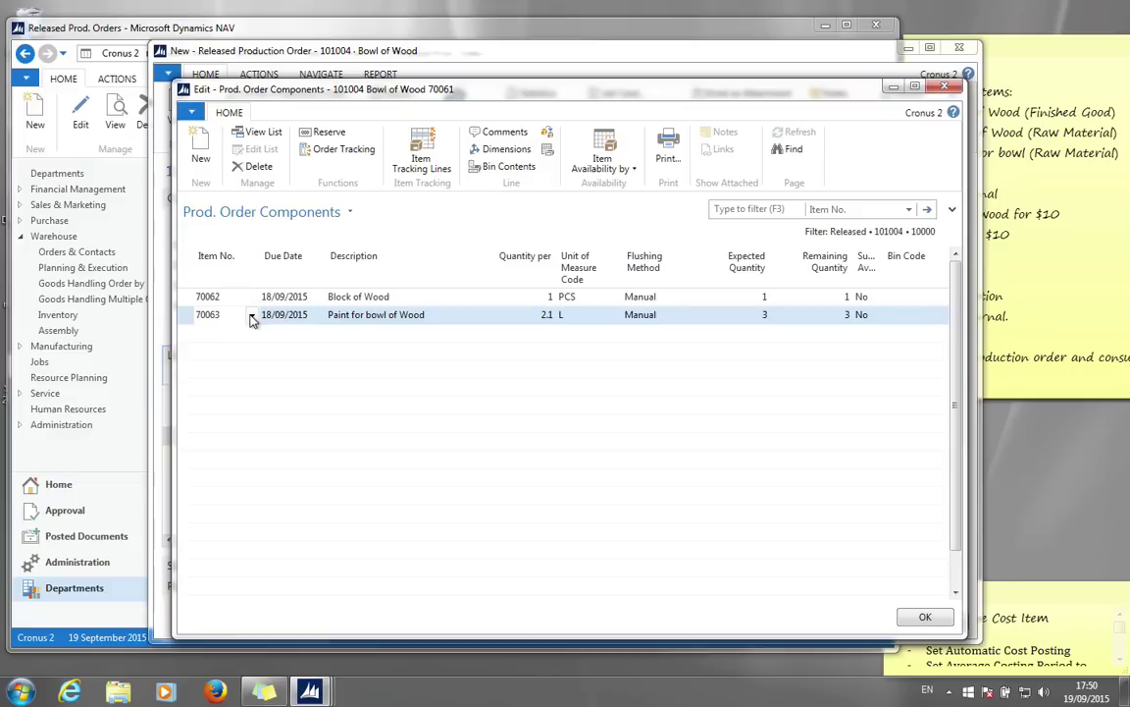
pyautogui.click(251, 315)
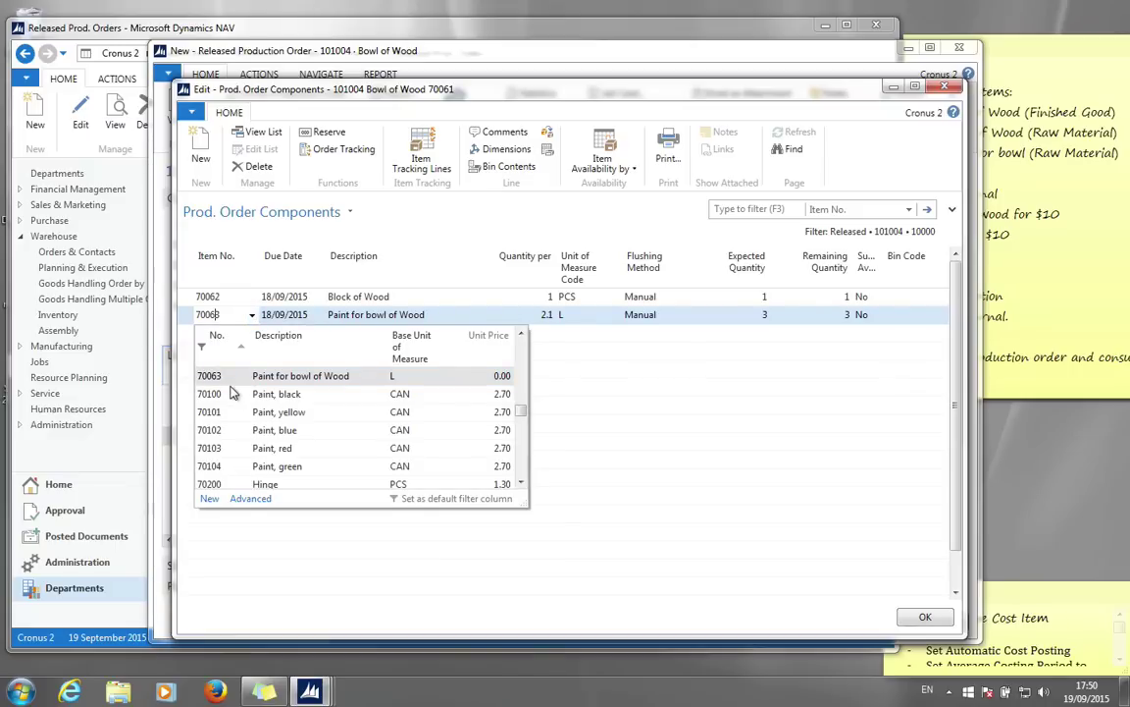
pyautogui.click(251, 499)
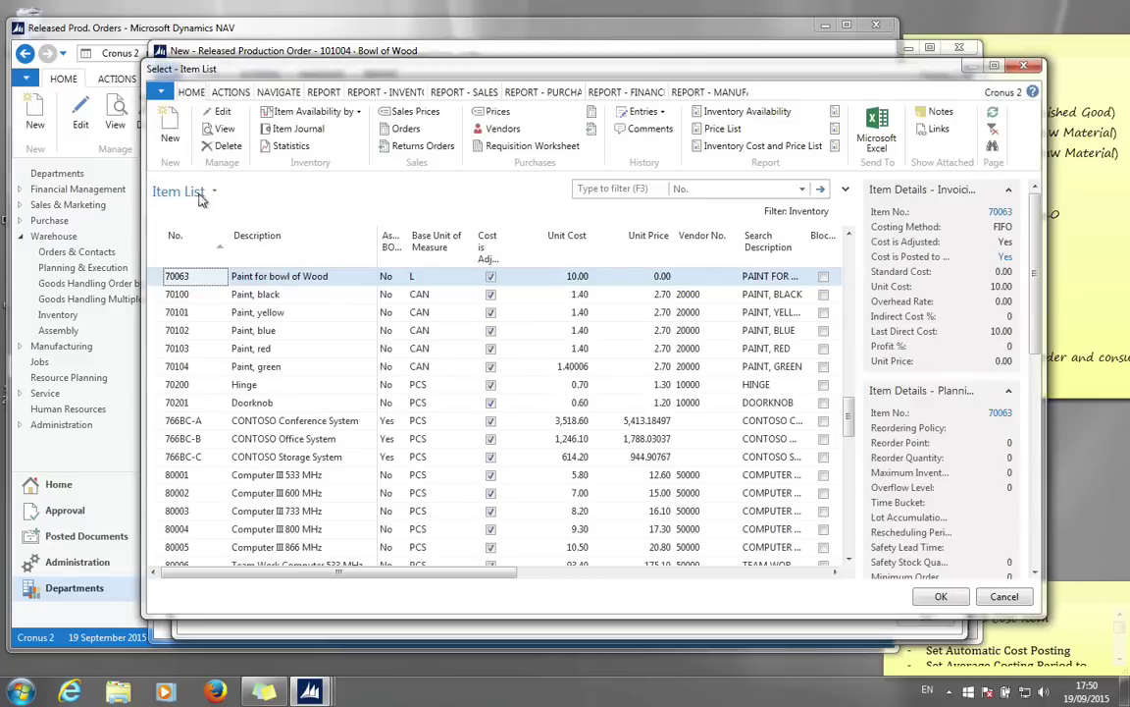
pyautogui.click(225, 129)
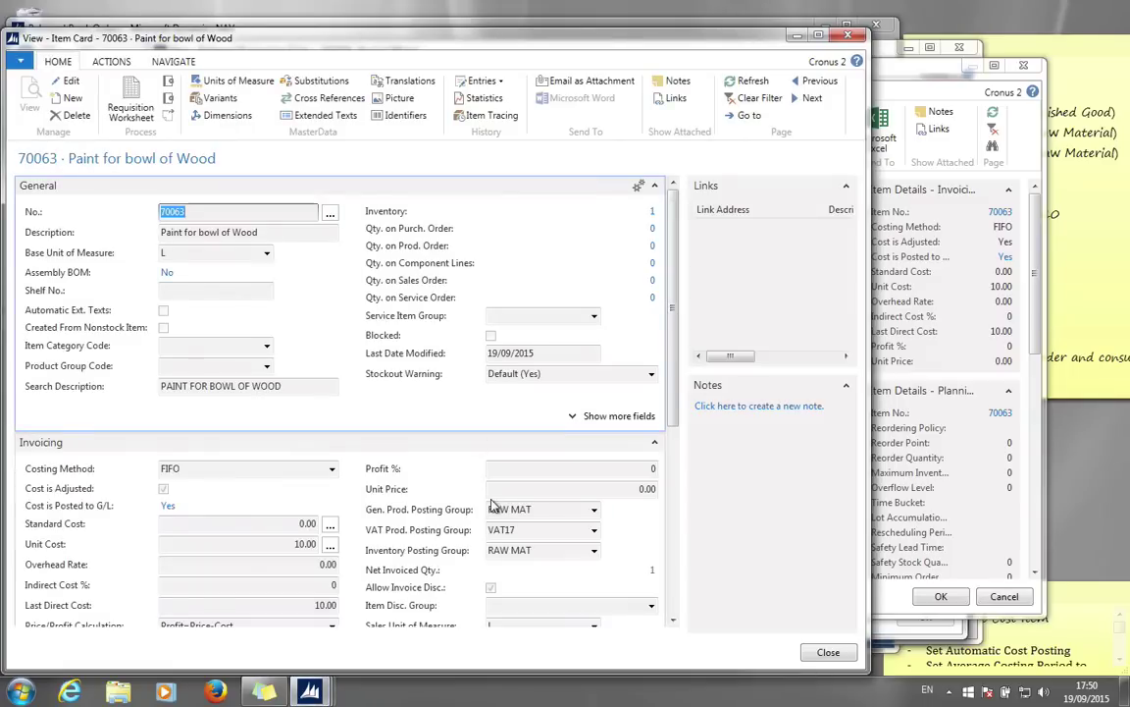
pyautogui.scroll(-3, 447, 432)
pyautogui.scroll(-3, 441, 458)
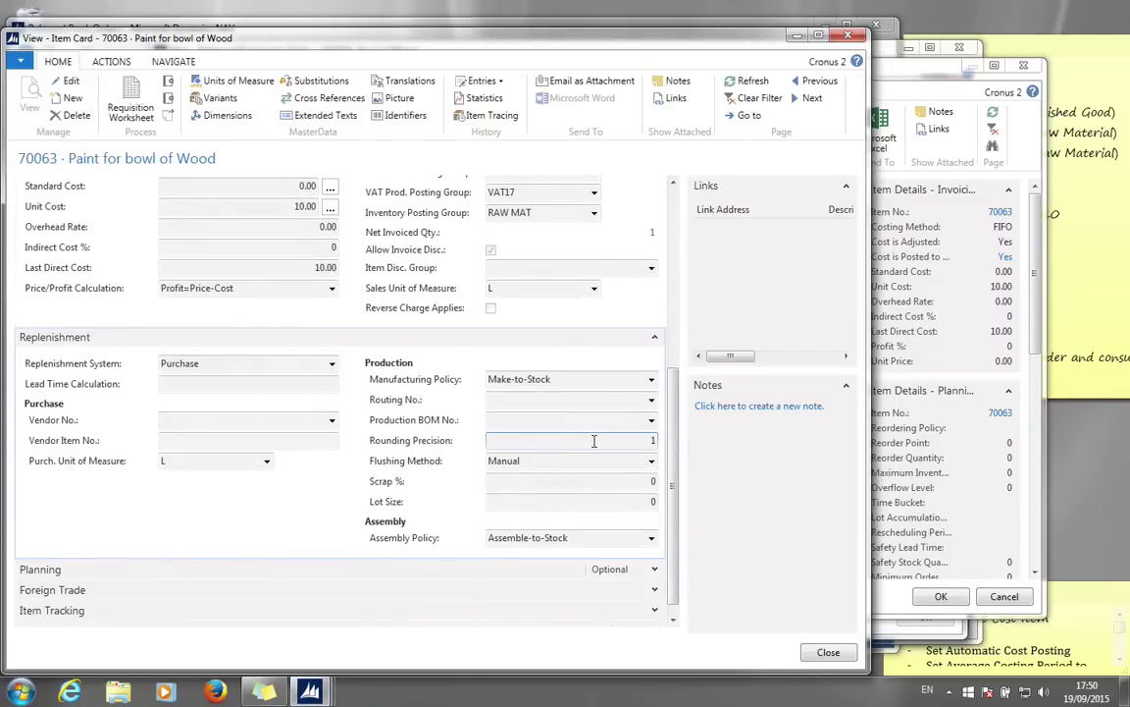
# Set the rounding precision on the Paint for bowl of Wood item card to 0.1 and return to the order components
pyautogui.click(71, 84)
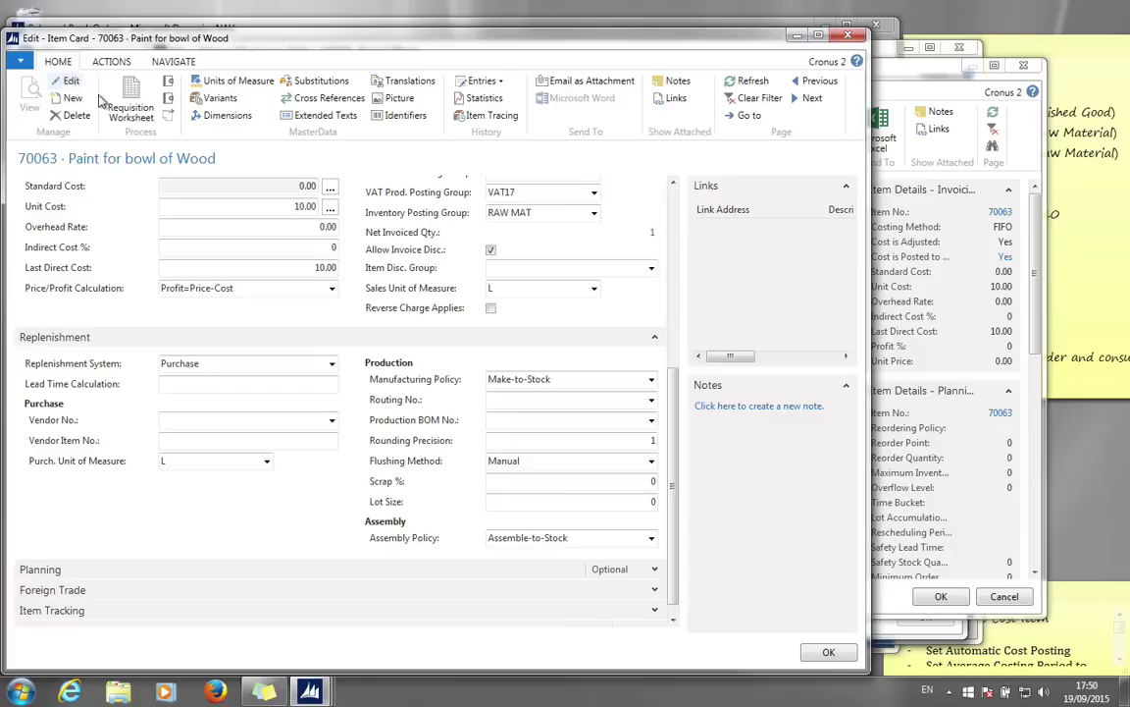
pyautogui.click(640, 435)
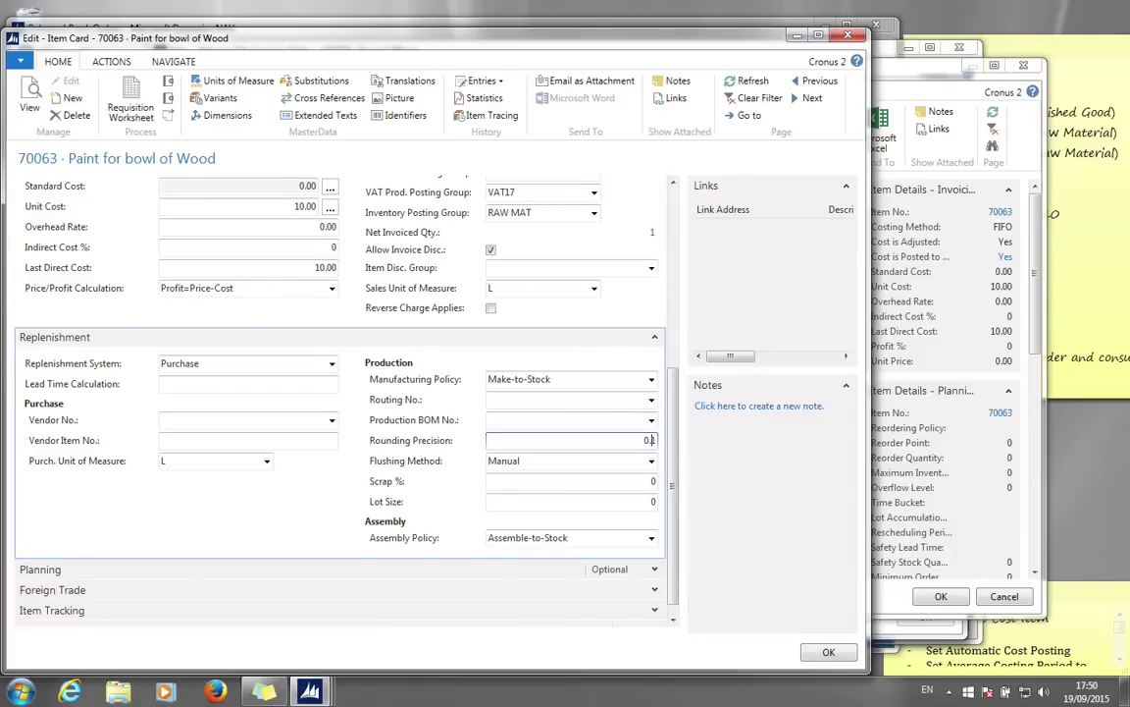
pyautogui.write('0.1')
pyautogui.press('Tab')
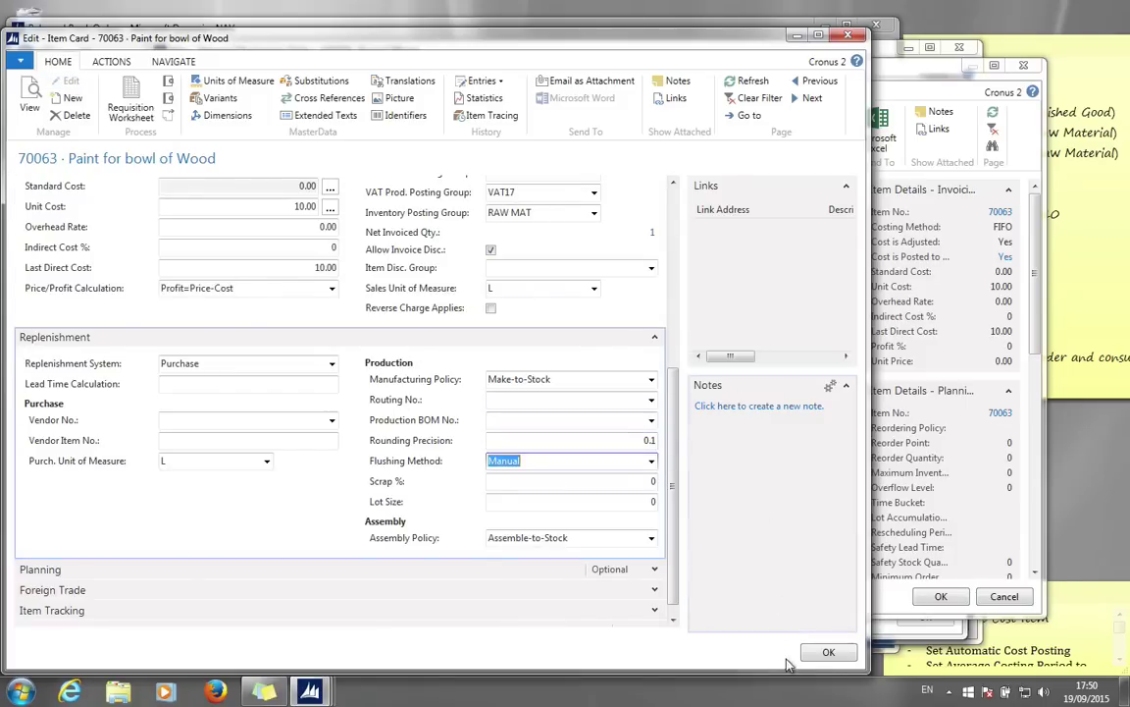
pyautogui.click(824, 653)
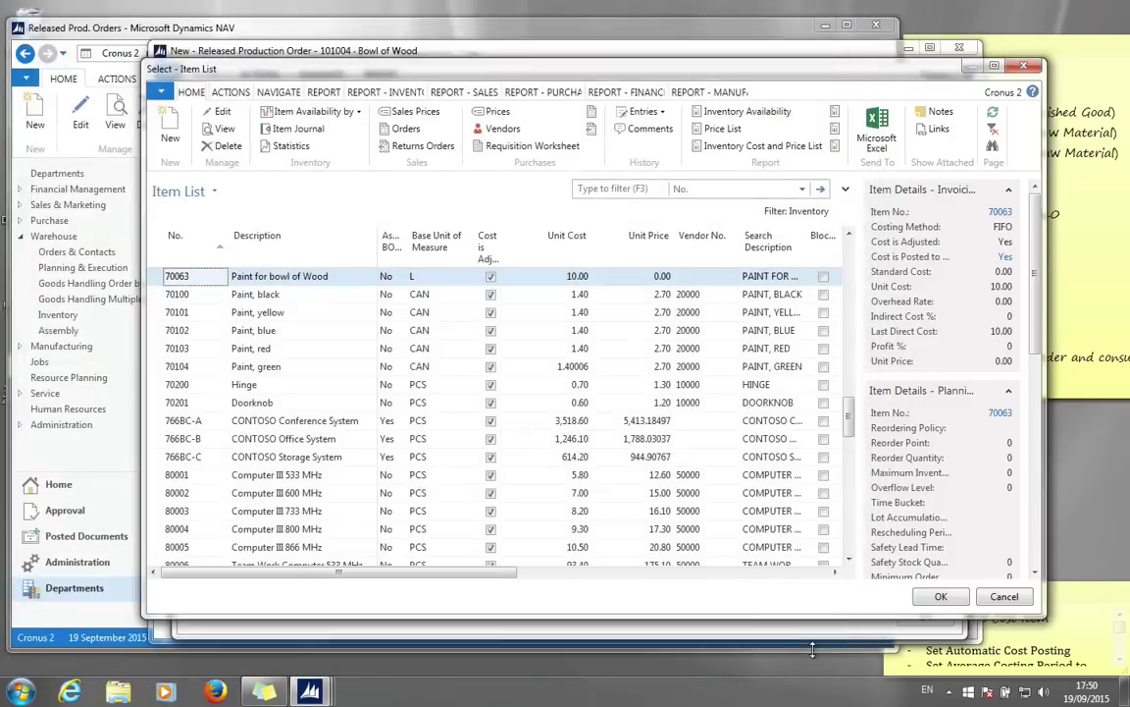
pyautogui.click(940, 596)
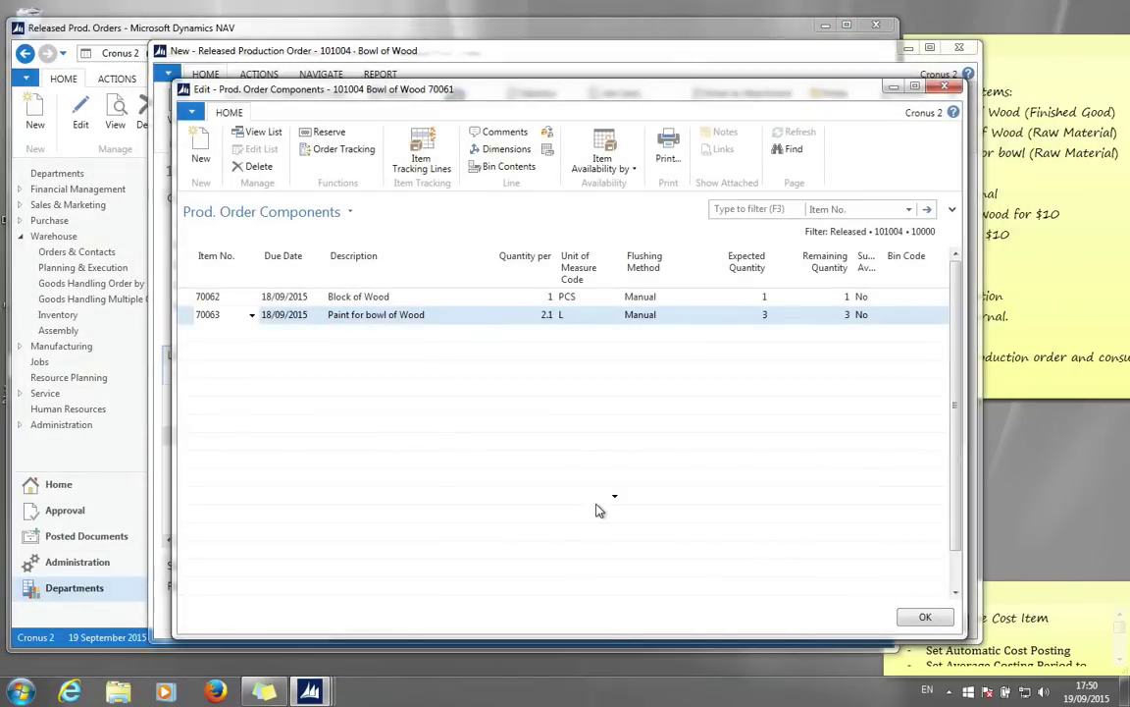
# Set the quantity per of the Paint for bowl of Wood component to 0.1 and close the component list
pyautogui.press('Tab')
pyautogui.press('Tab')
pyautogui.press('Tab')
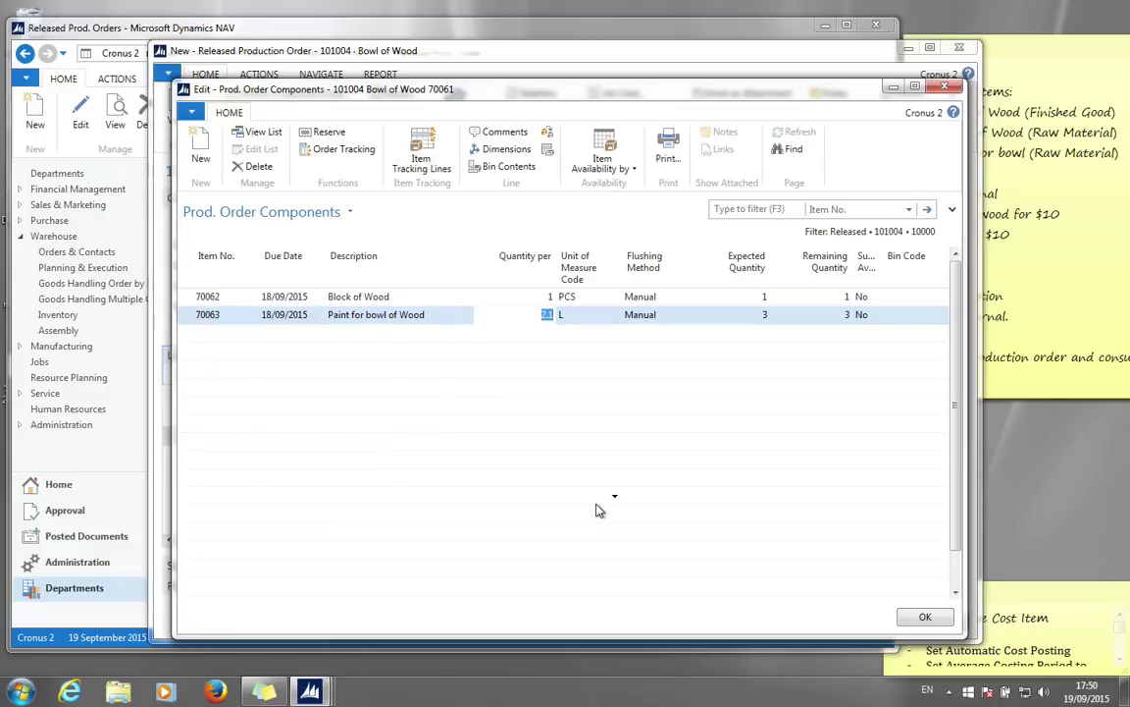
pyautogui.write('0.1')
pyautogui.press('Tab')
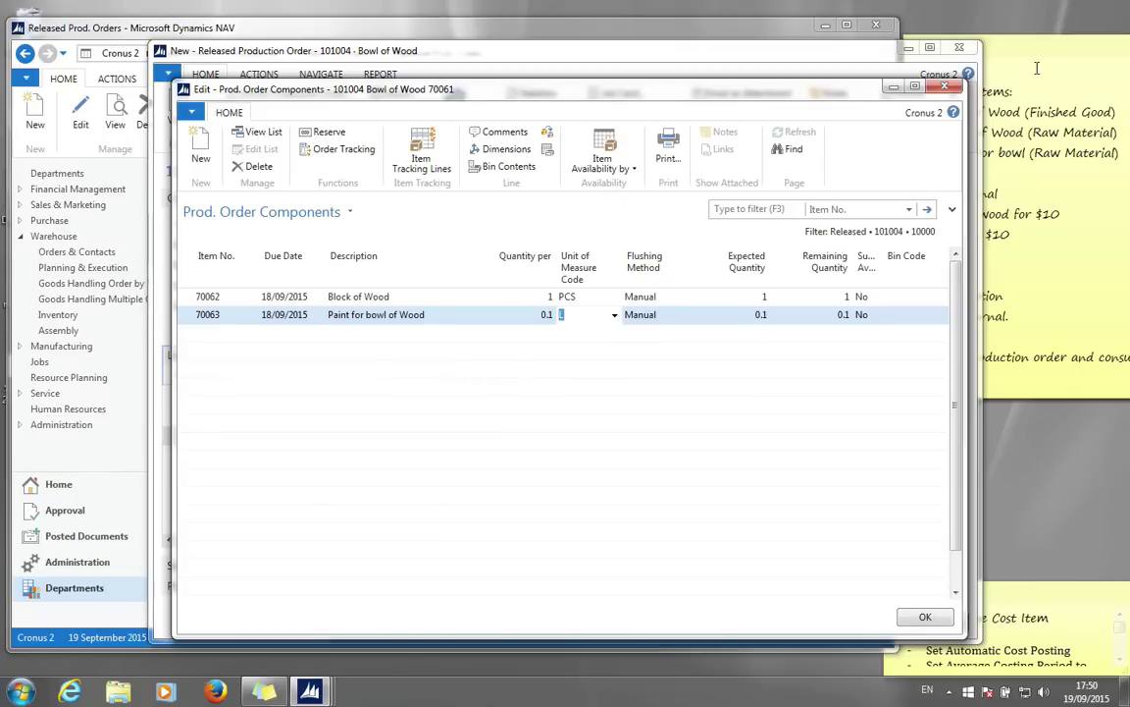
pyautogui.click(956, 91)
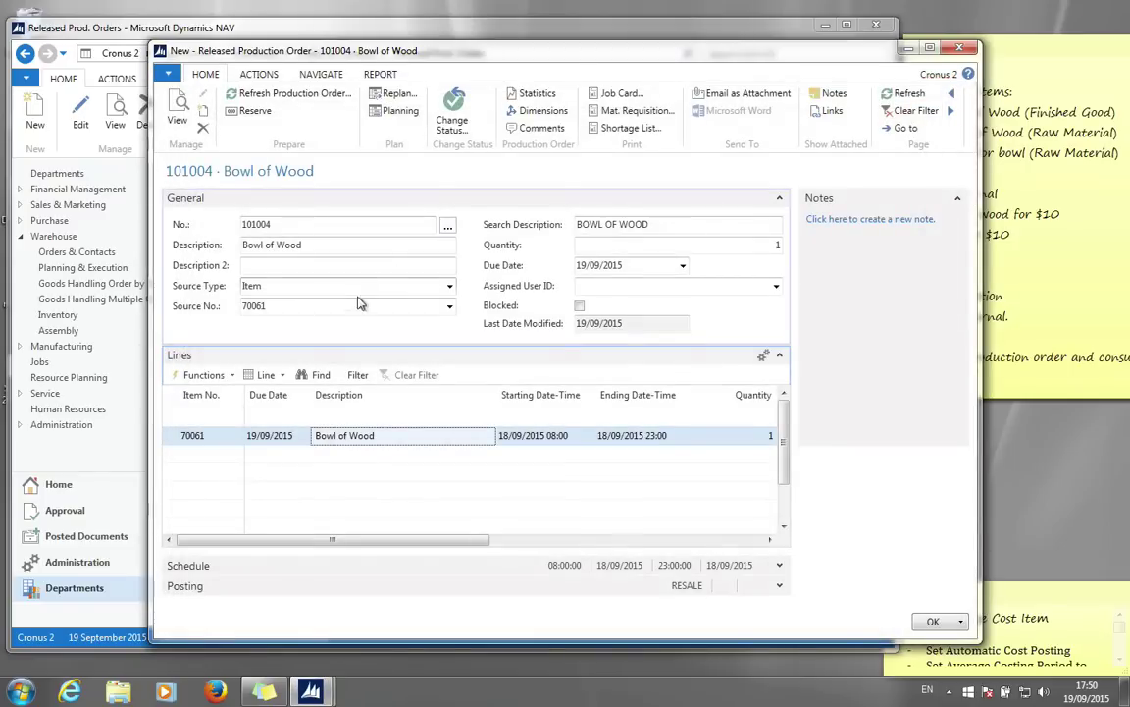
# Open the production journal for the Bowl of Wood order line and post its consumption and output lines
pyautogui.click(282, 377)
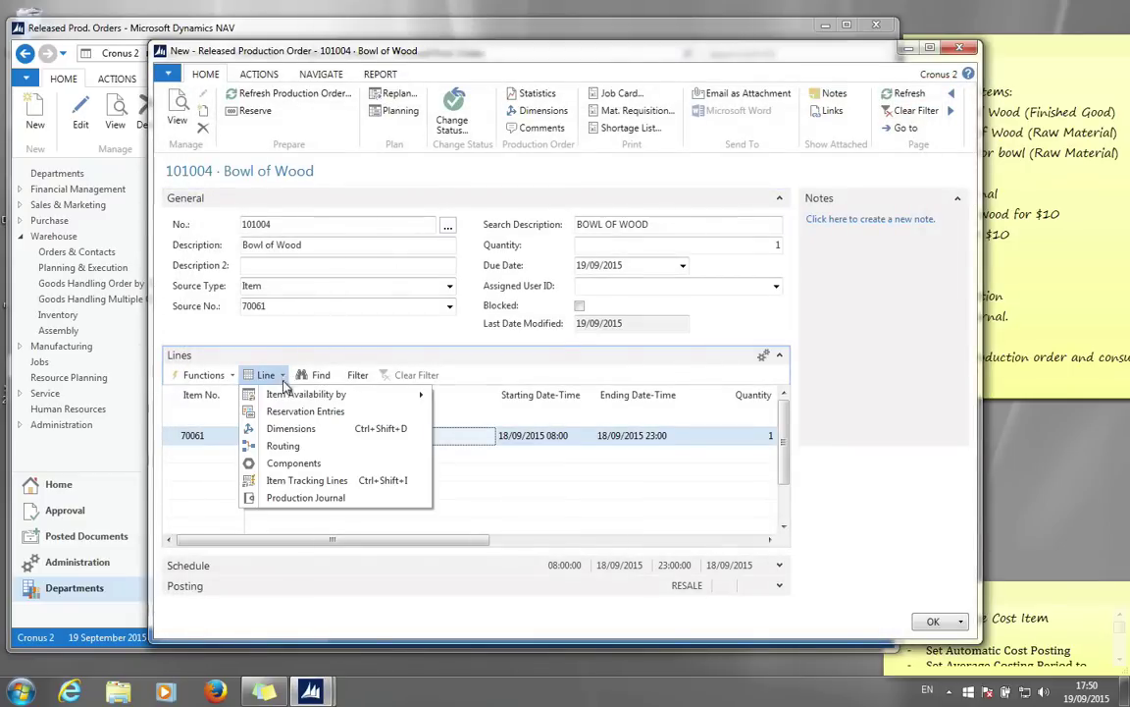
pyautogui.click(300, 499)
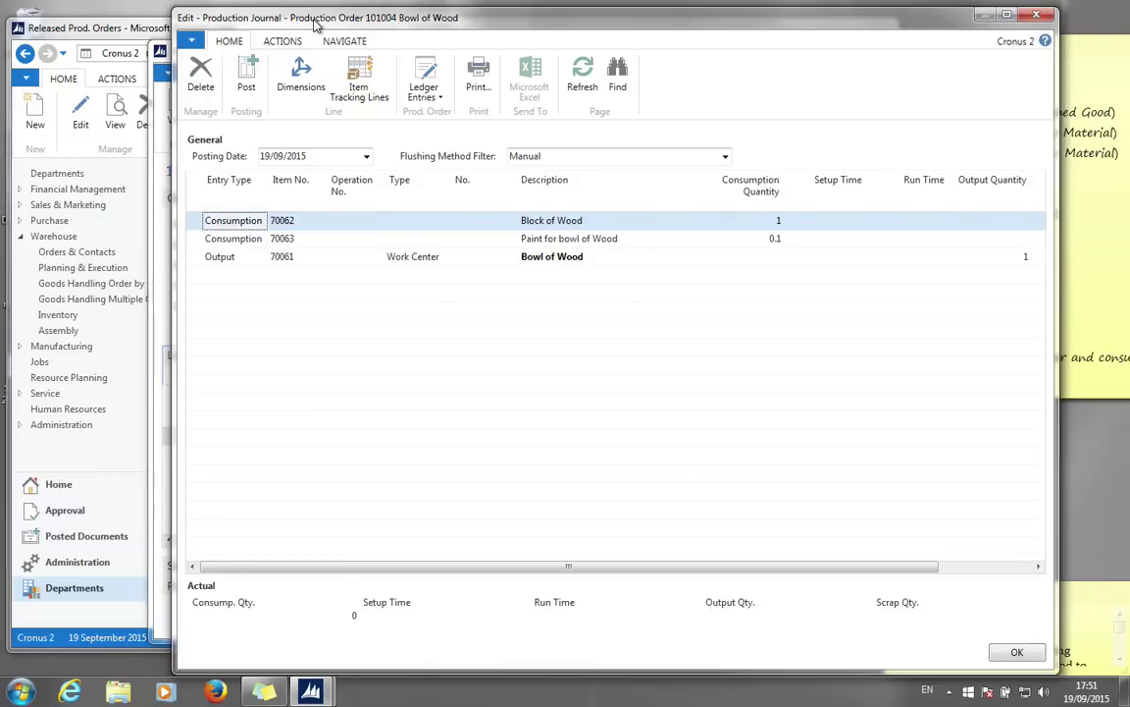
pyautogui.moveTo(281, 23); pyautogui.dragTo(253, 31)
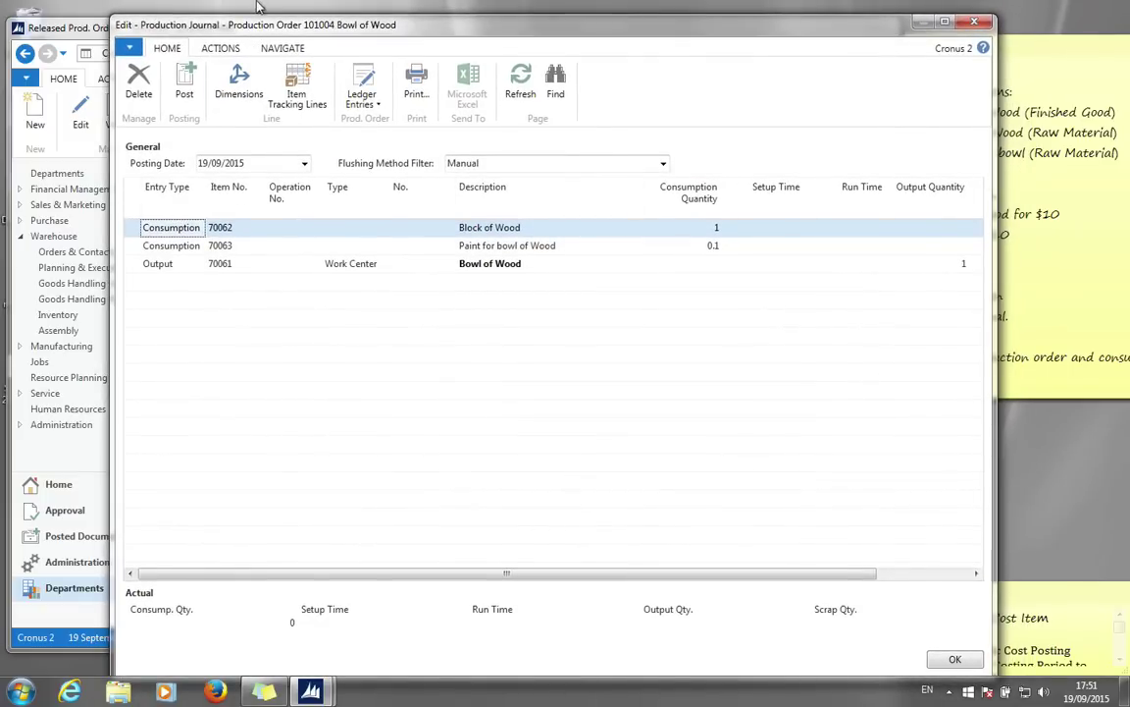
pyautogui.click(135, 267)
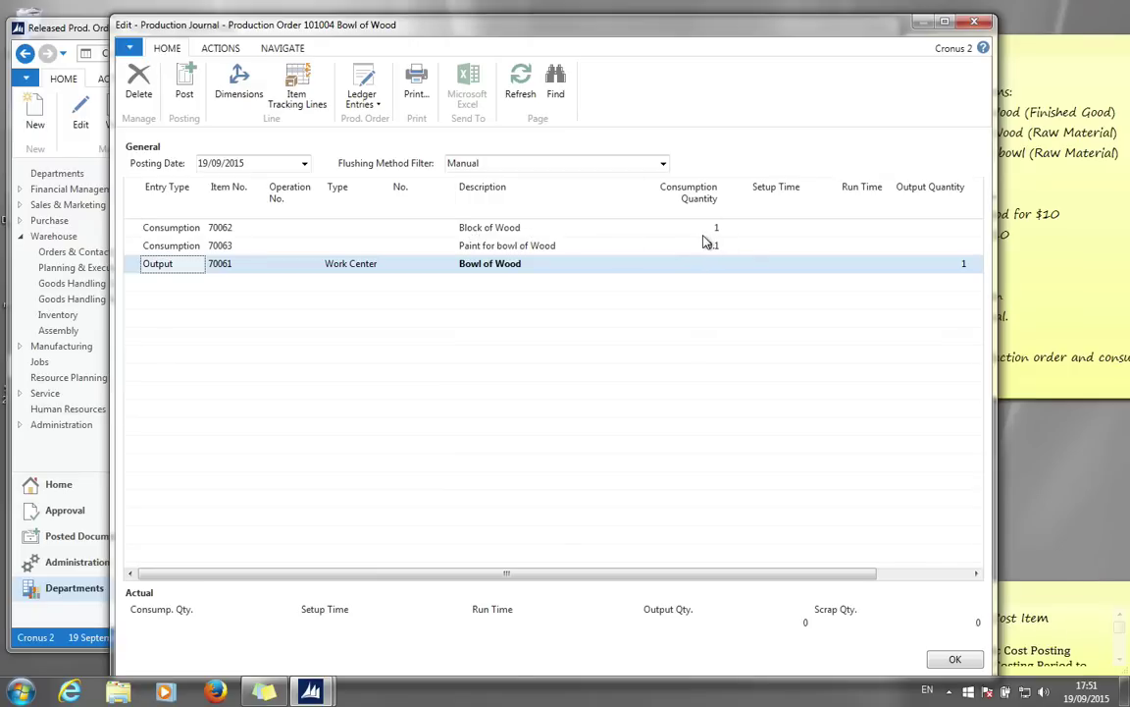
pyautogui.click(185, 91)
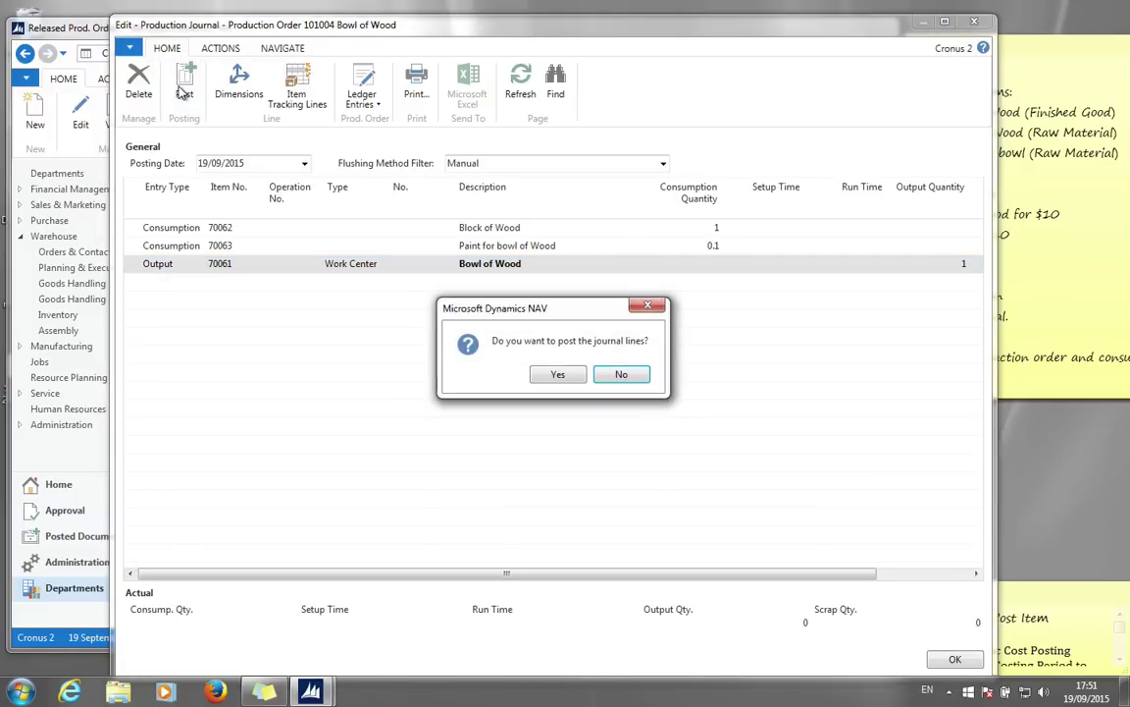
pyautogui.click(552, 374)
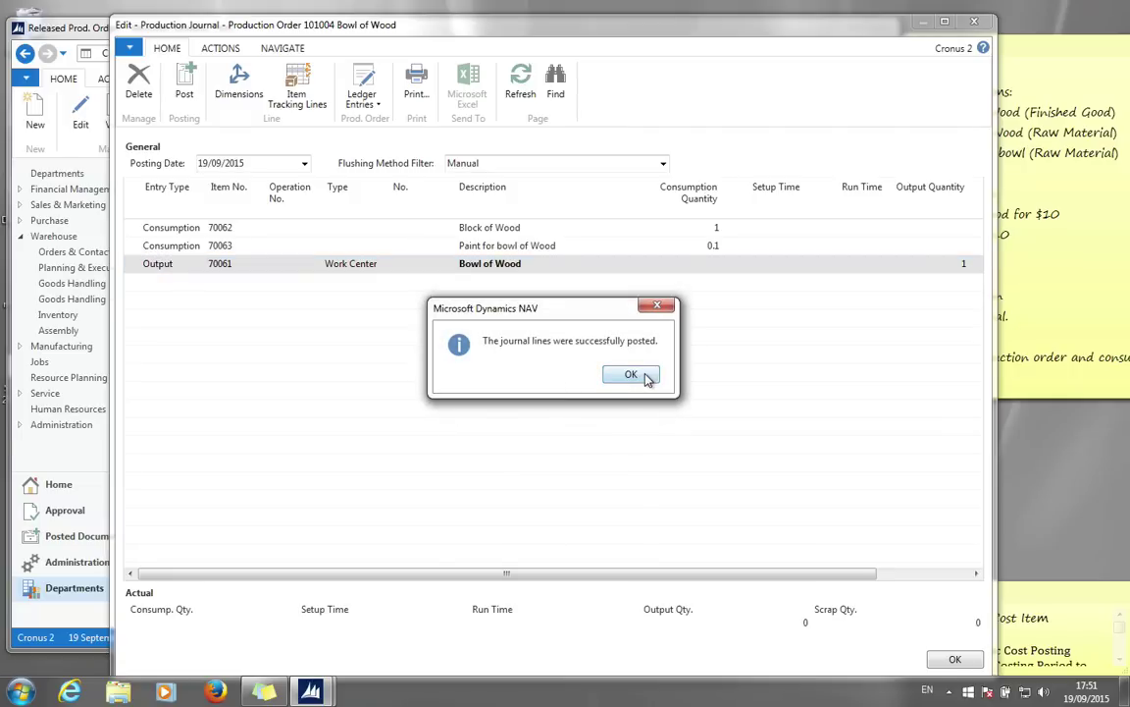
pyautogui.click(631, 375)
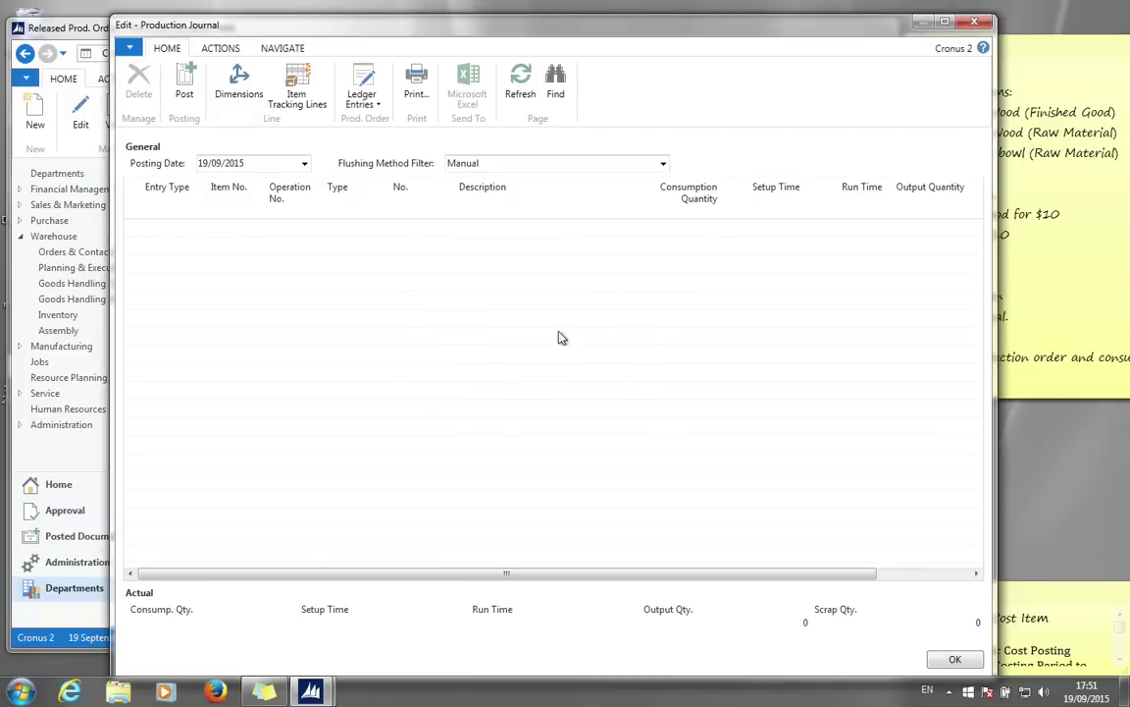
pyautogui.click(978, 22)
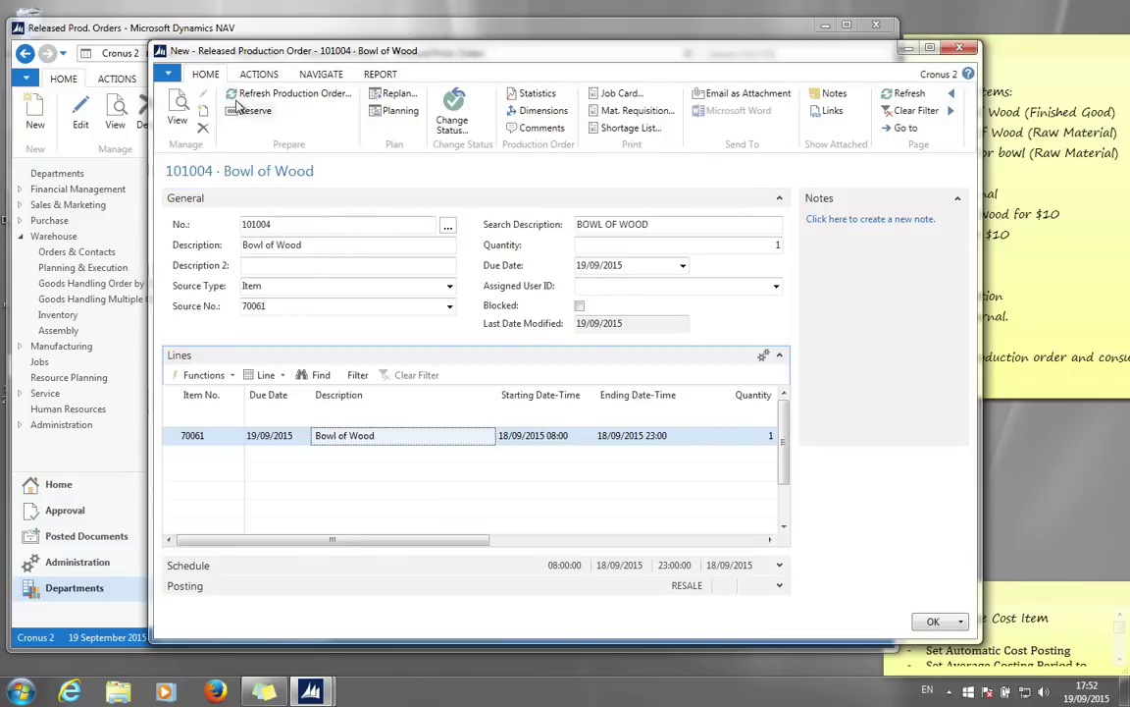
# Open the item ledger entries of the Bowl of Wood production order
pyautogui.click(259, 75)
pyautogui.click(313, 76)
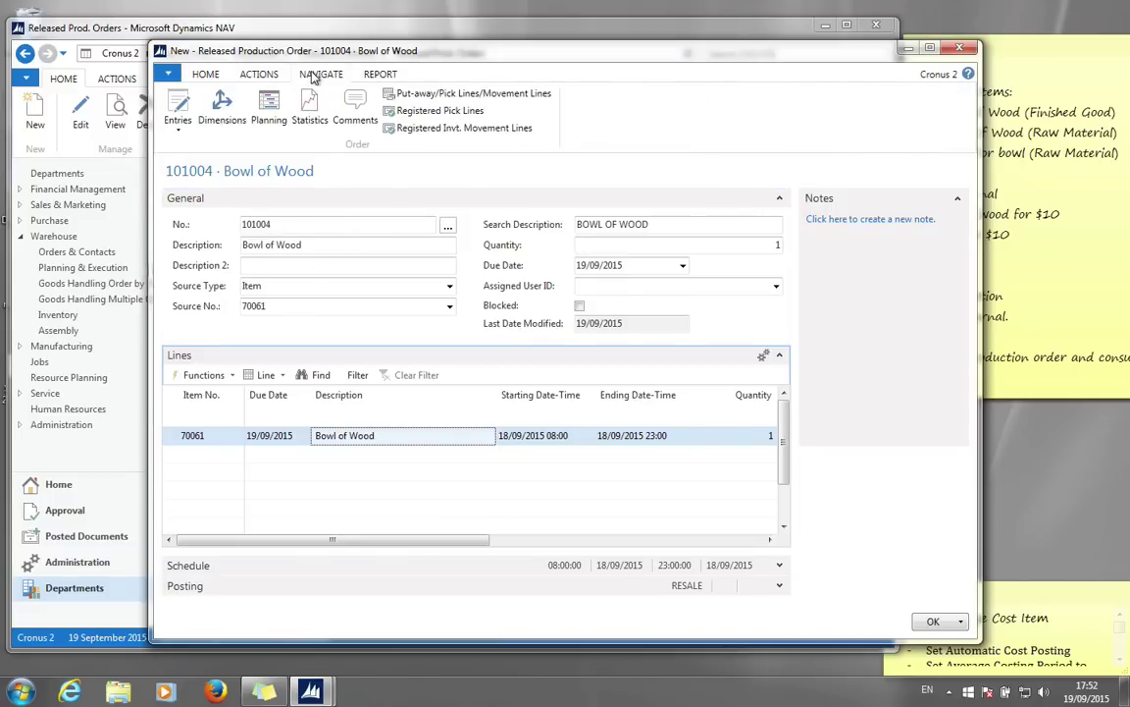
pyautogui.click(181, 118)
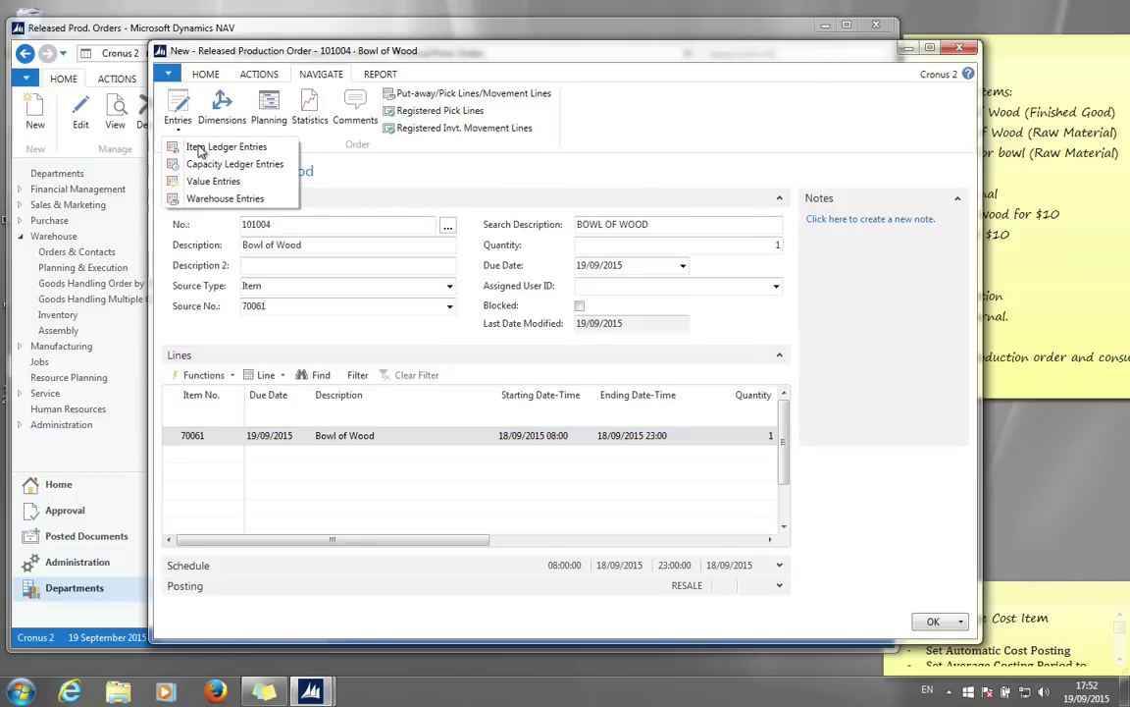
pyautogui.click(200, 147)
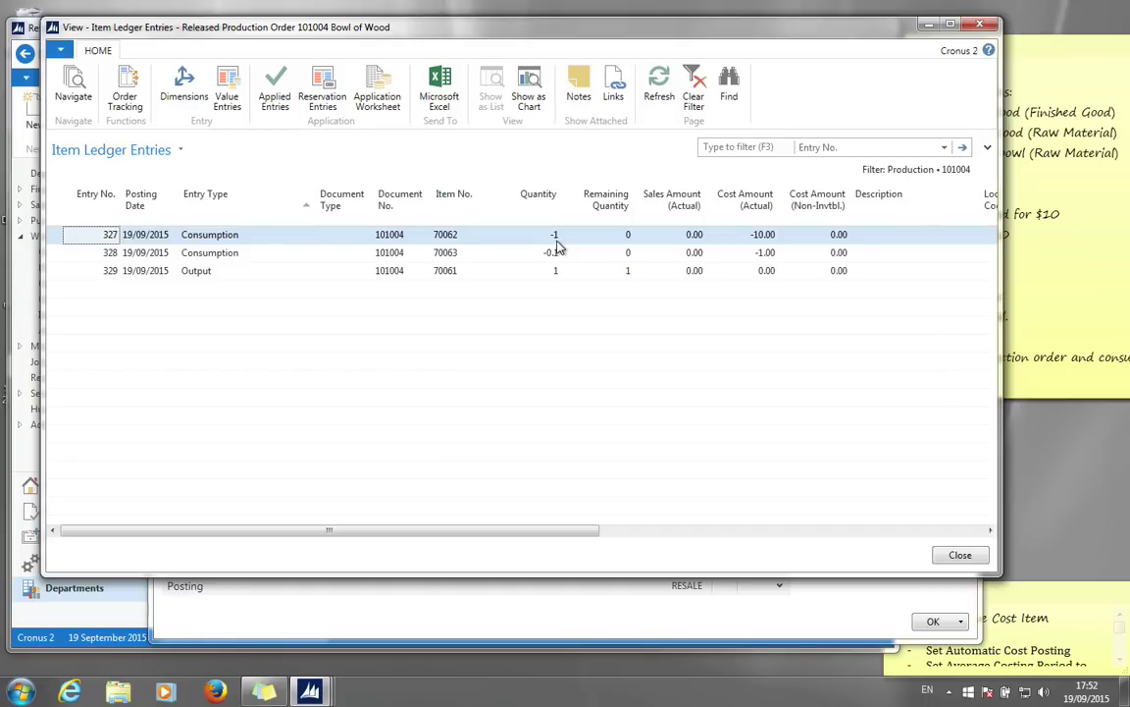
# Examine the items, quantities and actual costs of the consumption and output ledger entries, and return to the production order
pyautogui.click(478, 239)
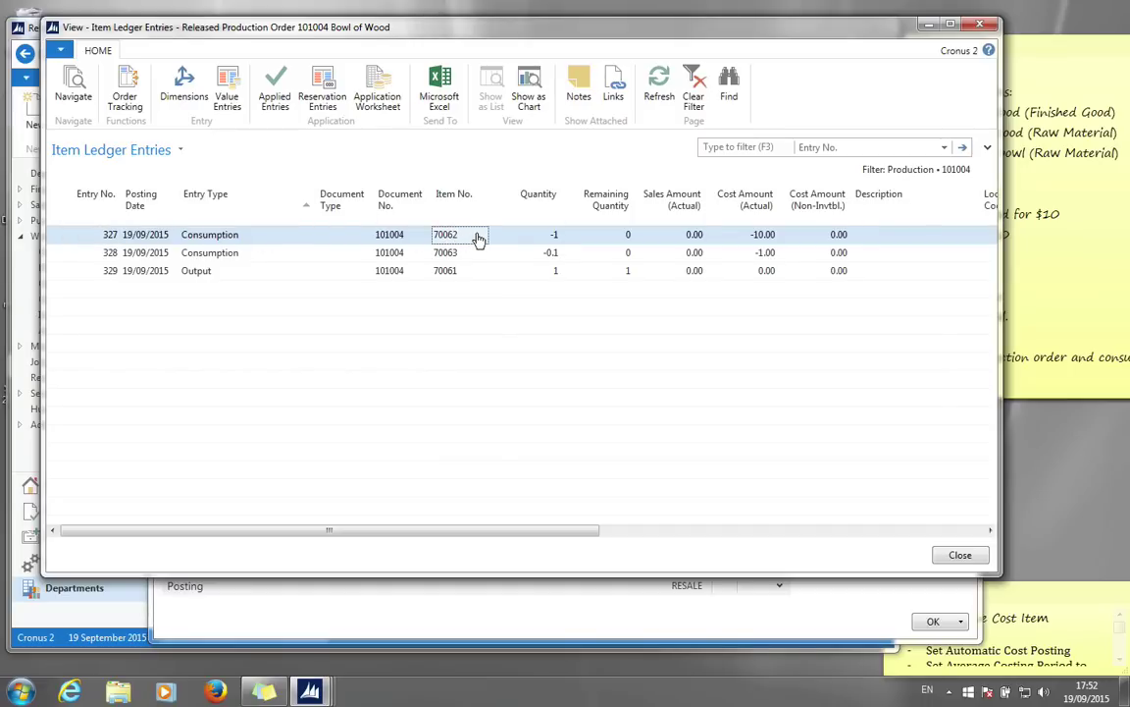
pyautogui.click(454, 237)
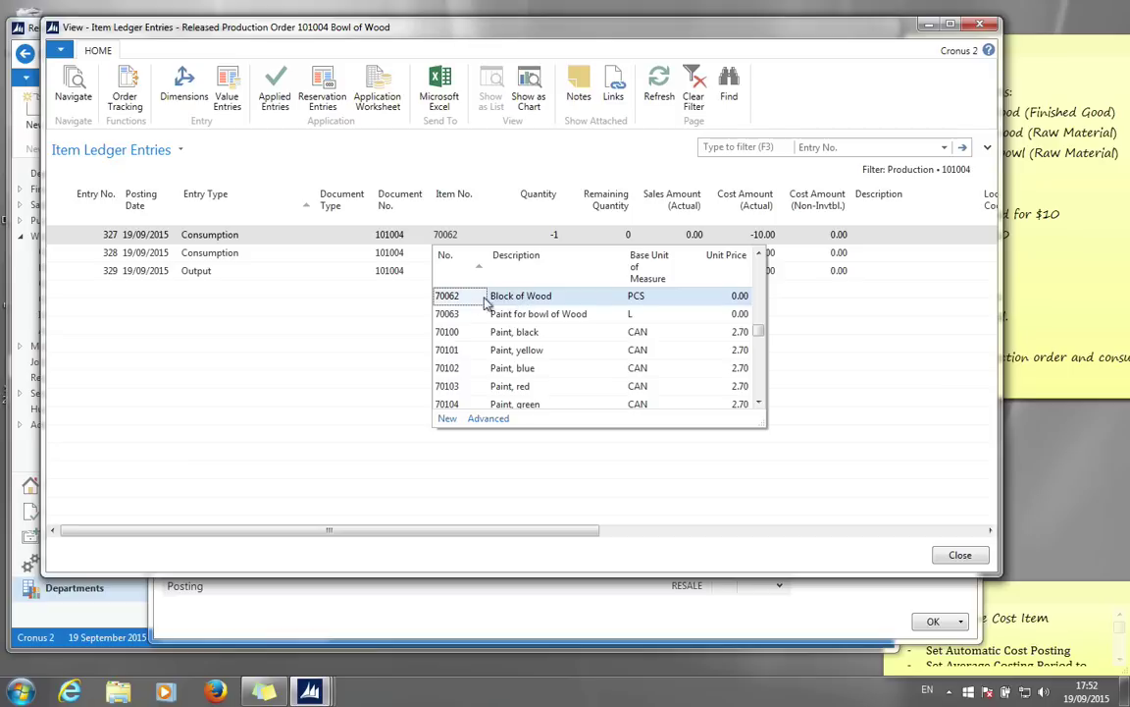
pyautogui.click(511, 151)
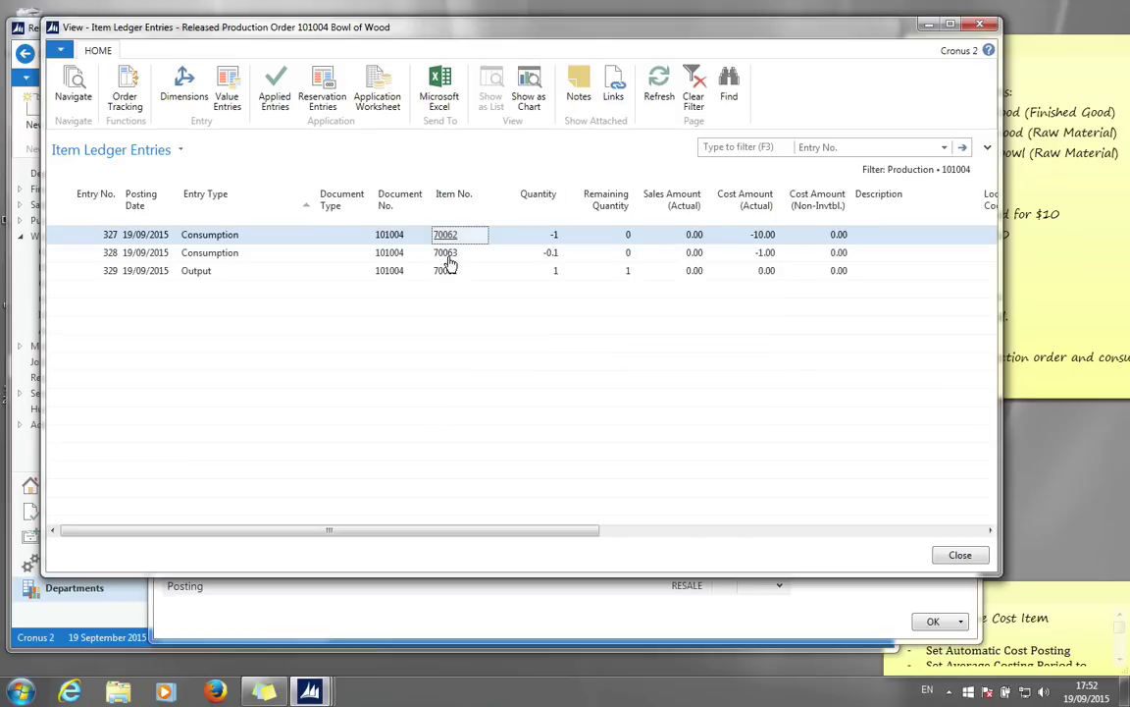
pyautogui.click(454, 255)
pyautogui.click(453, 255)
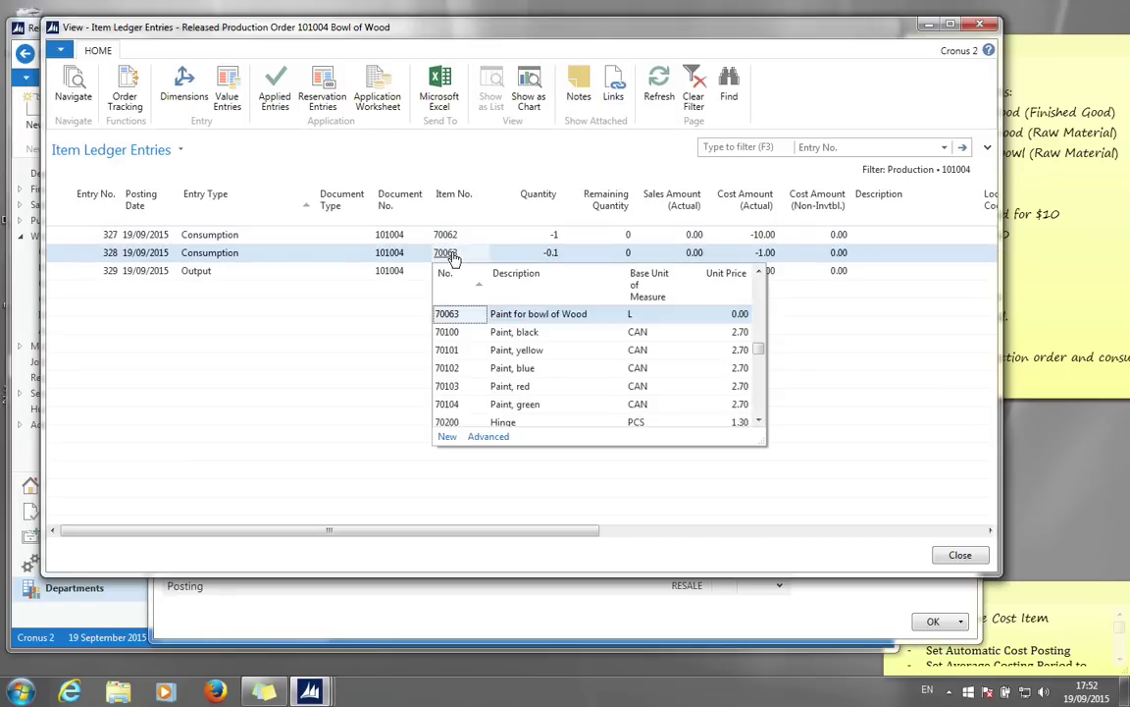
pyautogui.click(520, 158)
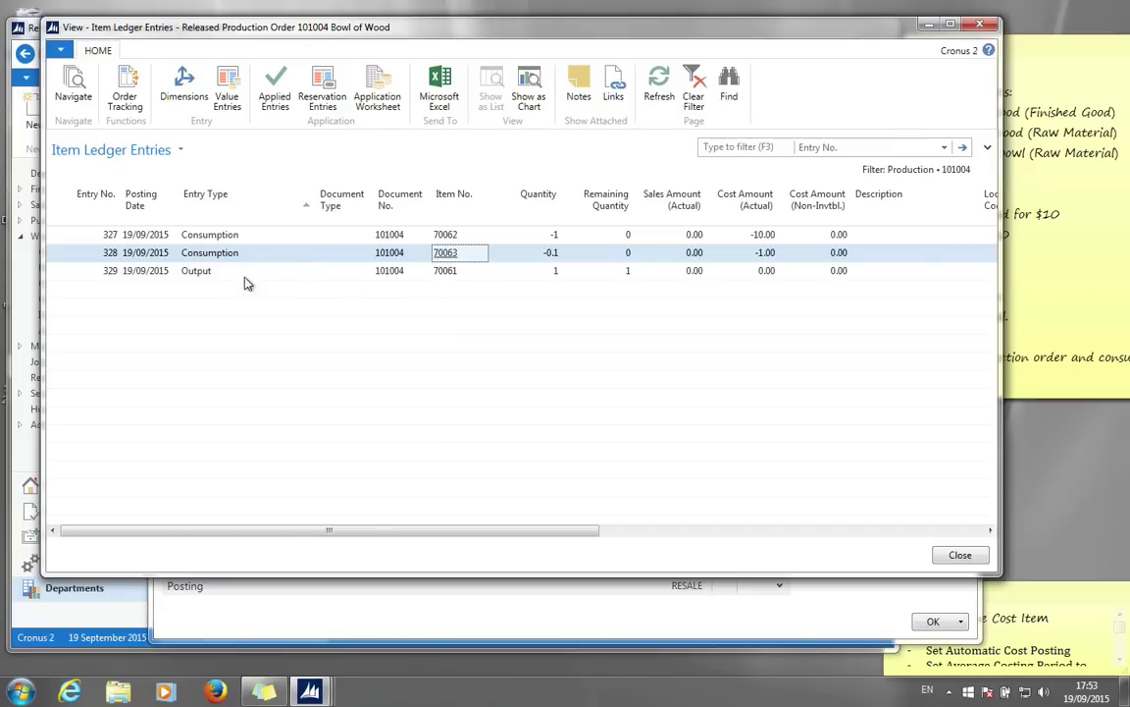
pyautogui.click(447, 273)
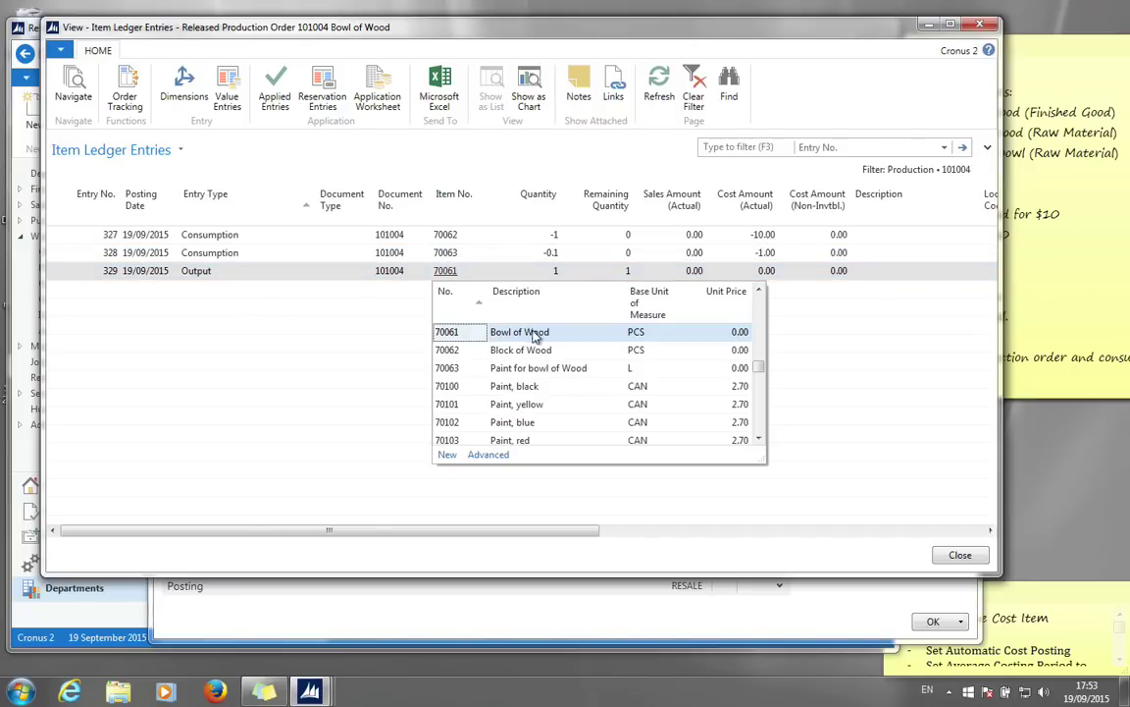
pyautogui.press('Escape')
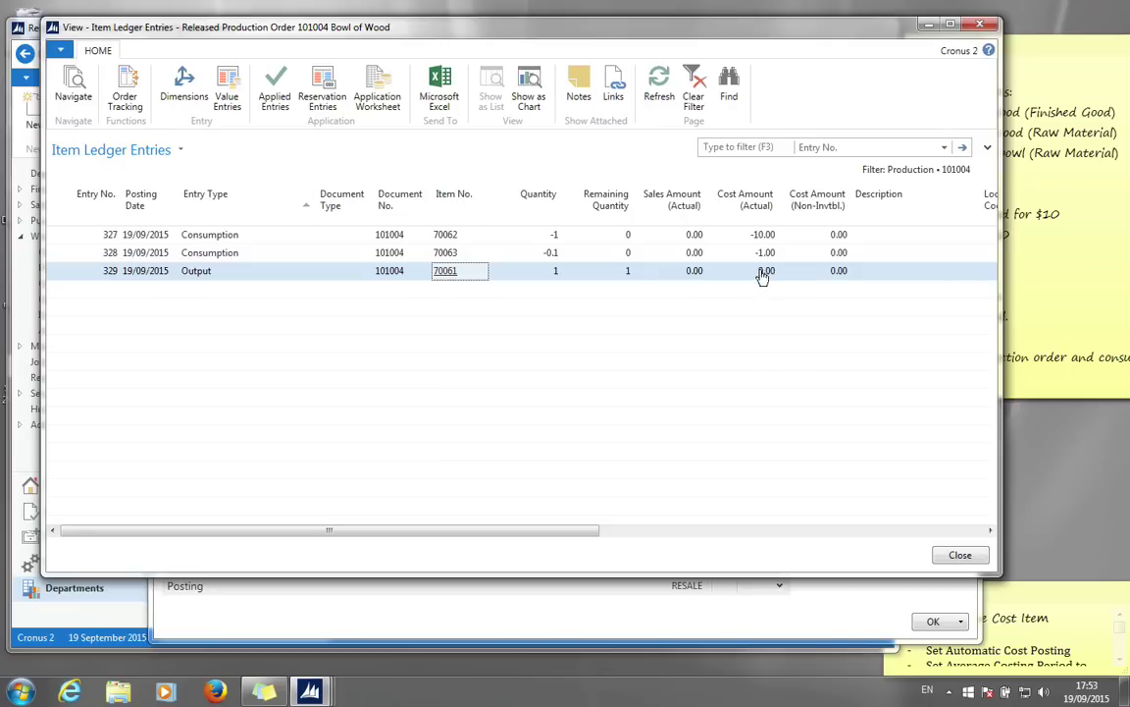
pyautogui.click(979, 27)
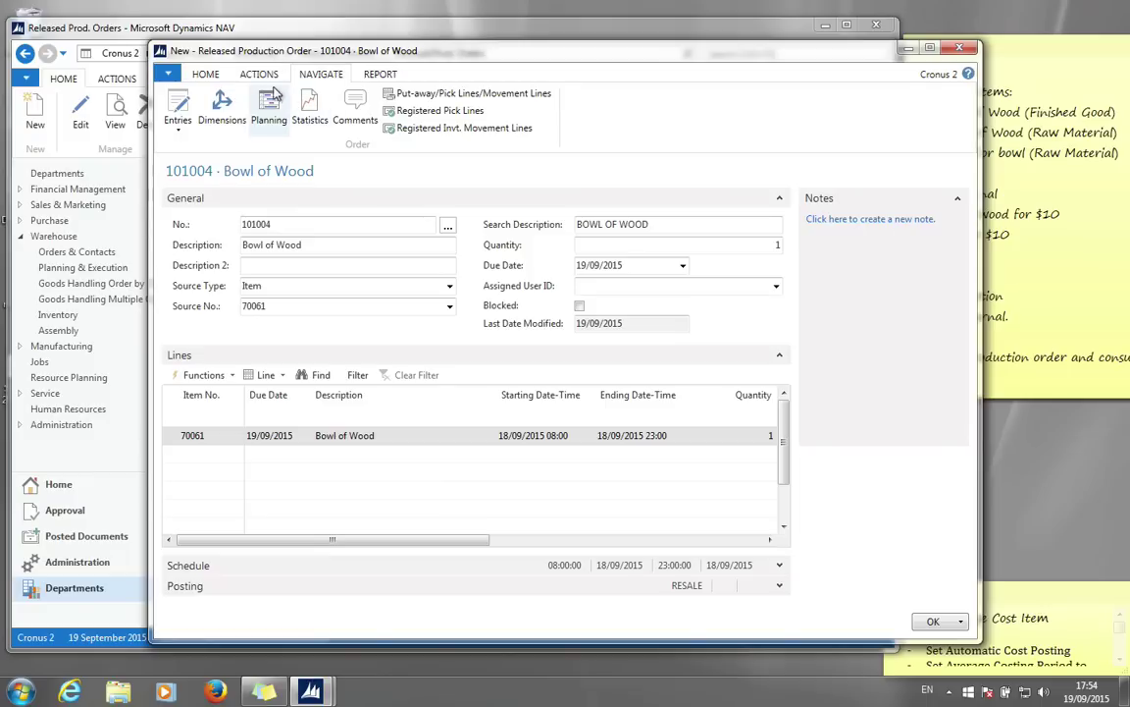
pyautogui.click(207, 76)
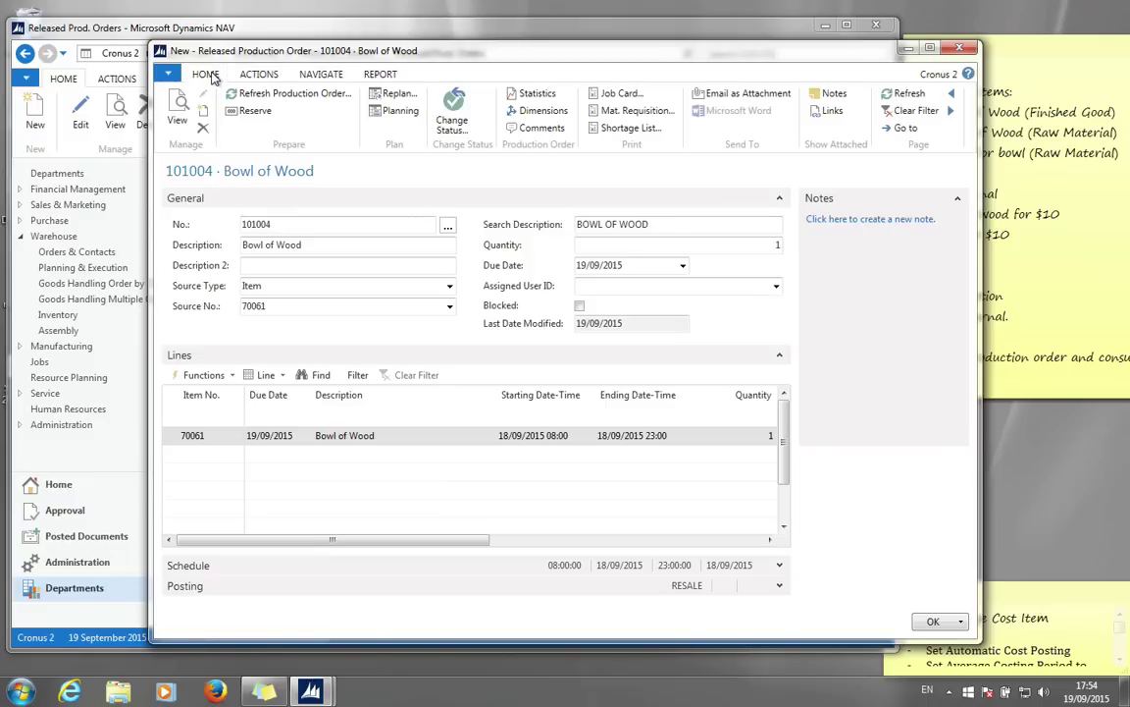
# Change the Bowl of Wood production order's status to Finished with posting date 19/09/2015 and Update Unit Cost enabled
pyautogui.click(453, 121)
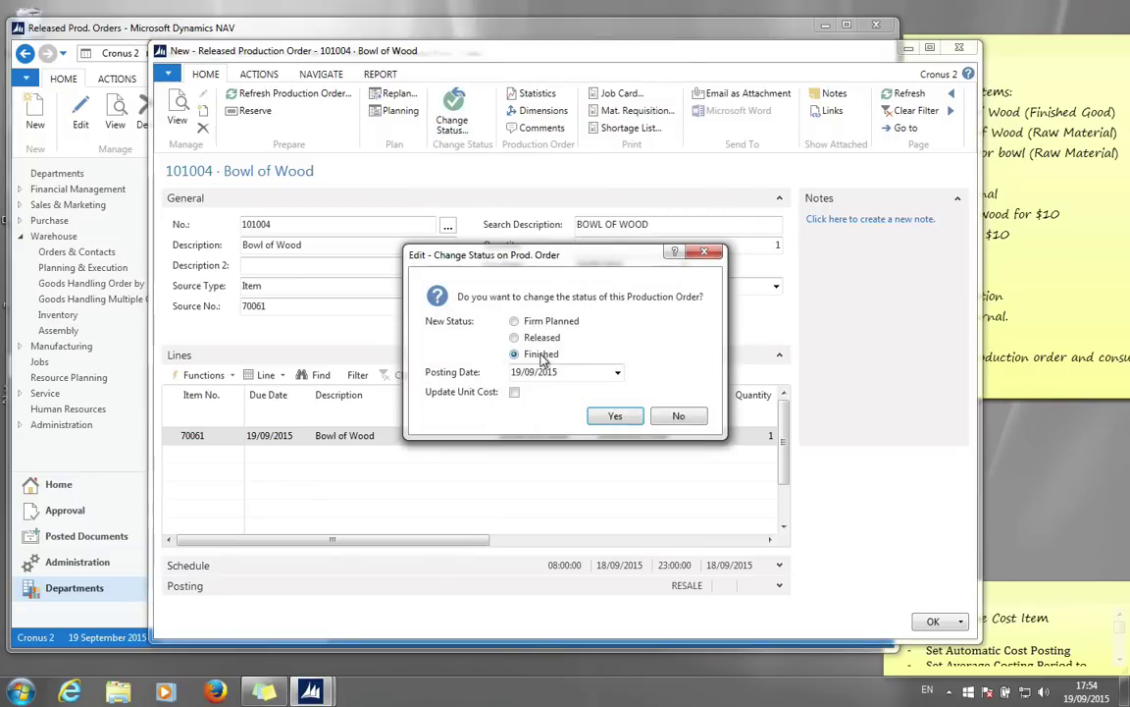
pyautogui.click(516, 395)
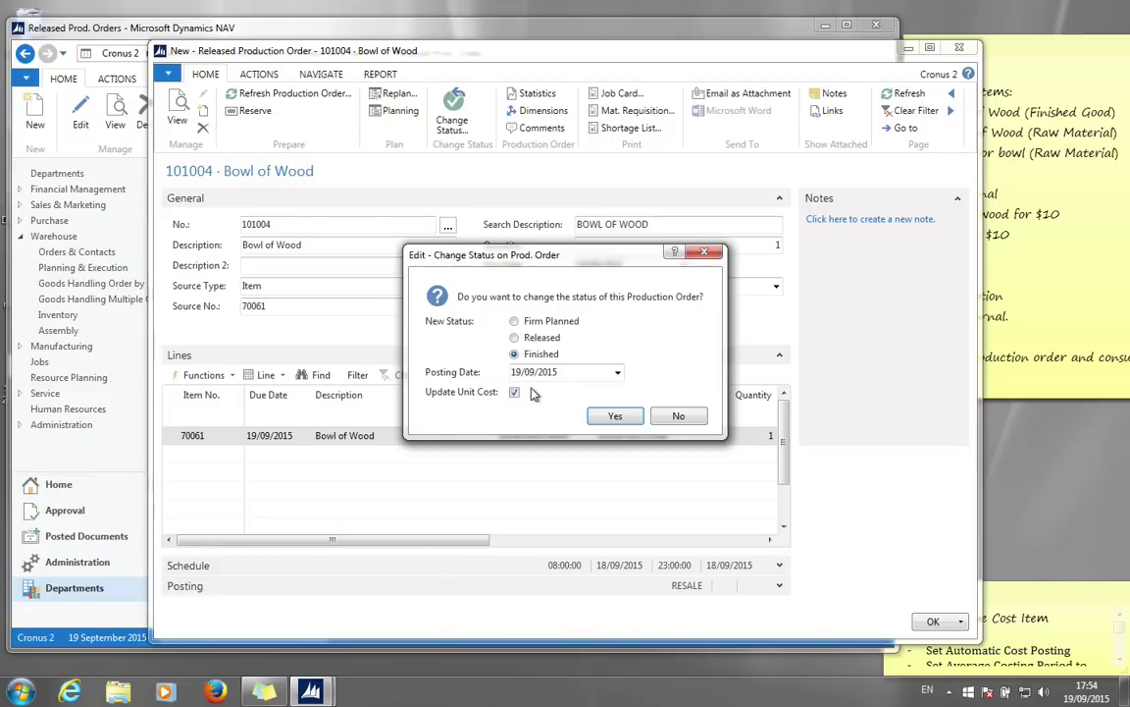
pyautogui.click(612, 417)
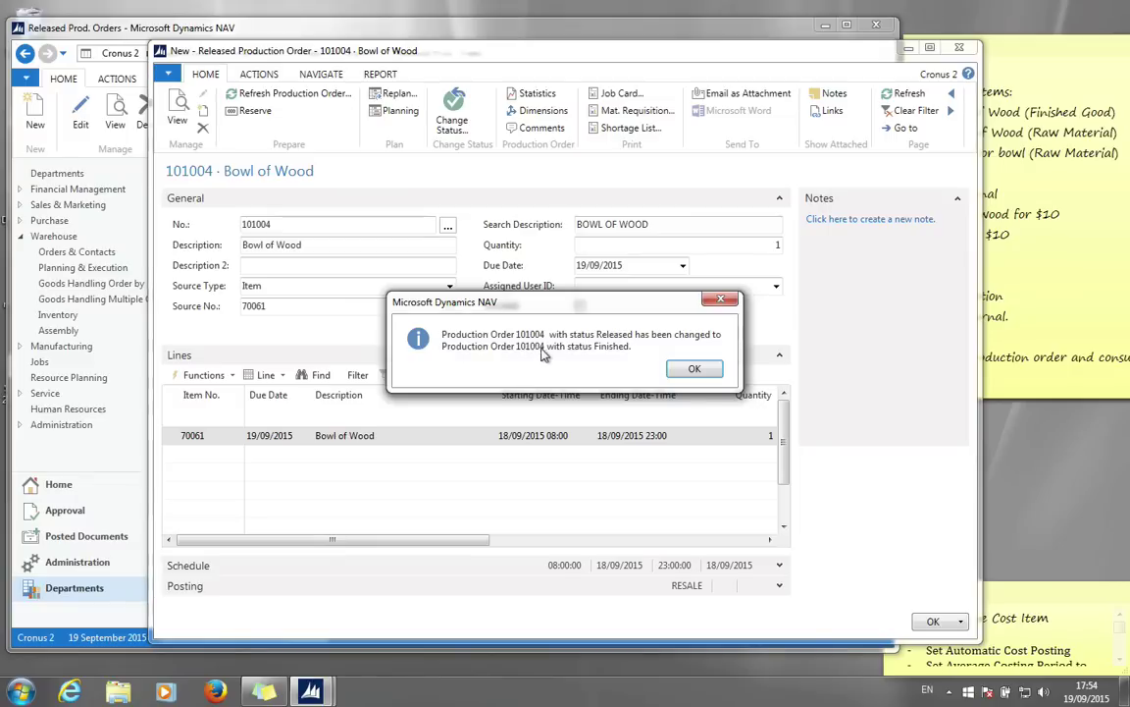
pyautogui.click(694, 370)
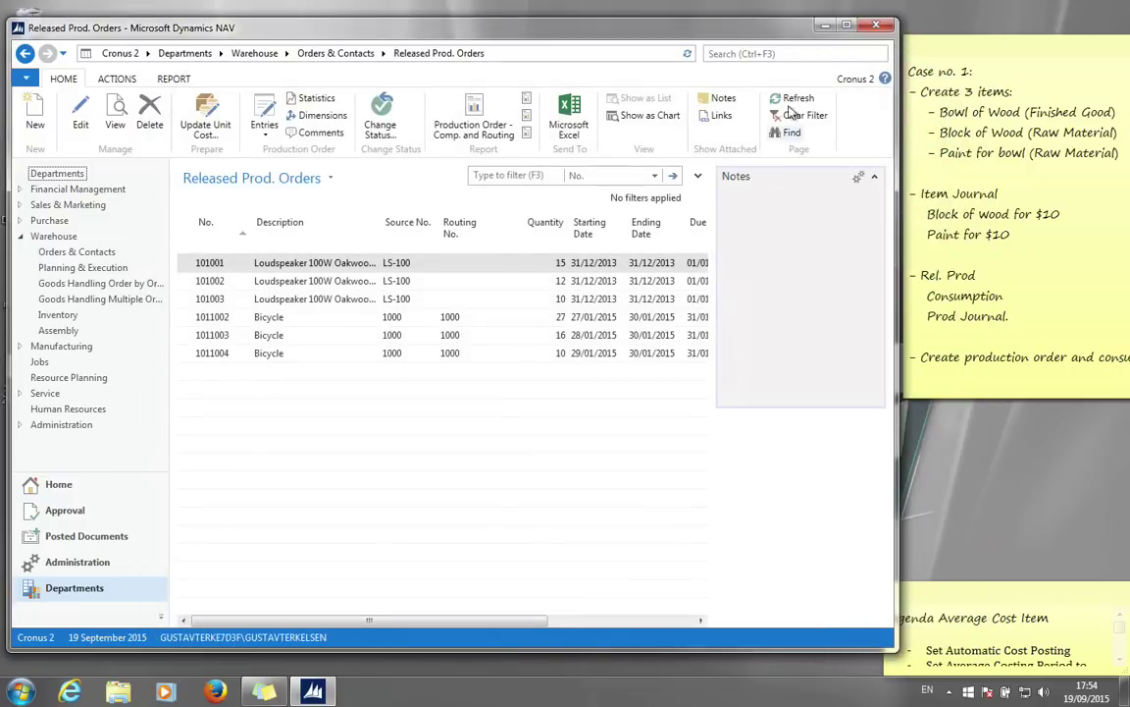
# Find the finished production orders and open the Bowl of Wood order
pyautogui.click(790, 51)
pyautogui.write('fin prod')
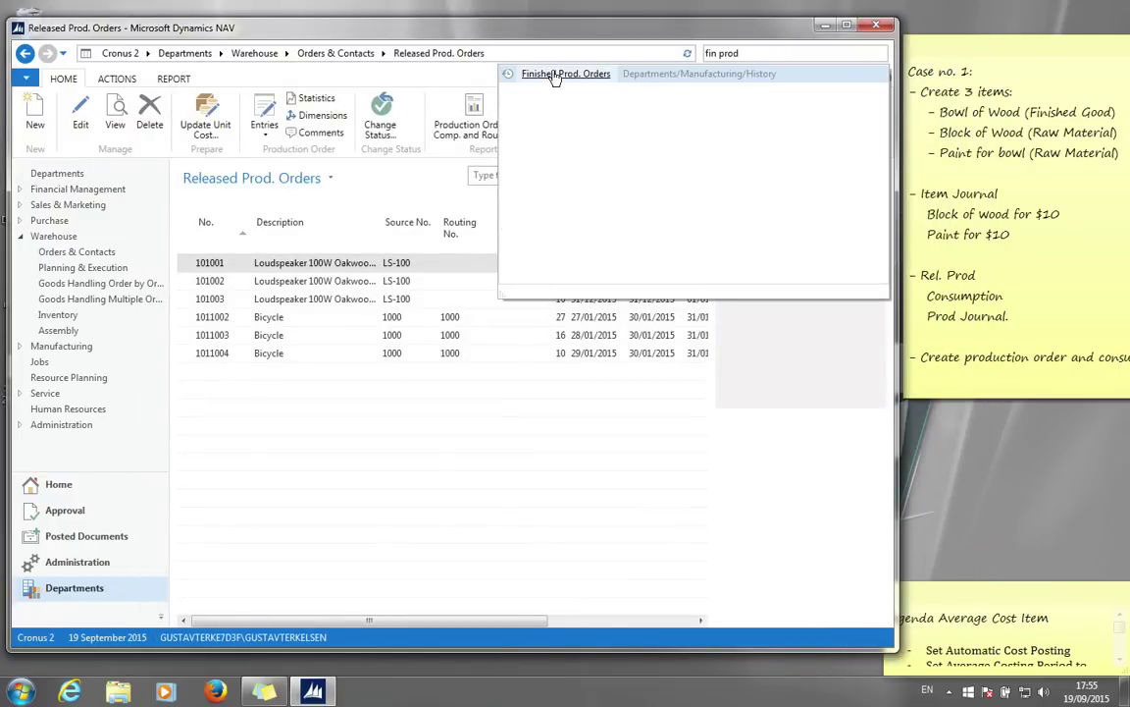
pyautogui.click(554, 74)
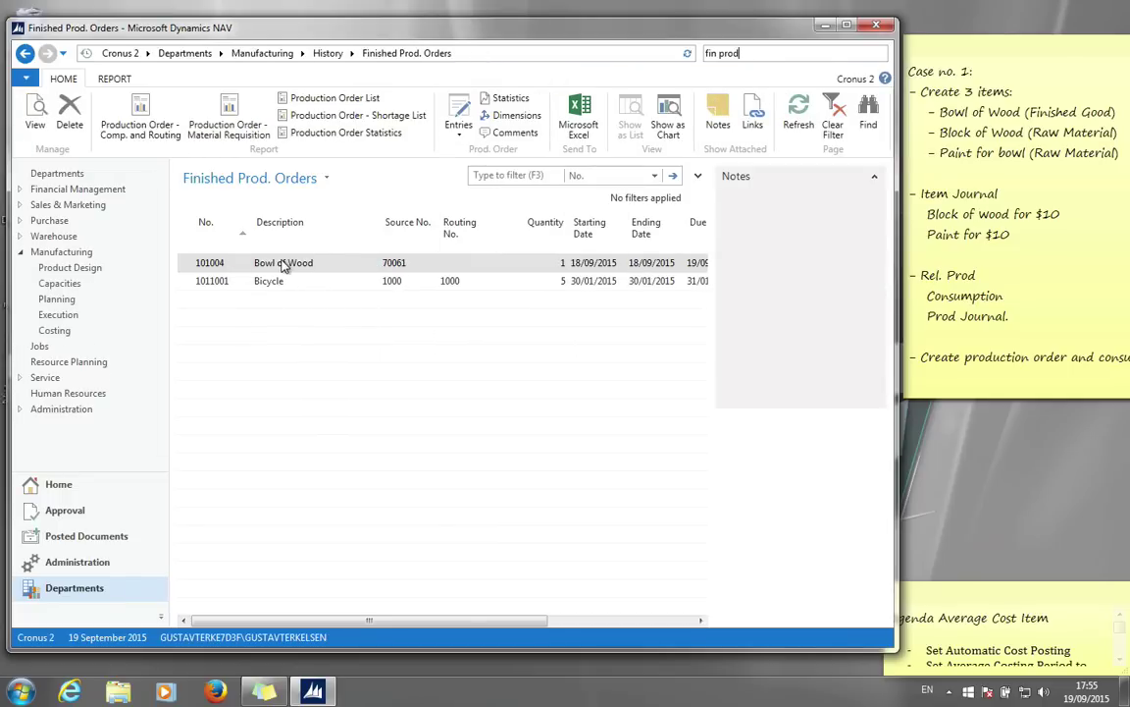
pyautogui.click(284, 266)
pyautogui.doubleClick(284, 265)
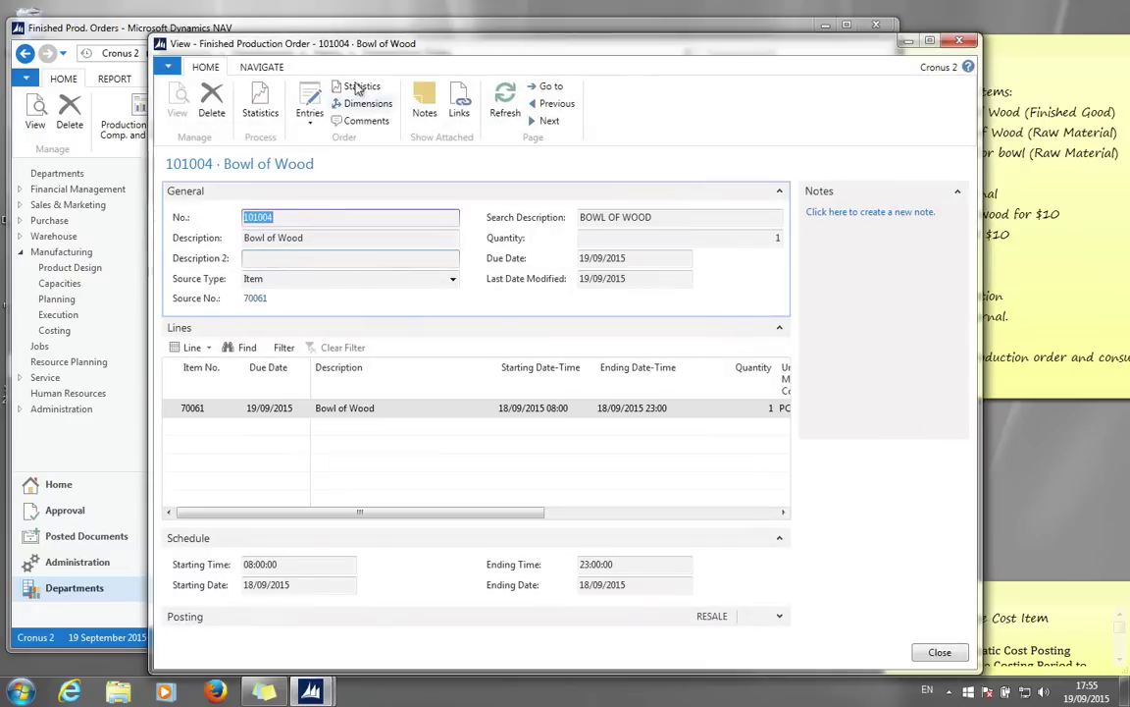
# Open the finished order's item ledger entries and compare the actual costs of the consumption and output entries
pyautogui.click(310, 110)
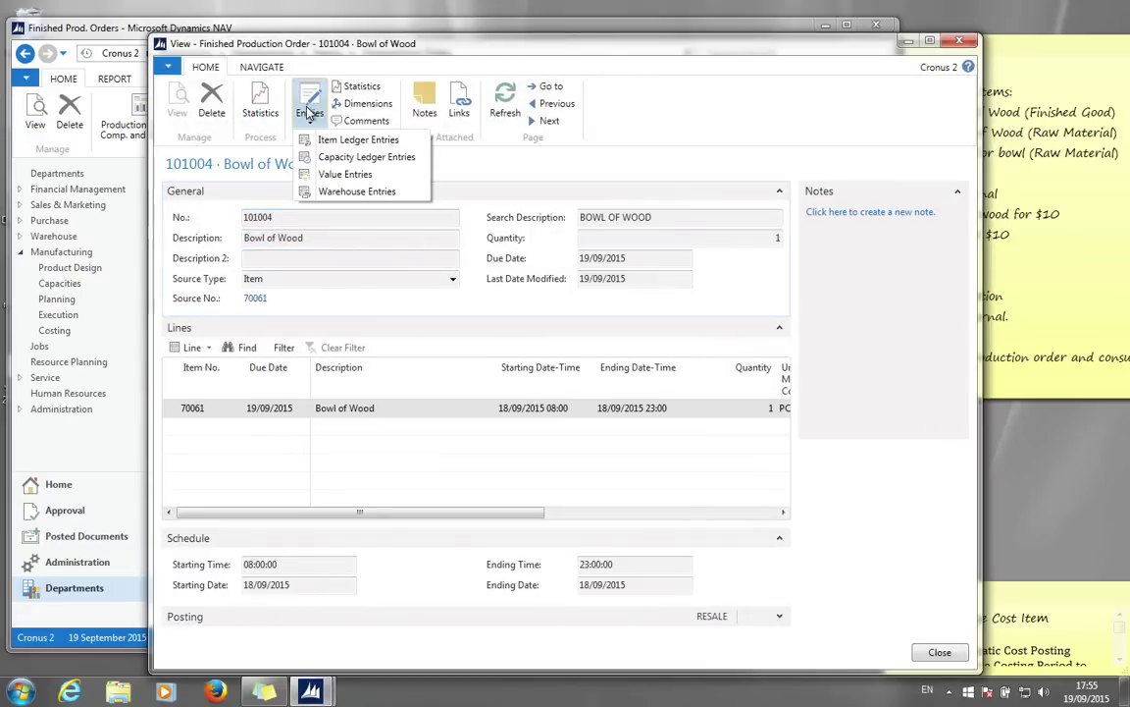
pyautogui.click(332, 139)
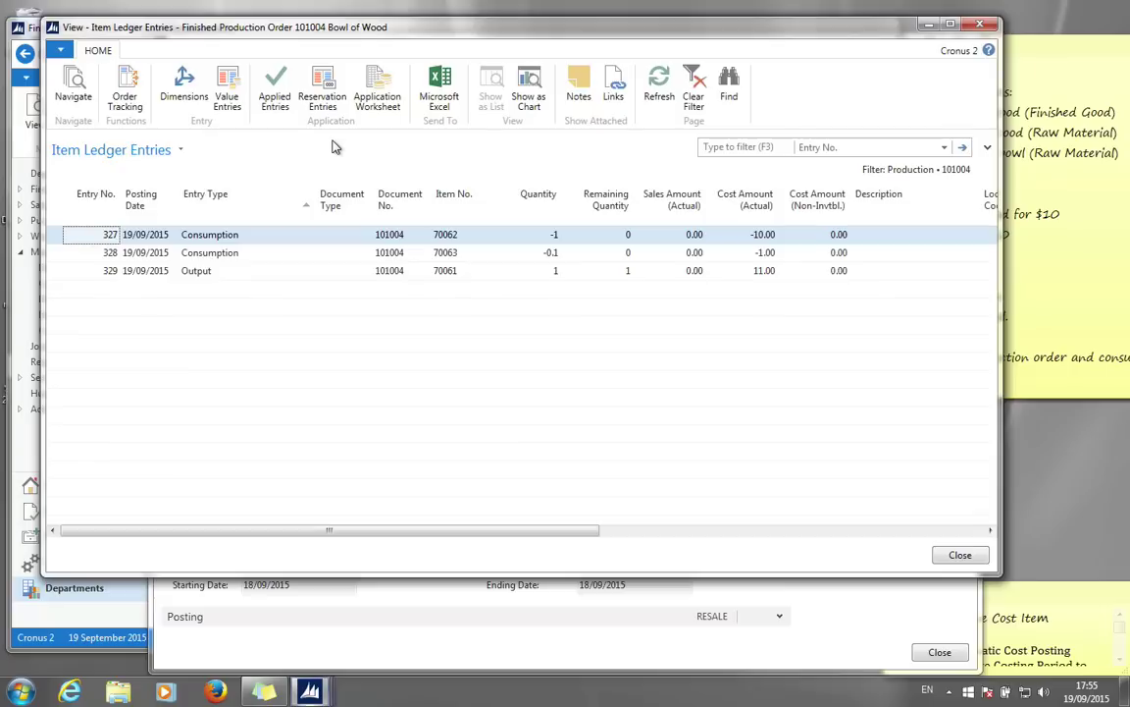
pyautogui.click(329, 252)
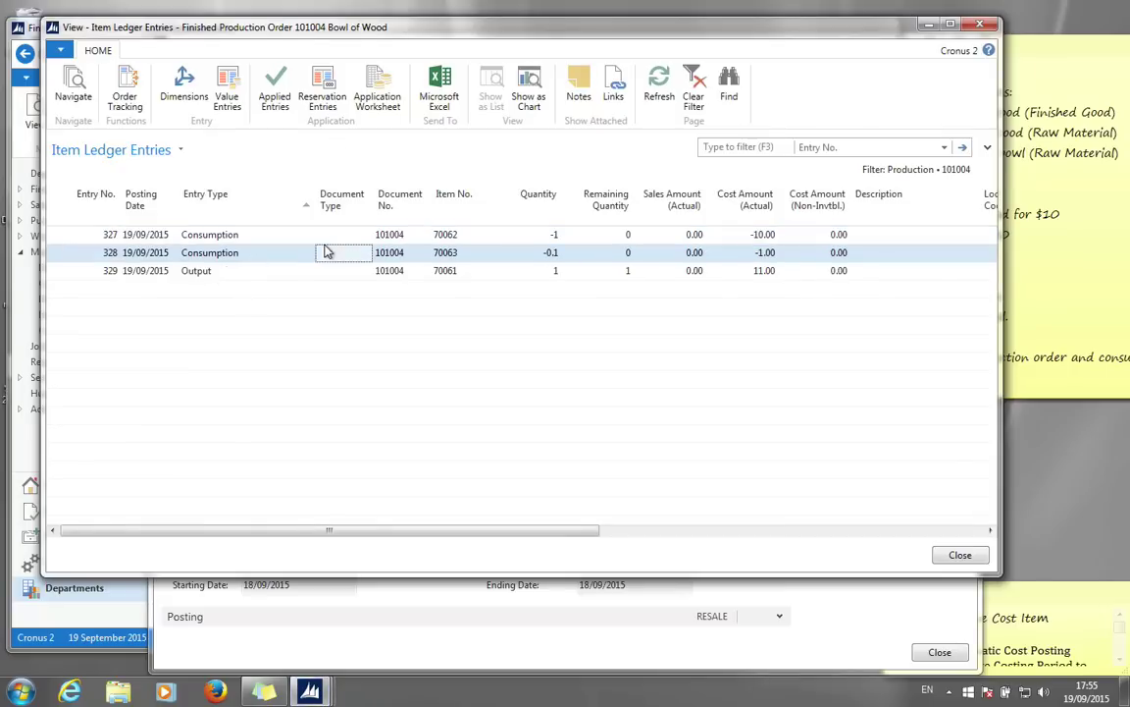
pyautogui.moveTo(52, 236); pyautogui.dragTo(50, 273)
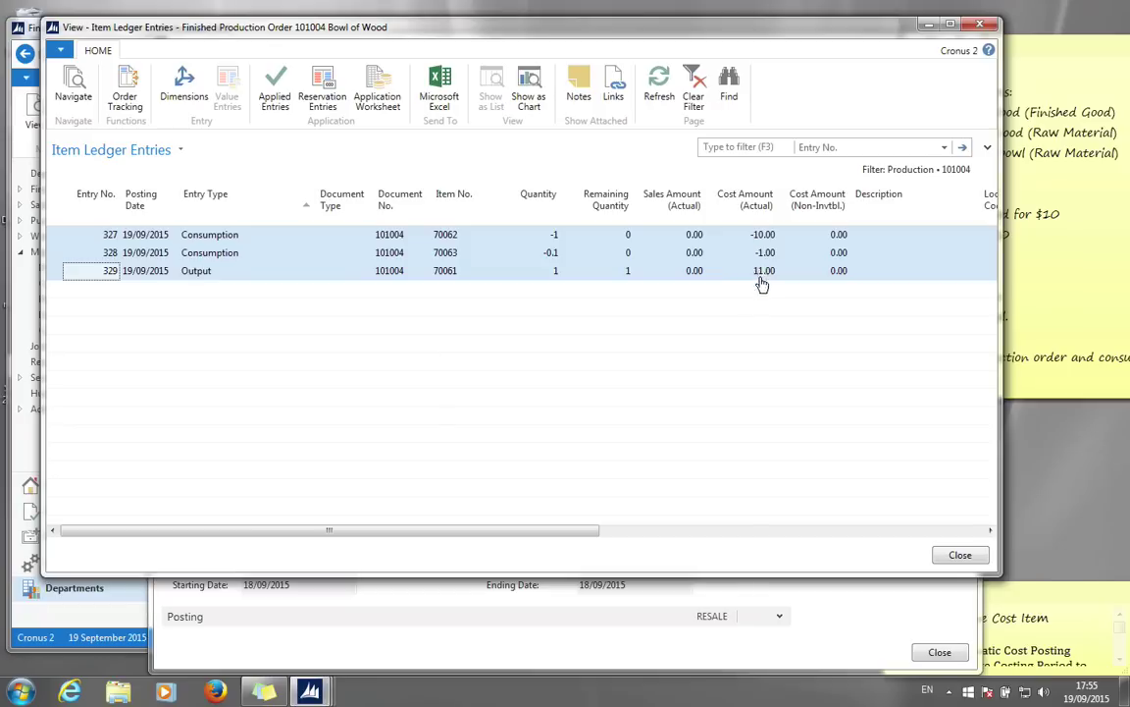
pyautogui.click(53, 272)
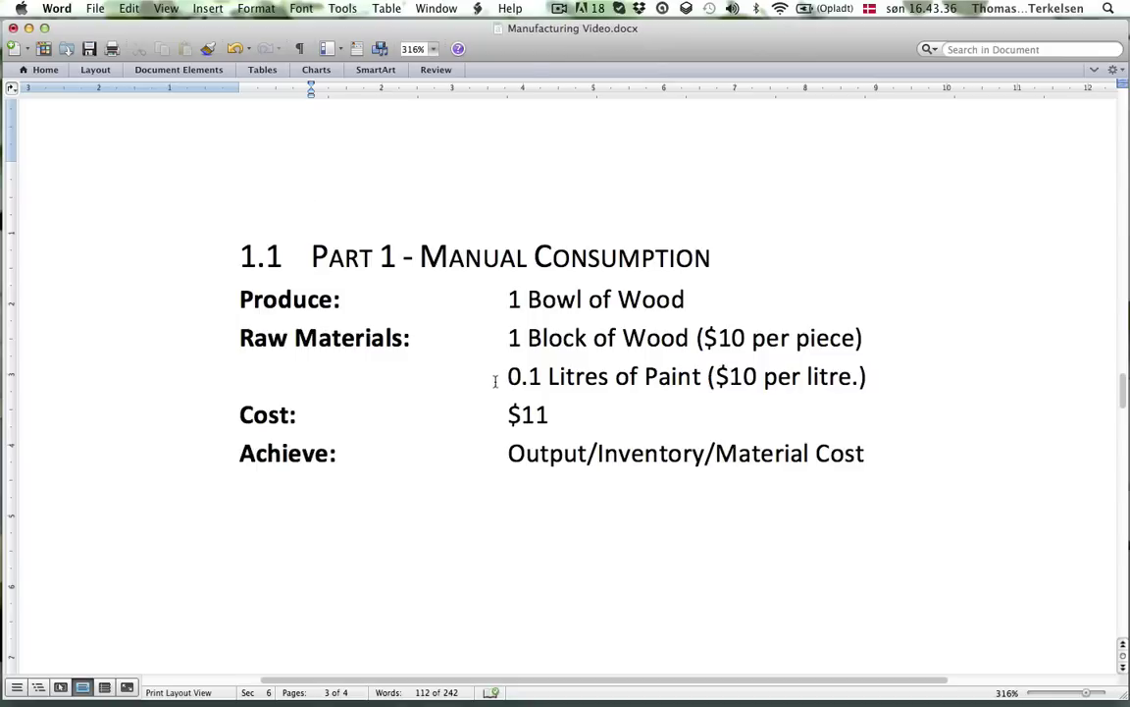
# Switch to the Manufacturing Video document in Word and read the Part 2 – Consumption With BOM section
pyautogui.click(575, 303)
pyautogui.scroll(-10, 348, 307)
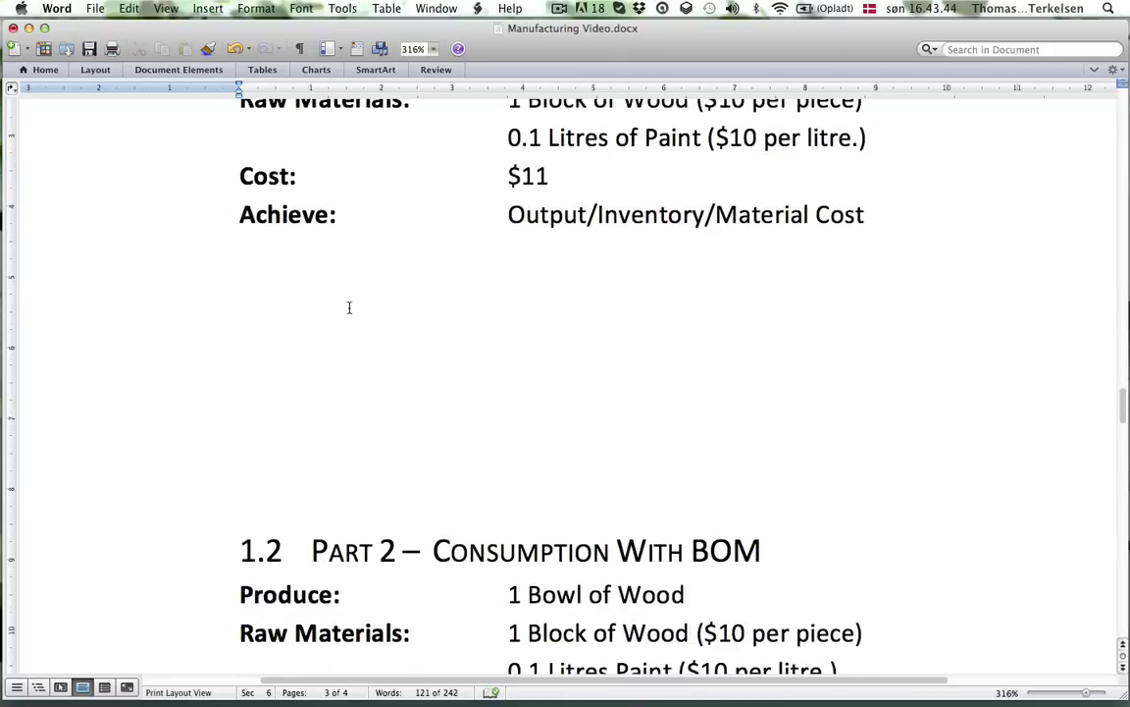
pyautogui.scroll(-5, 348, 307)
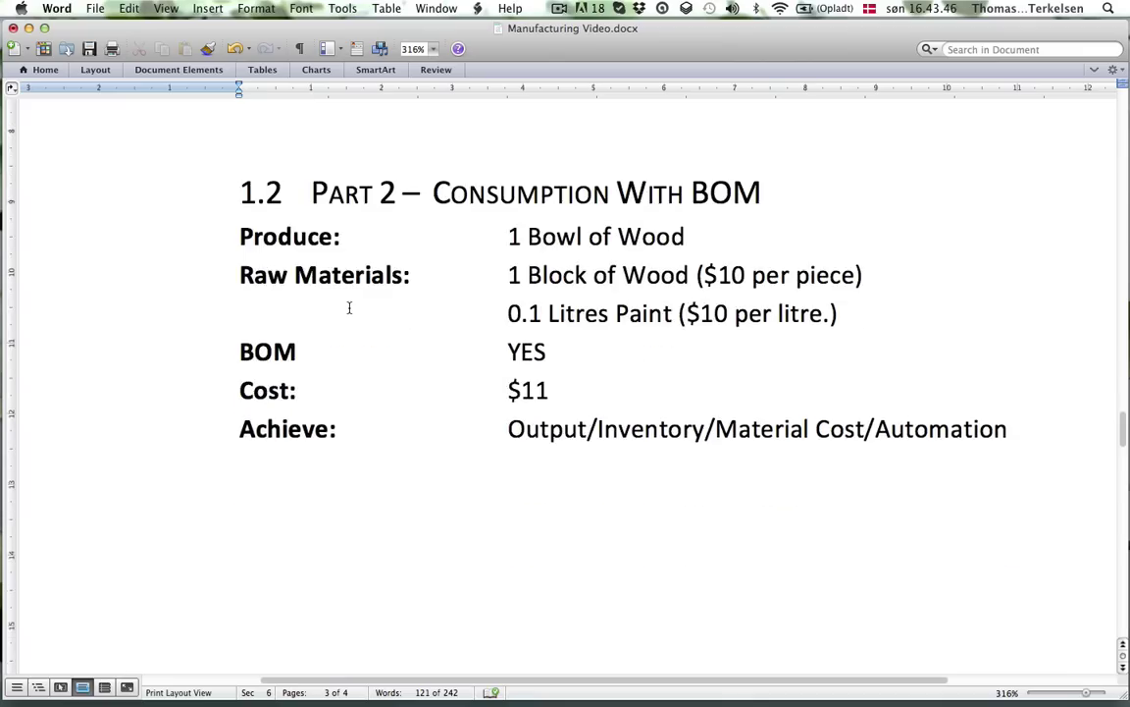
pyautogui.scroll(1, 349, 307)
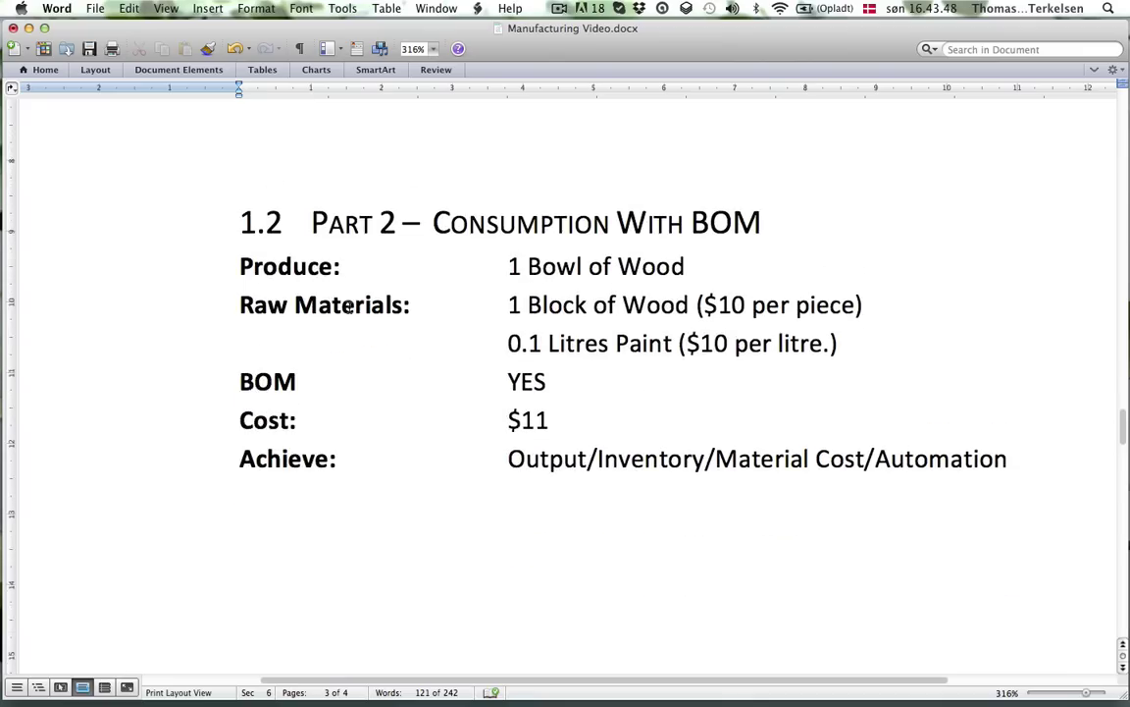
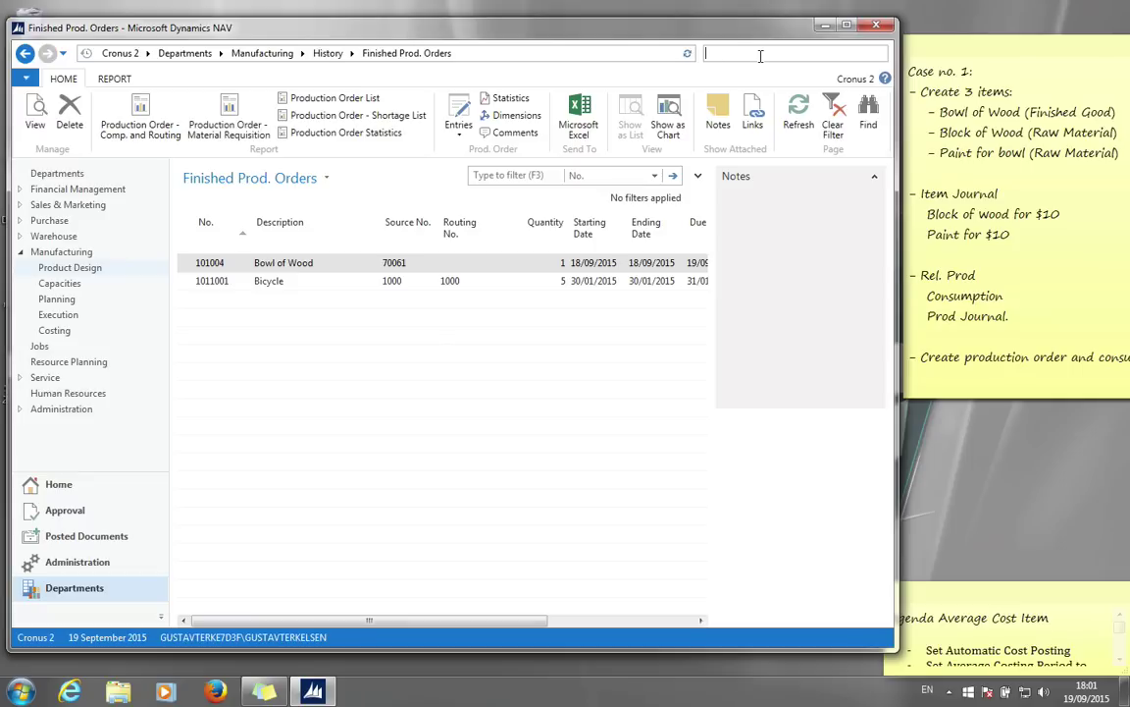
# Back in Dynamics NAV, find the production BOM list and create a new production BOM
pyautogui.write('bom')
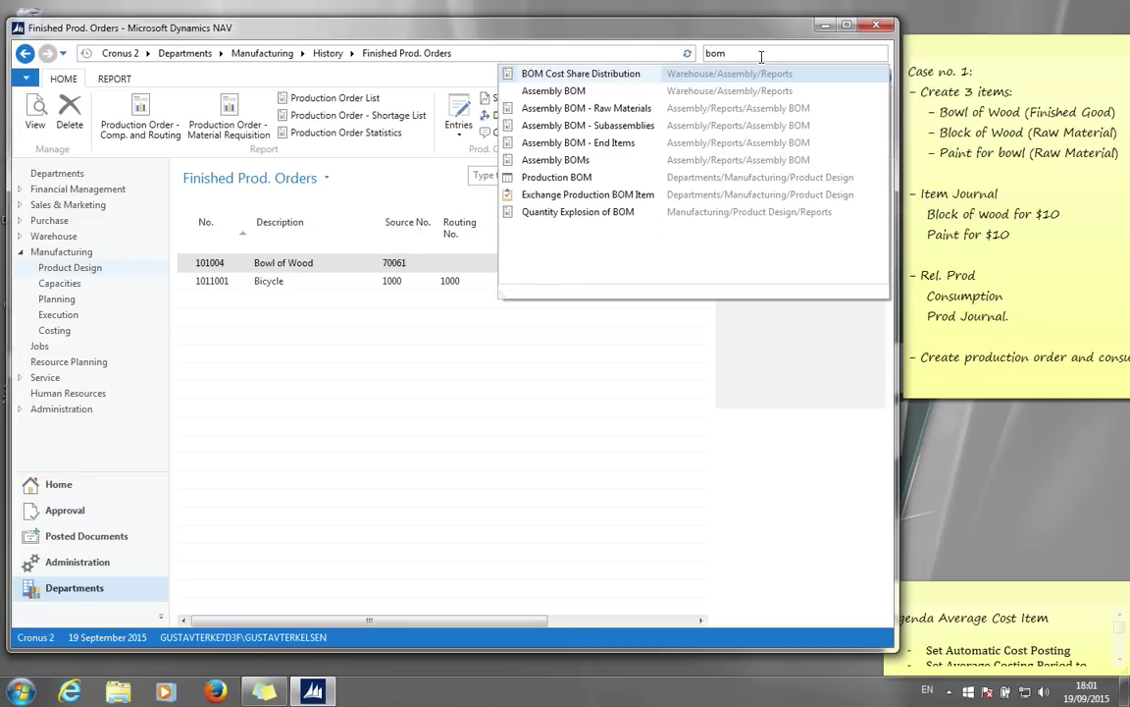
pyautogui.click(540, 177)
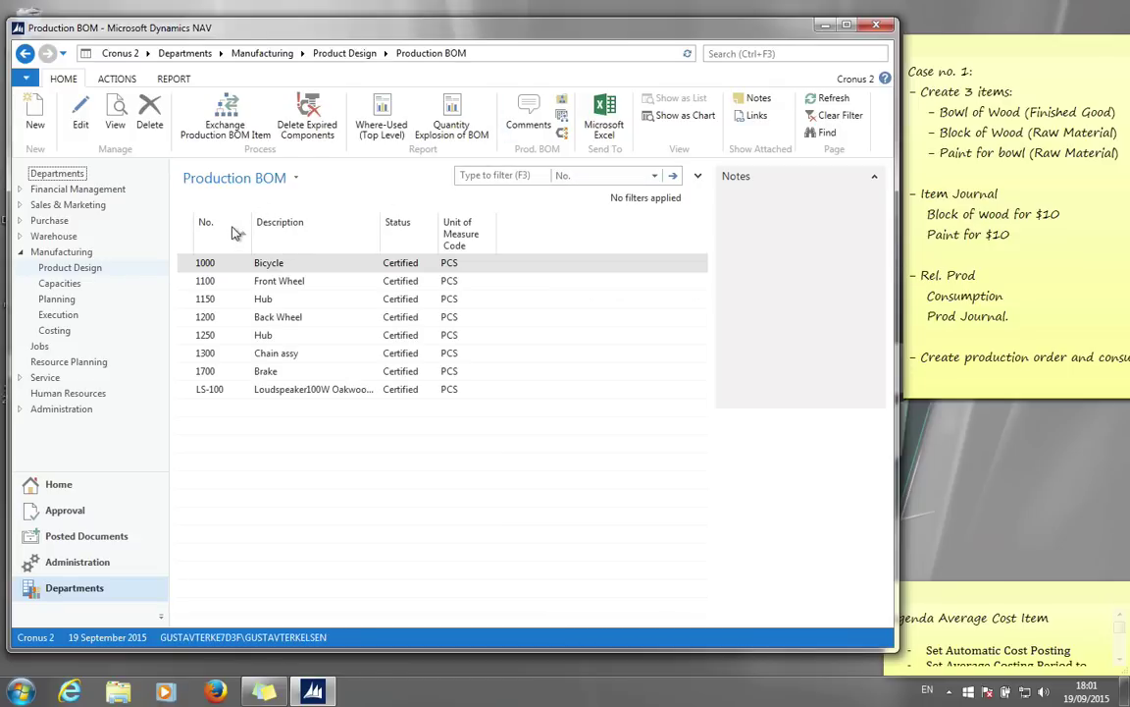
pyautogui.click(34, 108)
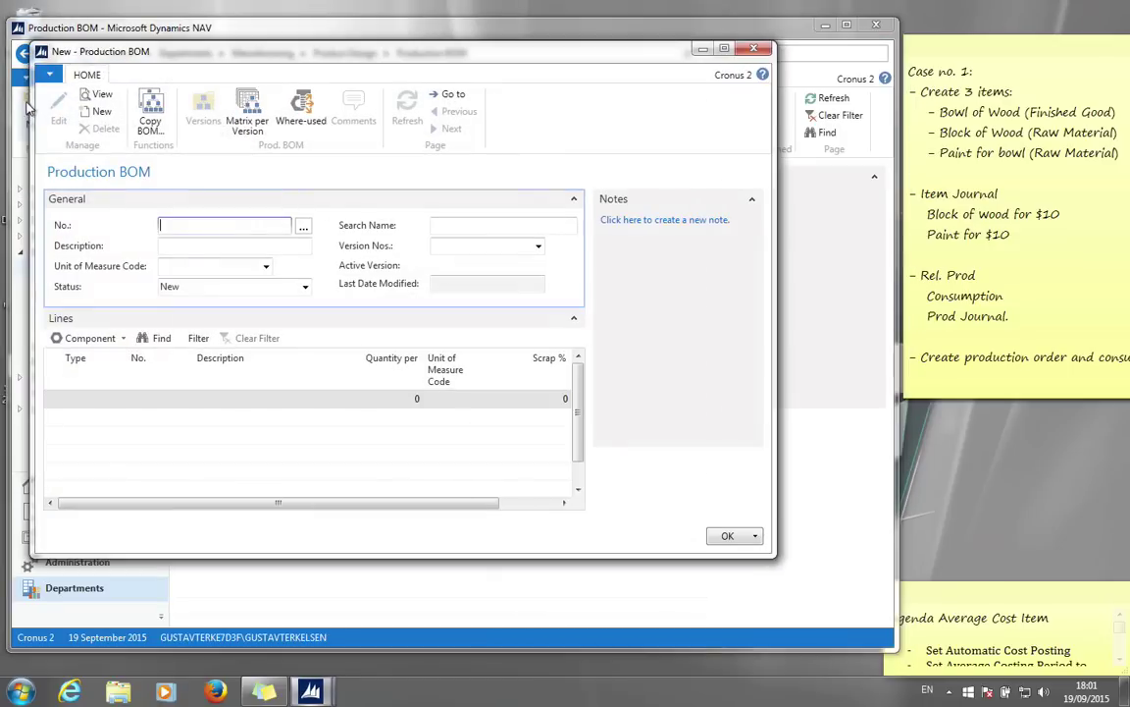
# Give the new production BOM the description Bowl of Wood and the unit of measure code PCS
pyautogui.click(178, 244)
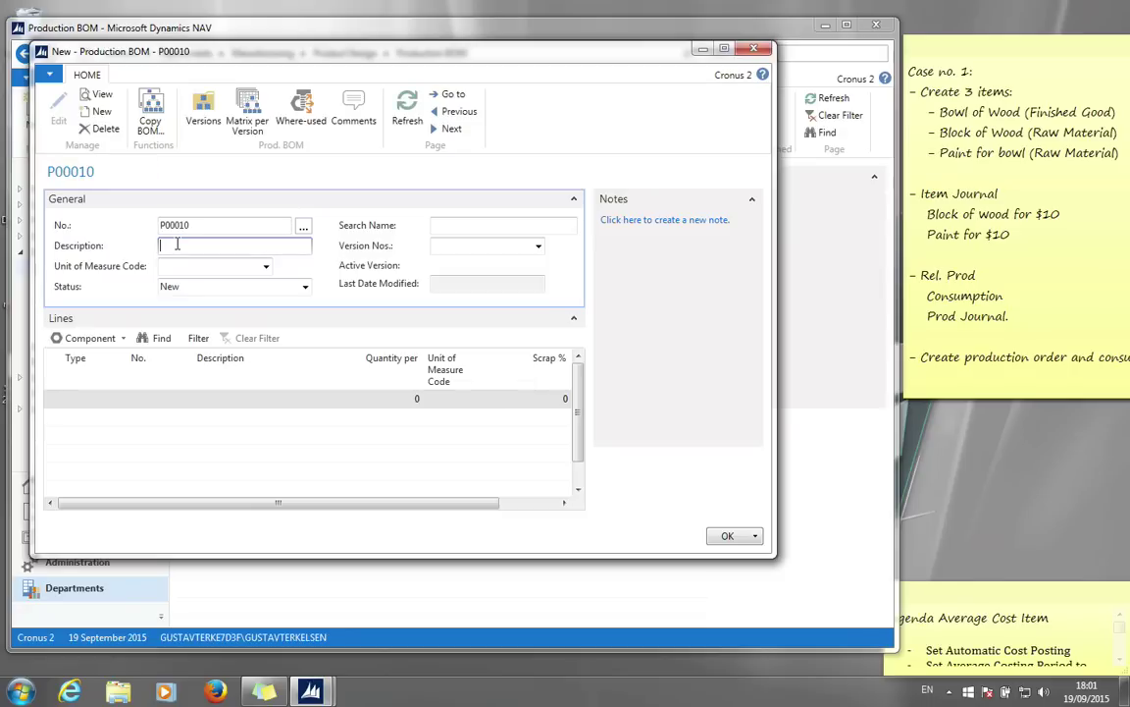
pyautogui.write('Bowl of Wood')
pyautogui.press('Tab')
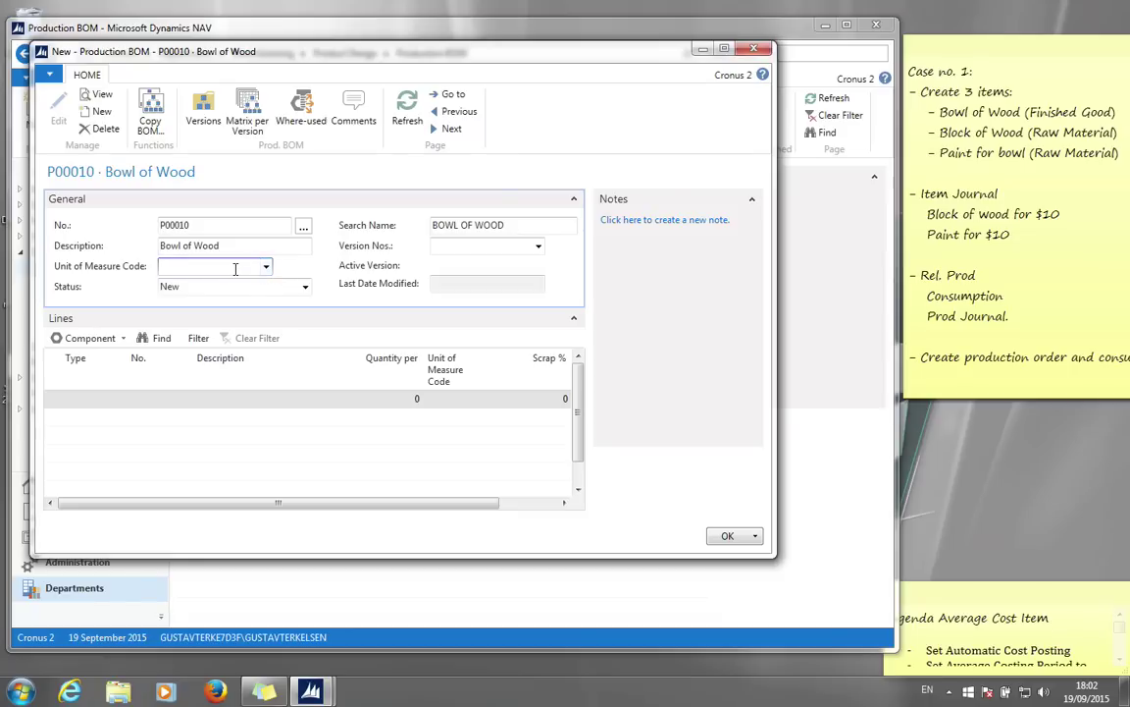
pyautogui.write('p')
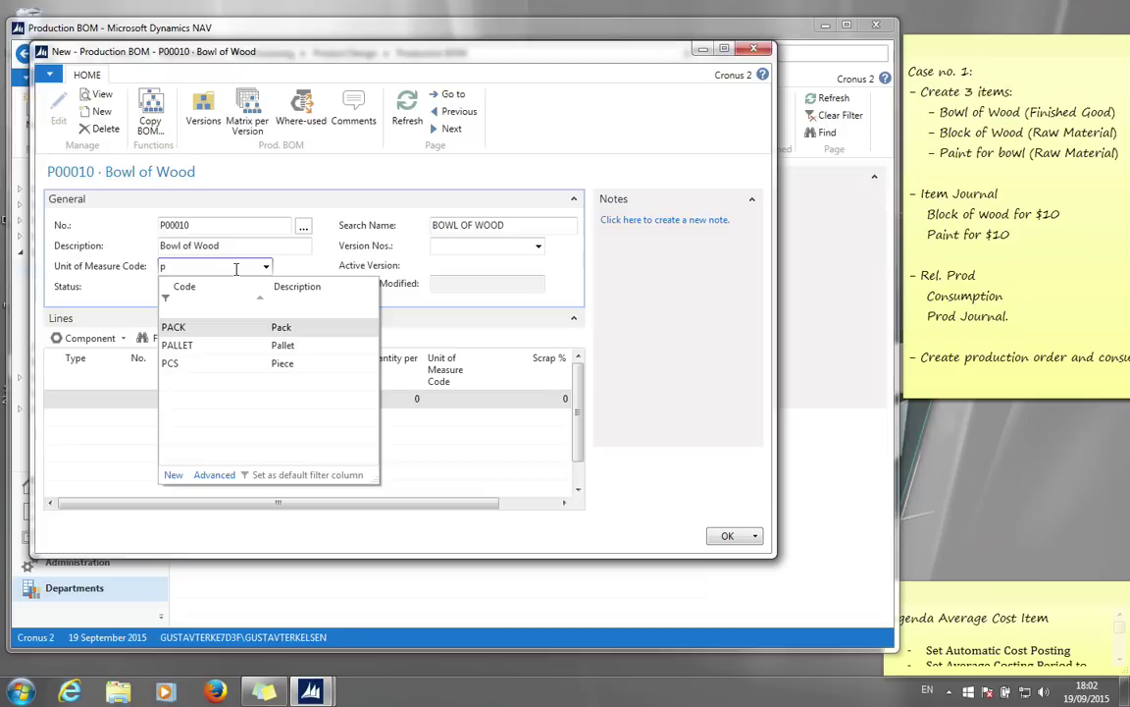
pyautogui.write('cs')
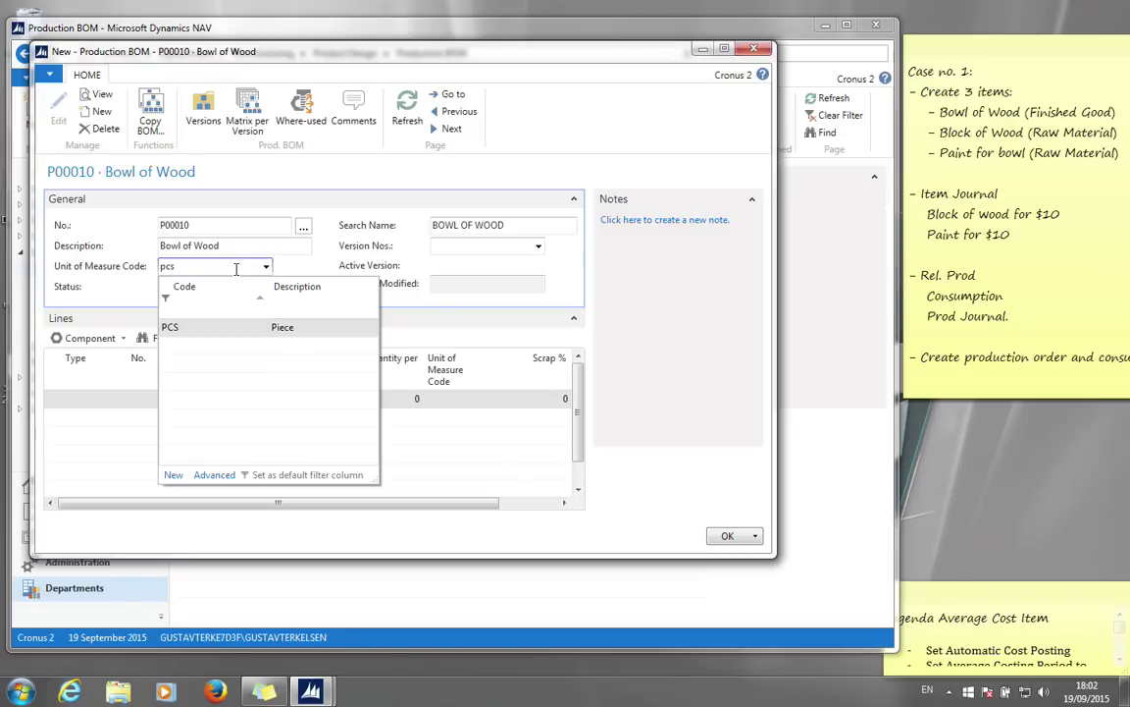
pyautogui.press('Tab')
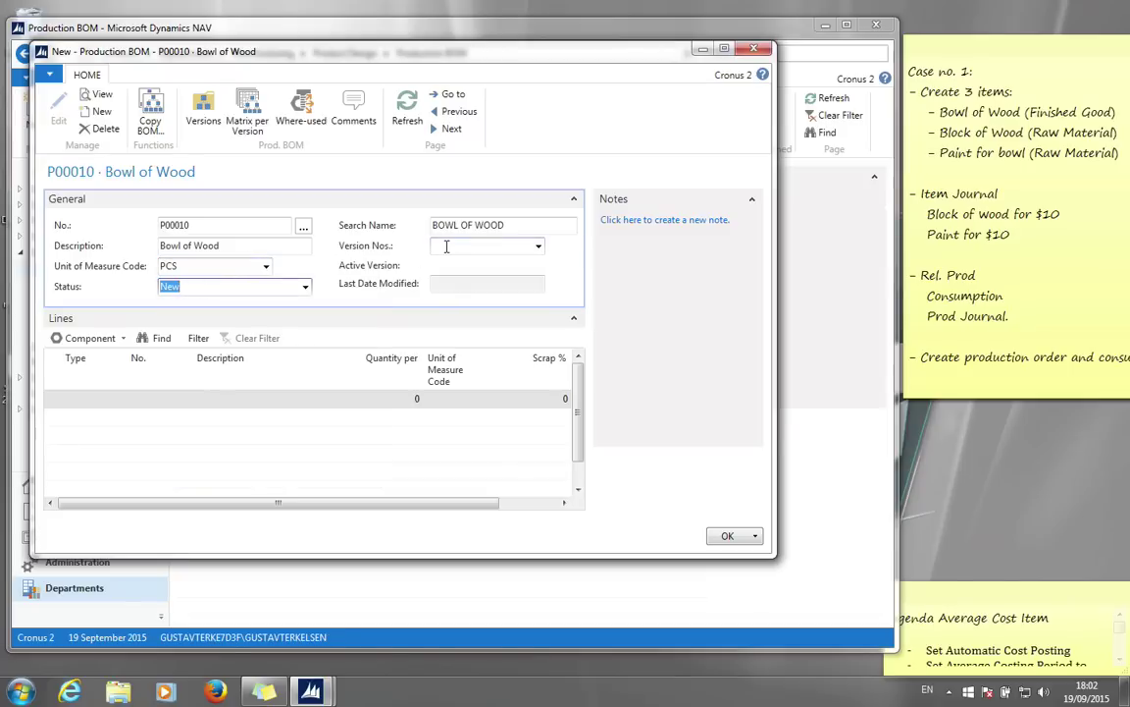
# Add a BOM line of type Item for Block of Wood with a quantity per of 1
pyautogui.click(85, 401)
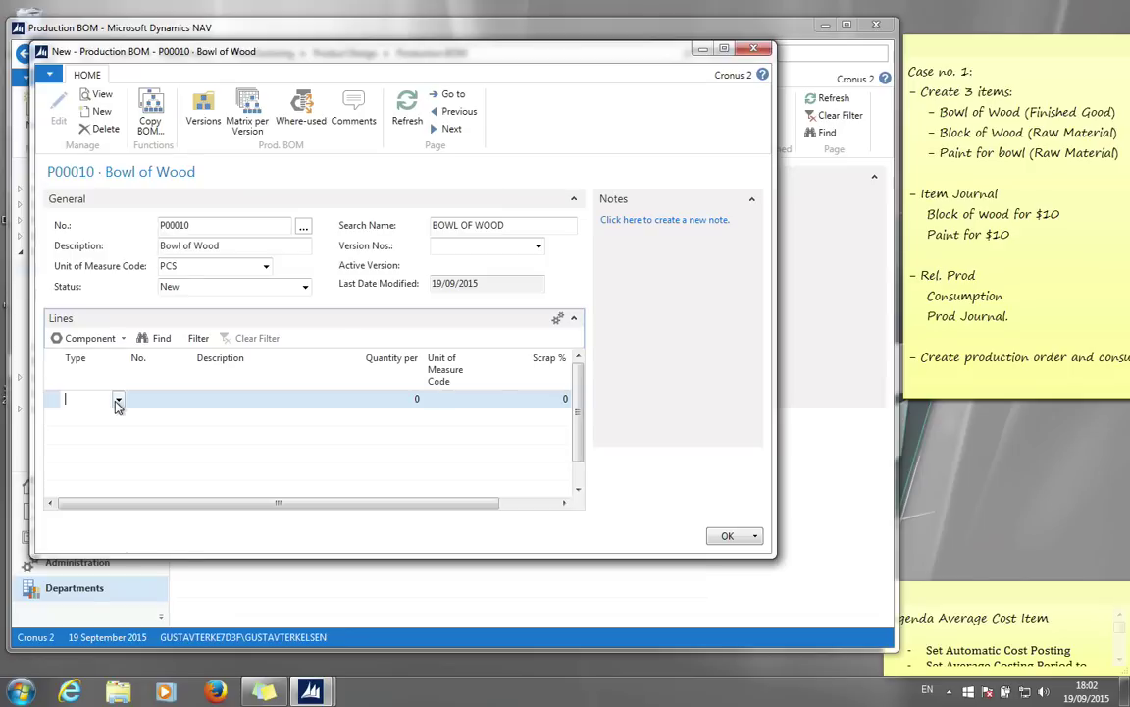
pyautogui.click(116, 400)
pyautogui.click(76, 435)
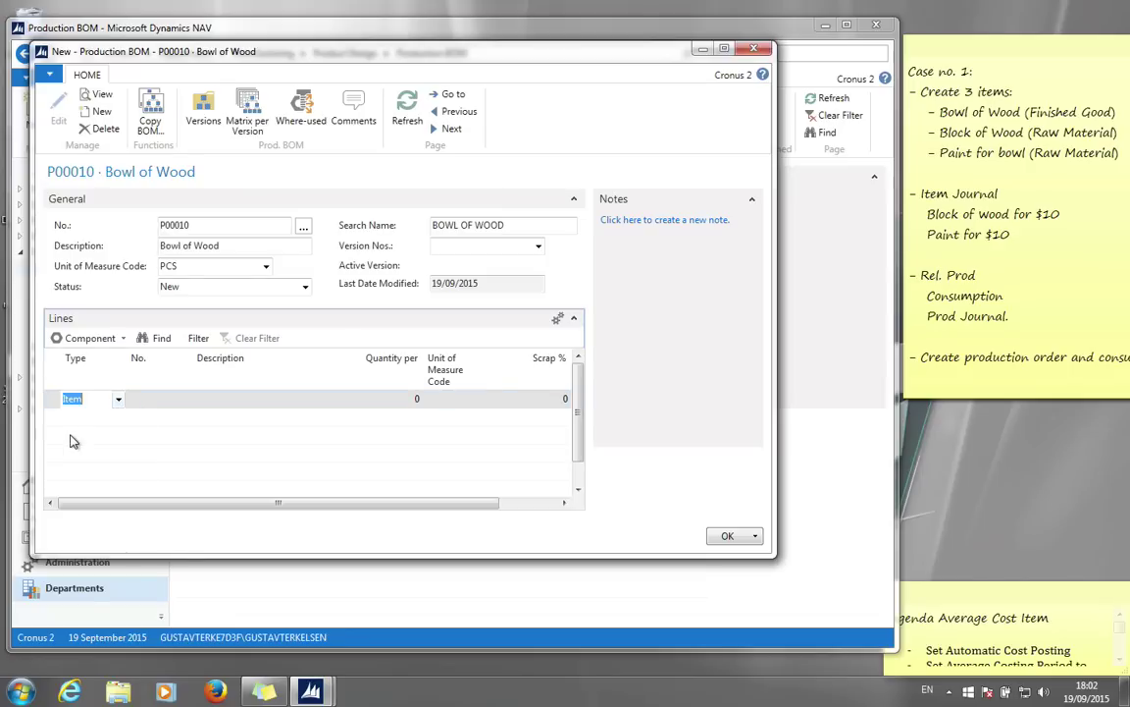
pyautogui.click(186, 401)
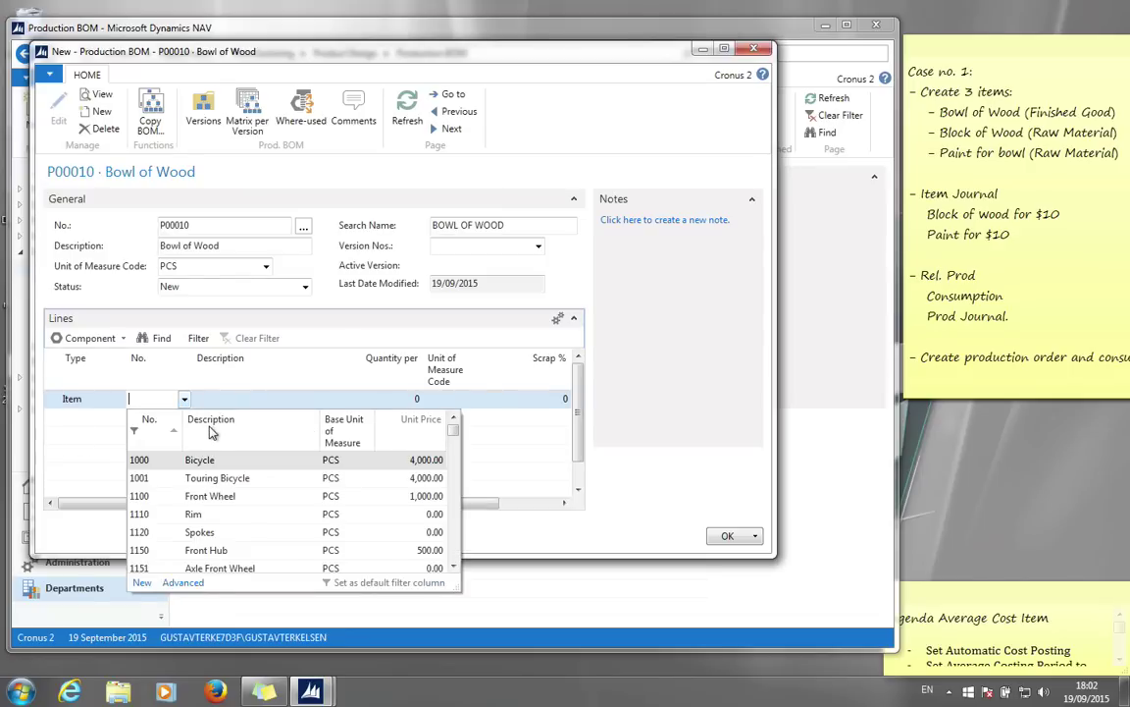
pyautogui.click(211, 427)
pyautogui.click(153, 398)
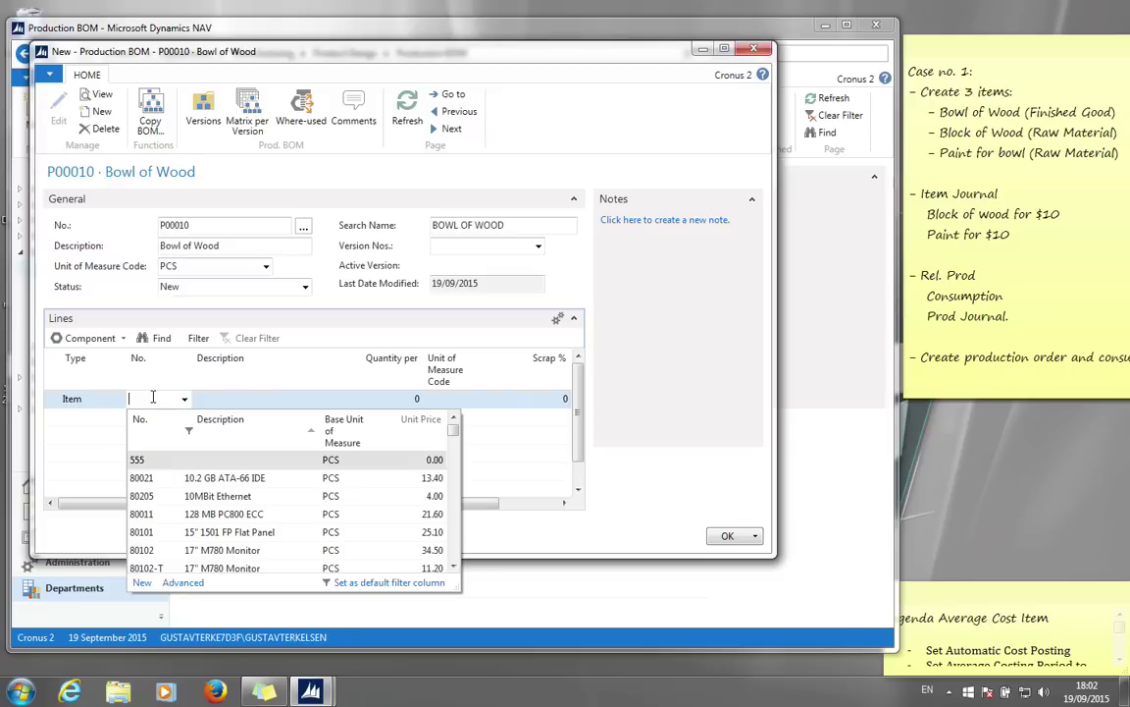
pyautogui.write('block')
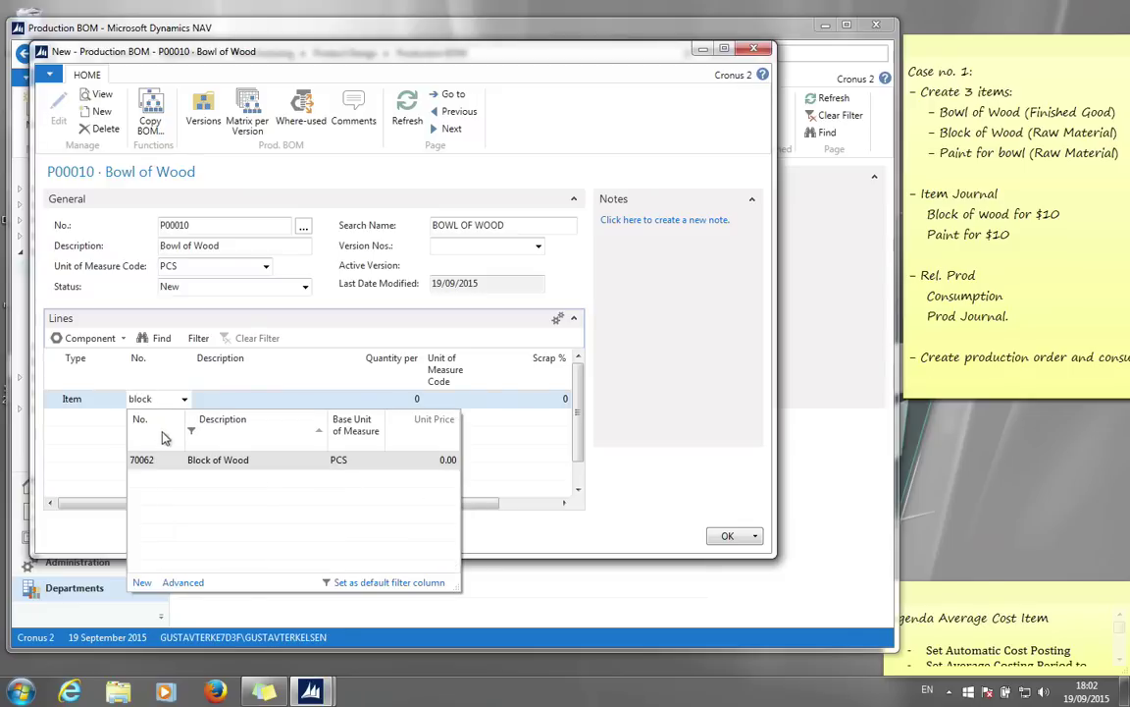
pyautogui.click(207, 463)
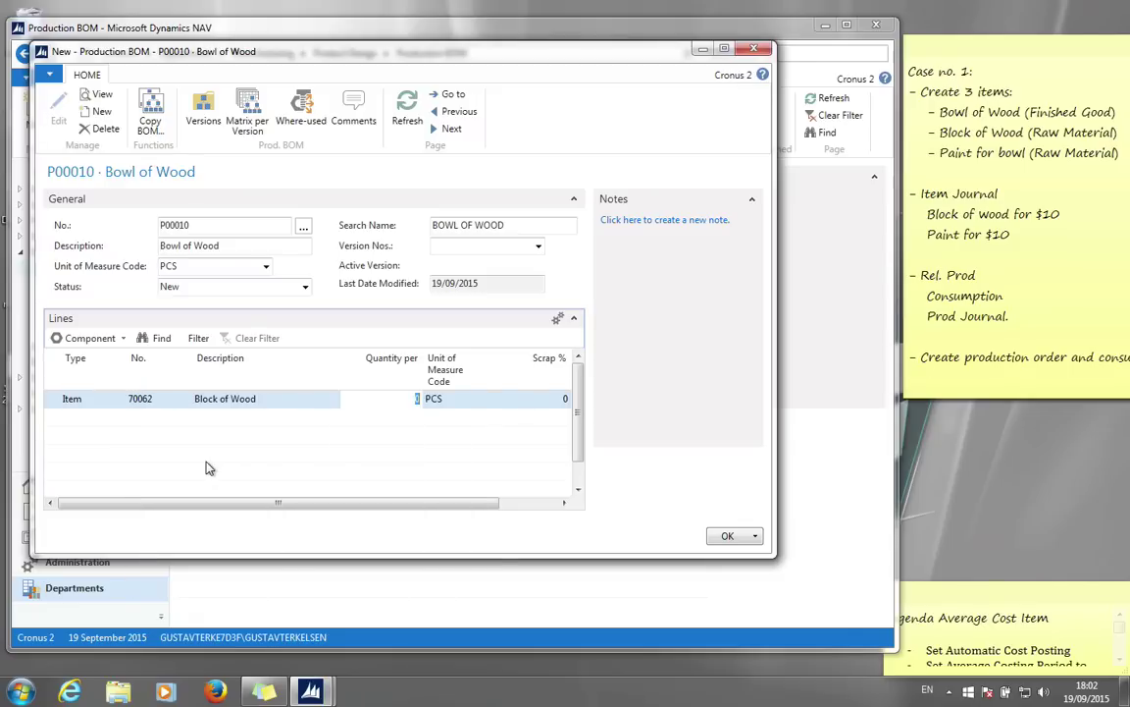
pyautogui.press('Tab')
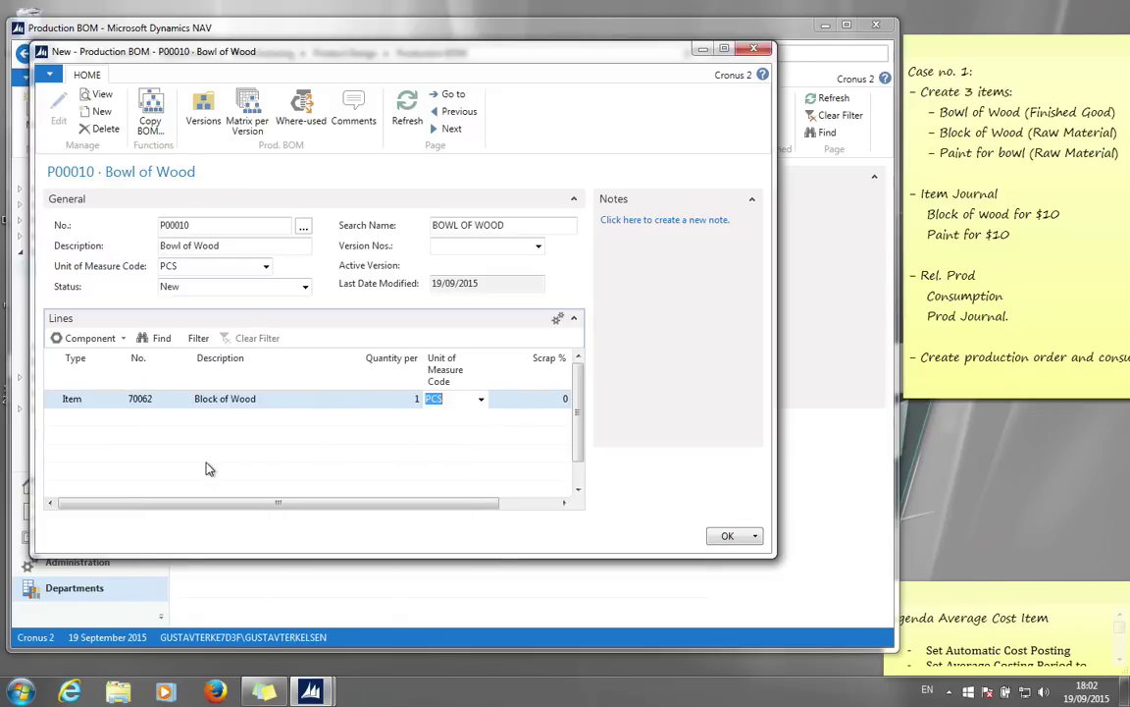
# Add a second BOM line of type Item for Paint for bowl of Wood with a quantity per of 0.1
pyautogui.press('Tab')
pyautogui.press('Tab')
pyautogui.press('Tab')
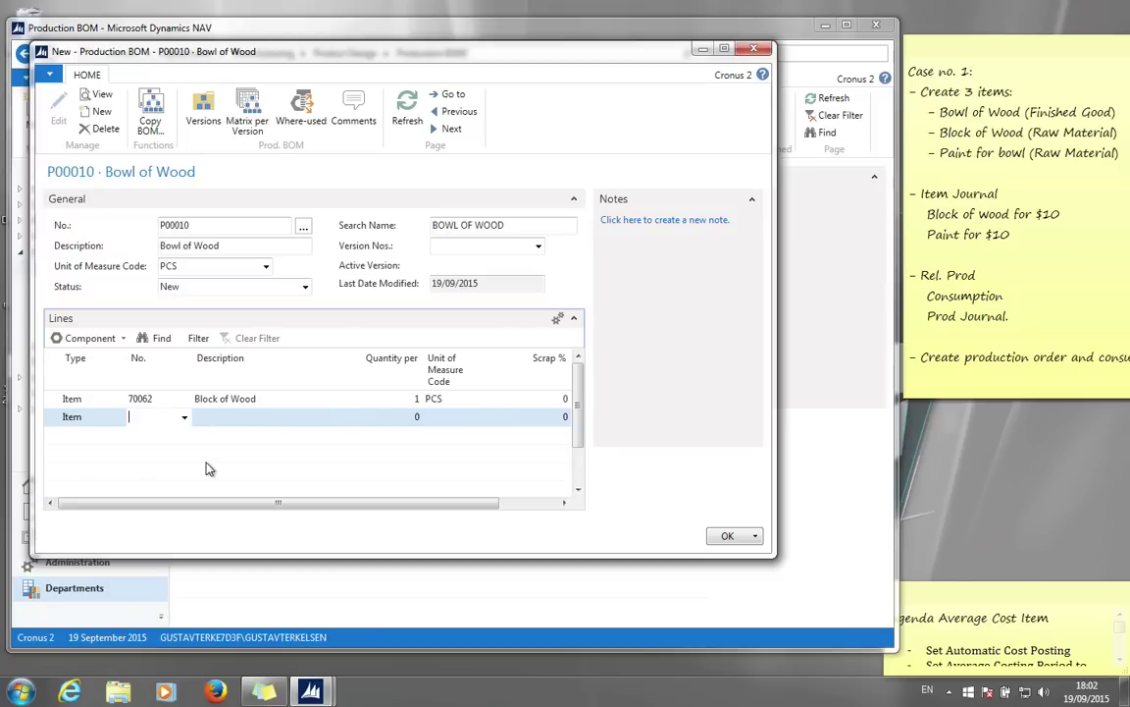
pyautogui.click(184, 417)
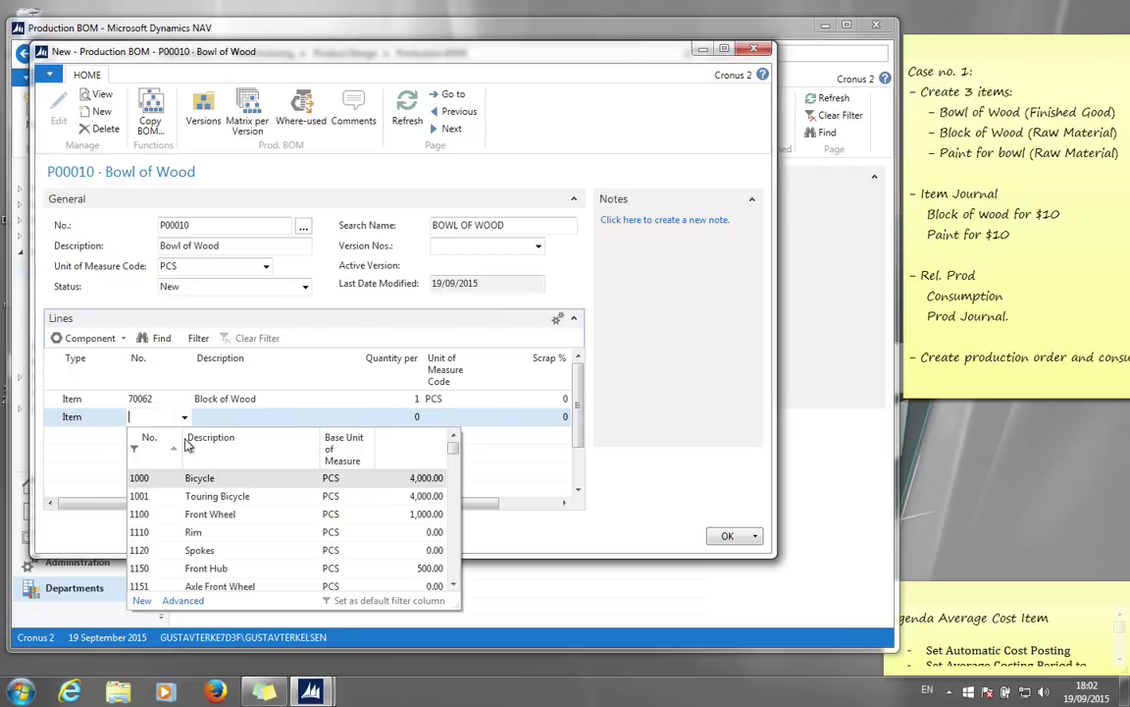
pyautogui.click(218, 451)
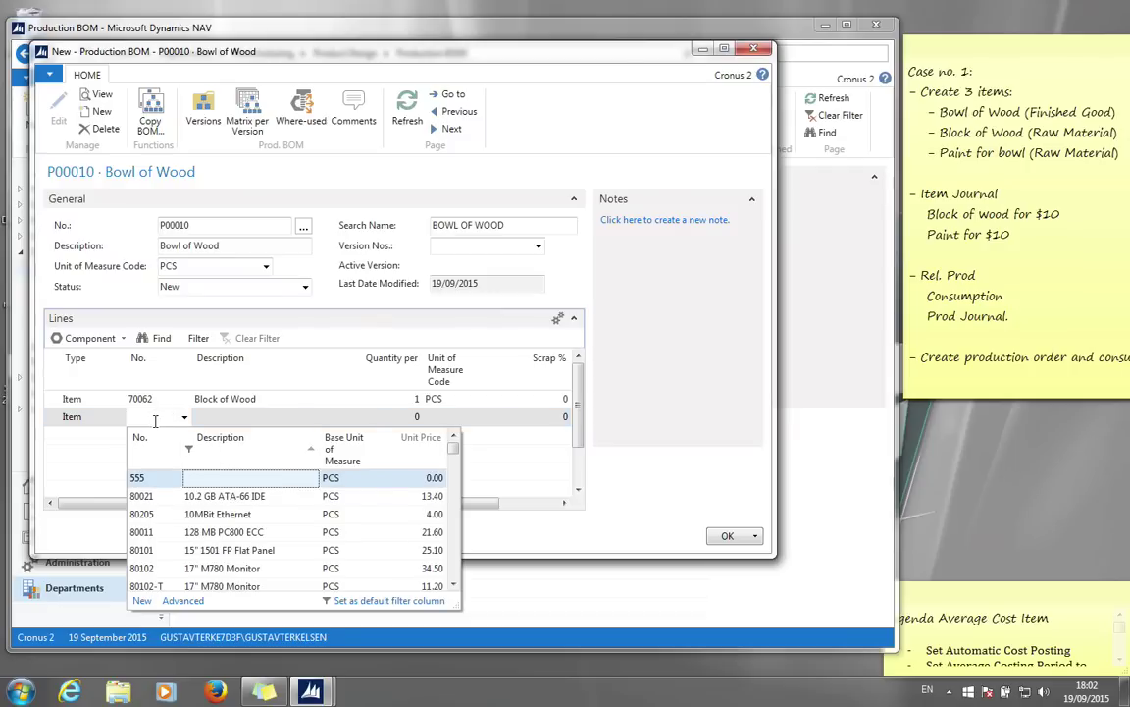
pyautogui.write('paint')
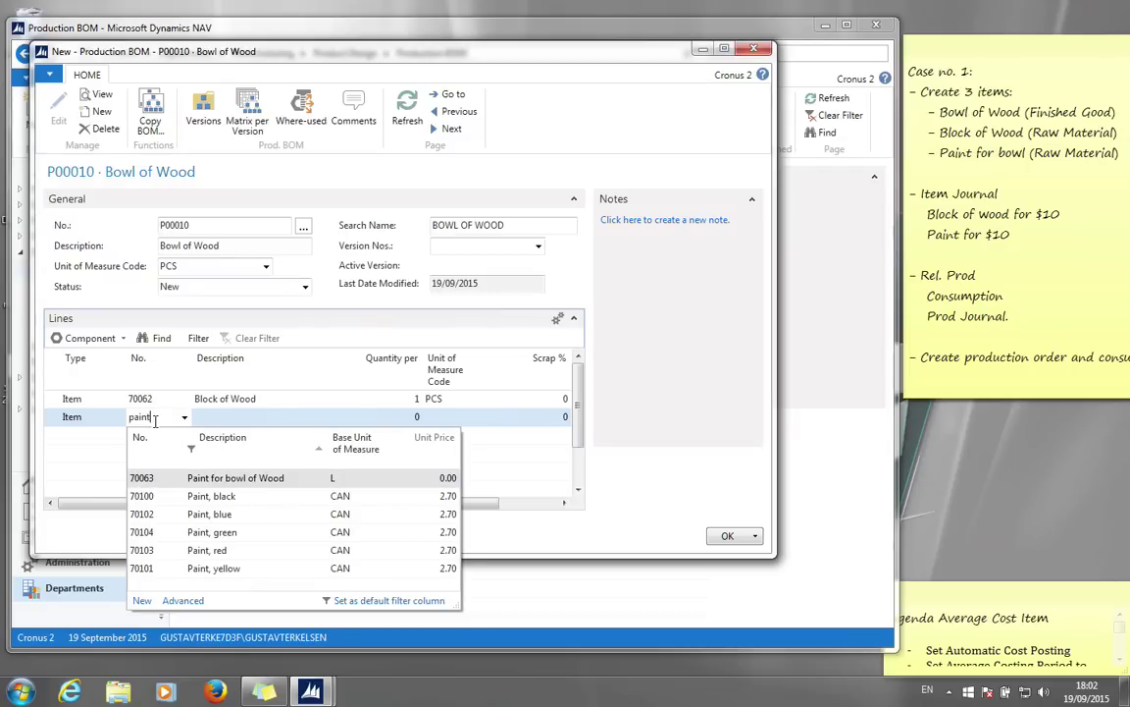
pyautogui.click(221, 484)
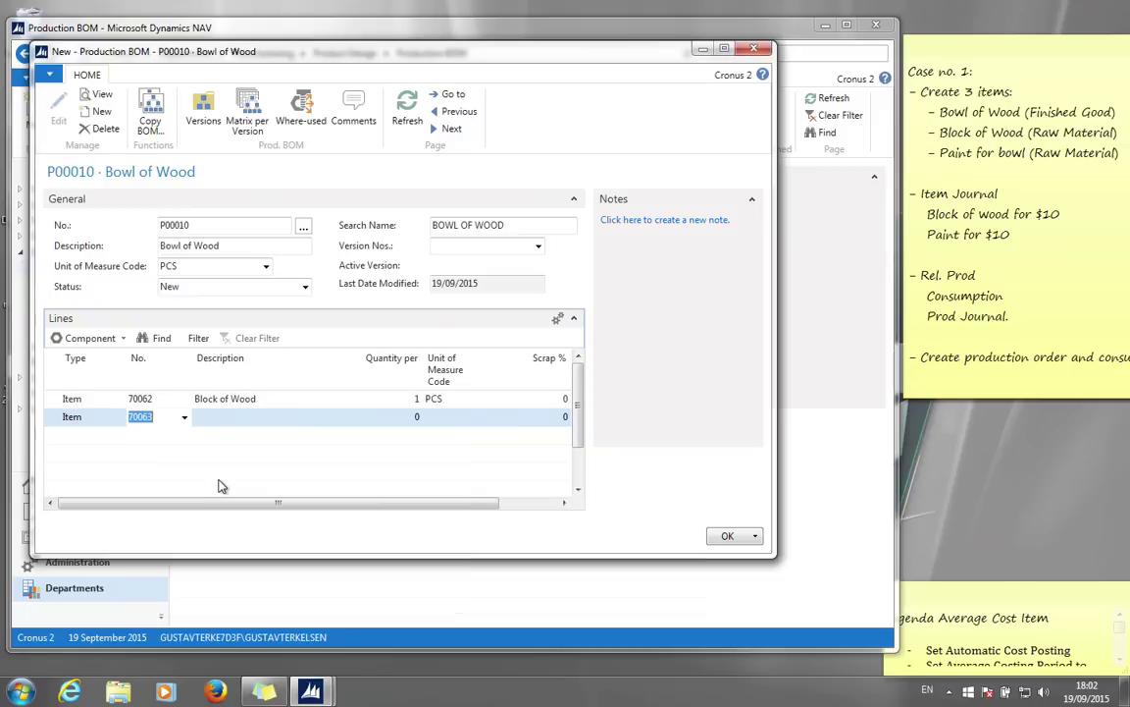
pyautogui.write('0')
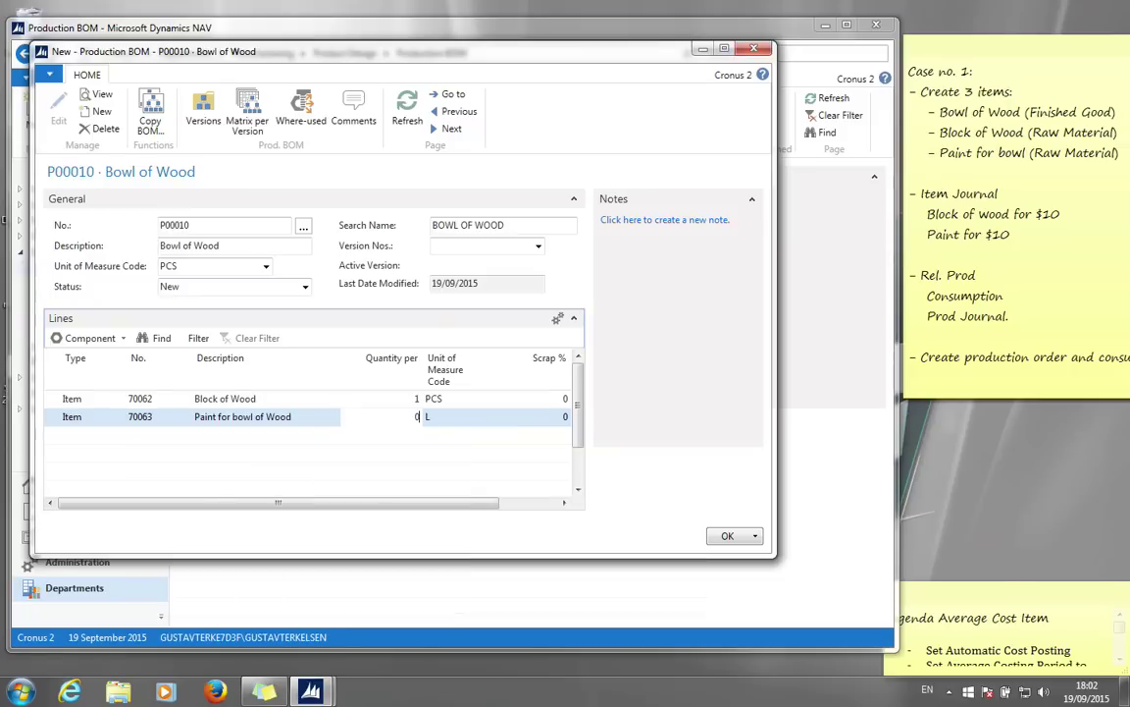
pyautogui.write('.1')
pyautogui.press('Tab')
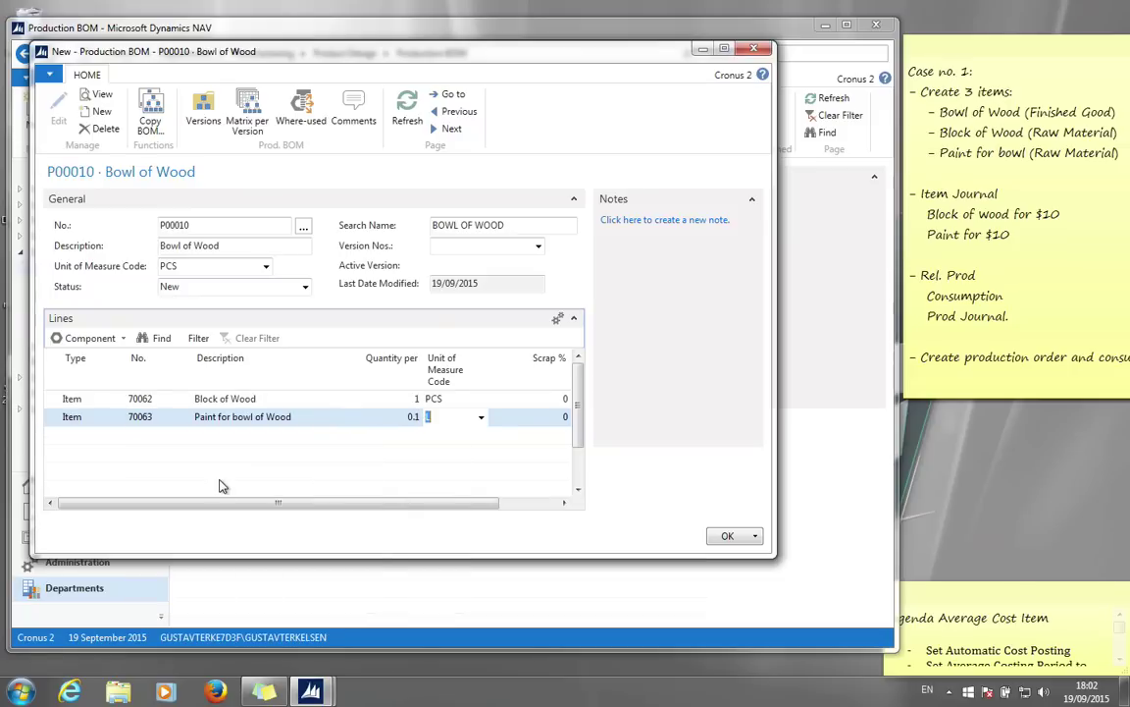
pyautogui.press('Up')
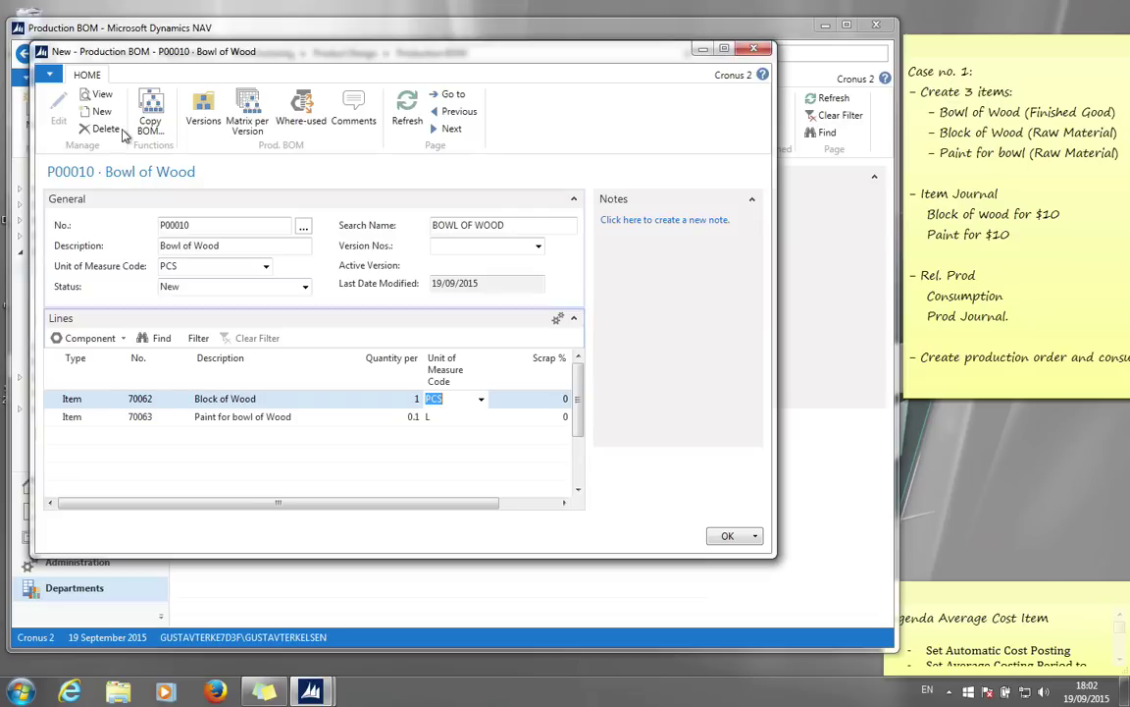
# Set the Bowl of Wood production BOM's status to Certified and close the BOM
pyautogui.click(306, 287)
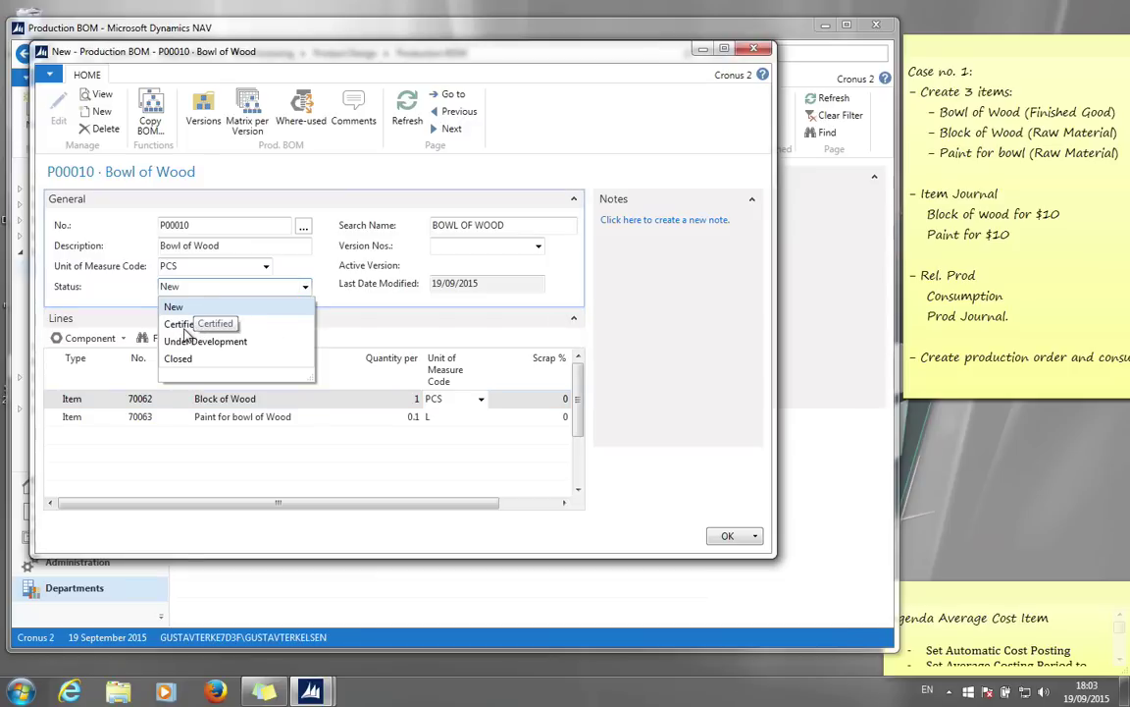
pyautogui.click(179, 325)
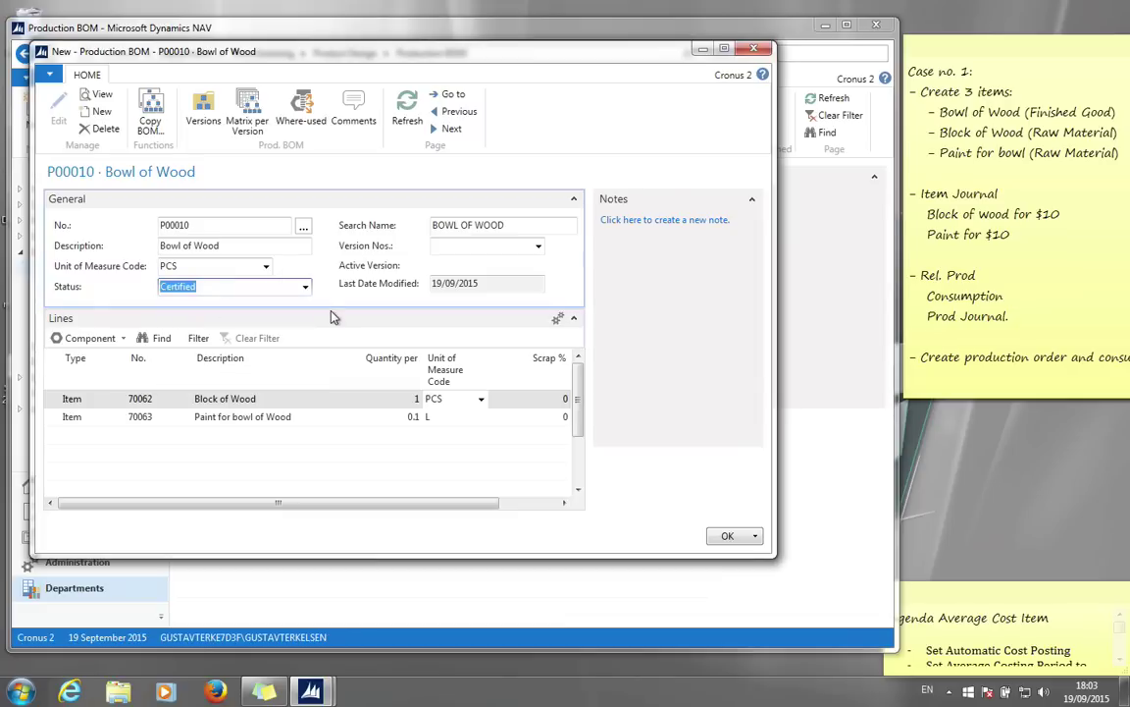
pyautogui.press('Tab')
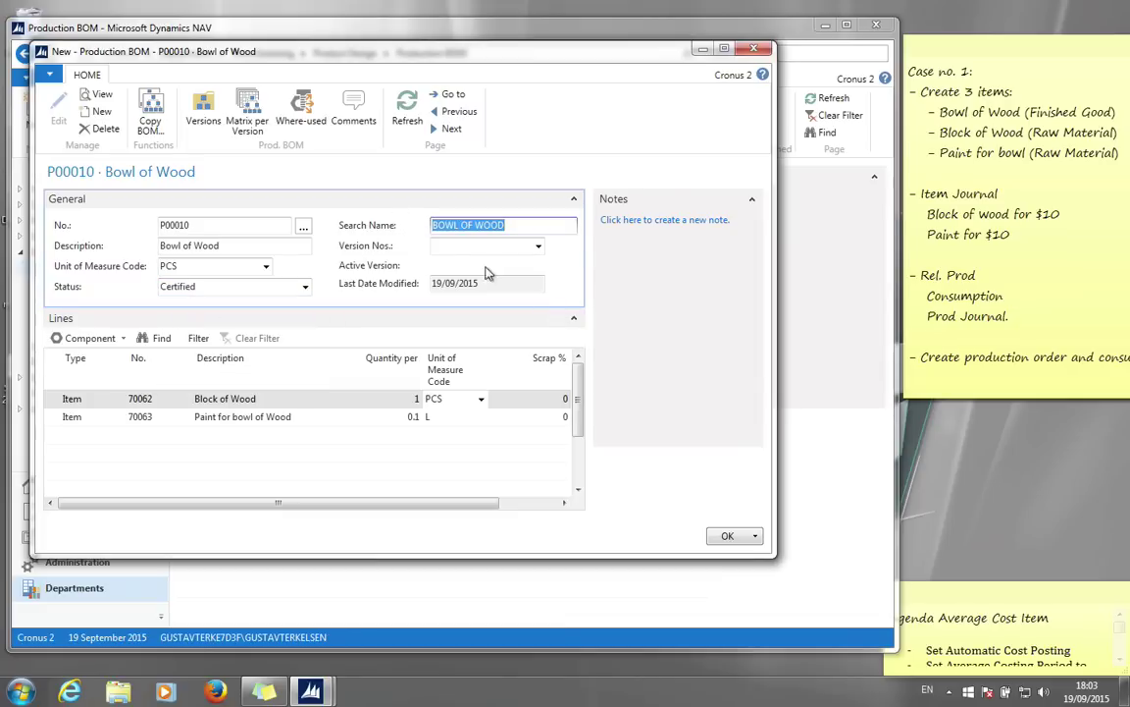
pyautogui.click(725, 535)
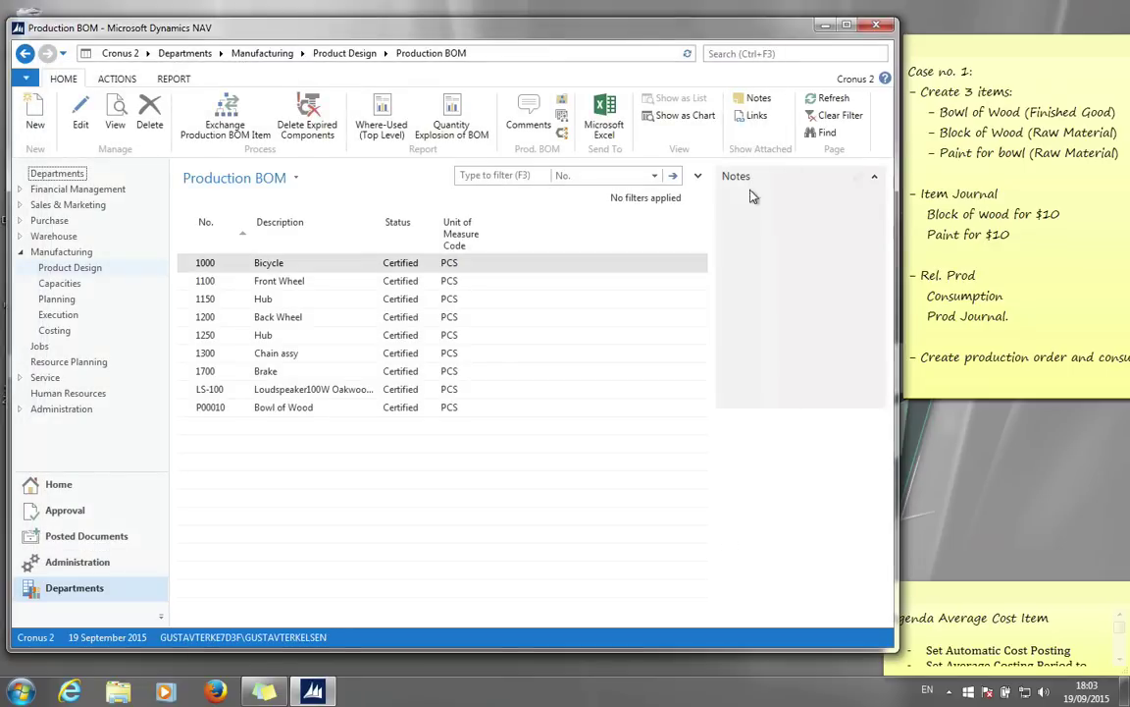
# Find the Items list and open the item card for Bowl of Wood
pyautogui.click(821, 53)
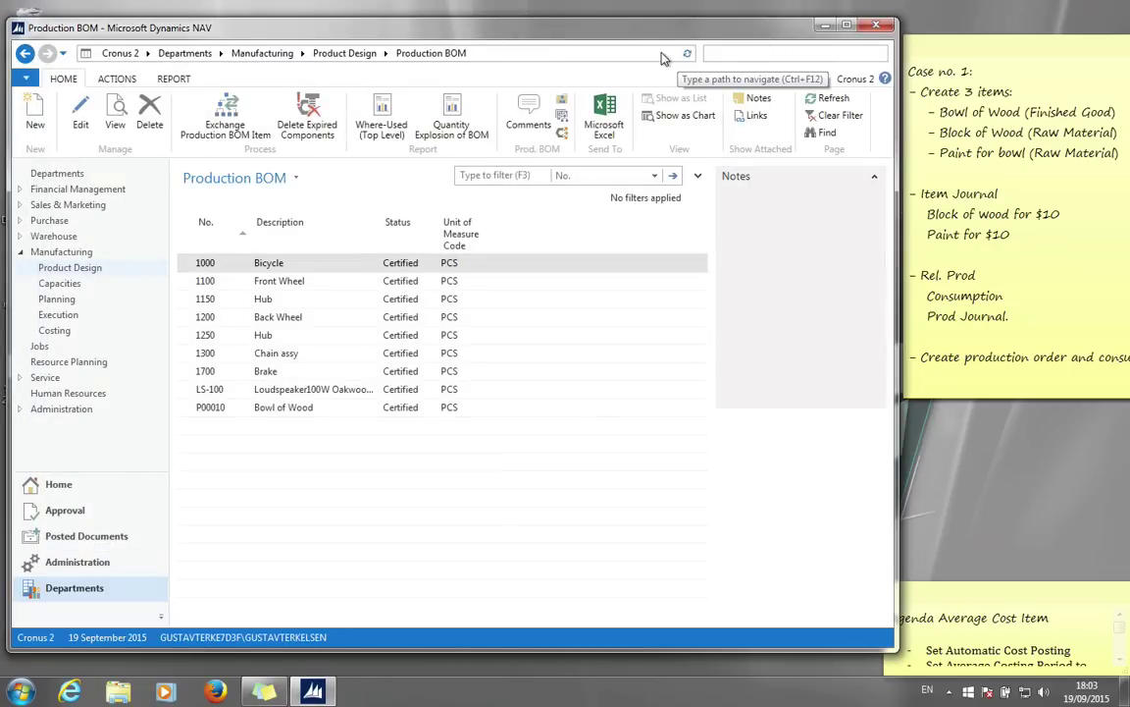
pyautogui.write('items')
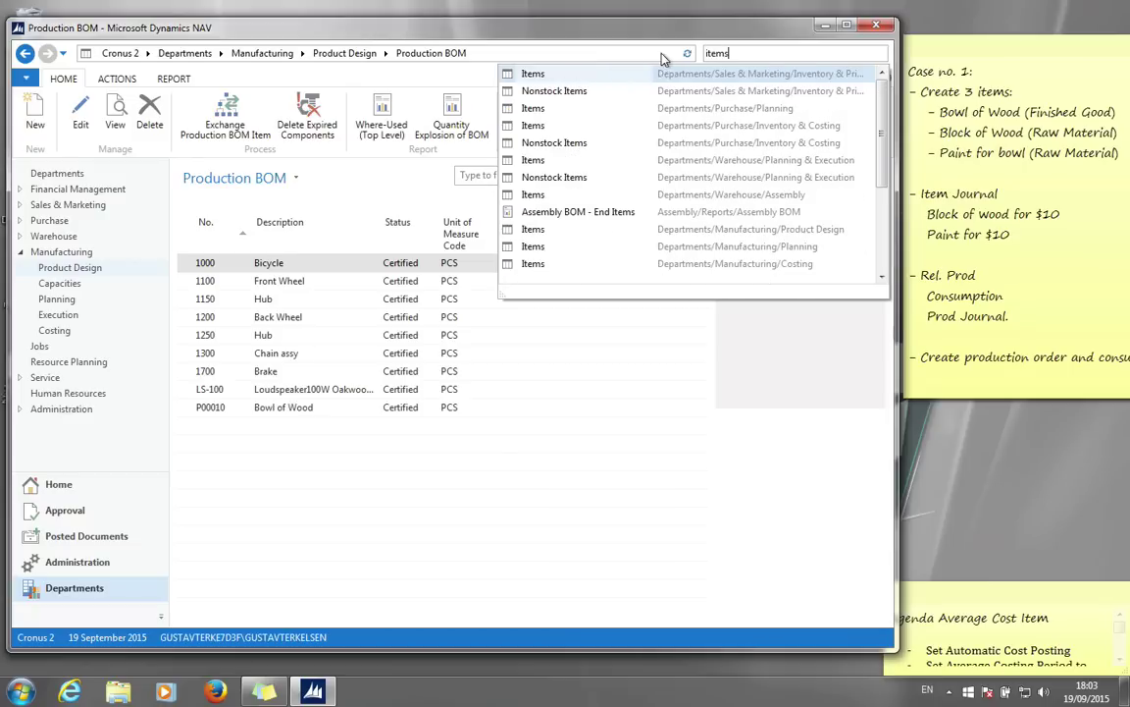
pyautogui.click(532, 74)
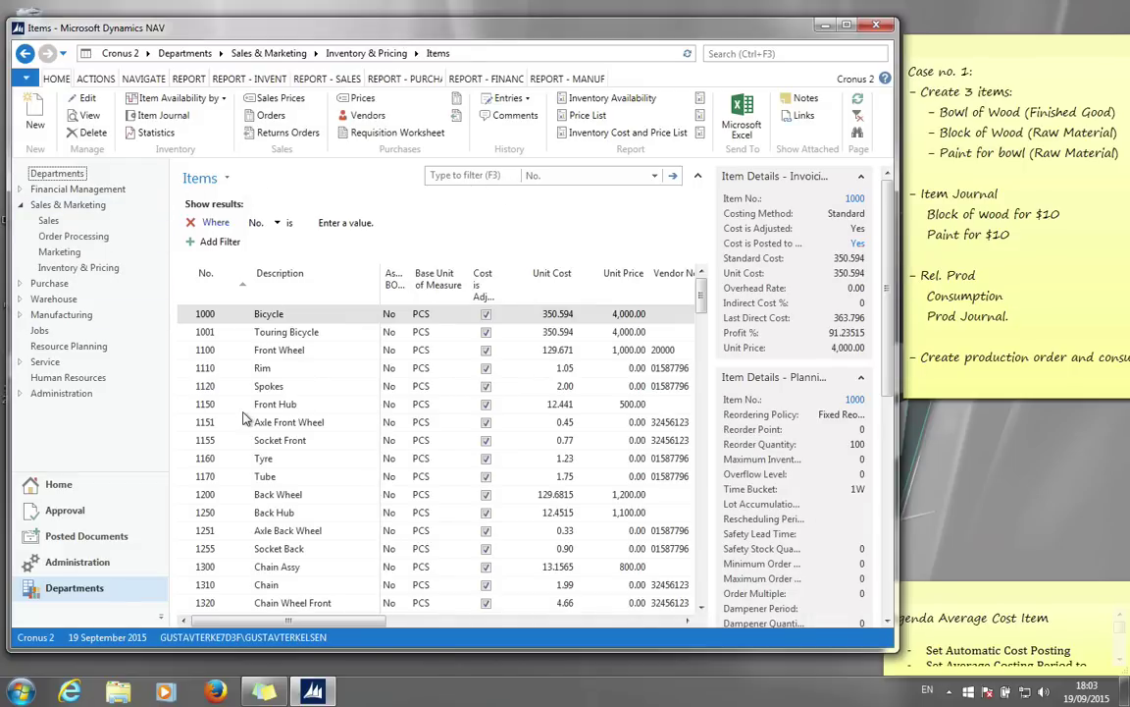
pyautogui.click(280, 441)
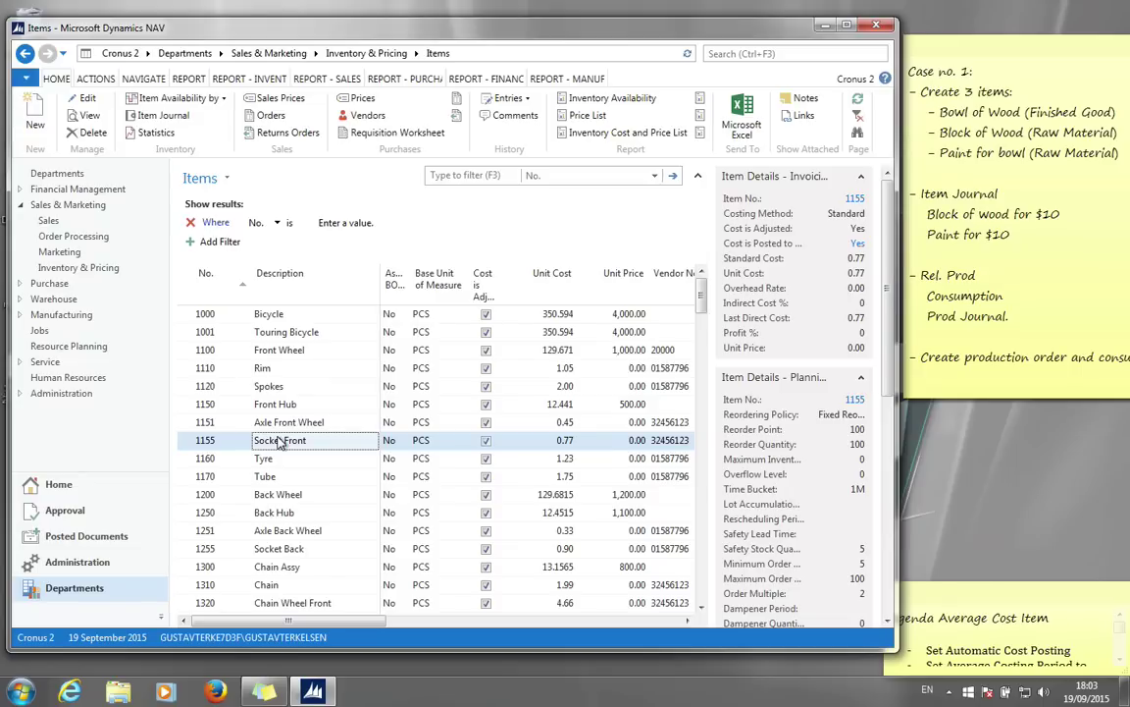
pyautogui.scroll(-20, 279, 441)
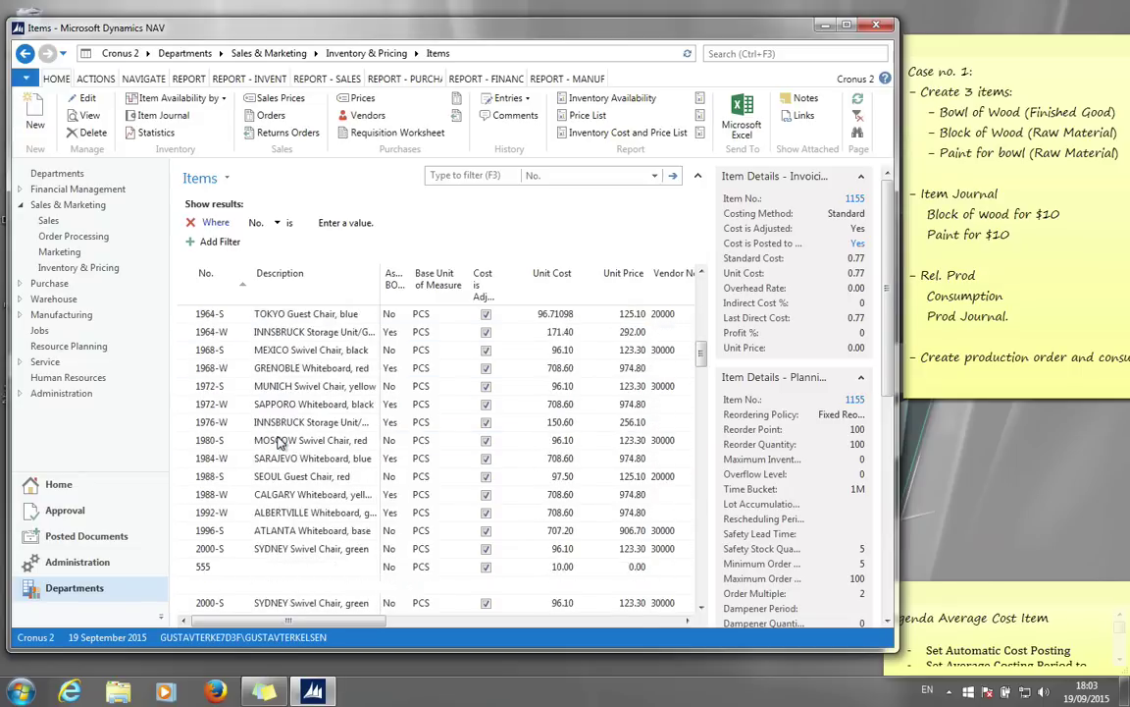
pyautogui.scroll(-10, 280, 442)
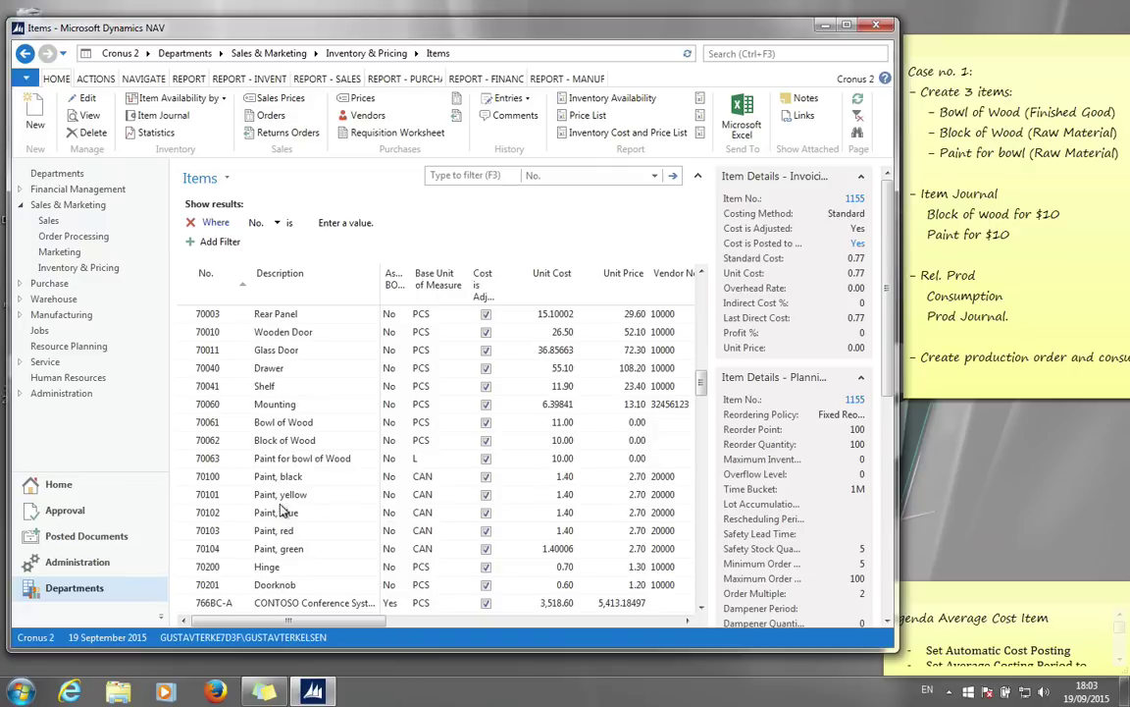
pyautogui.scroll(-1, 263, 506)
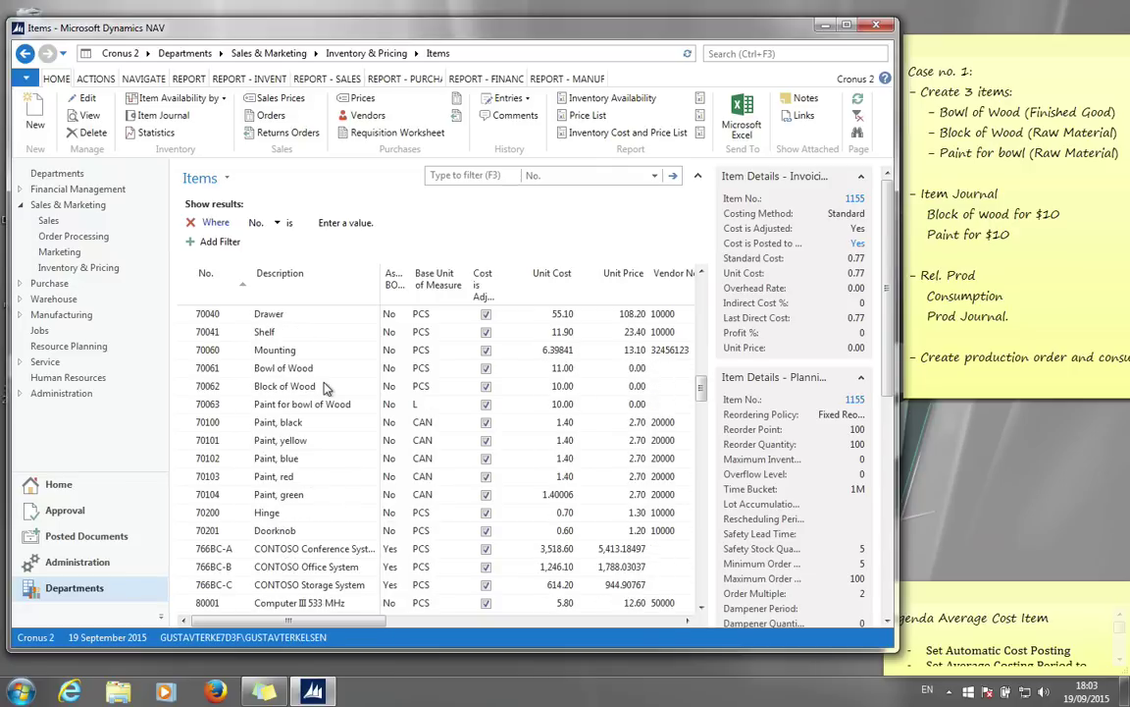
pyautogui.click(271, 371)
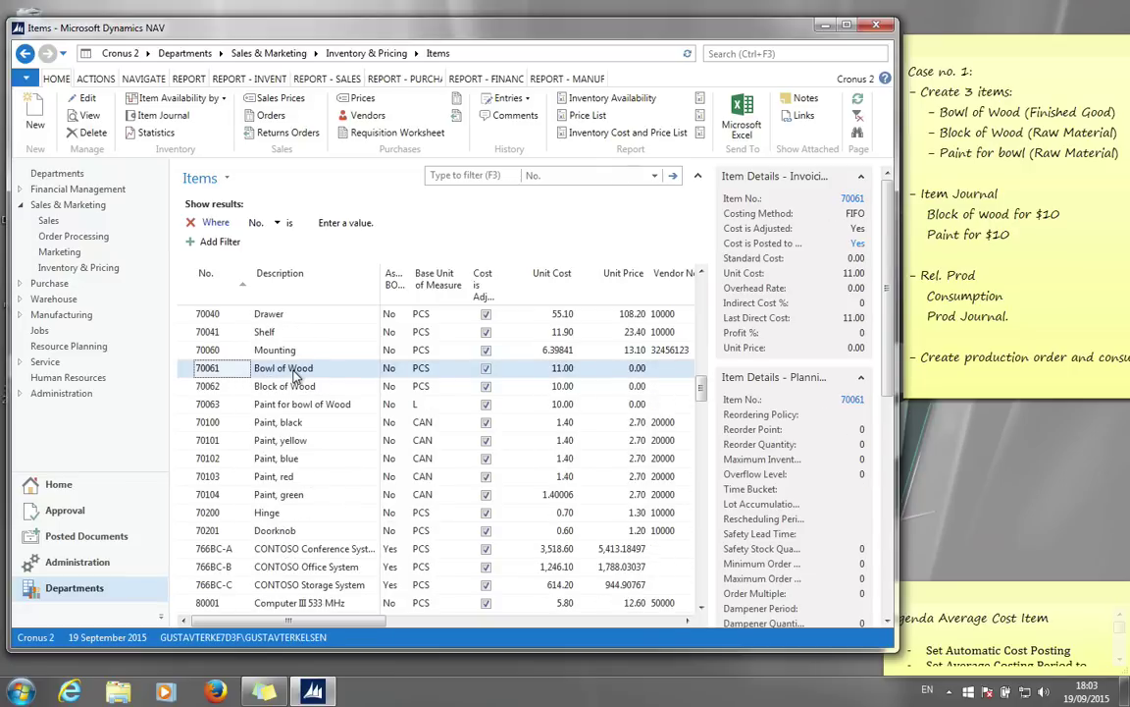
pyautogui.doubleClick(295, 376)
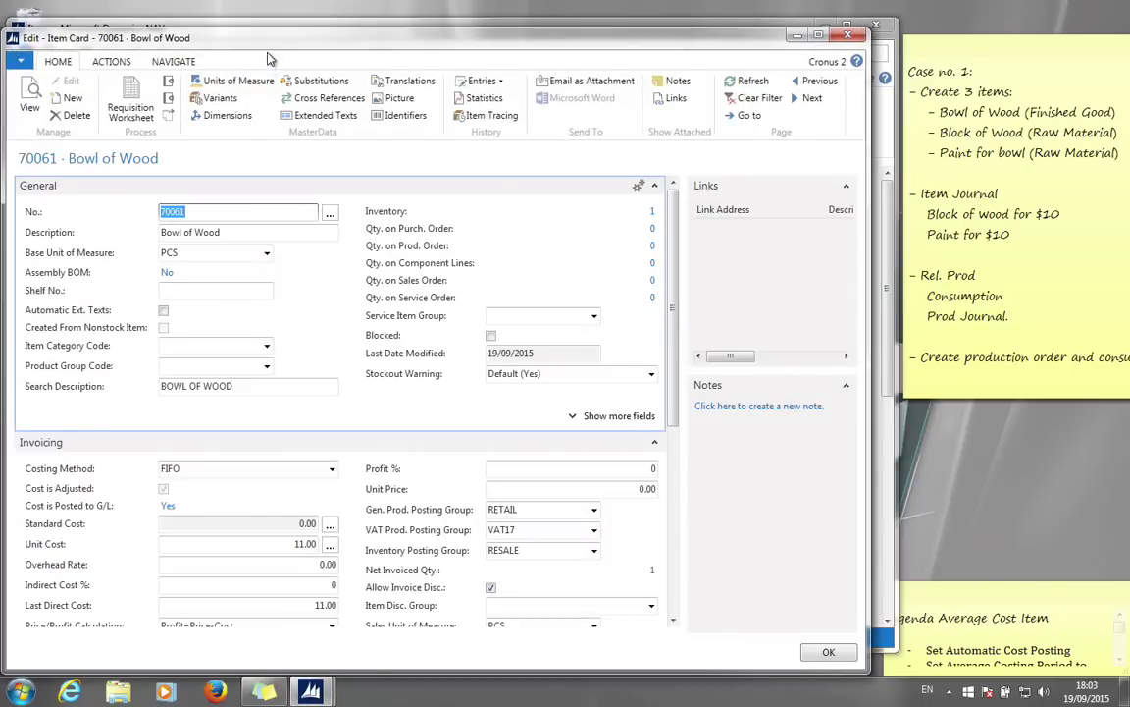
pyautogui.moveTo(258, 37); pyautogui.dragTo(320, 28)
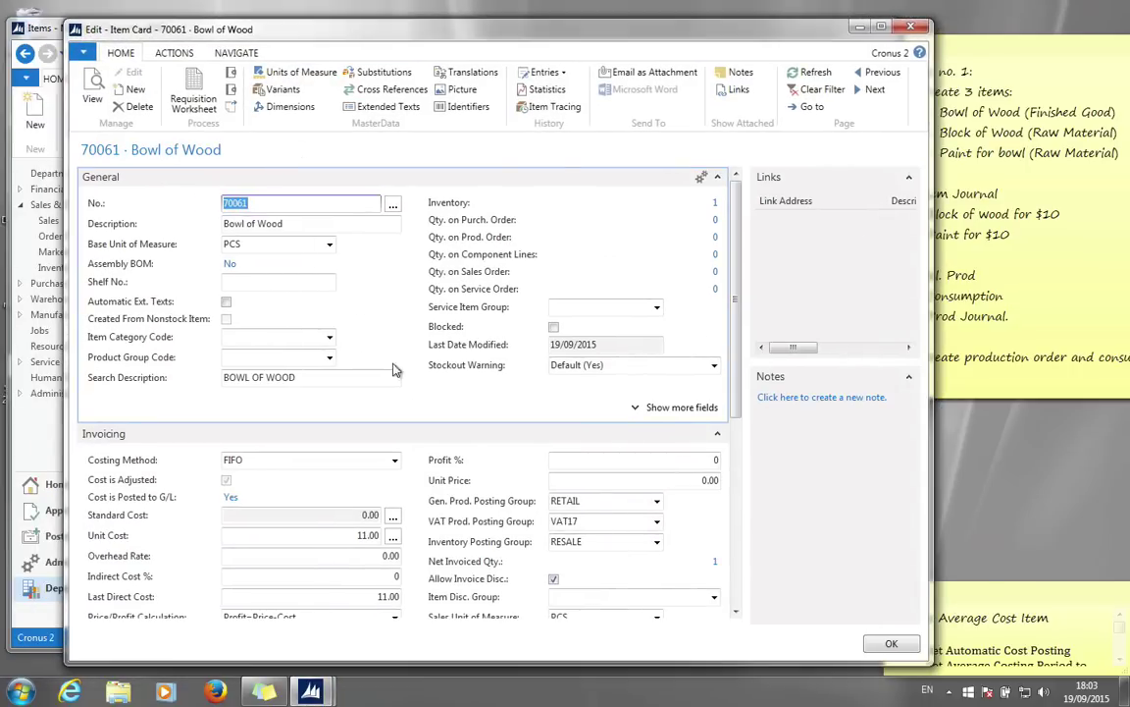
# Assign production BOM P00010 to the Bowl of Wood item in its replenishment settings and close the card
pyautogui.scroll(-6, 463, 476)
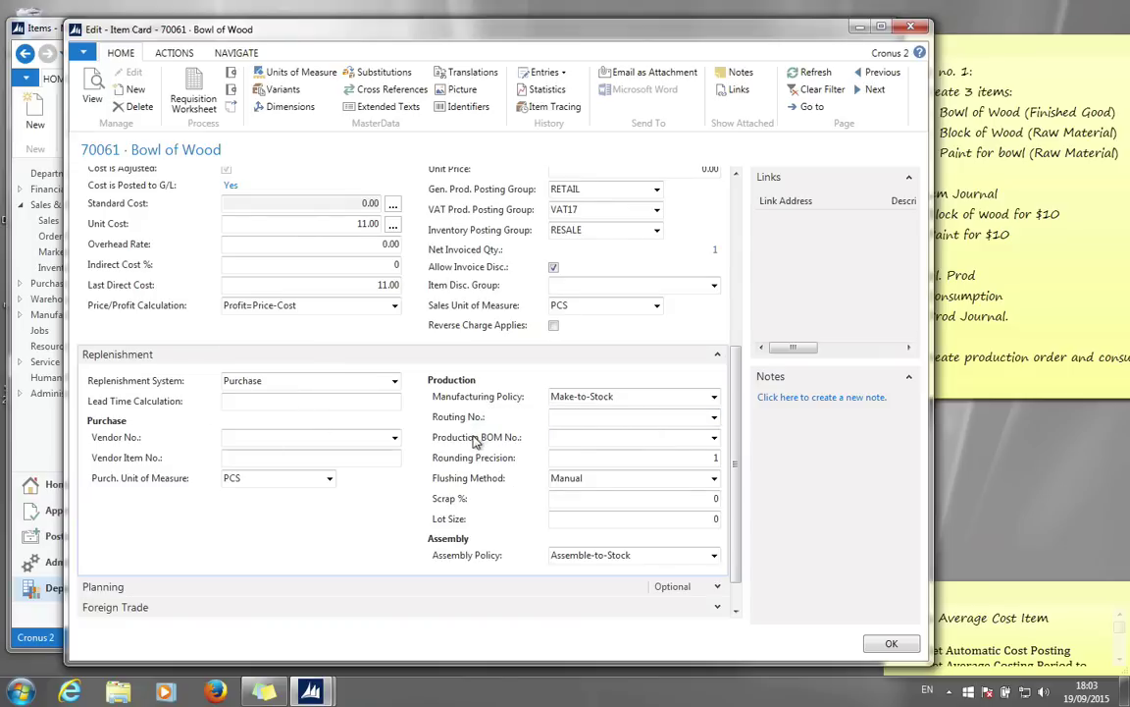
pyautogui.click(715, 437)
pyautogui.scroll(-1, 602, 527)
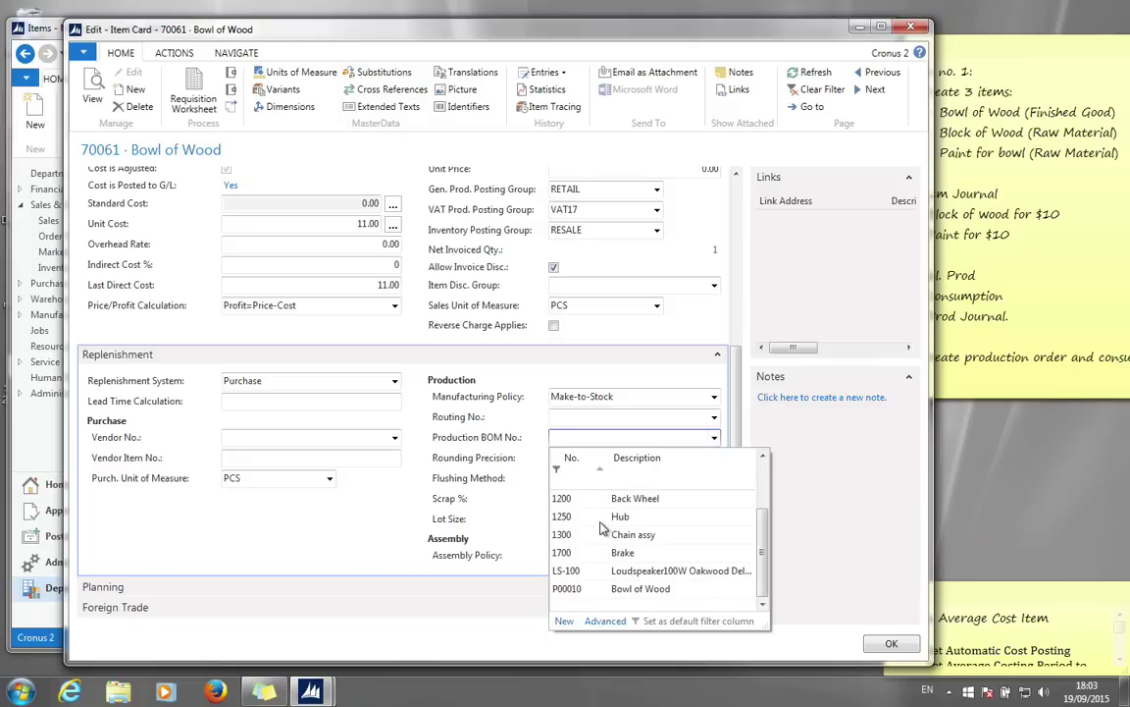
pyautogui.click(639, 589)
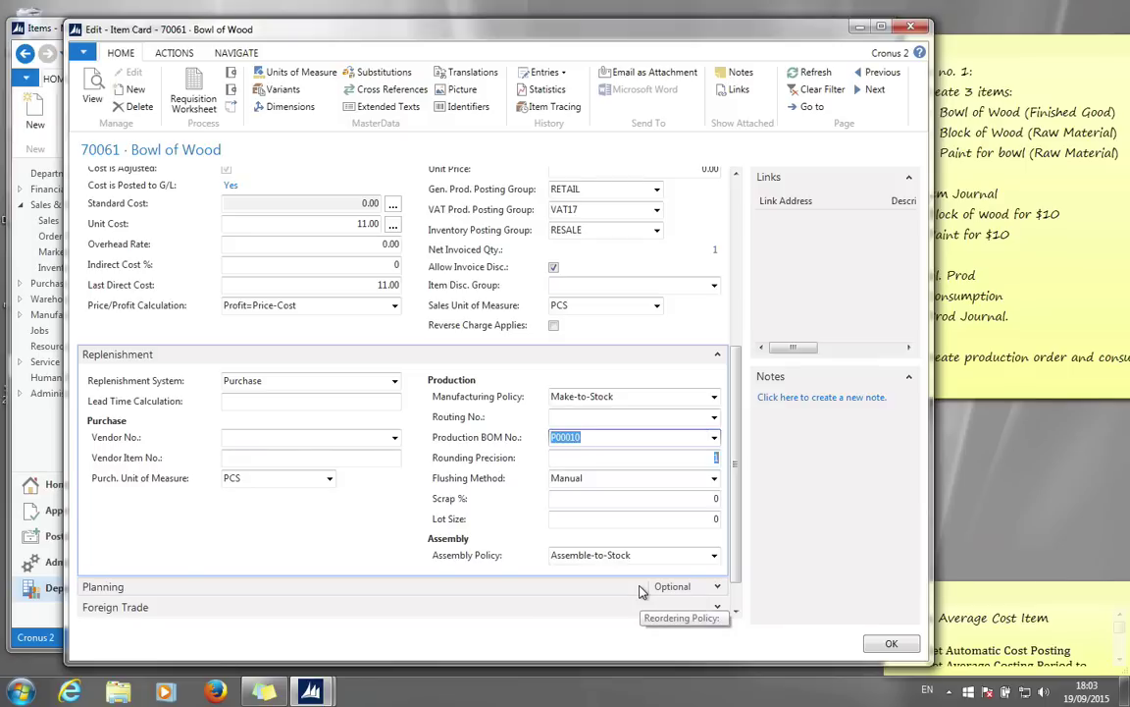
pyautogui.press('Tab')
pyautogui.press('Tab')
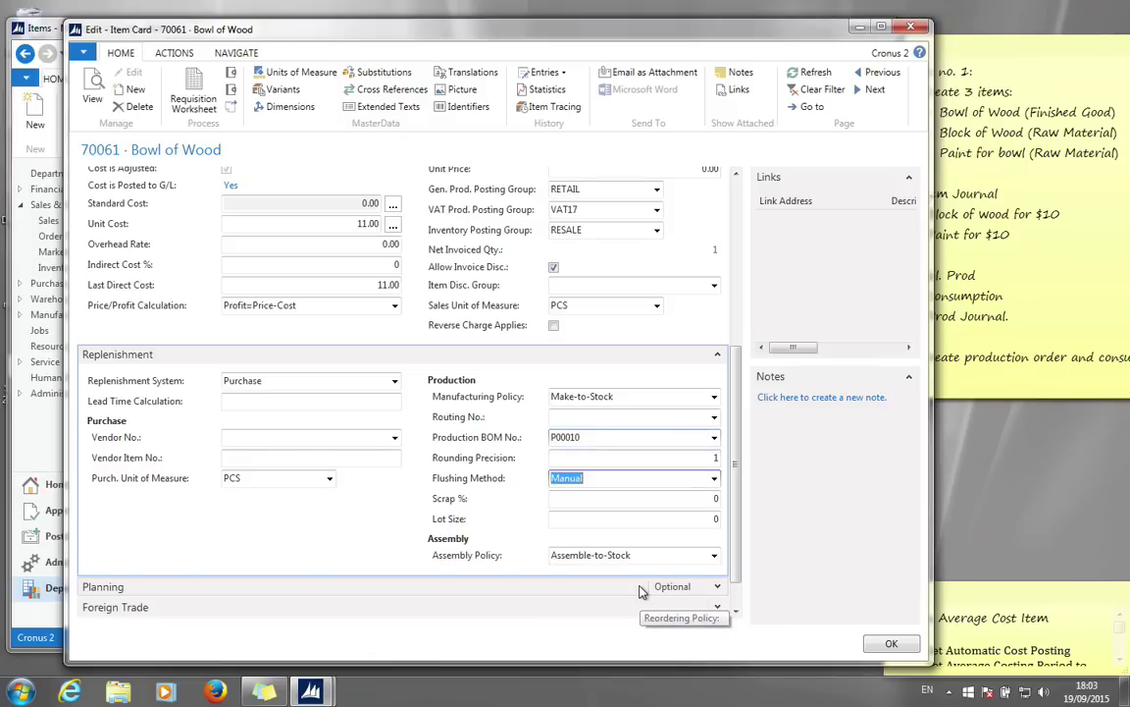
pyautogui.click(890, 642)
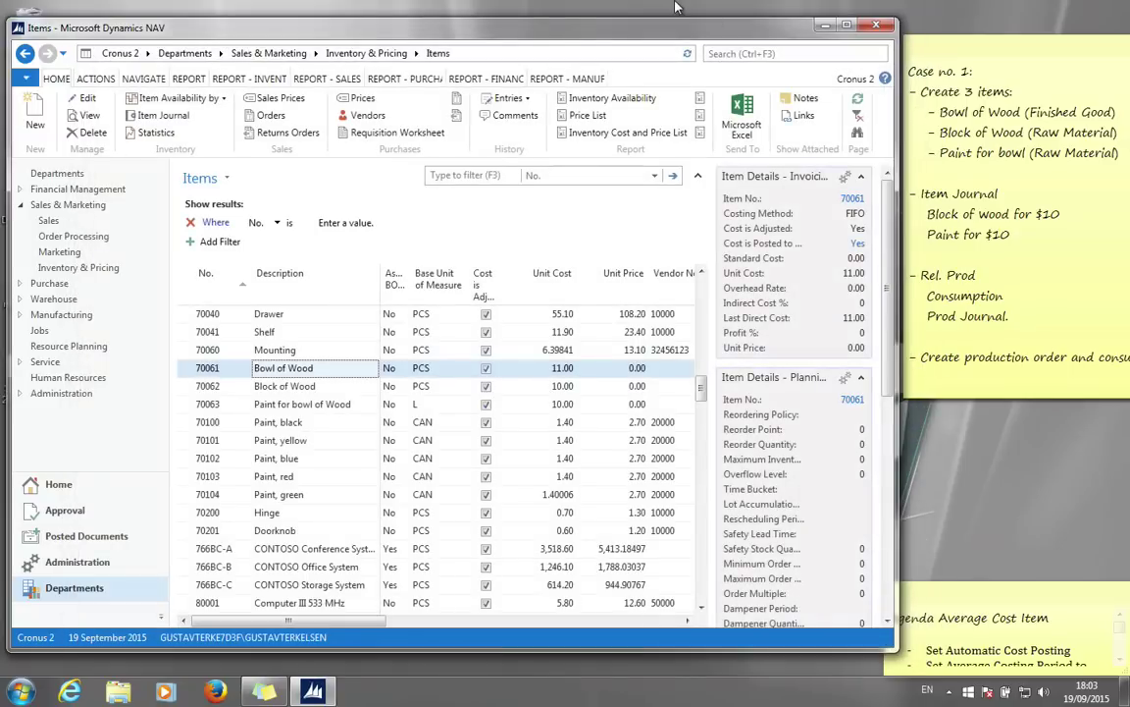
# Find the Released Prod. Orders list by searching for rel prod and create a new released production order
pyautogui.click(760, 54)
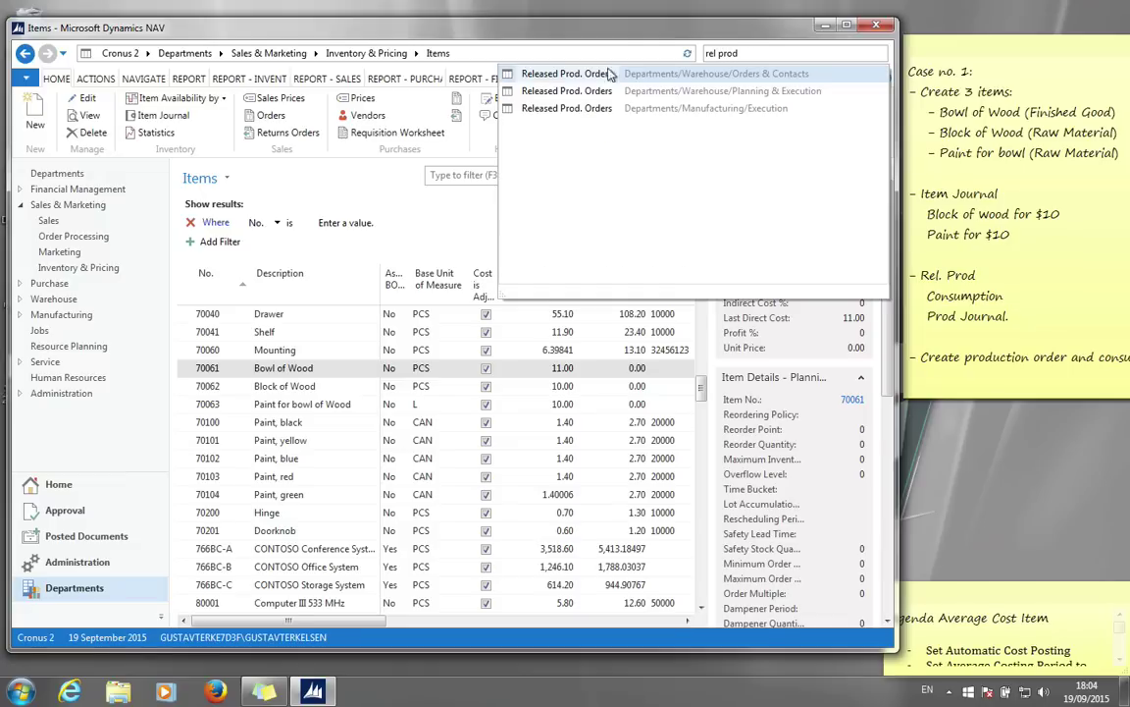
pyautogui.click(576, 79)
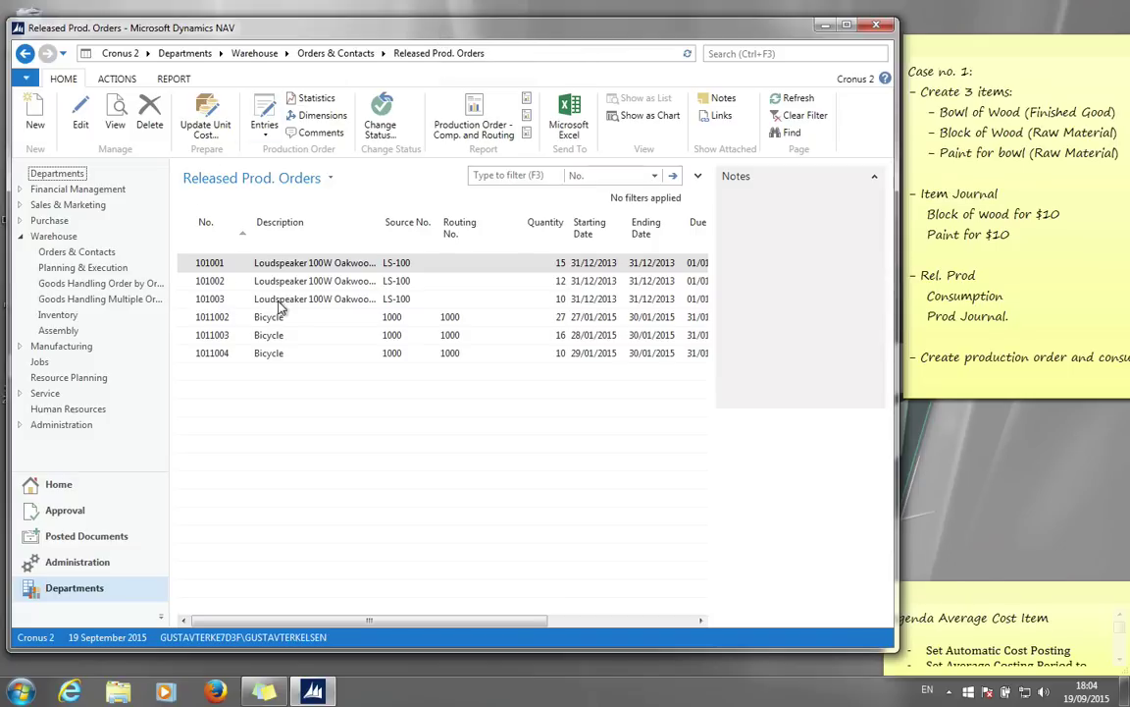
pyautogui.click(35, 116)
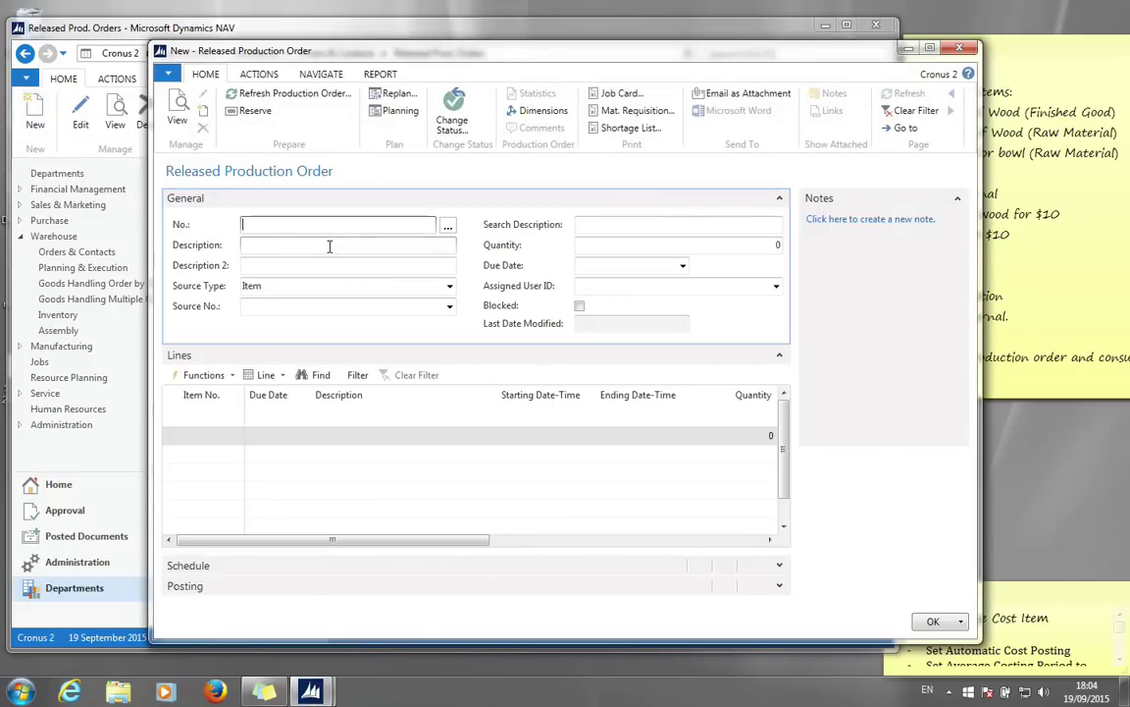
pyautogui.click(330, 247)
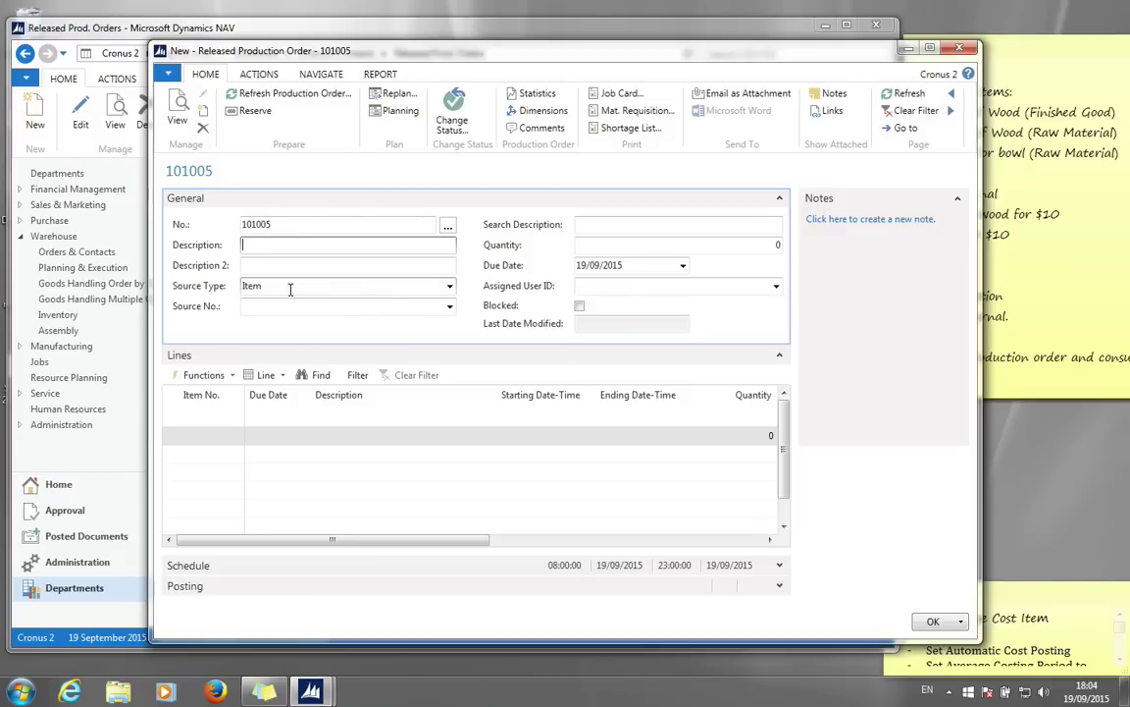
# Set the released production order's source item to Bowl of Wood and its quantity to 1
pyautogui.click(449, 307)
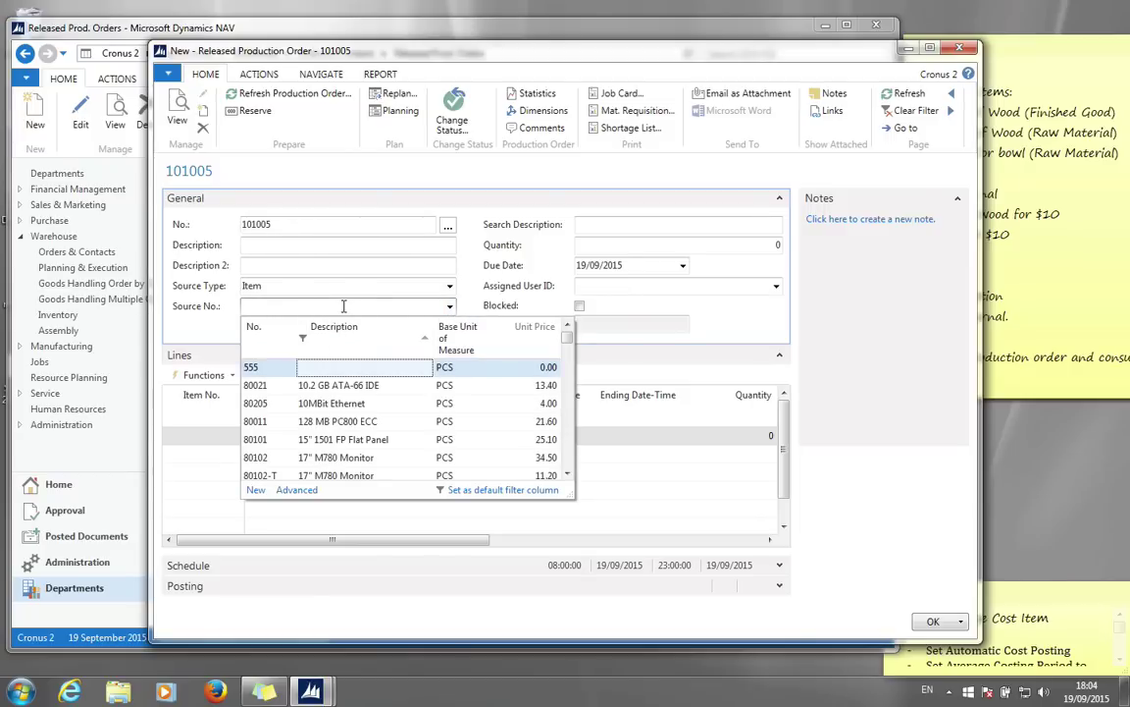
pyautogui.write('bowl')
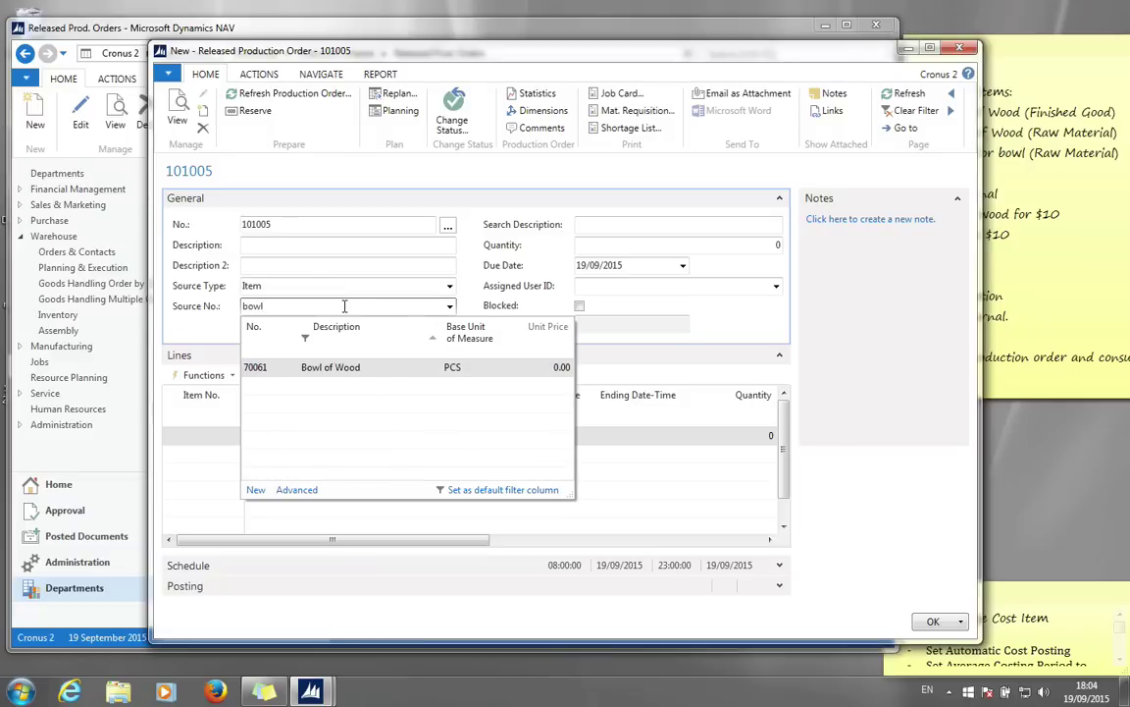
pyautogui.click(336, 370)
pyautogui.press('Tab')
pyautogui.press('Tab')
pyautogui.press('Tab')
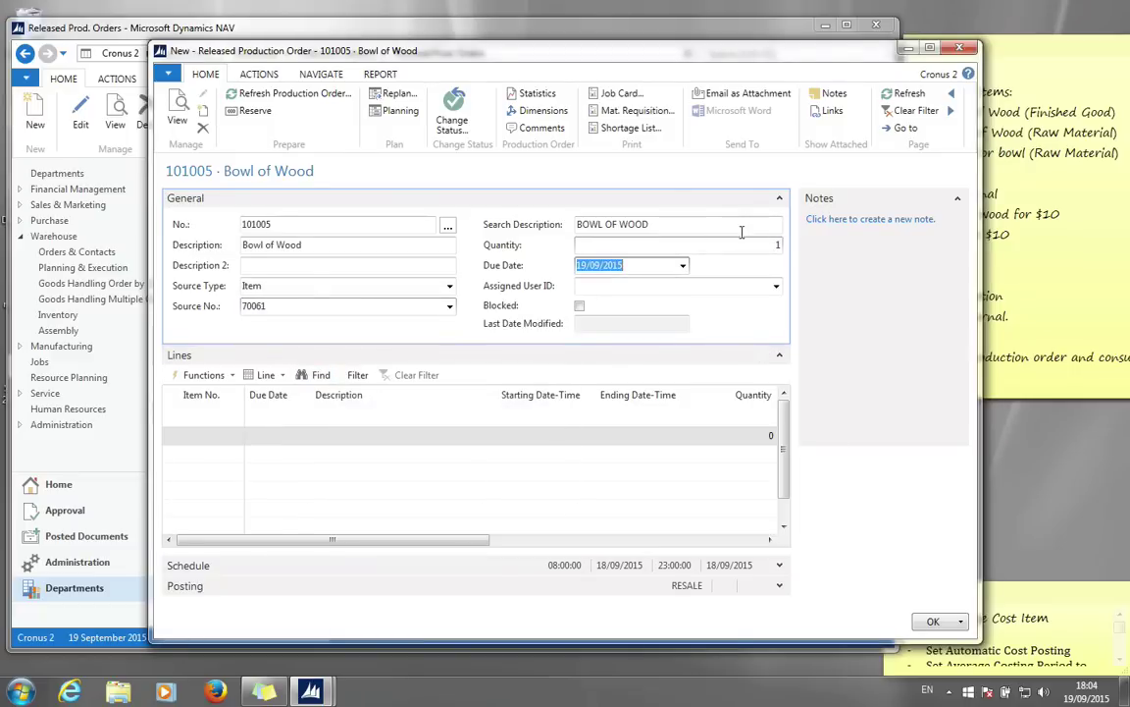
# Refresh the Bowl of Wood production order with backward scheduling, calculating lines, routings and component need, and review its line's components
pyautogui.click(288, 95)
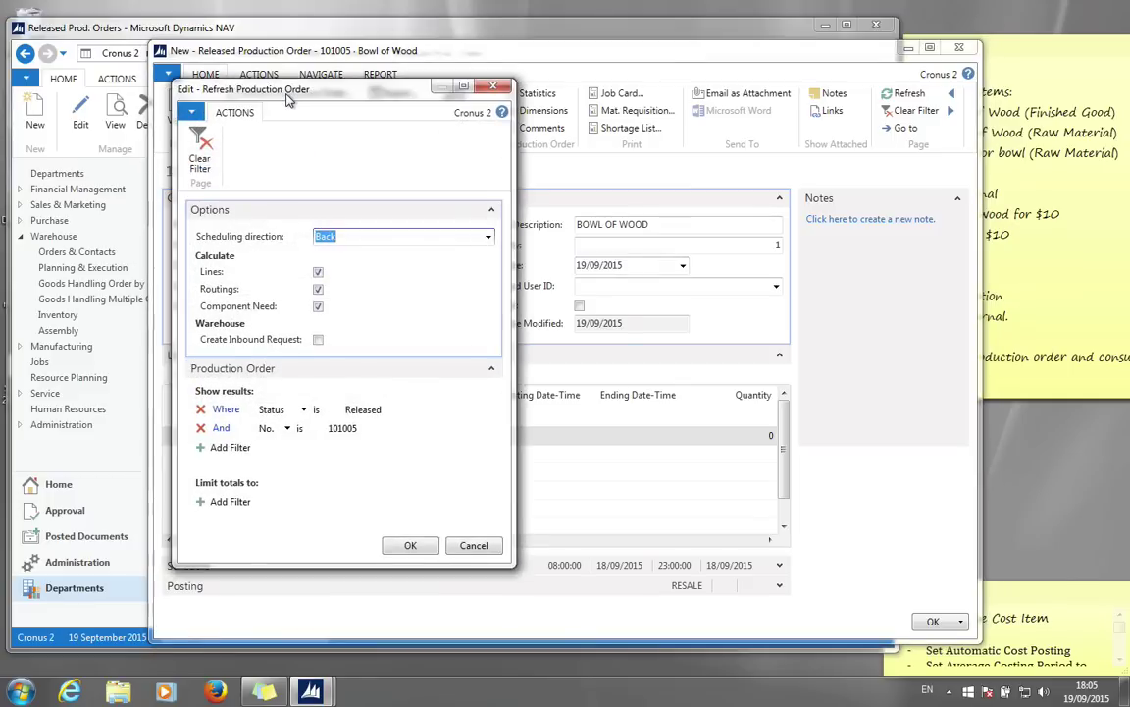
pyautogui.click(411, 545)
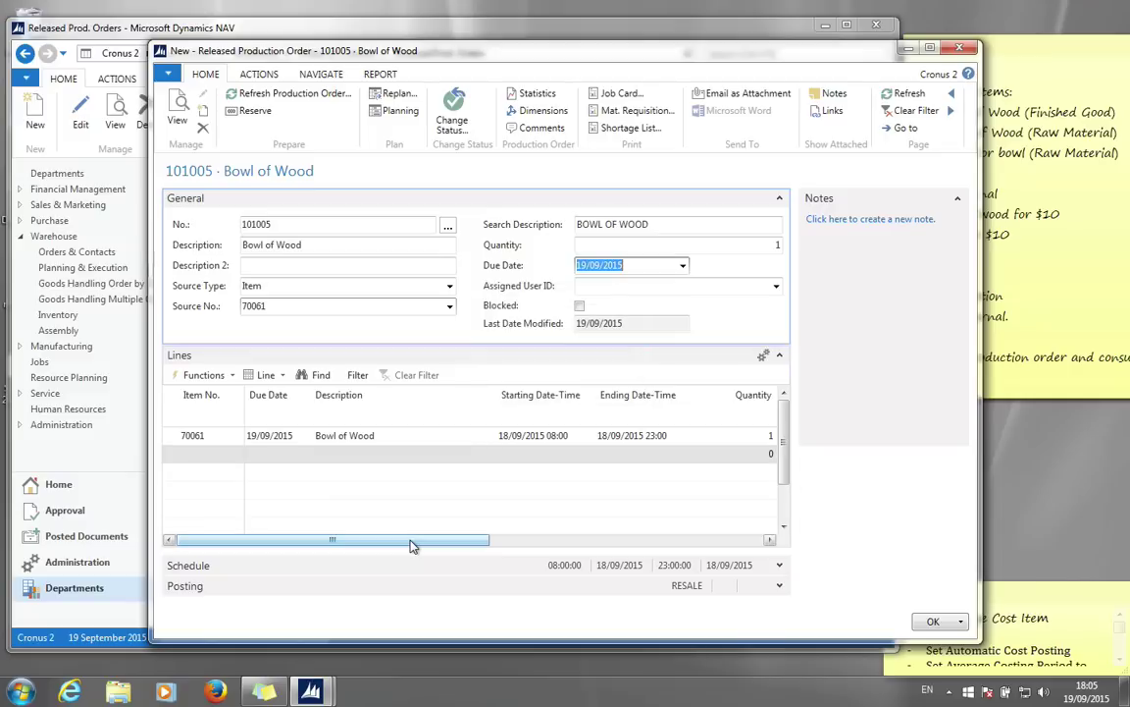
pyautogui.click(351, 435)
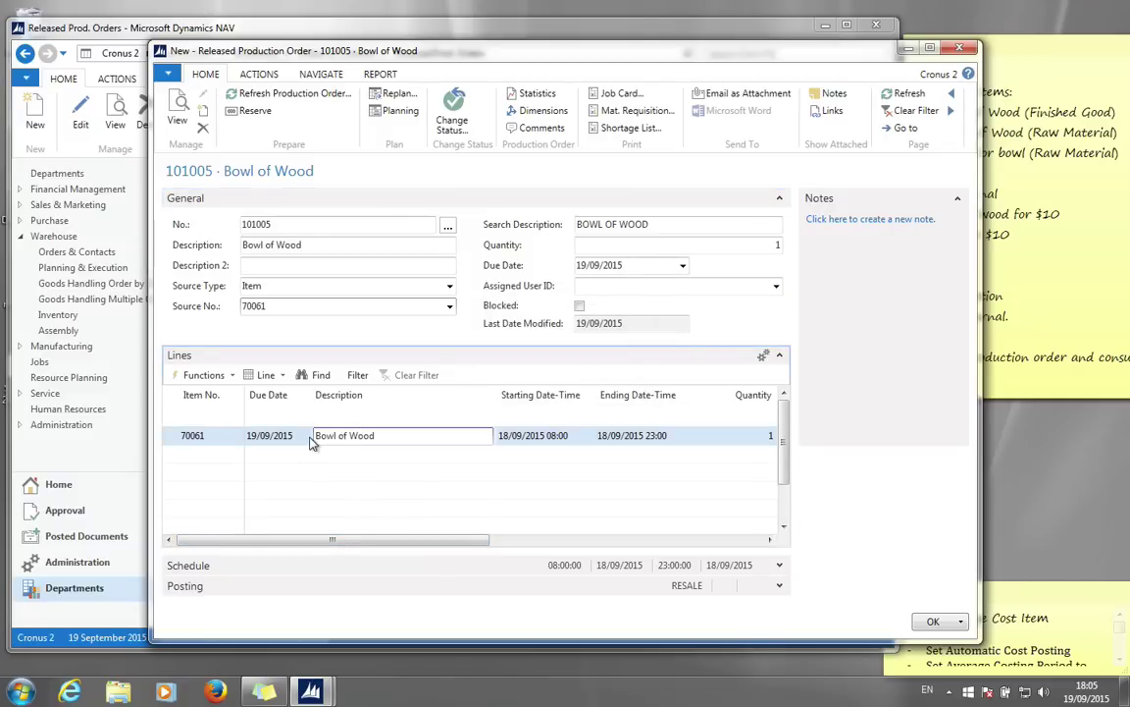
pyautogui.click(275, 377)
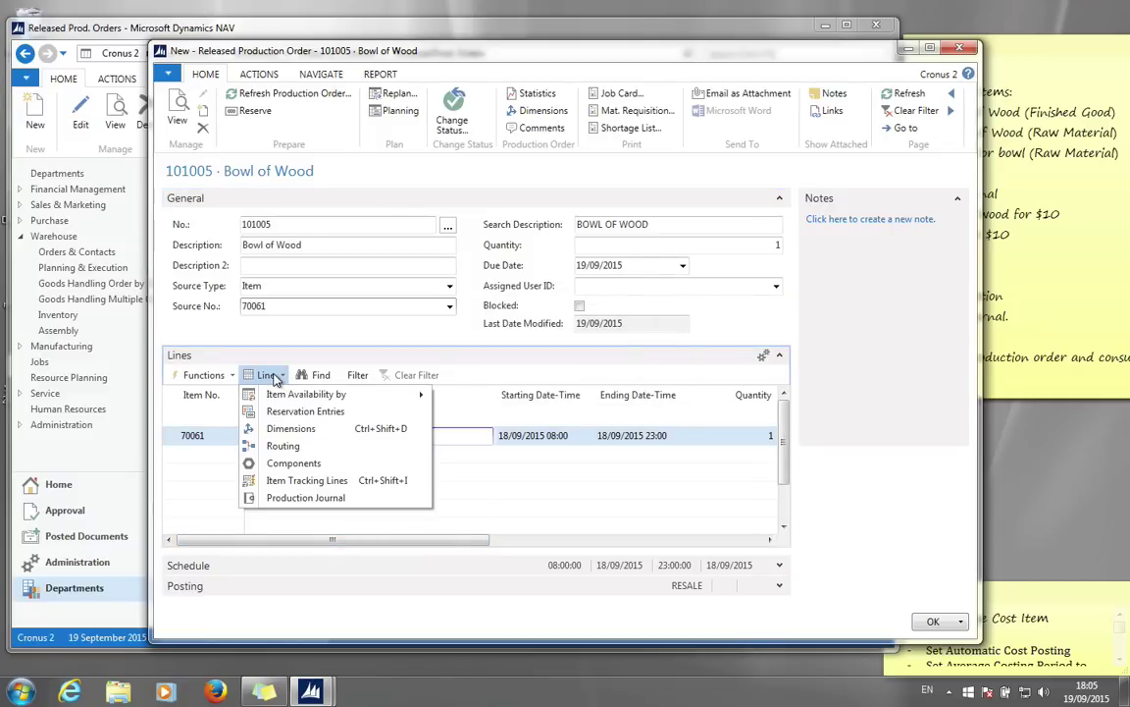
pyautogui.click(299, 464)
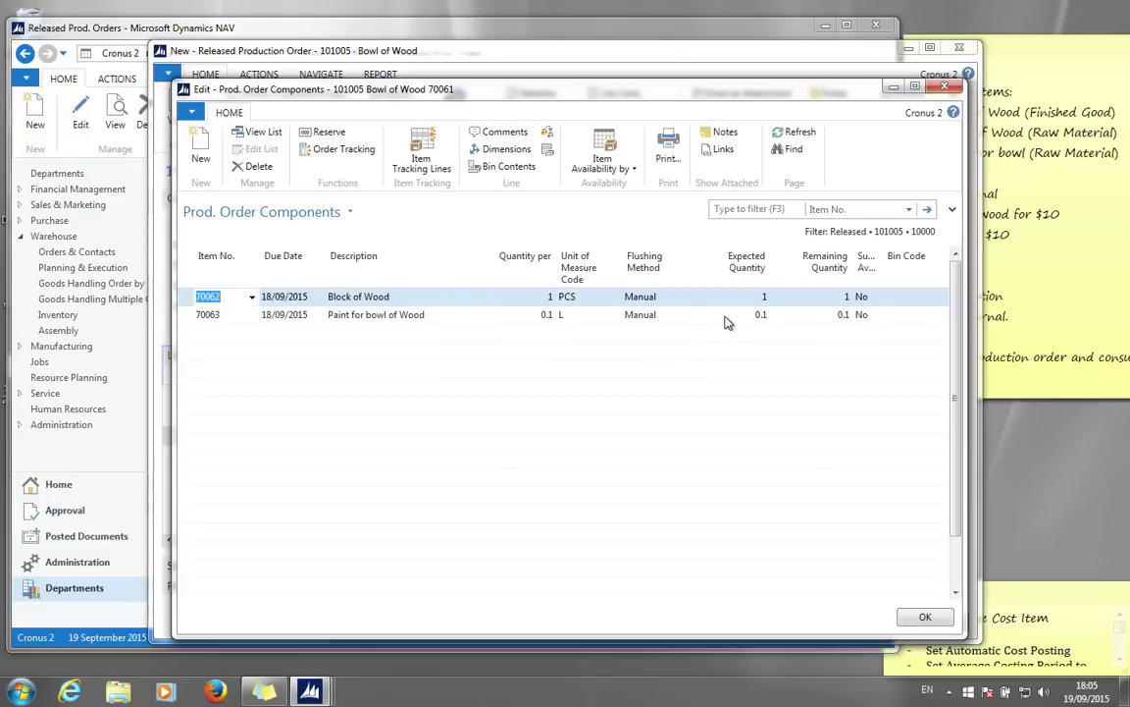
pyautogui.click(944, 88)
# Post the production journal for the Bowl of Wood line, covering both material consumptions and the output, and close the journal
pyautogui.click(266, 375)
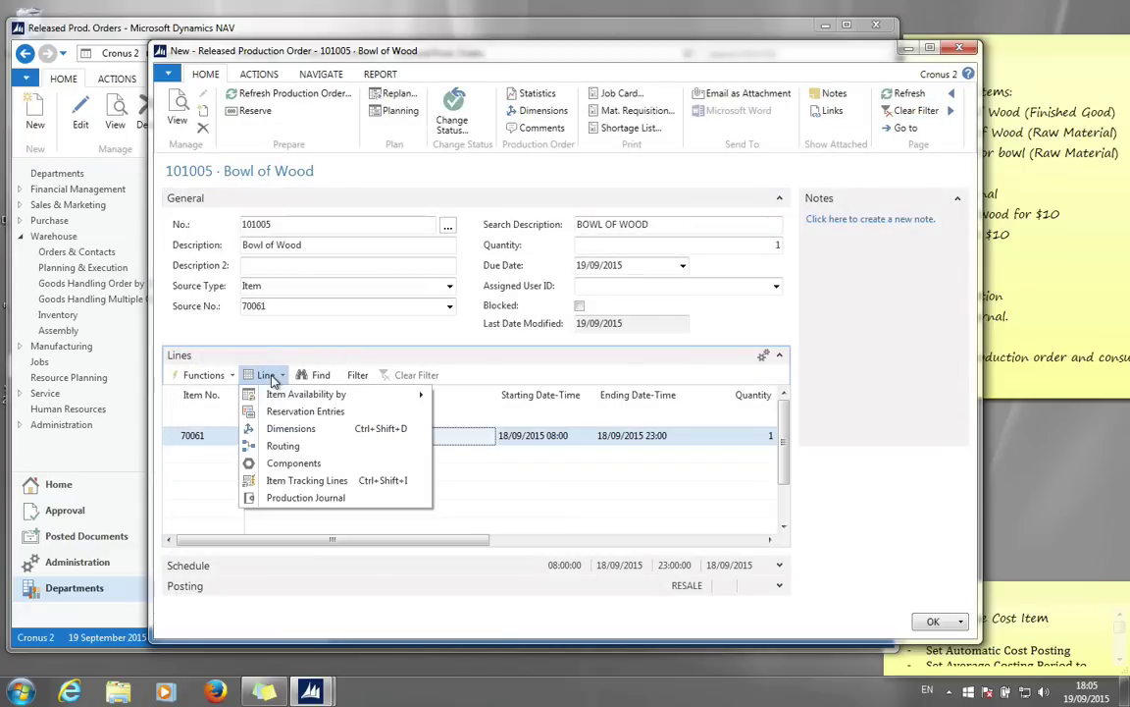
pyautogui.click(303, 501)
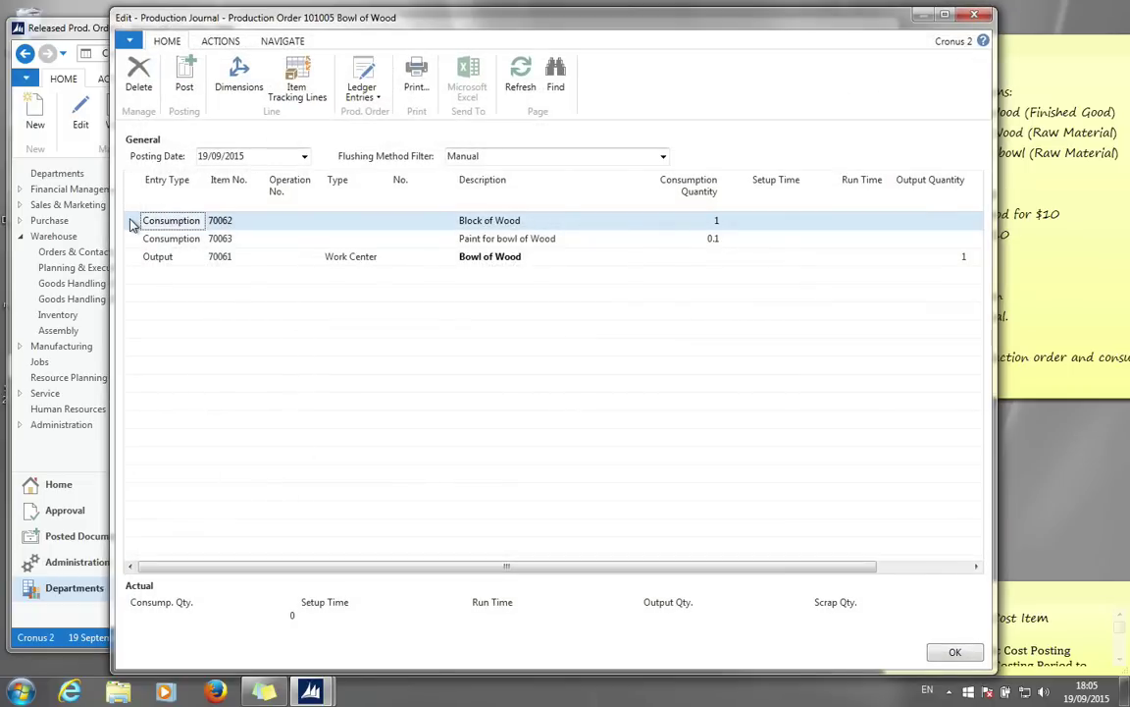
pyautogui.moveTo(132, 228); pyautogui.dragTo(133, 241)
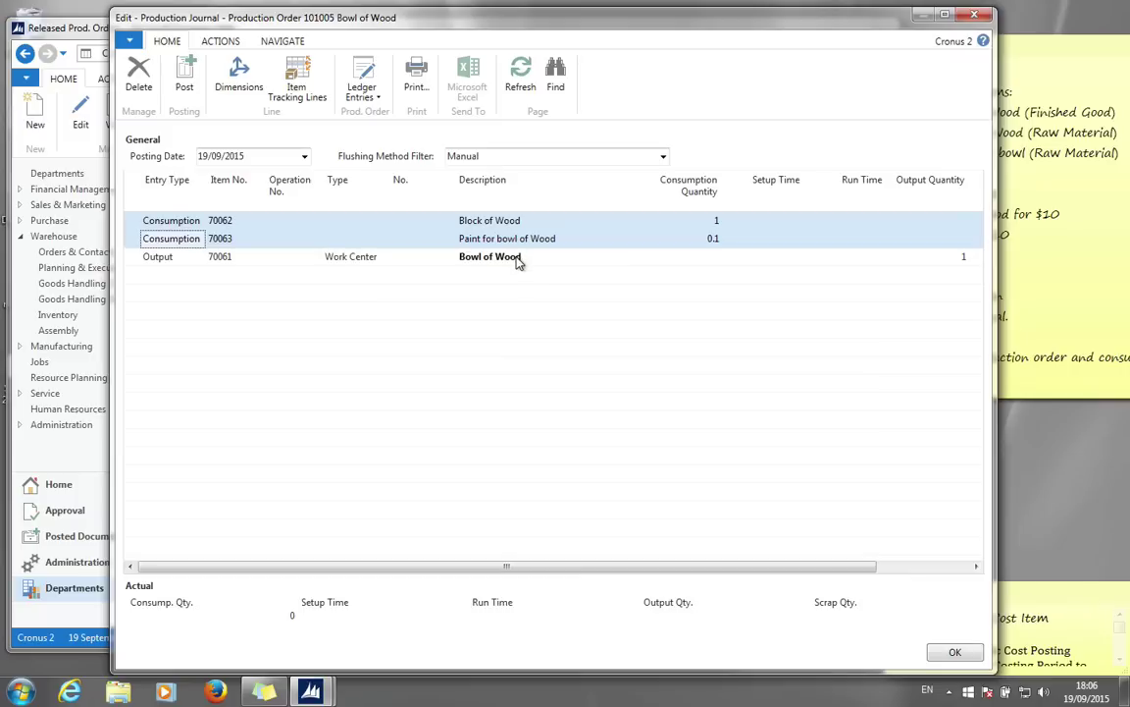
pyautogui.click(173, 71)
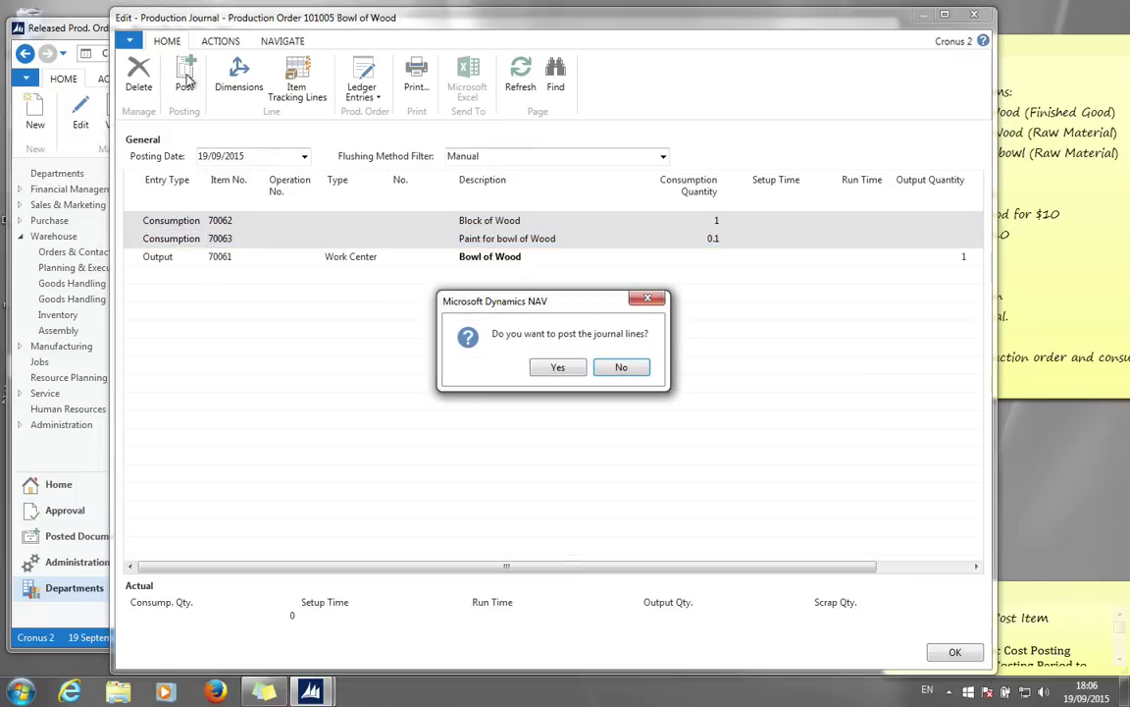
pyautogui.click(558, 366)
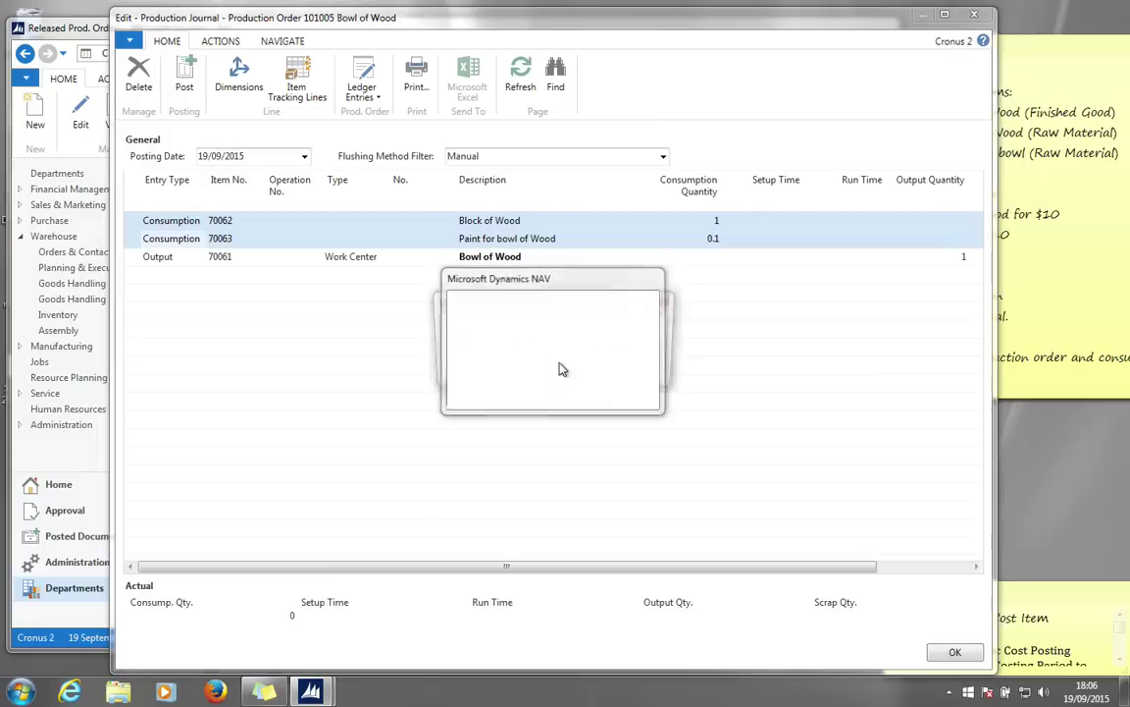
pyautogui.click(620, 367)
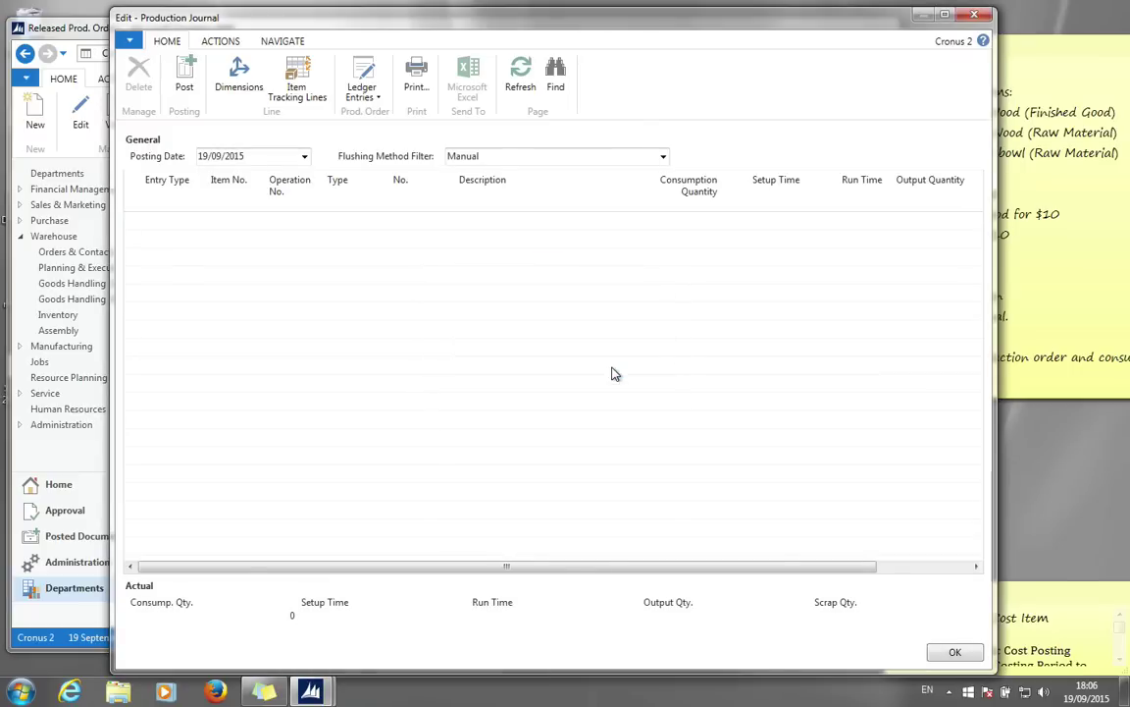
pyautogui.click(982, 16)
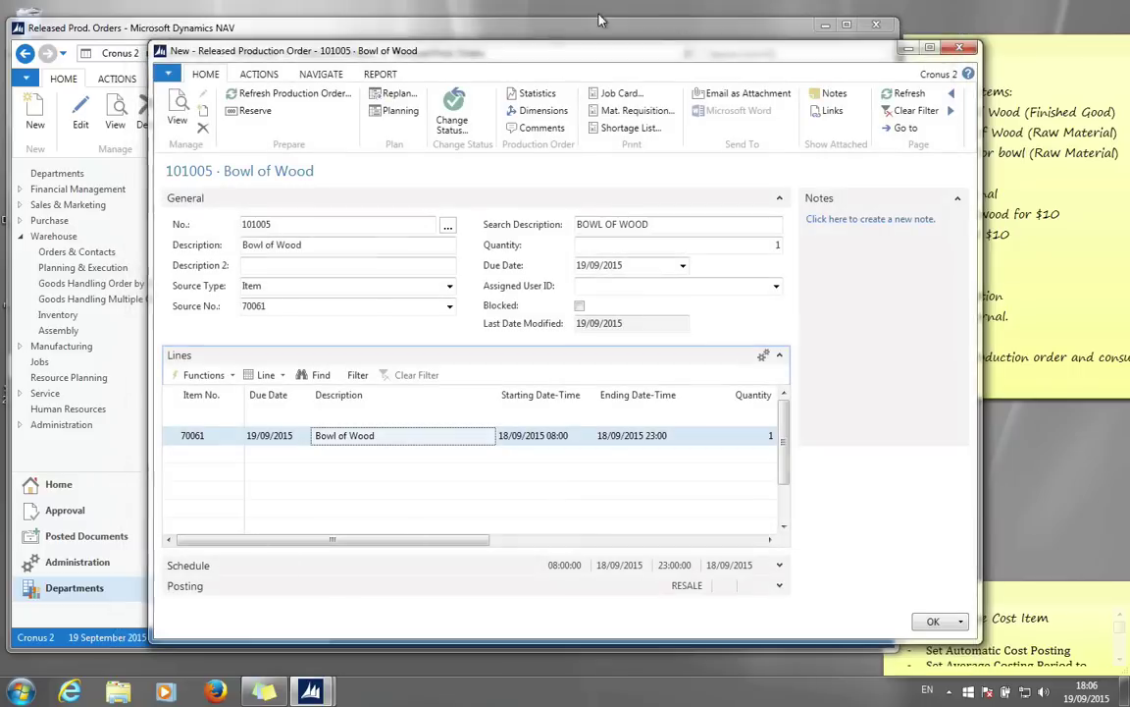
# Examine the released order's item ledger entries, comparing the actual costs of the consumption and output entries, and close them
pyautogui.click(320, 75)
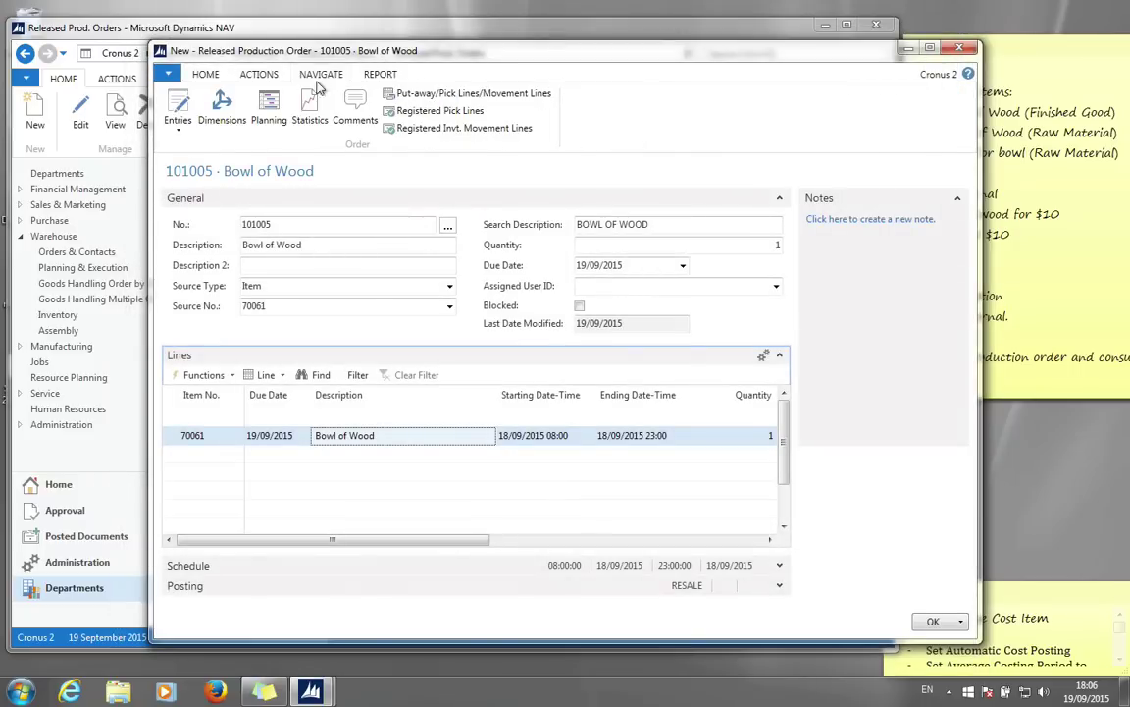
pyautogui.click(179, 116)
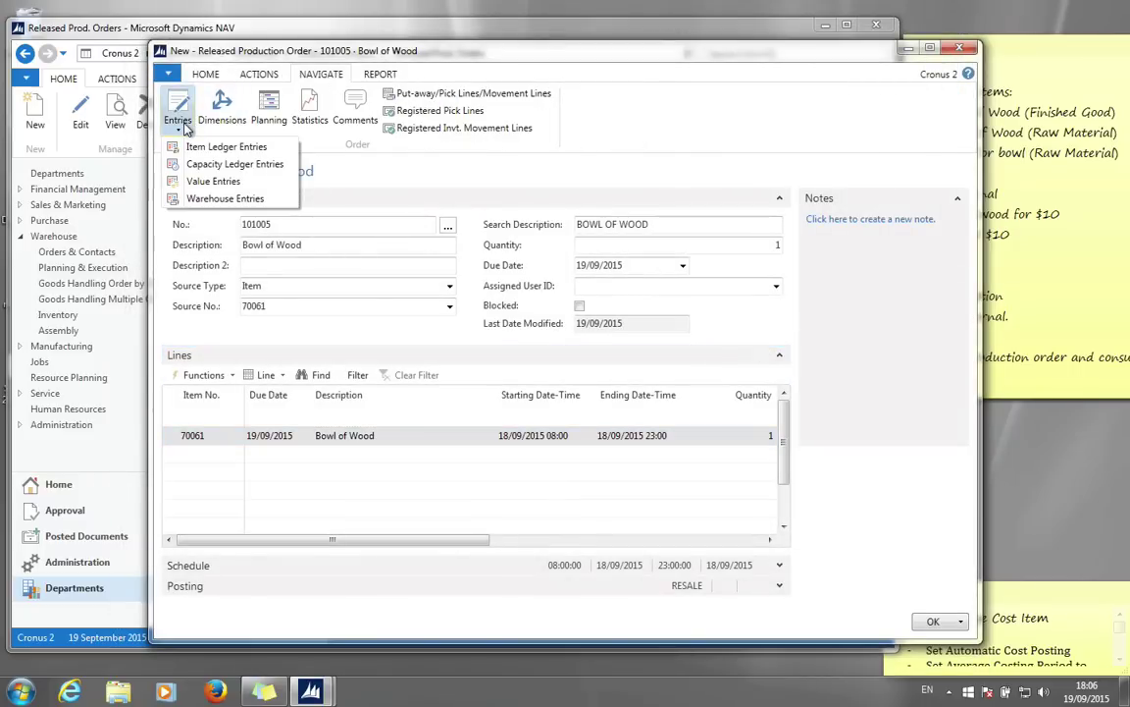
pyautogui.click(193, 147)
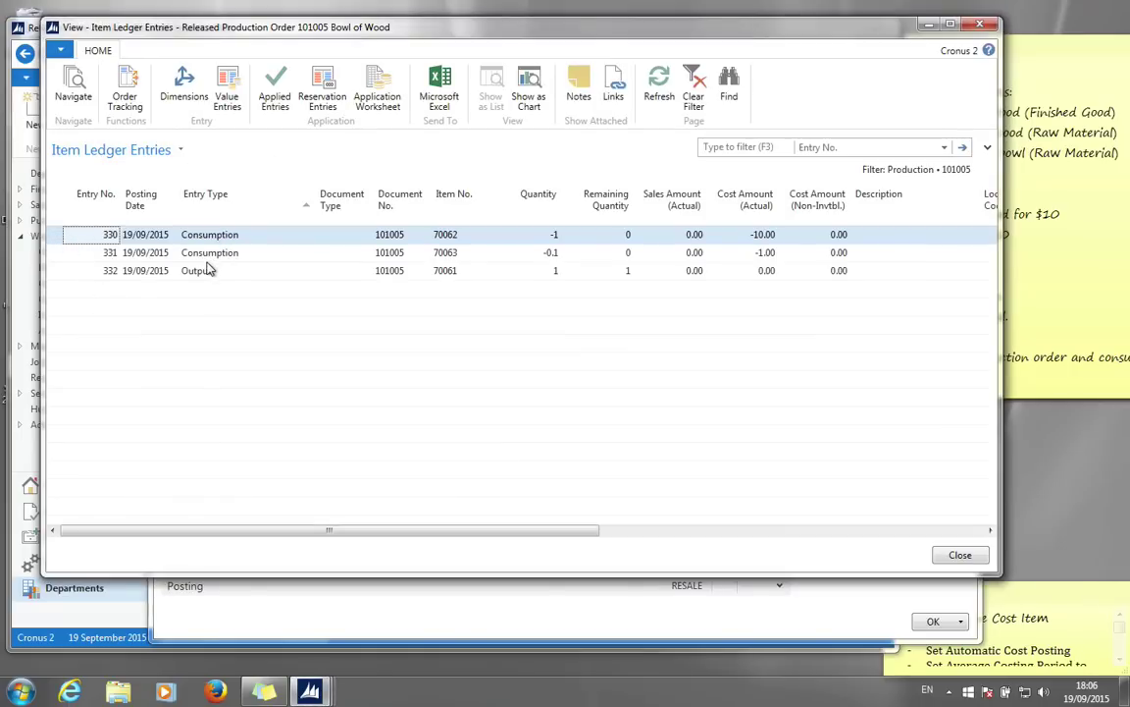
pyautogui.click(56, 275)
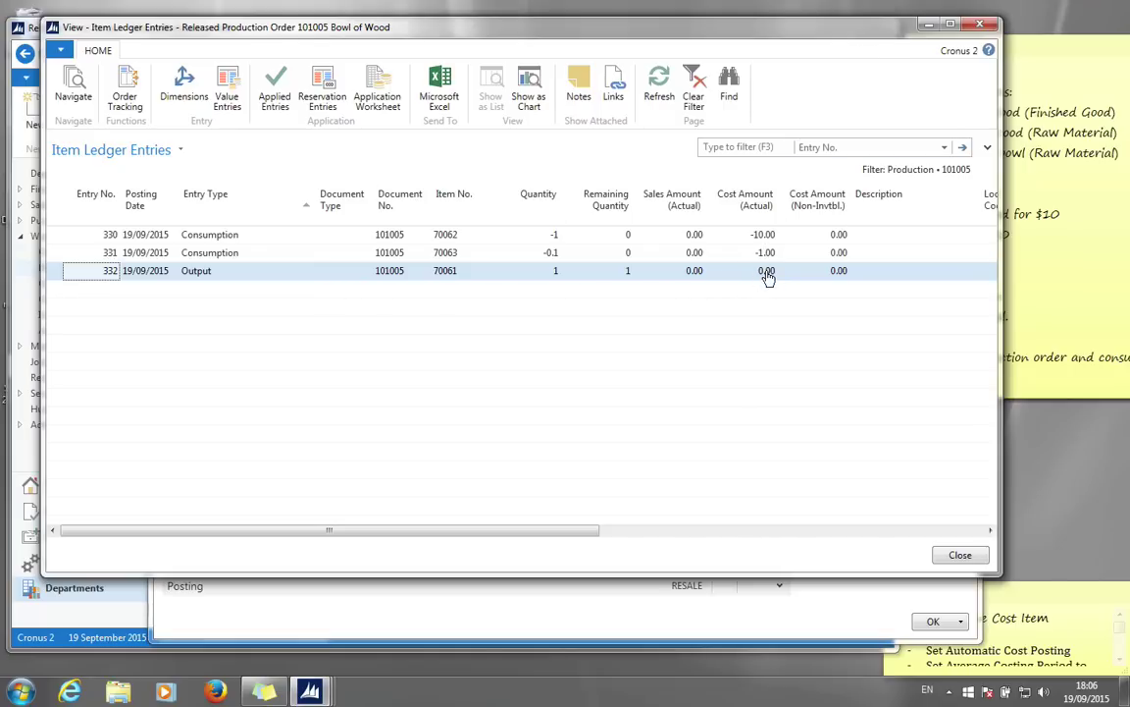
pyautogui.click(987, 27)
# Change the released production order's status to Finished with posting date 19/09/2015 and Update Unit Cost enabled
pyautogui.click(245, 72)
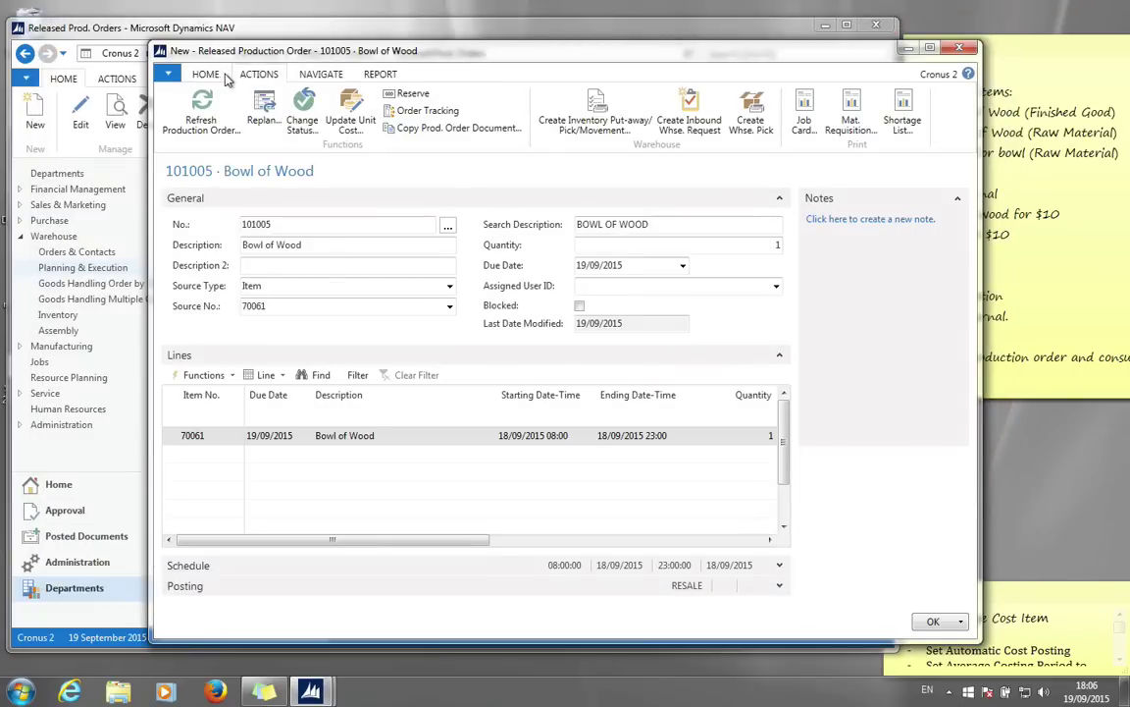
pyautogui.click(195, 75)
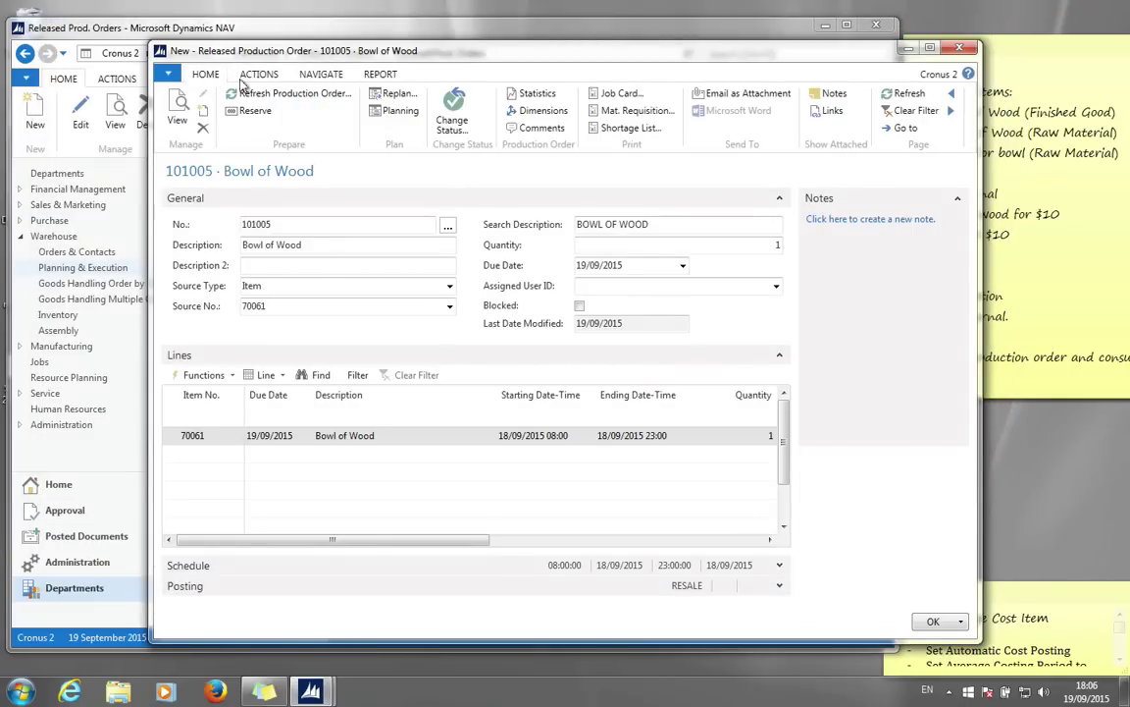
pyautogui.click(449, 111)
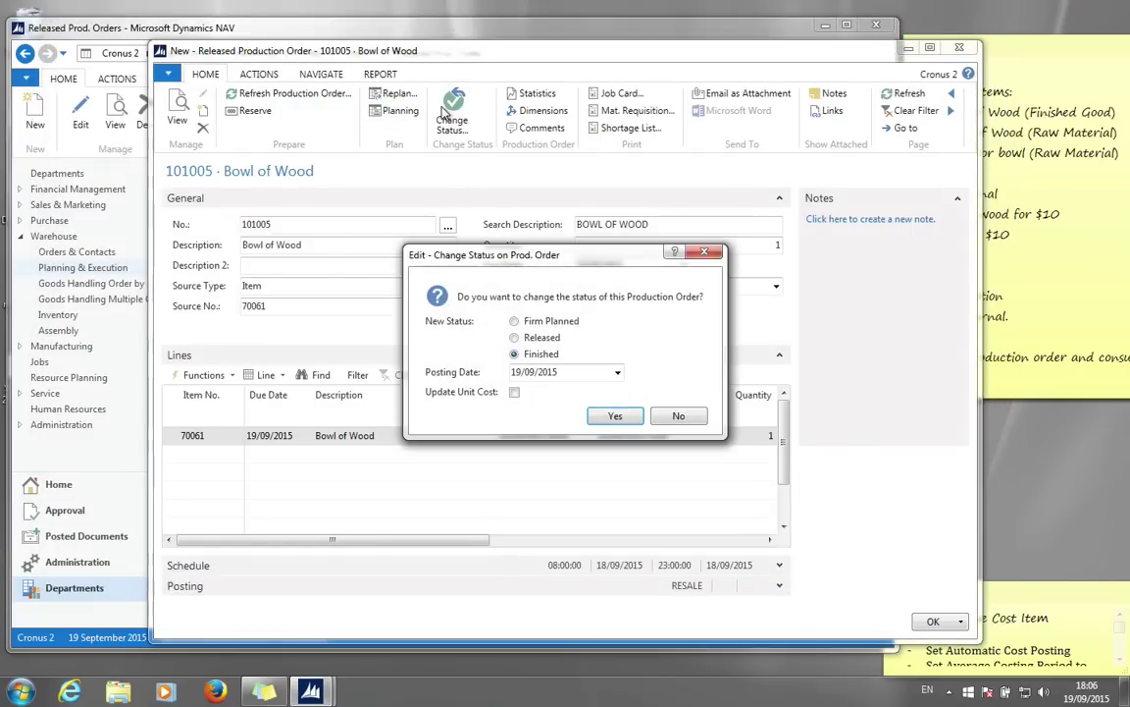
pyautogui.click(516, 393)
pyautogui.click(614, 416)
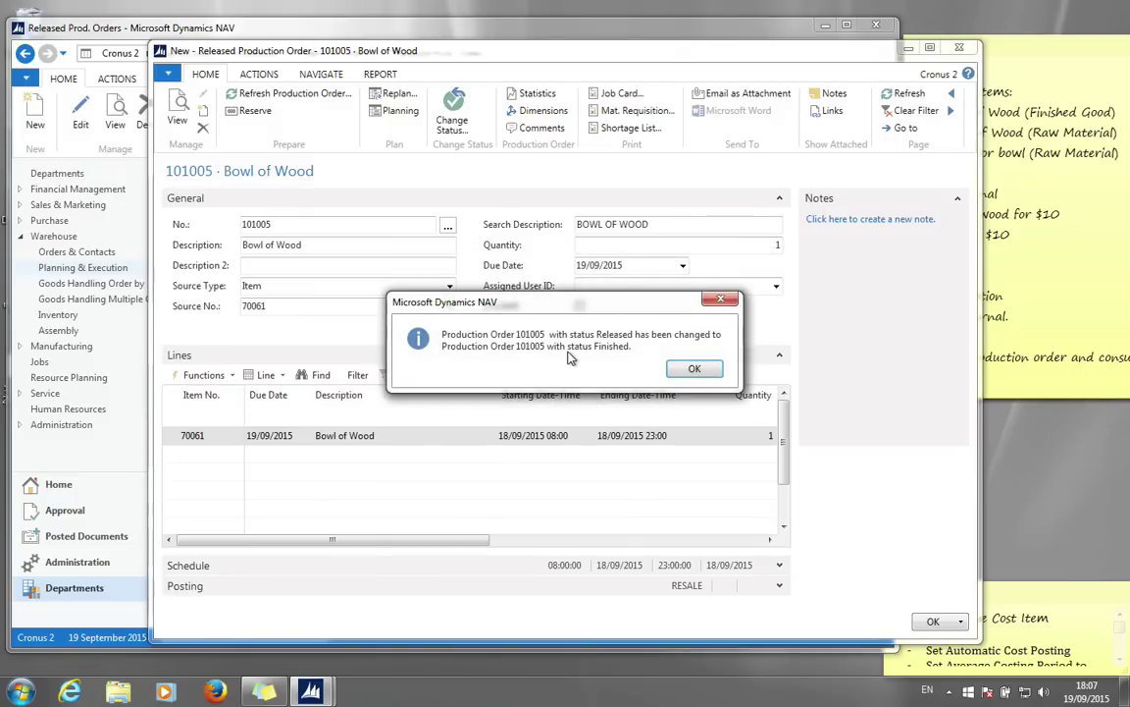
pyautogui.click(694, 368)
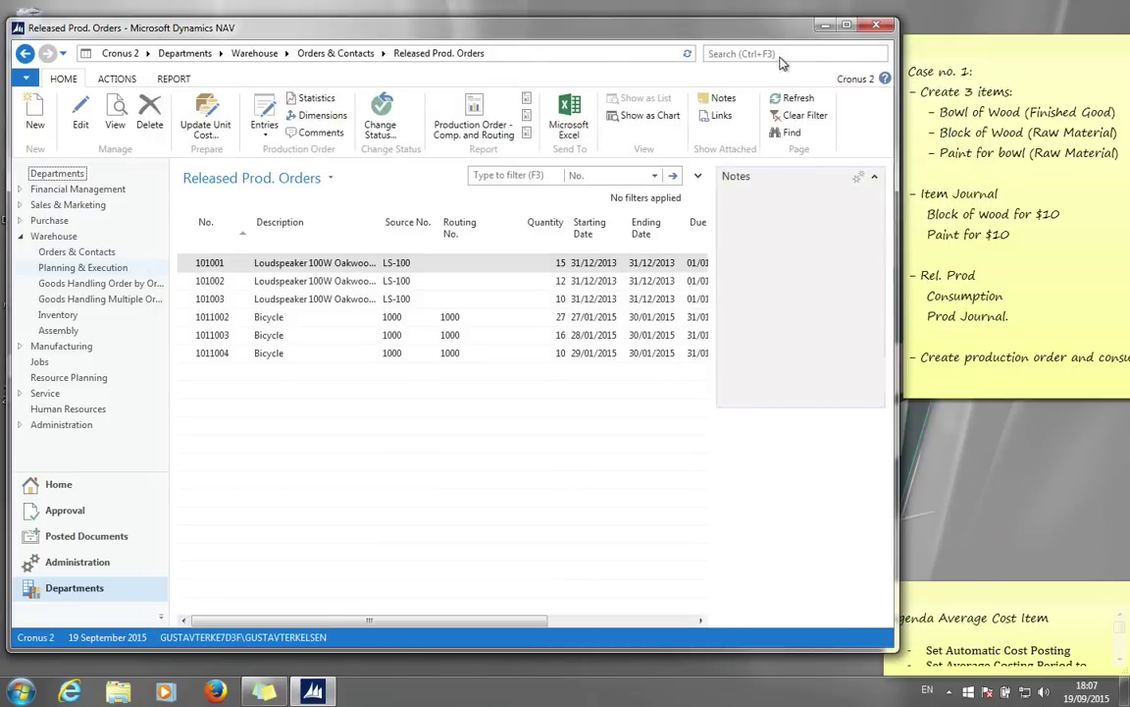
# Find the Finished Prod. Orders list by searching for fin pro and open the newly finished Bowl of Wood order
pyautogui.click(785, 54)
pyautogui.write('fin')
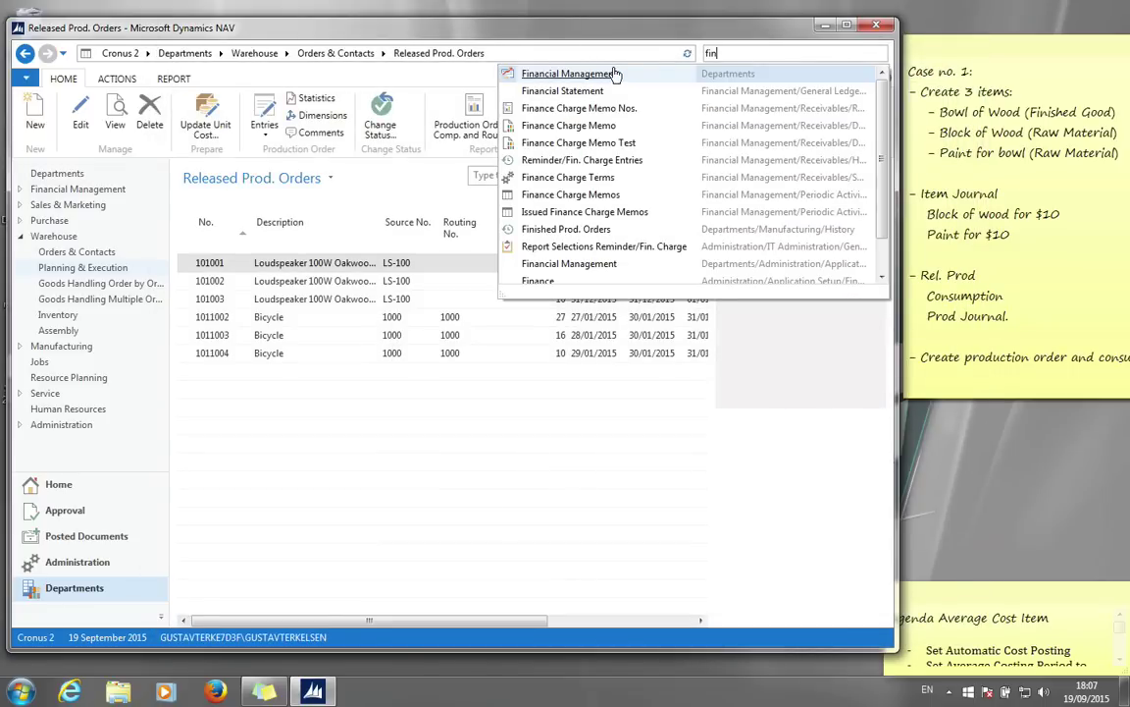
pyautogui.write(' pr')
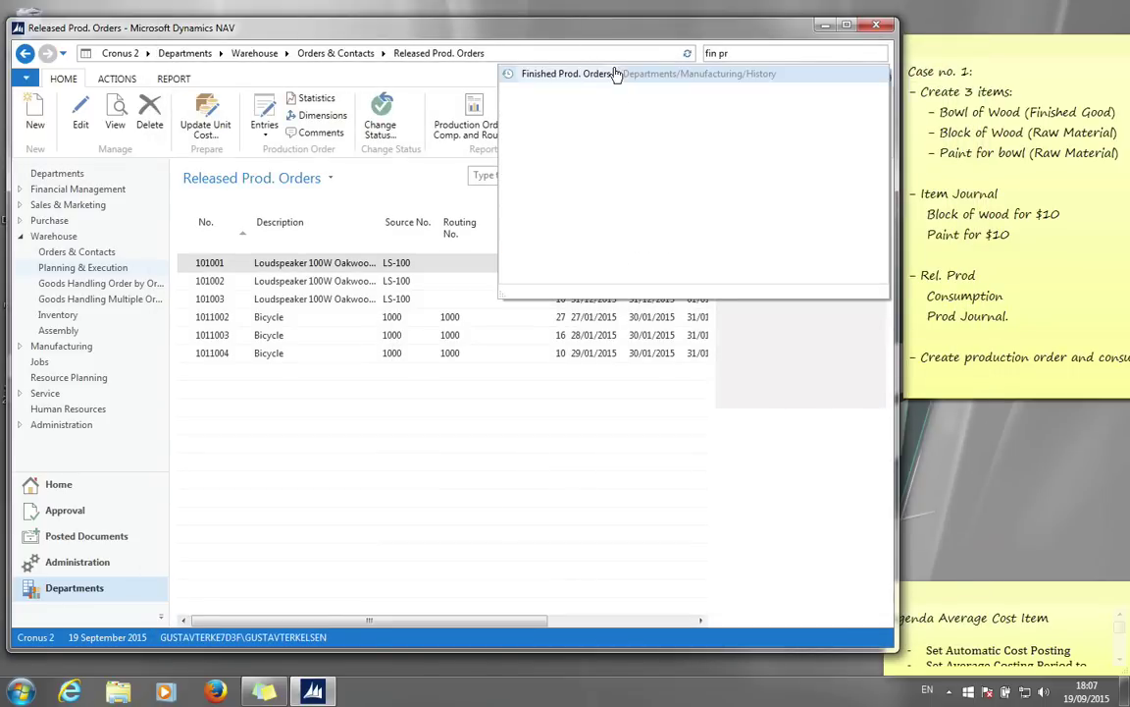
pyautogui.write('po')
pyautogui.click(521, 74)
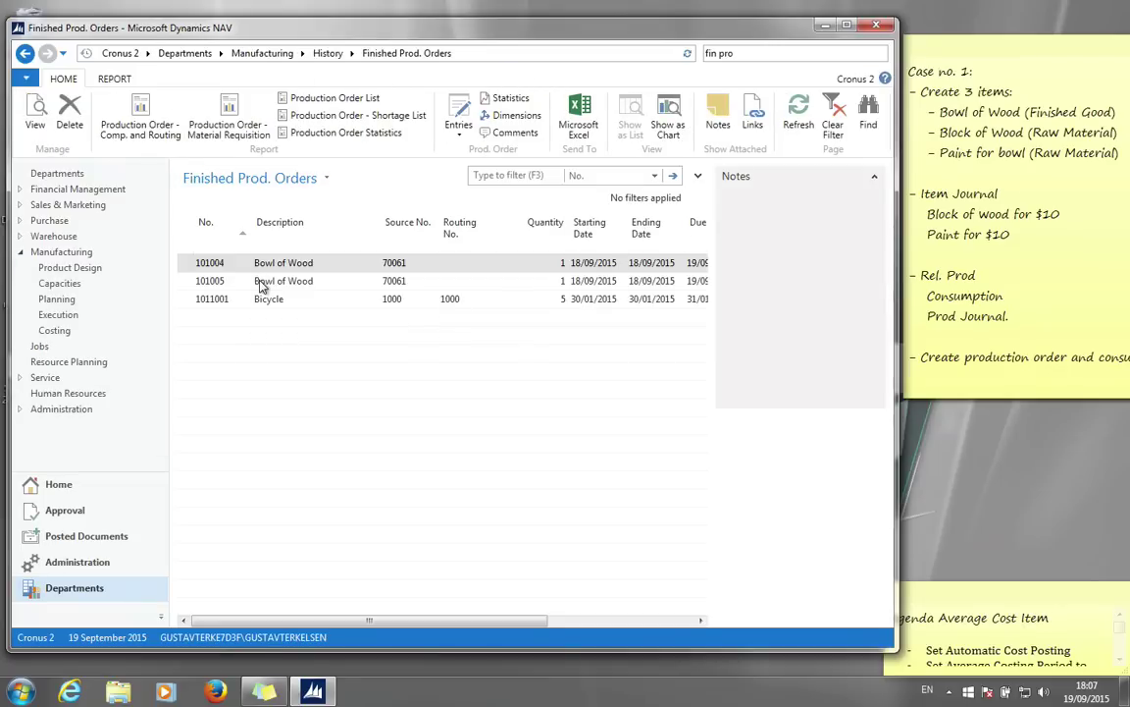
pyautogui.click(261, 283)
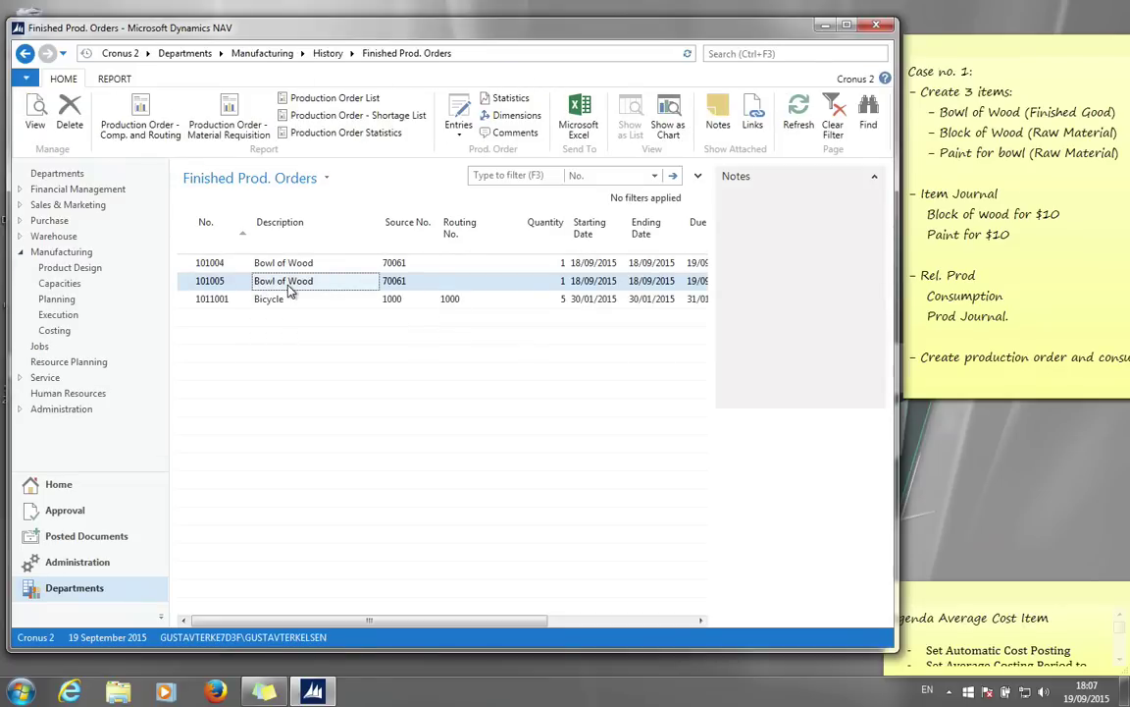
pyautogui.doubleClick(289, 291)
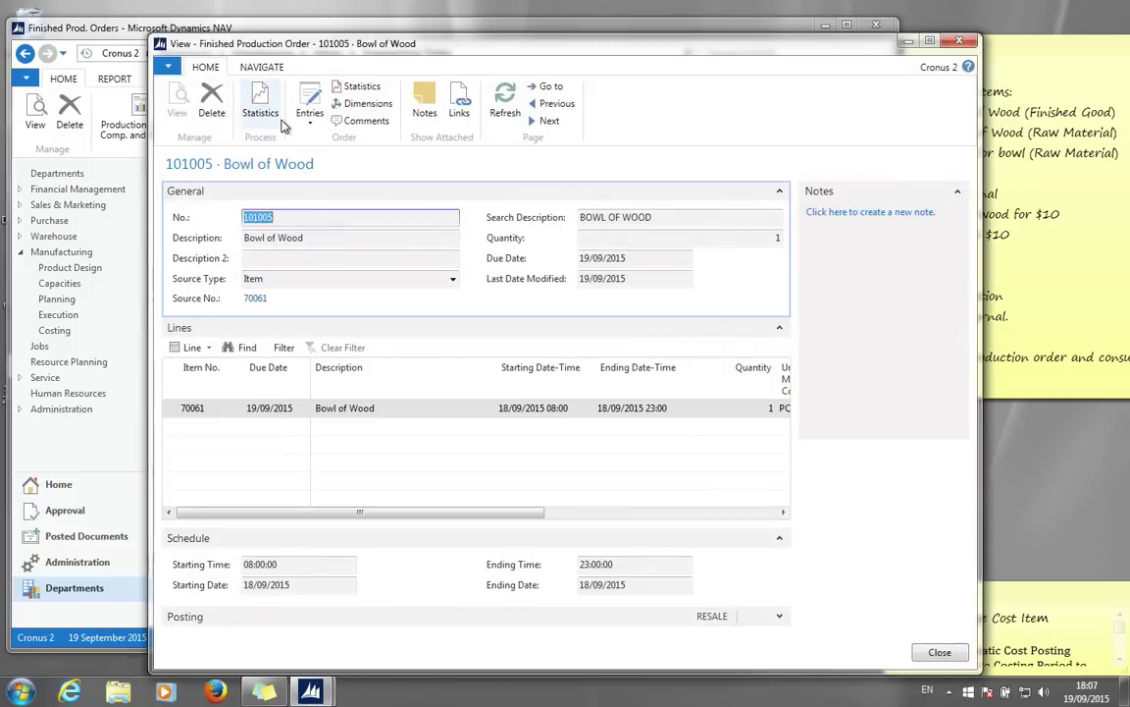
# Check the finished order's item ledger entries for the actual output cost of Bowl of Wood and close them
pyautogui.click(309, 108)
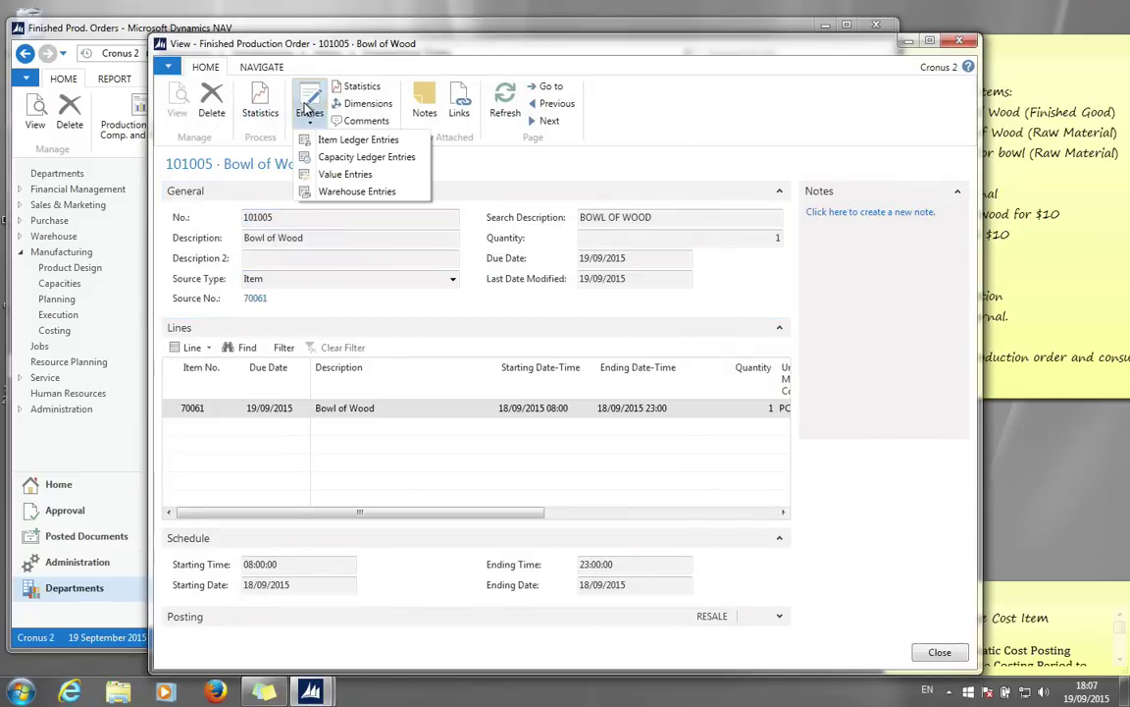
pyautogui.click(343, 139)
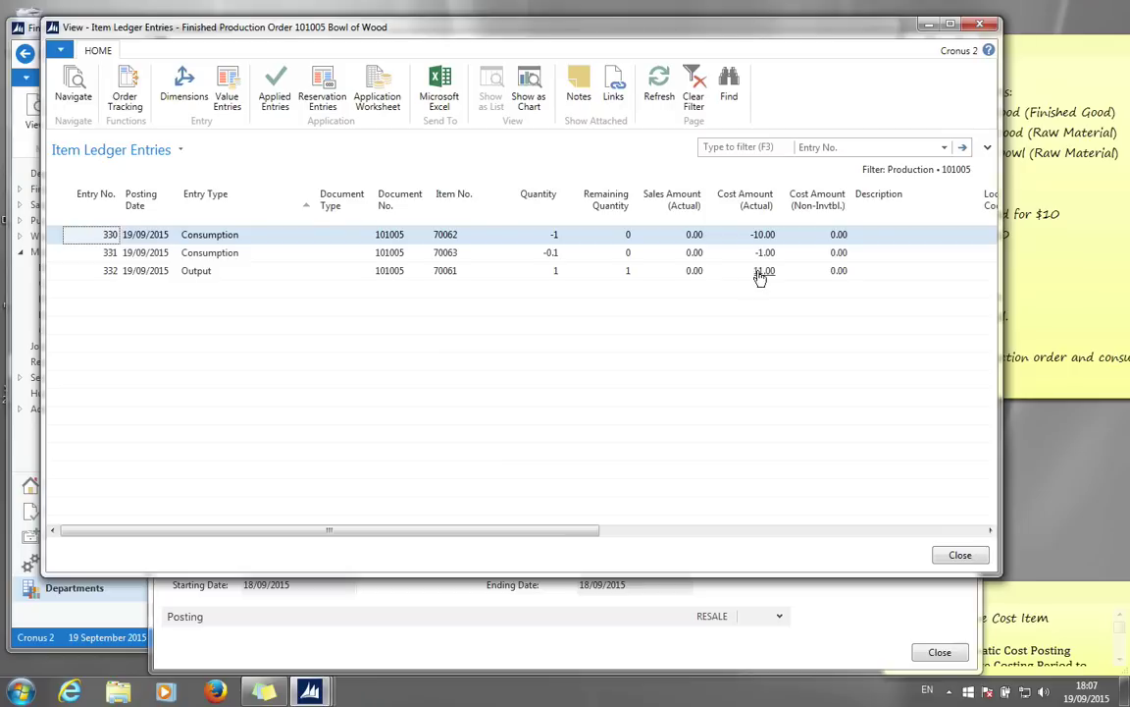
pyautogui.click(979, 24)
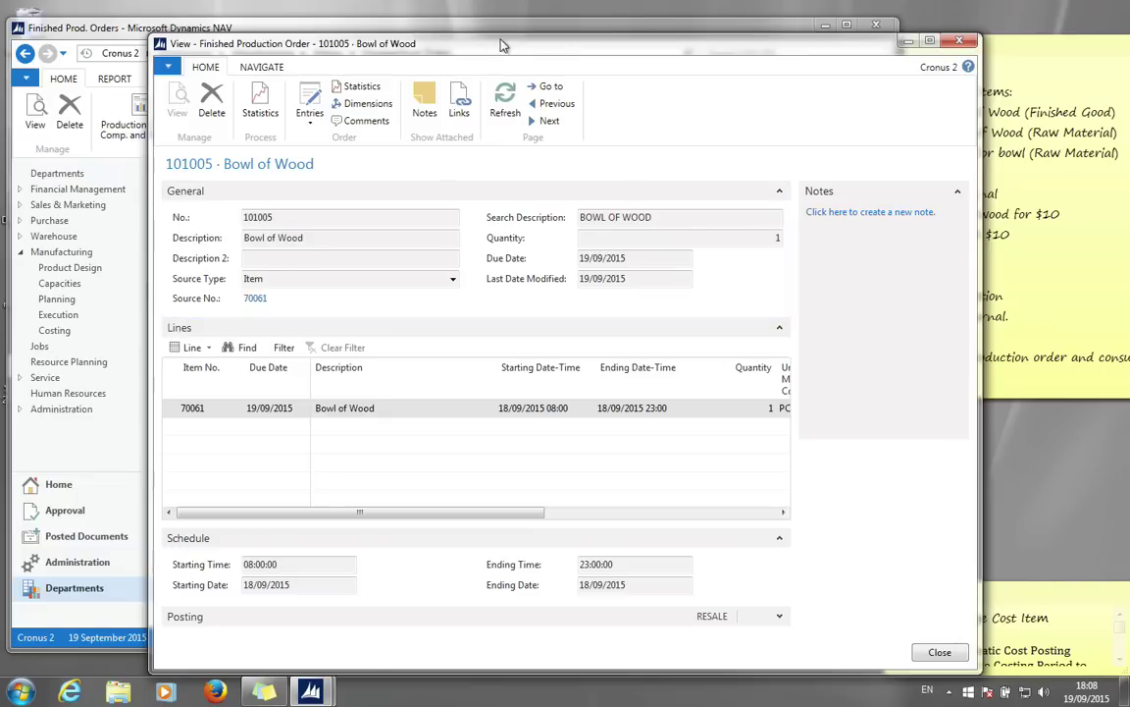
pyautogui.moveTo(500, 44); pyautogui.dragTo(510, 17)
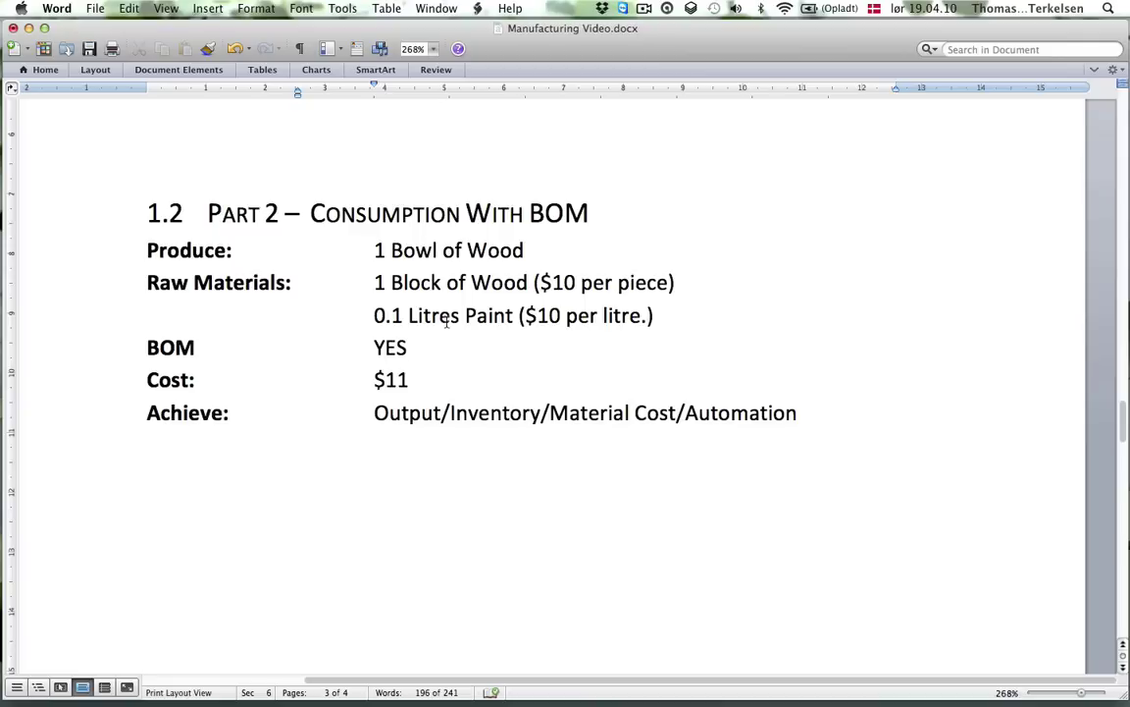
# In the Manufacturing Video.docx document in Word, read on from Part 2 to the routing and cost details of Part 3 – Routing
pyautogui.scroll(-10, 466, 404)
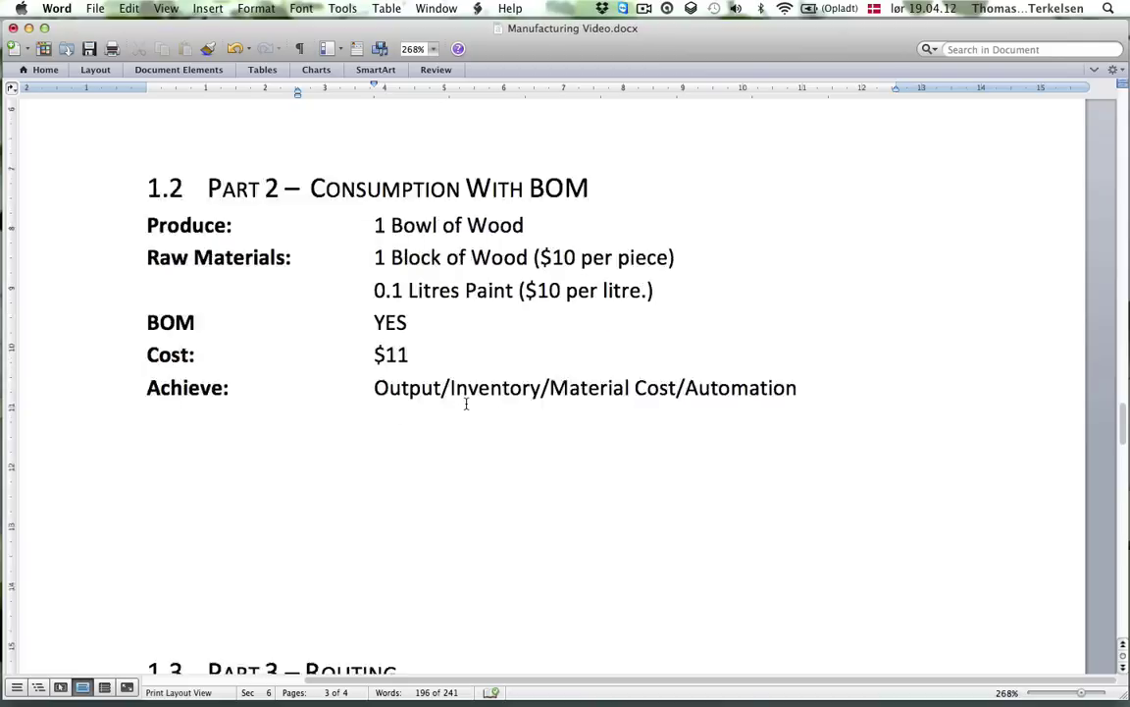
pyautogui.scroll(-1, 467, 404)
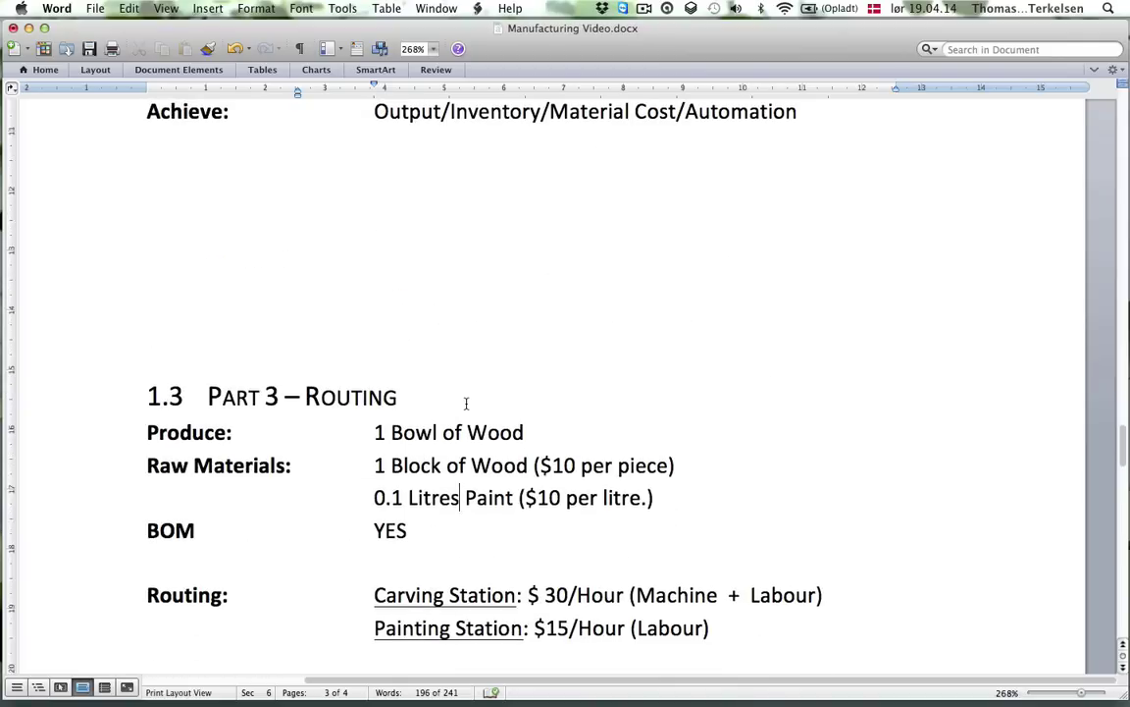
pyautogui.scroll(-4, 467, 403)
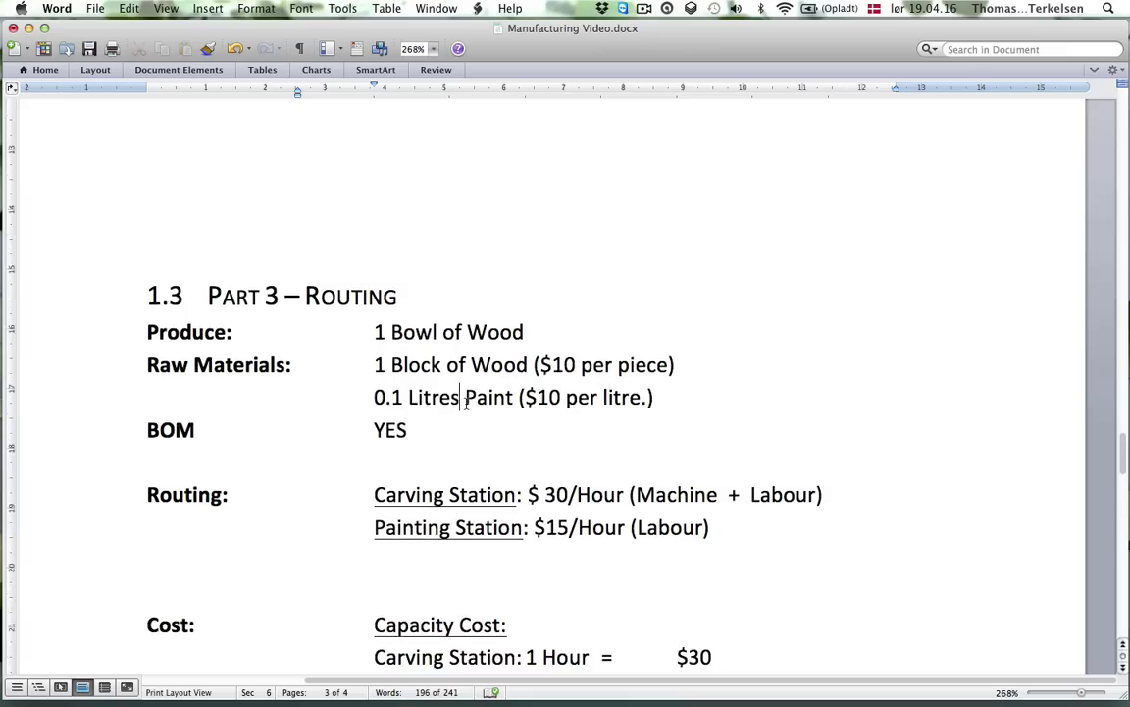
pyautogui.scroll(-1, 466, 403)
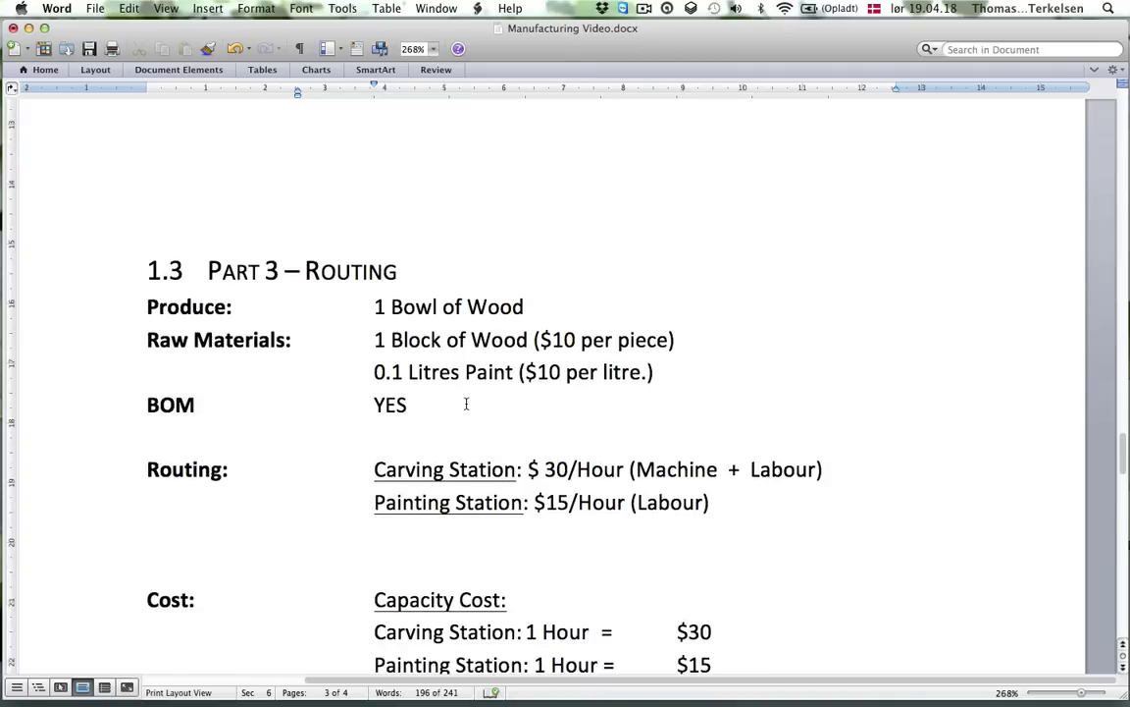
pyautogui.scroll(-2, 467, 403)
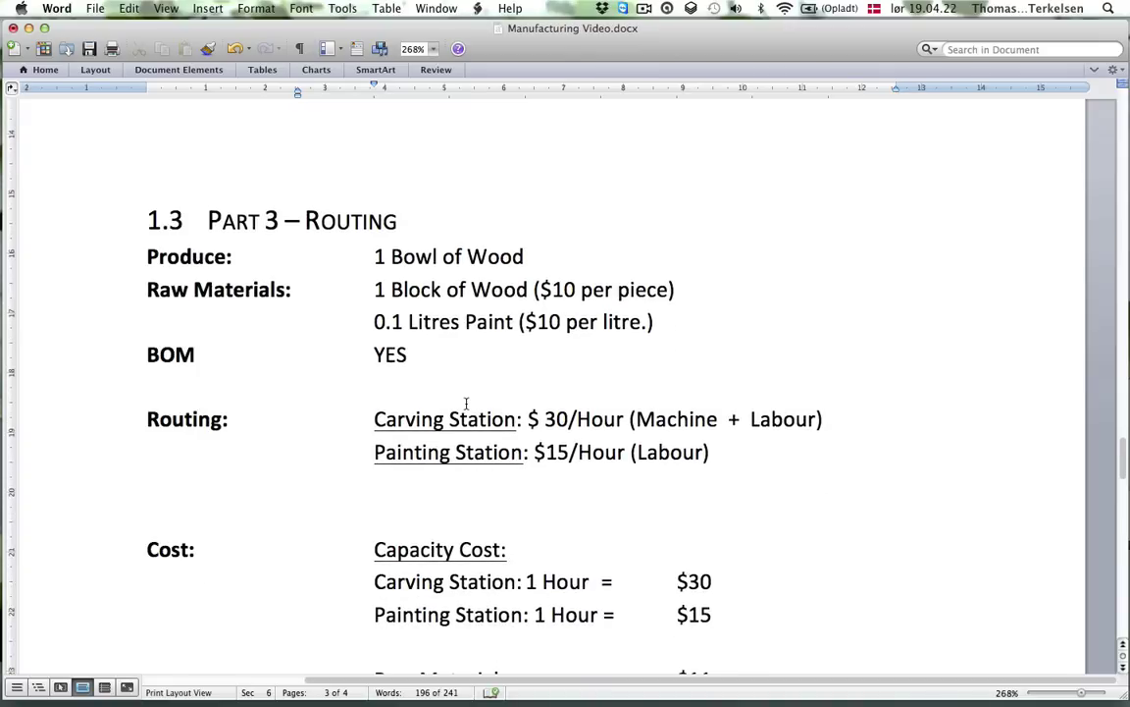
# Examine the hourly rates and machine and labour content of the Carving Station and Painting Station, plus the cost breakdown in Part 3
pyautogui.scroll(-1, 467, 404)
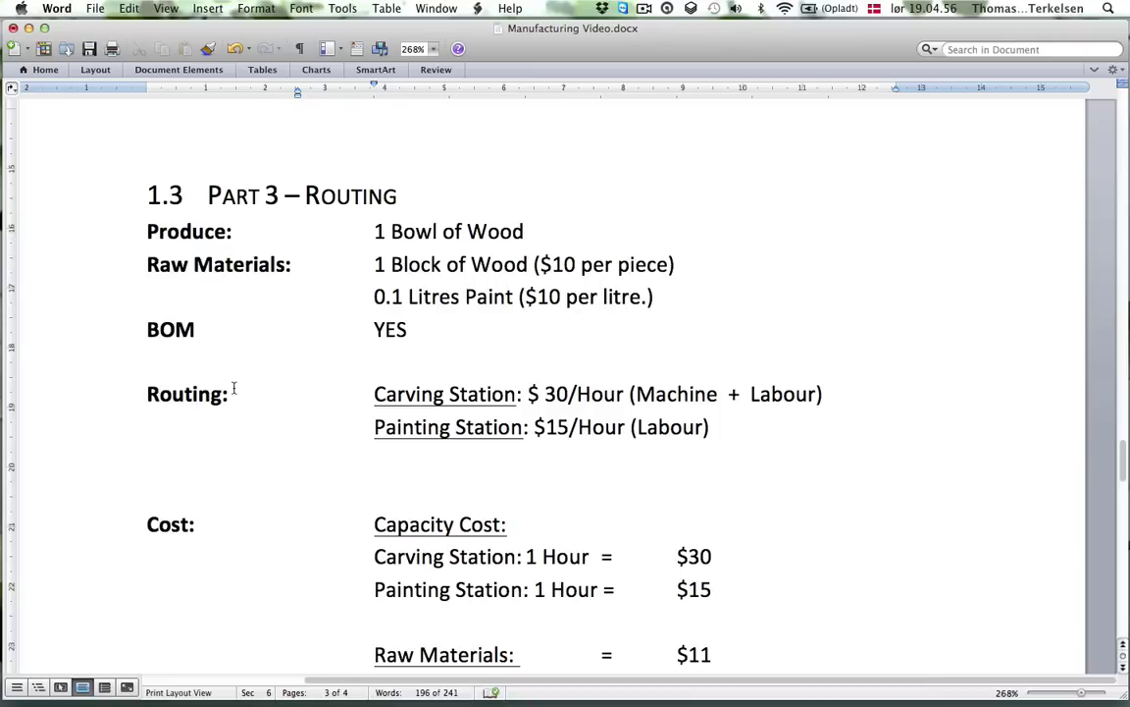
pyautogui.scroll(-1, 232, 389)
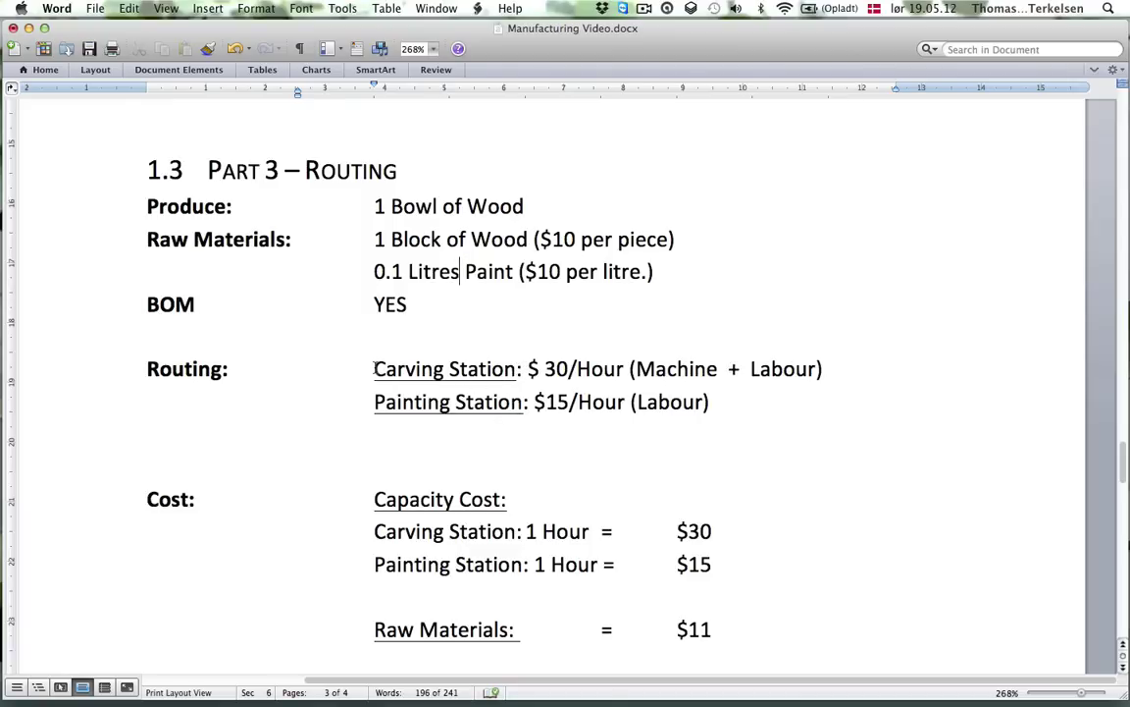
pyautogui.moveTo(375, 367); pyautogui.dragTo(502, 368)
pyautogui.click(637, 369)
pyautogui.moveTo(638, 369); pyautogui.dragTo(817, 368)
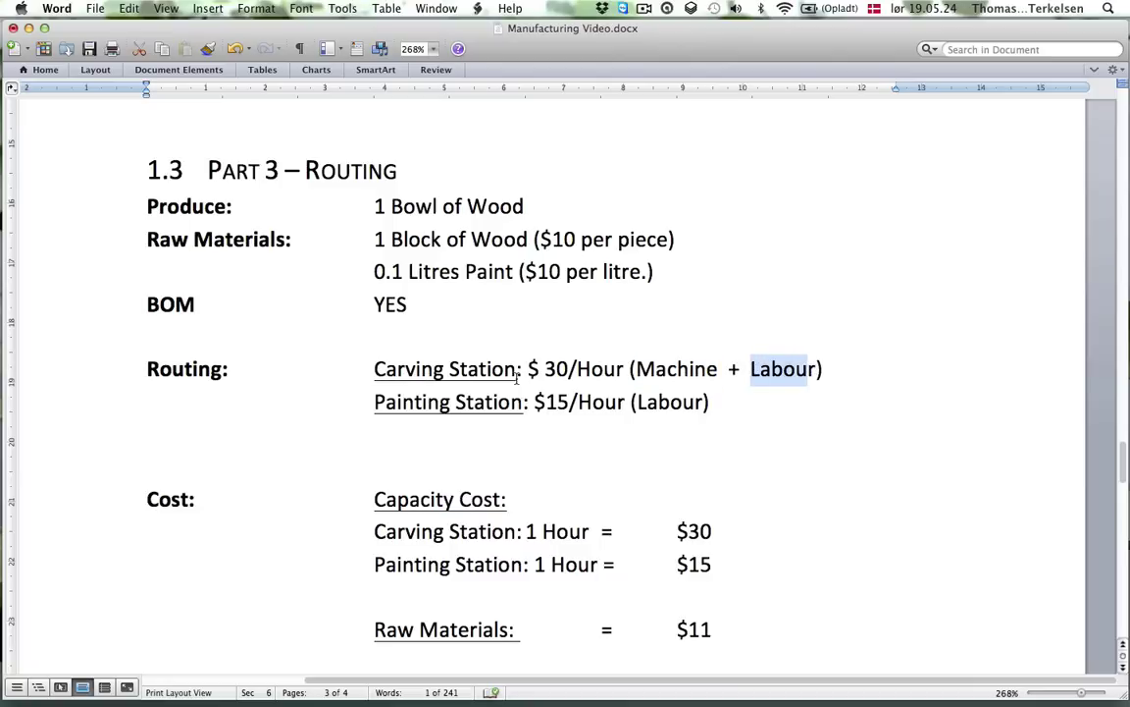
pyautogui.click(478, 369)
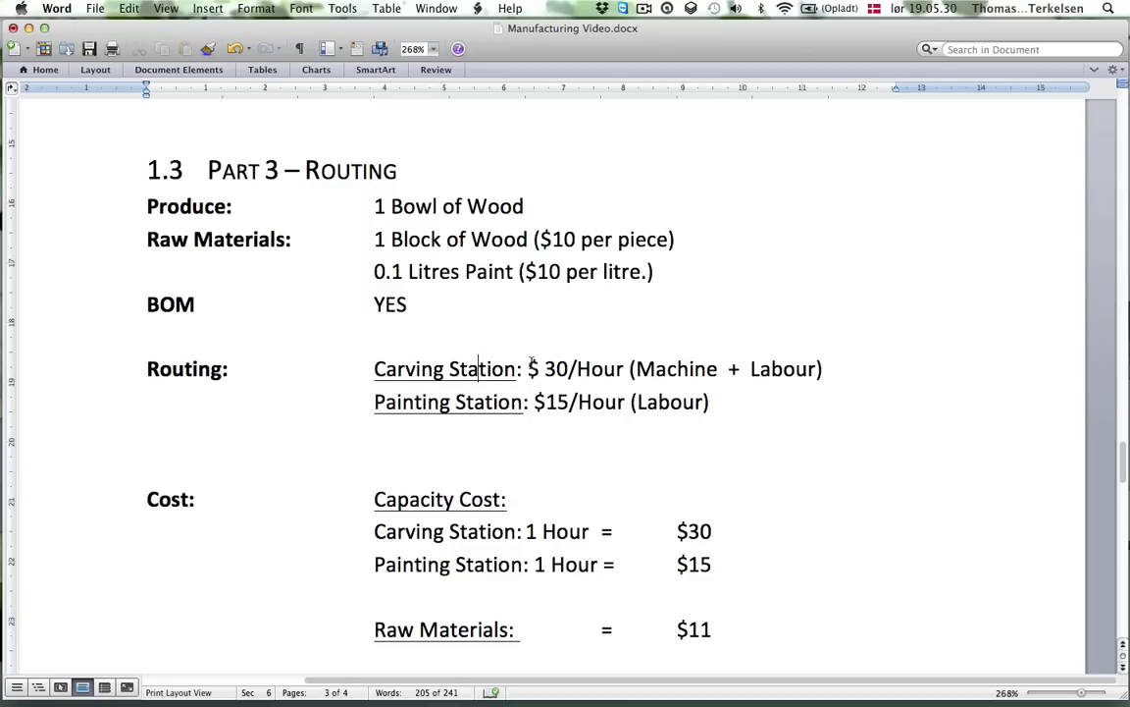
pyautogui.moveTo(569, 368); pyautogui.dragTo(544, 368)
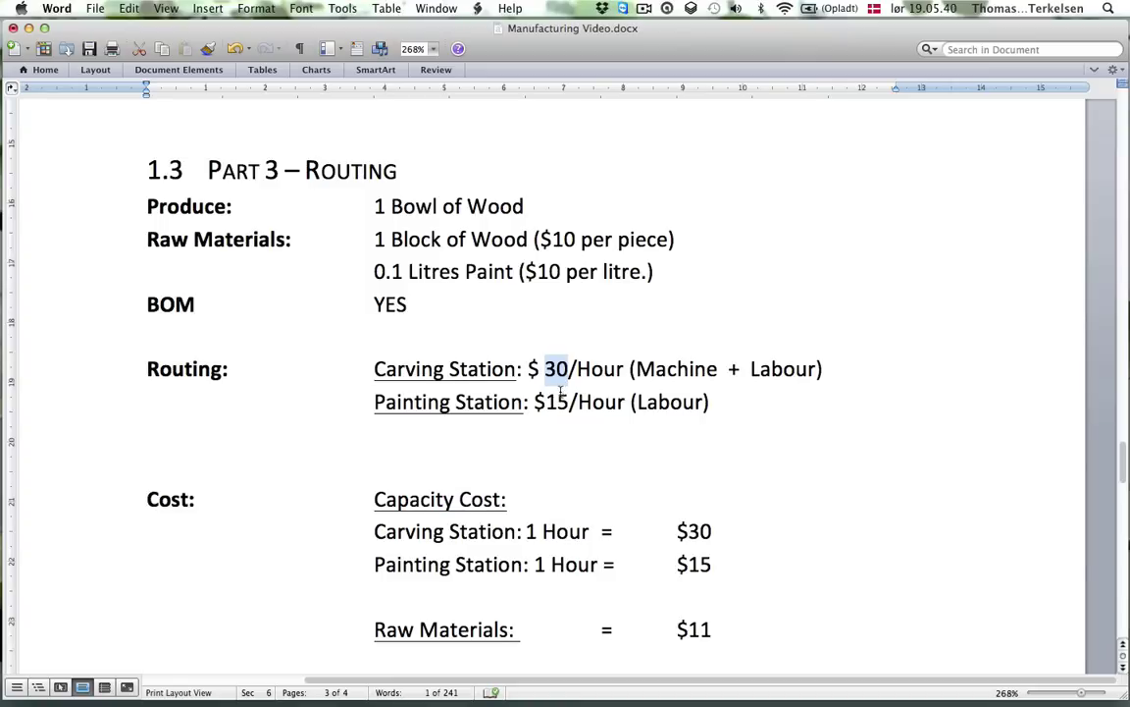
pyautogui.click(687, 367)
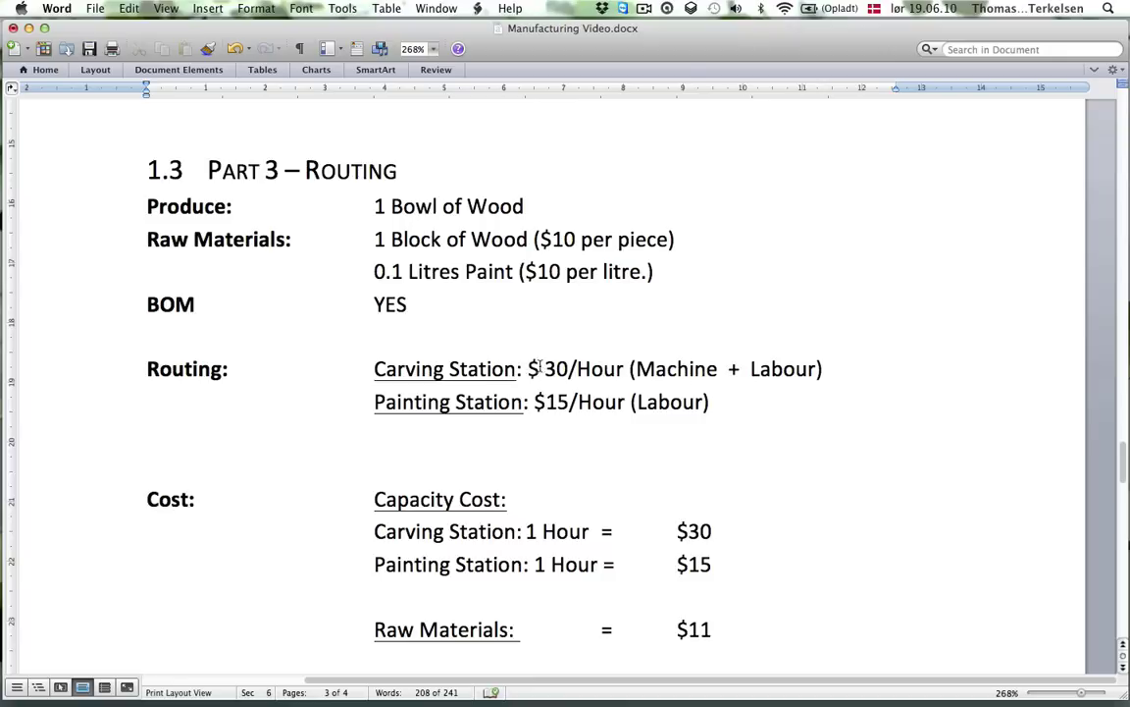
pyautogui.moveTo(531, 372); pyautogui.dragTo(590, 373)
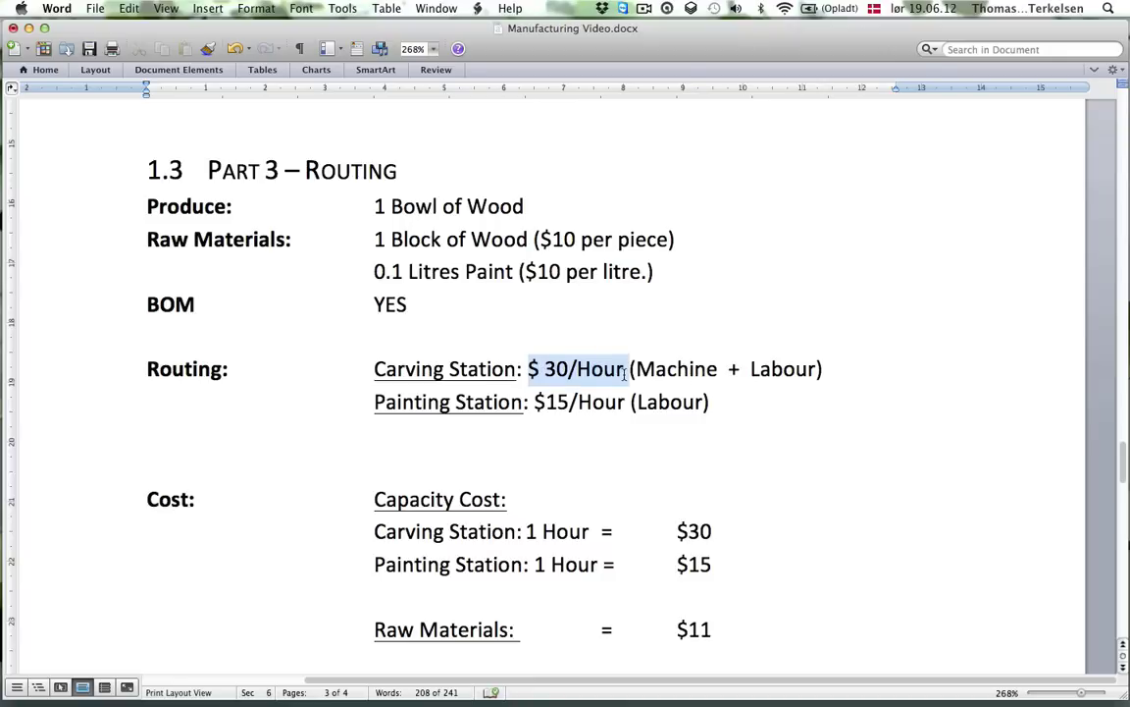
pyautogui.click(569, 370)
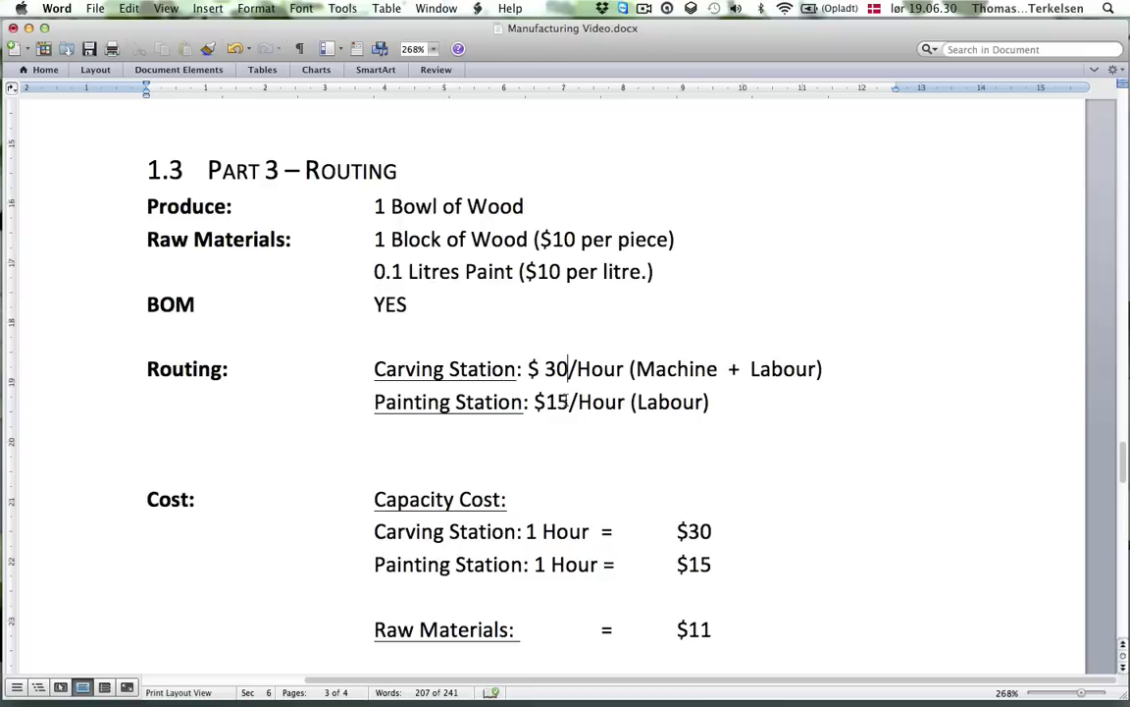
pyautogui.scroll(-5, 566, 398)
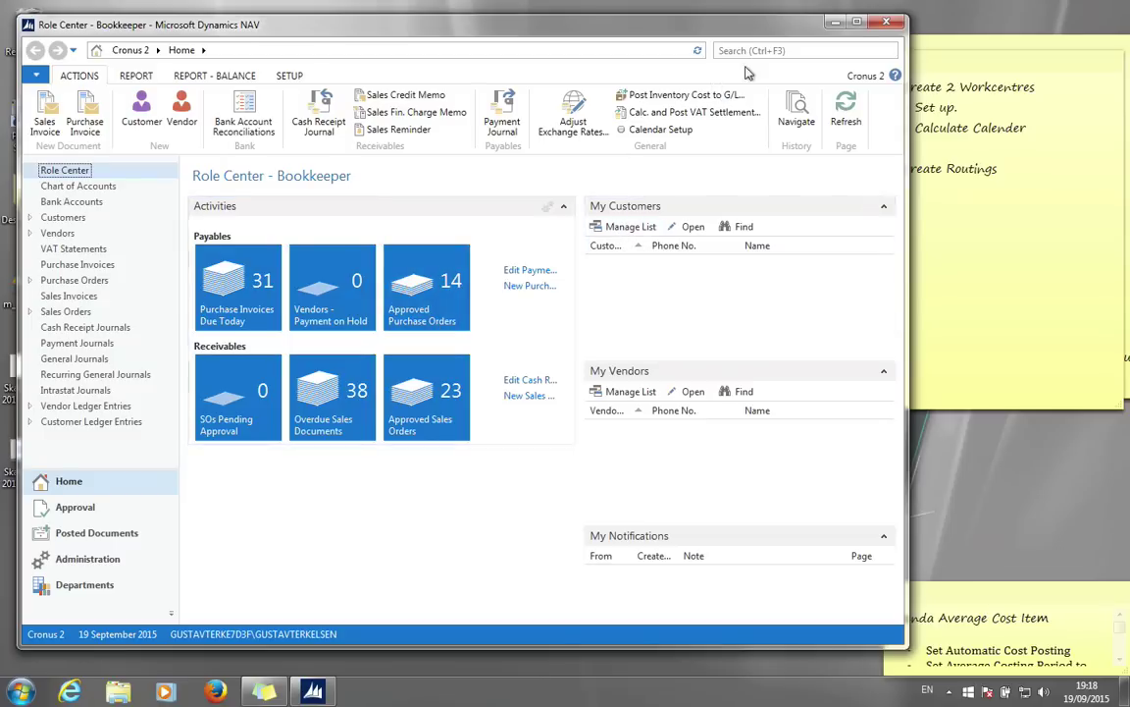
# Switch to Microsoft Dynamics NAV, check the sticky note with the work centre tasks, and open the Work Centers list by searching for Work cen
pyautogui.click(993, 79)
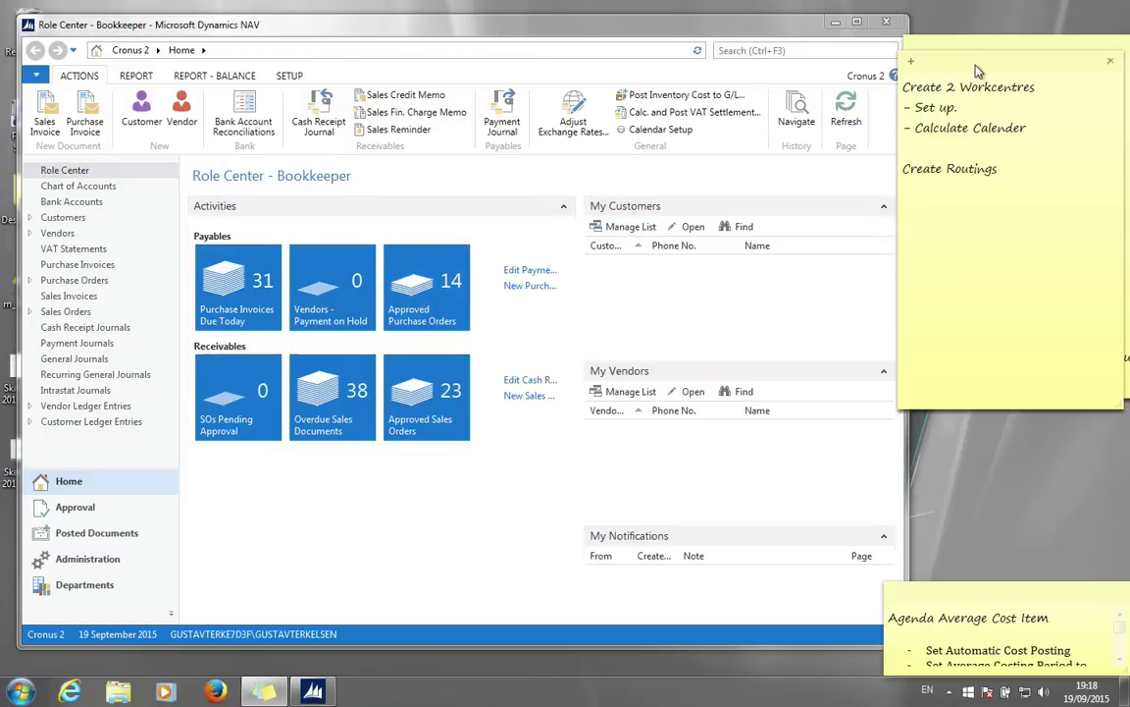
pyautogui.click(744, 49)
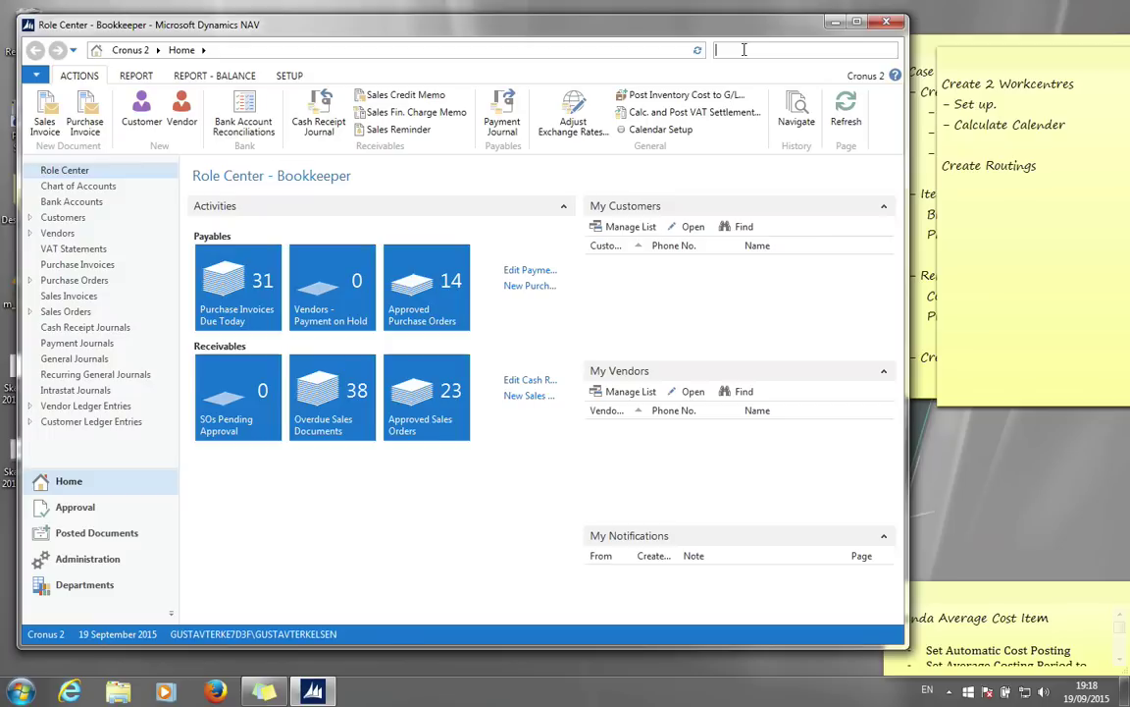
pyautogui.write('cen')
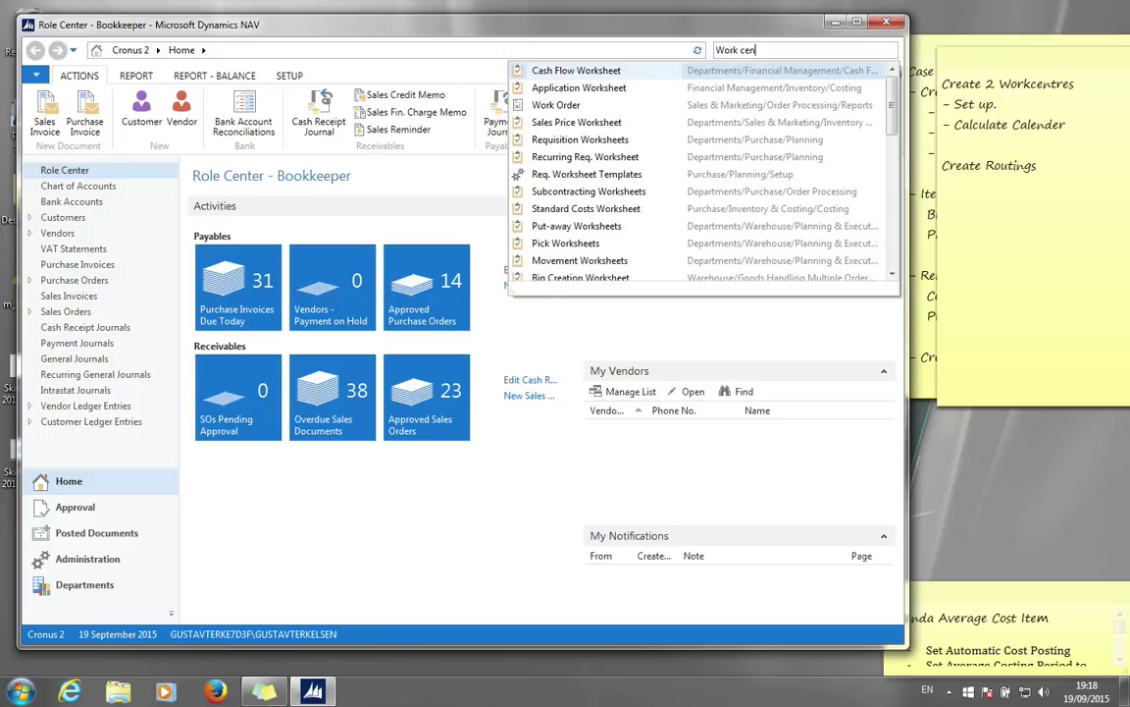
pyautogui.click(582, 75)
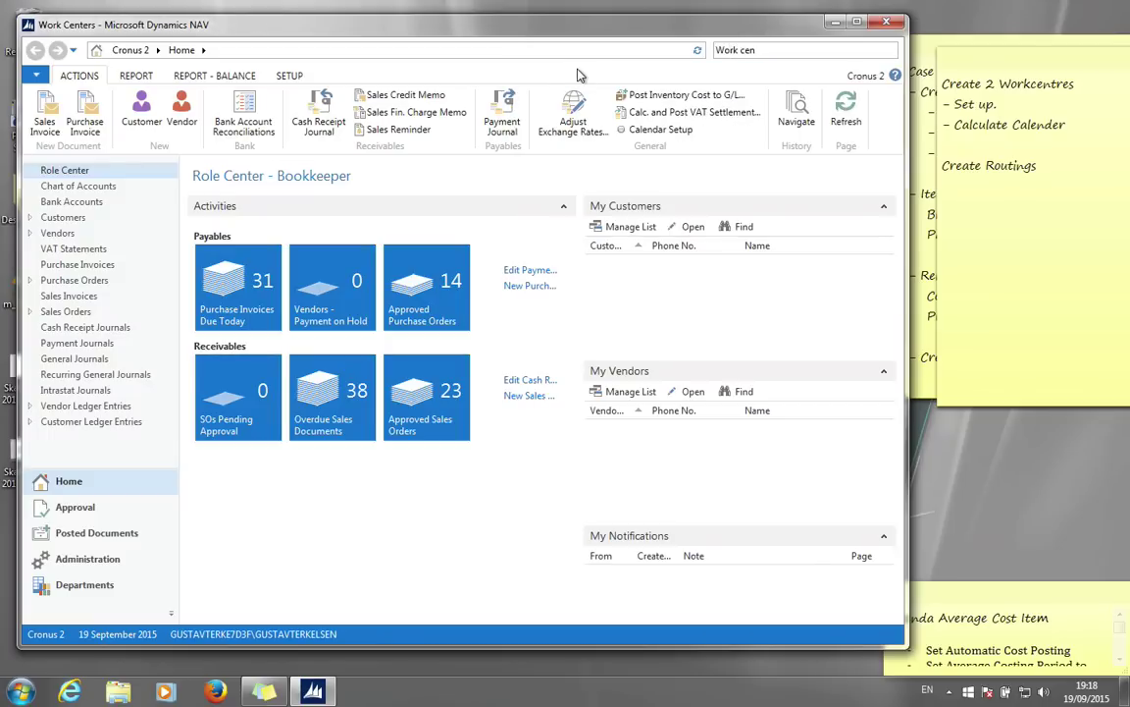
# Create a new work center named Carving Station and assign it to work center group 2, Production department
pyautogui.click(45, 110)
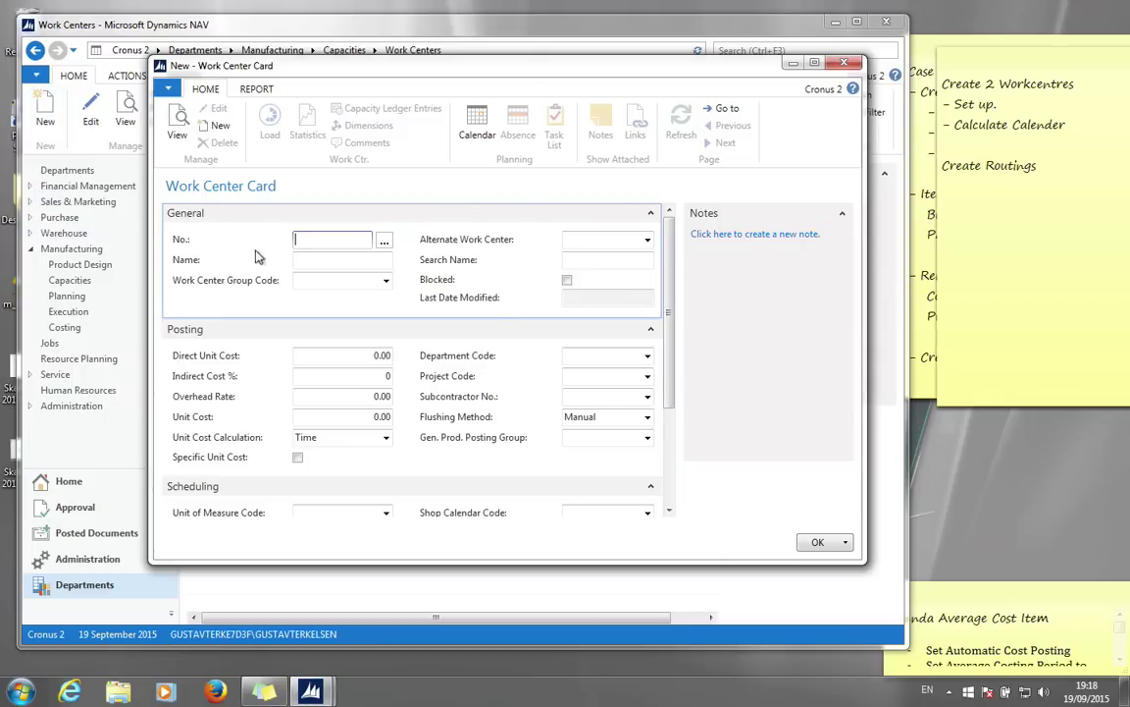
pyautogui.click(310, 257)
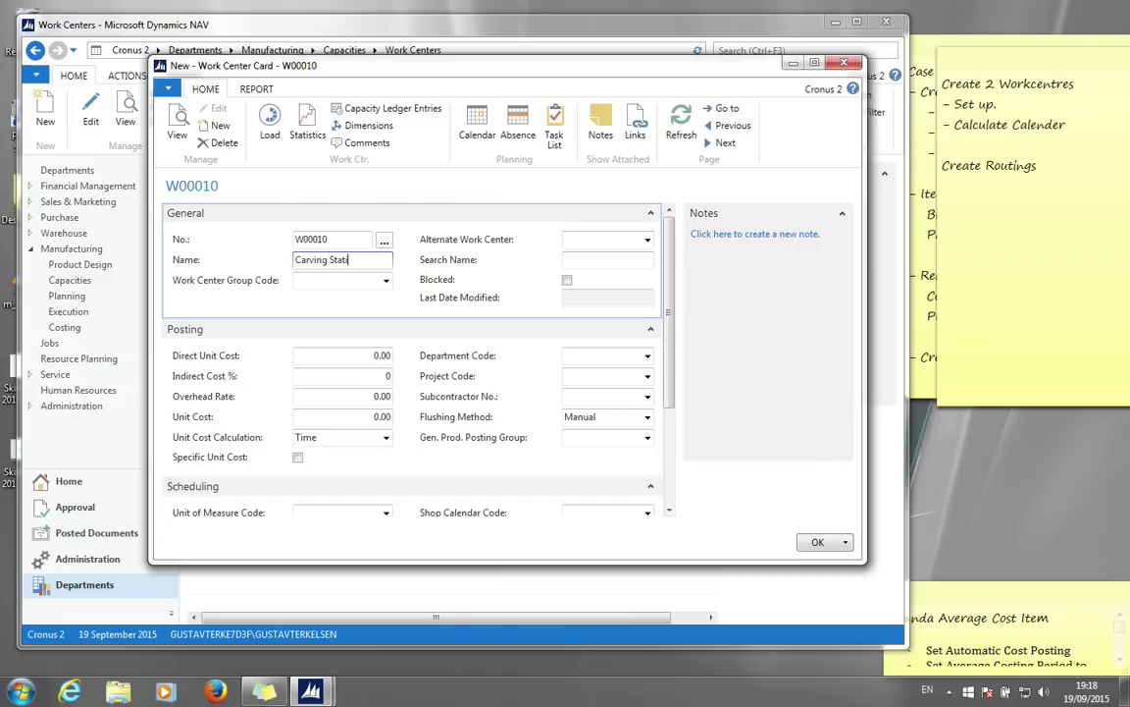
pyautogui.write('Carving Station')
pyautogui.press('Tab')
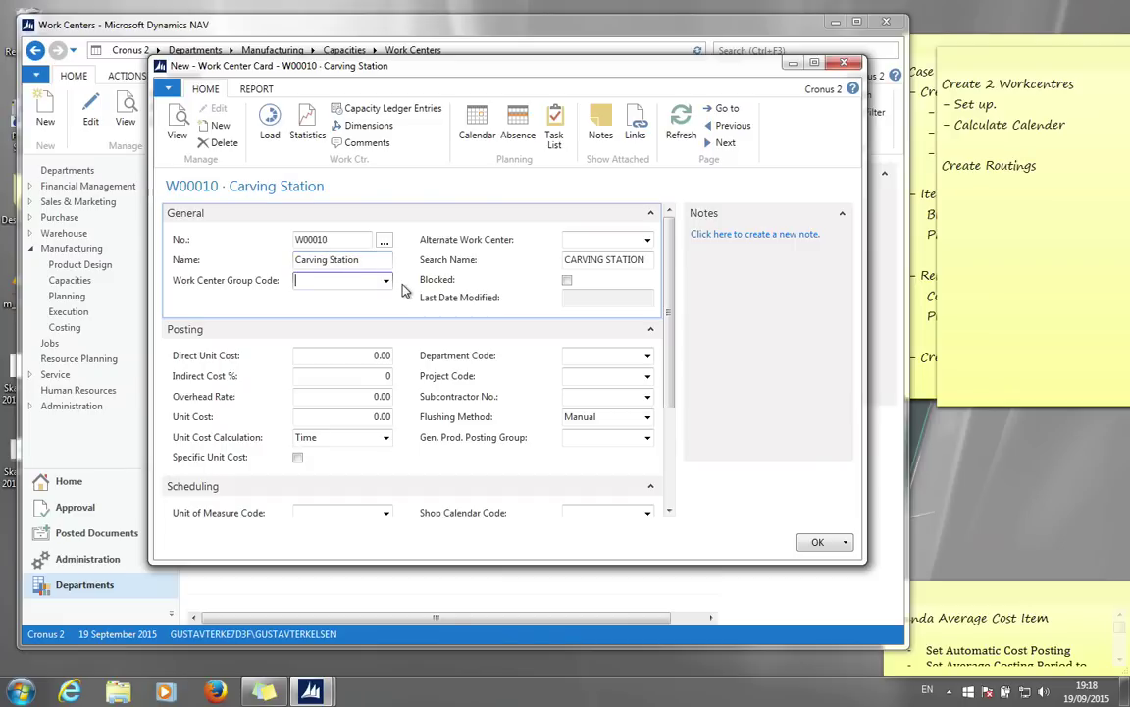
pyautogui.click(387, 281)
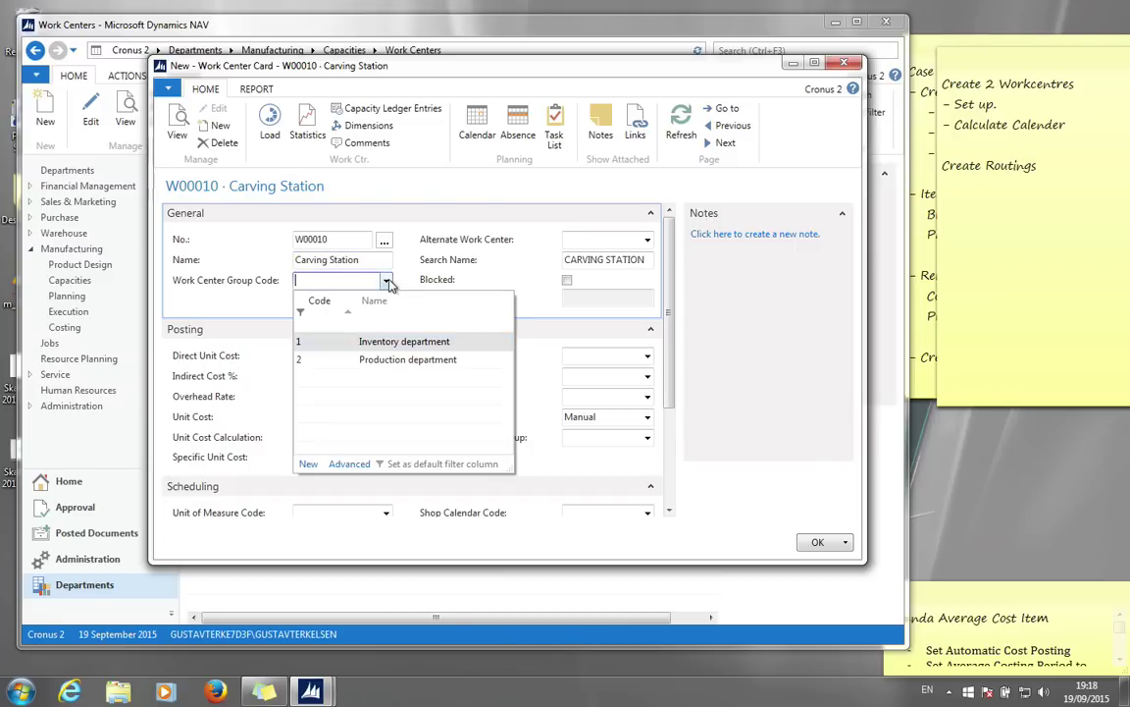
pyautogui.click(398, 362)
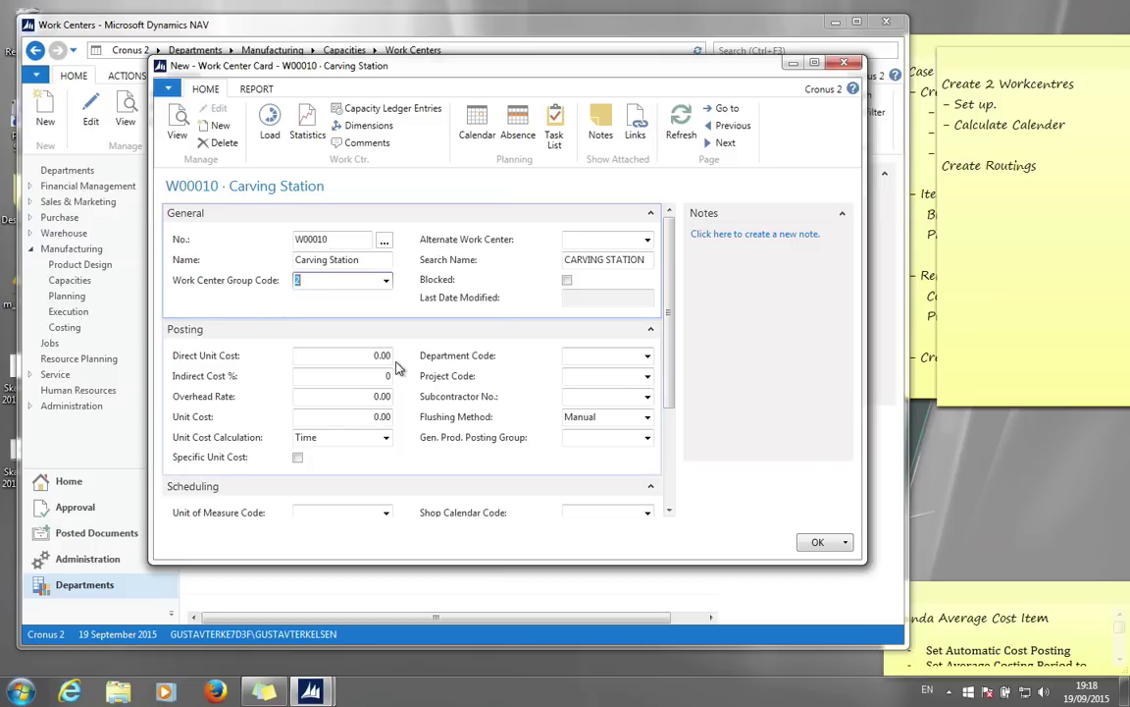
# Set the Carving Station's direct unit cost to 30
pyautogui.press('Tab')
pyautogui.press('Tab')
pyautogui.press('Tab')
pyautogui.press('Tab')
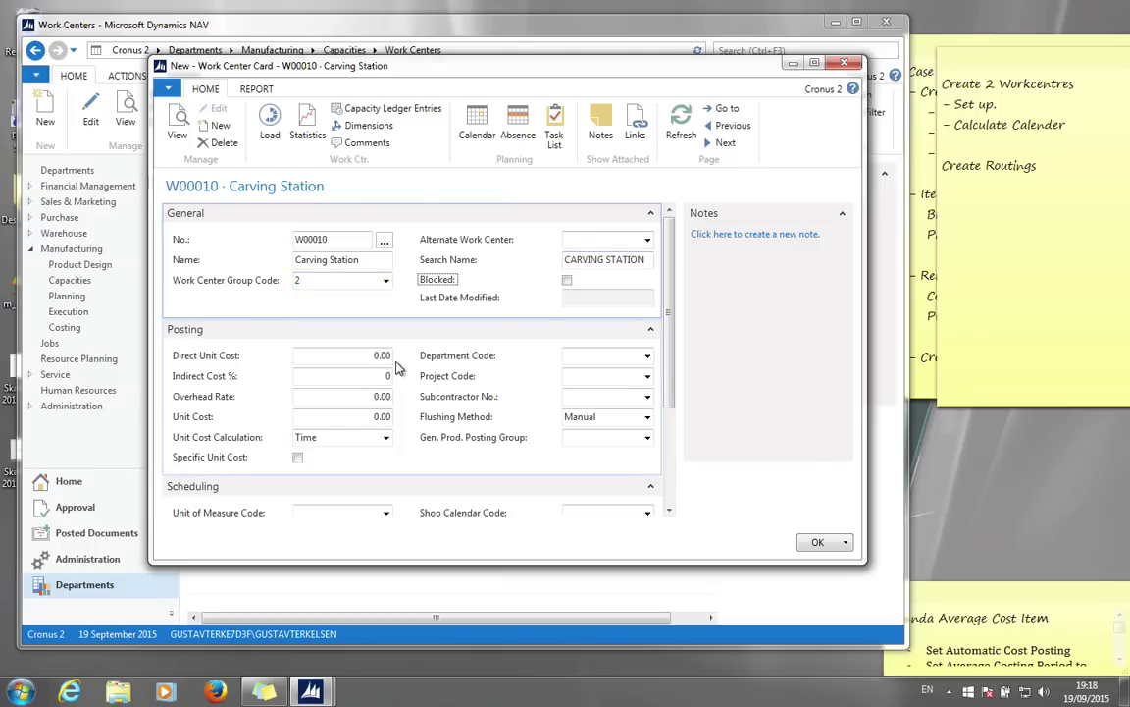
pyautogui.write('30')
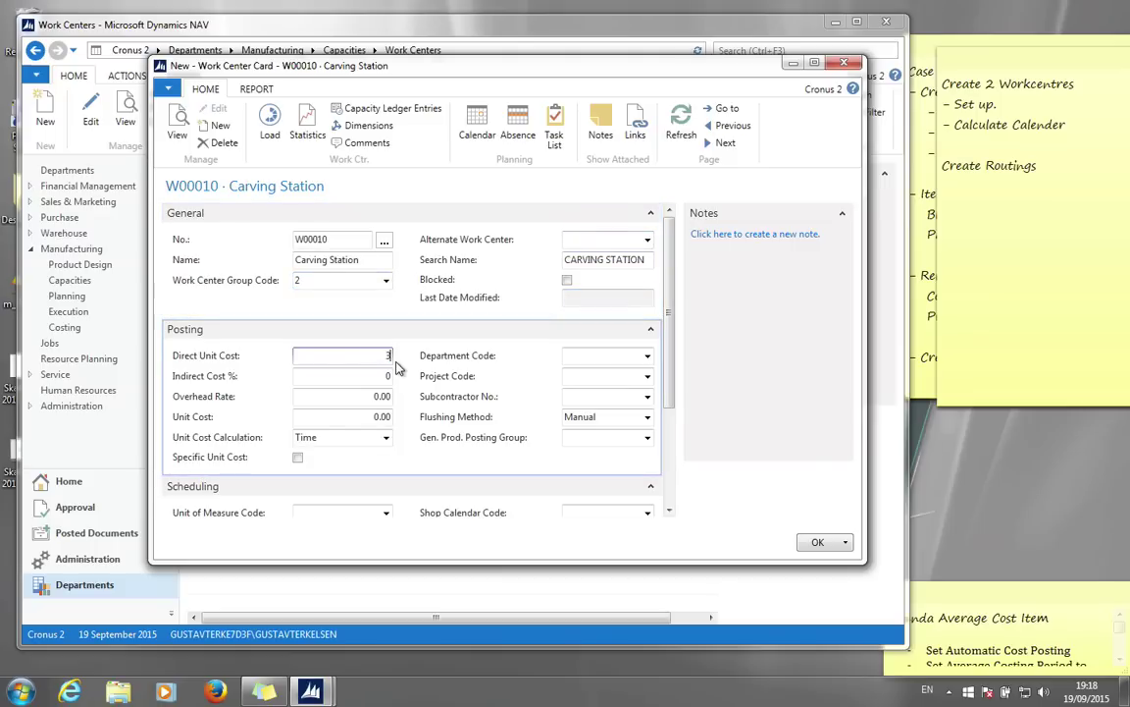
pyautogui.press('Tab')
pyautogui.press('Tab')
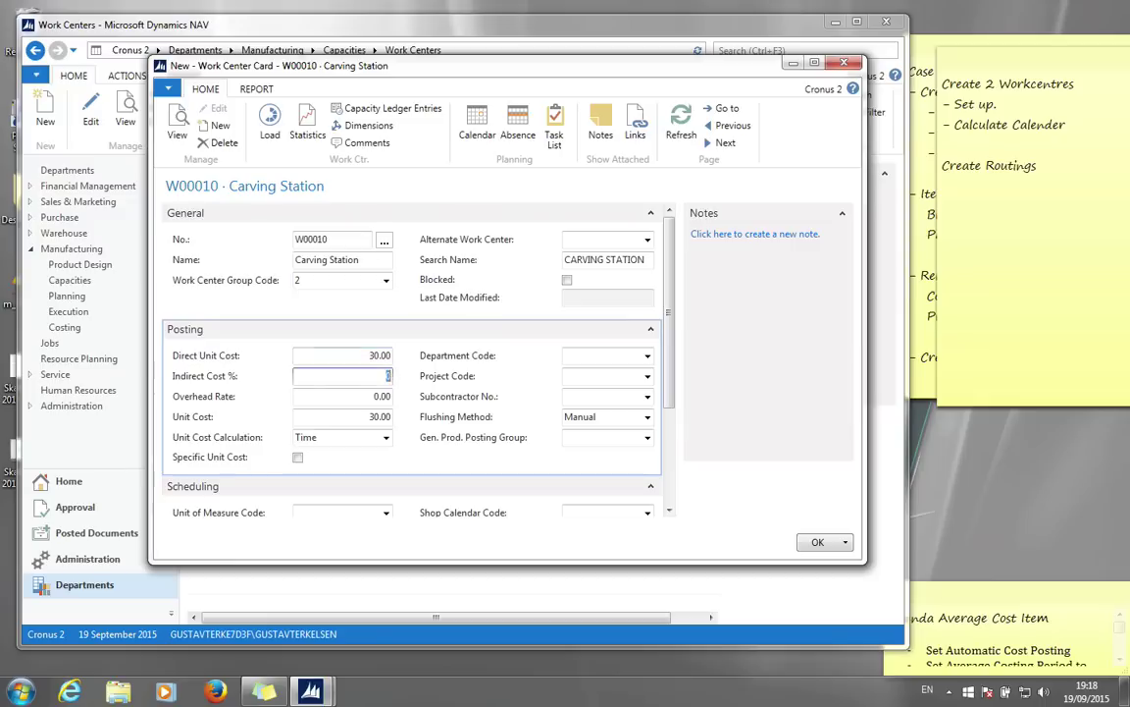
# Assign the general product posting group MANUFACT to the Carving Station, keeping the Time cost calculation and Manual flushing method
pyautogui.press('Tab')
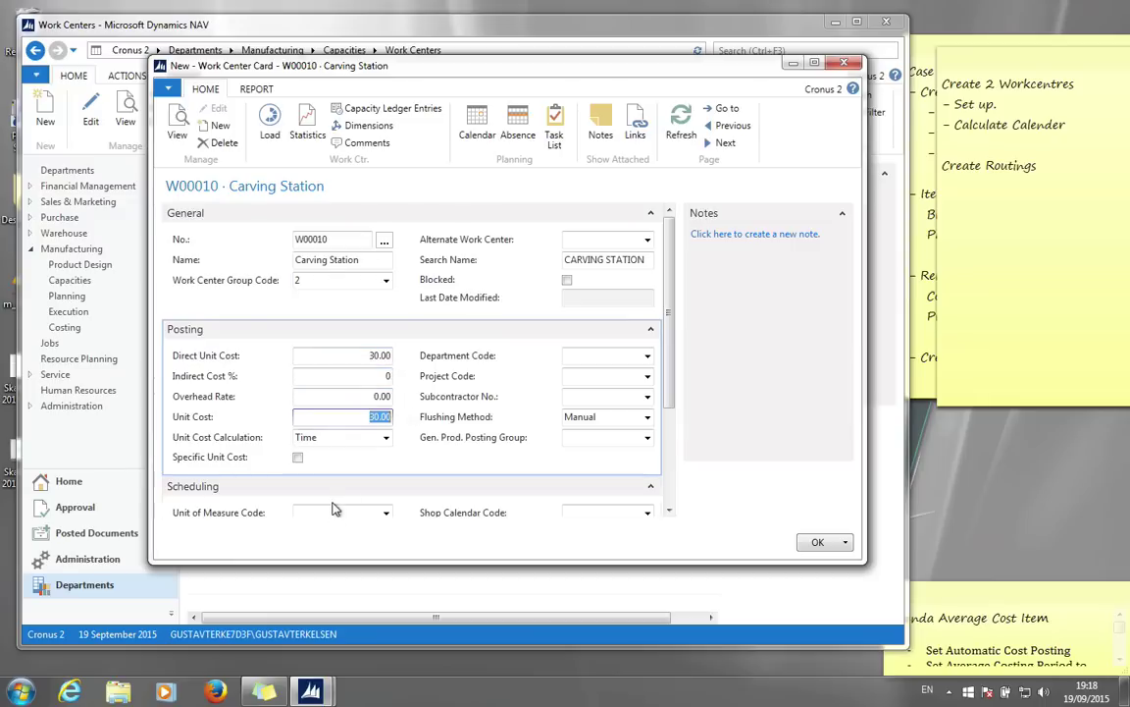
pyautogui.press('Tab')
pyautogui.press('Tab')
pyautogui.press('Tab')
pyautogui.press('Tab')
pyautogui.press('Tab')
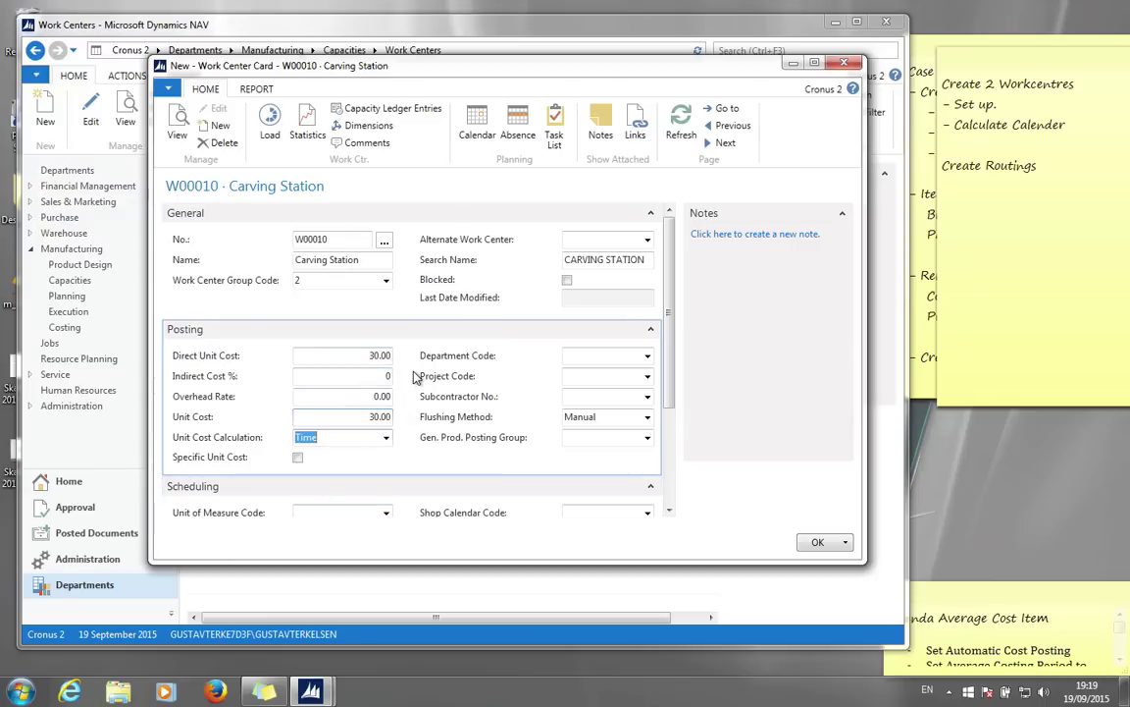
pyautogui.press('Tab')
pyautogui.press('Tab')
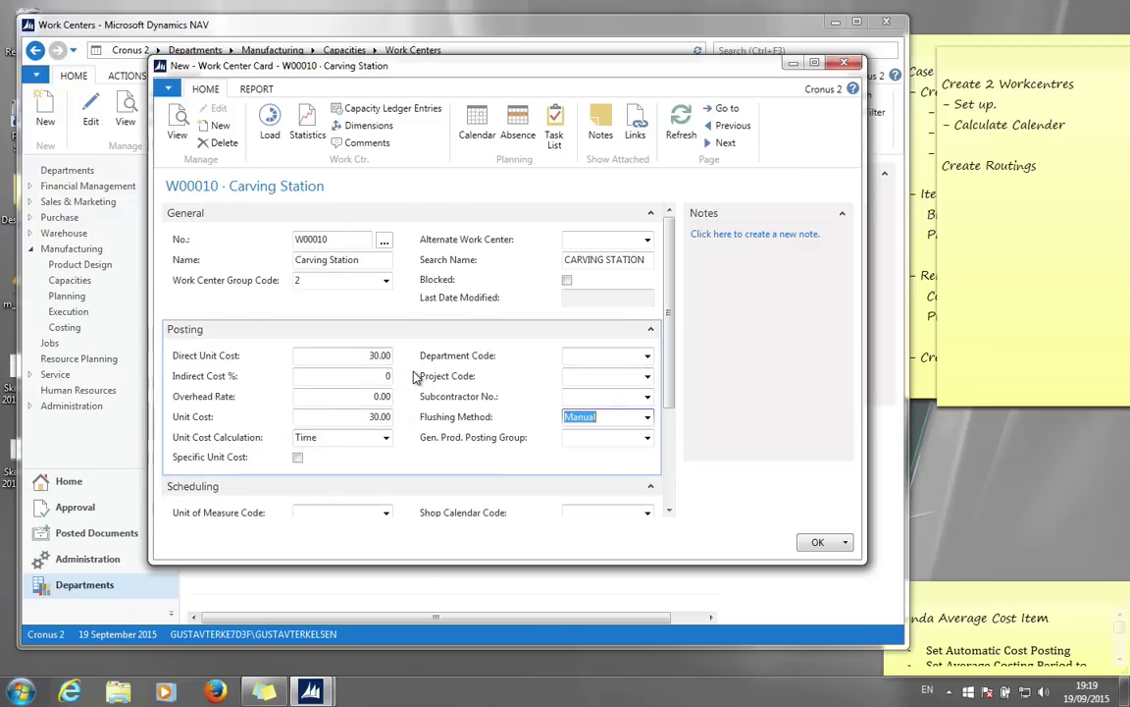
pyautogui.click(645, 438)
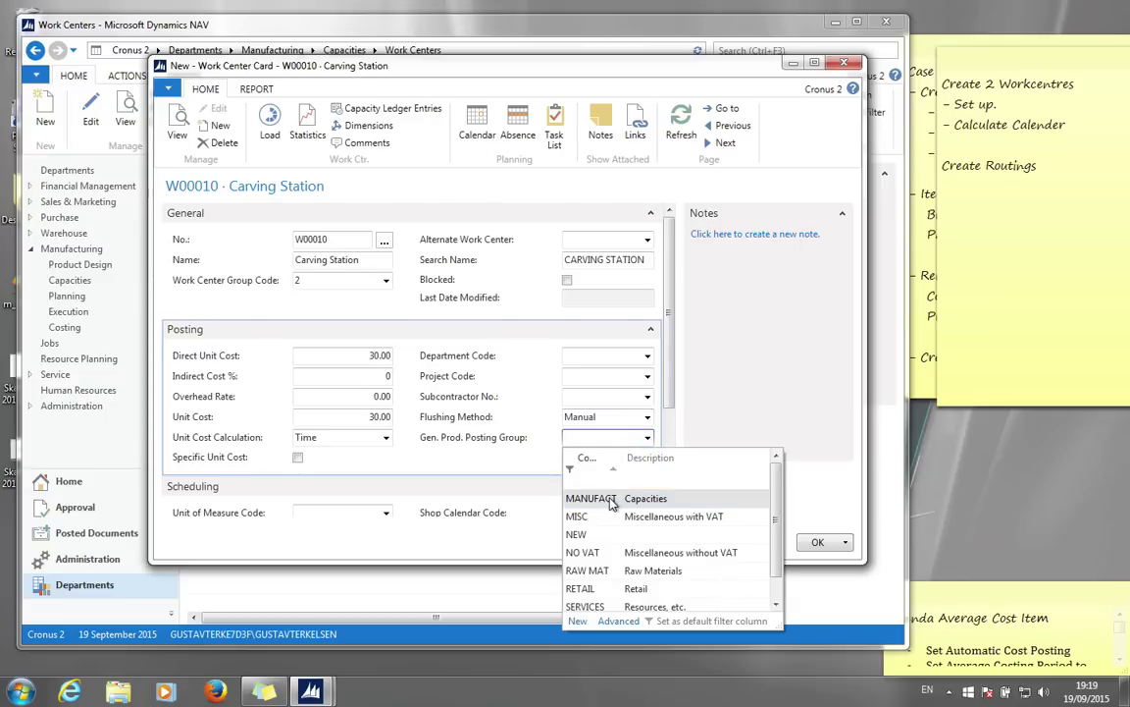
pyautogui.click(592, 499)
pyautogui.press('Tab')
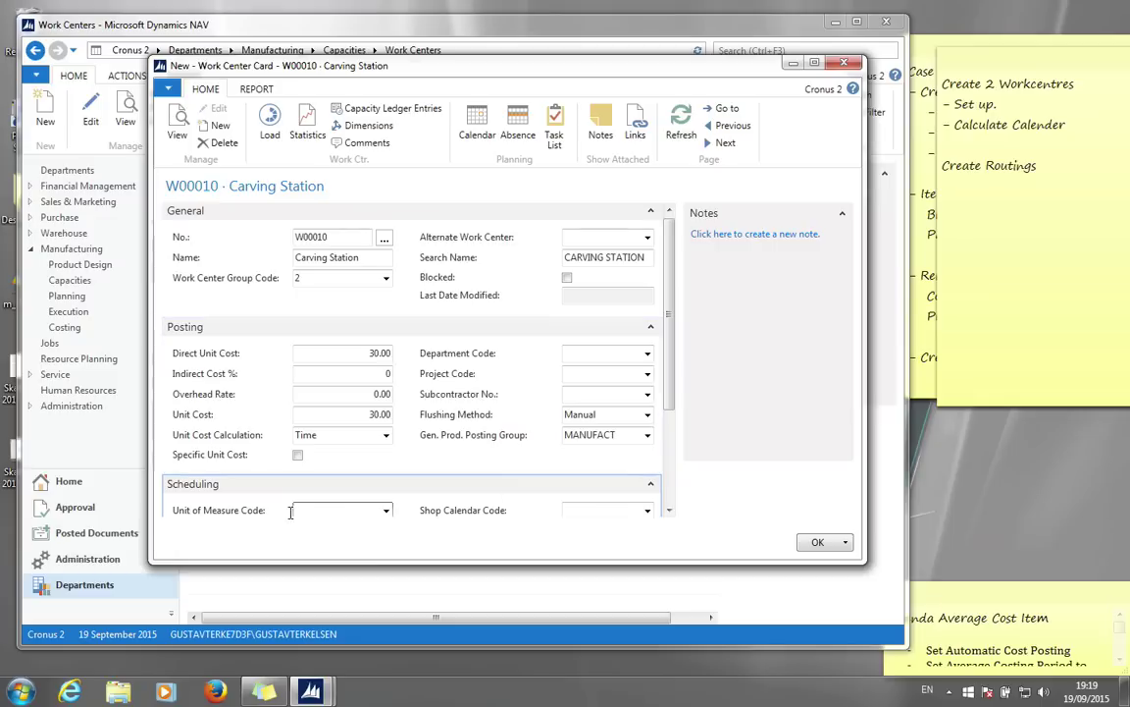
# Set the Carving Station's scheduling unit of measure to HOURS
pyautogui.scroll(-3, 206, 436)
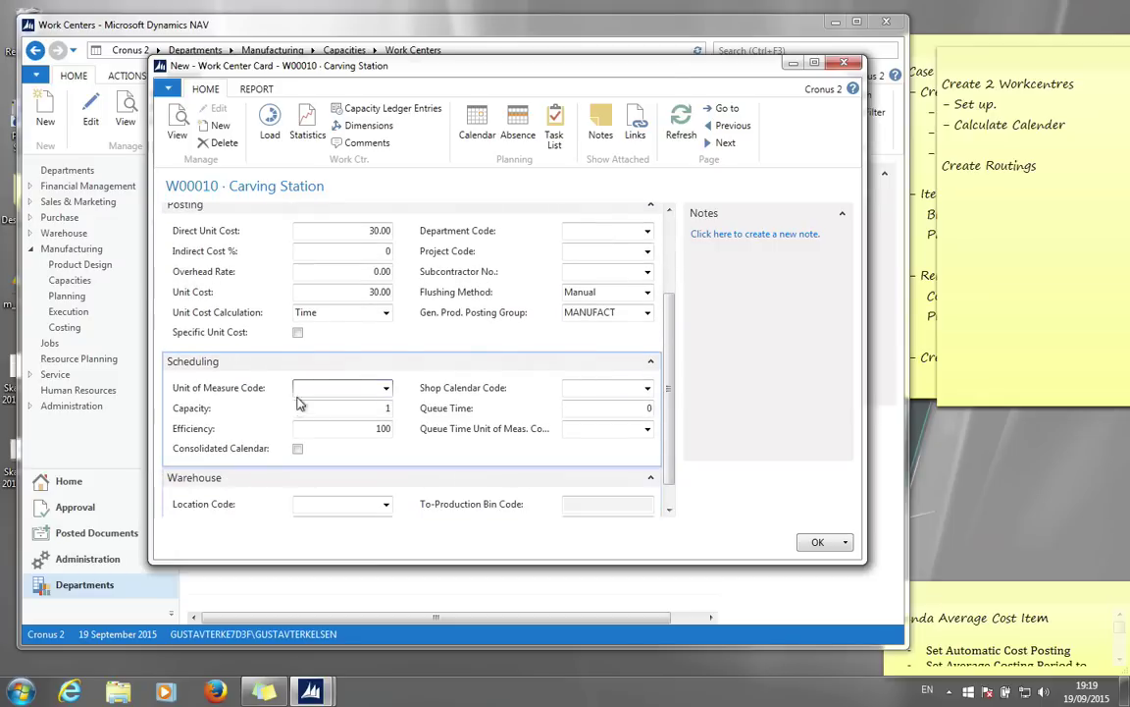
pyautogui.click(386, 388)
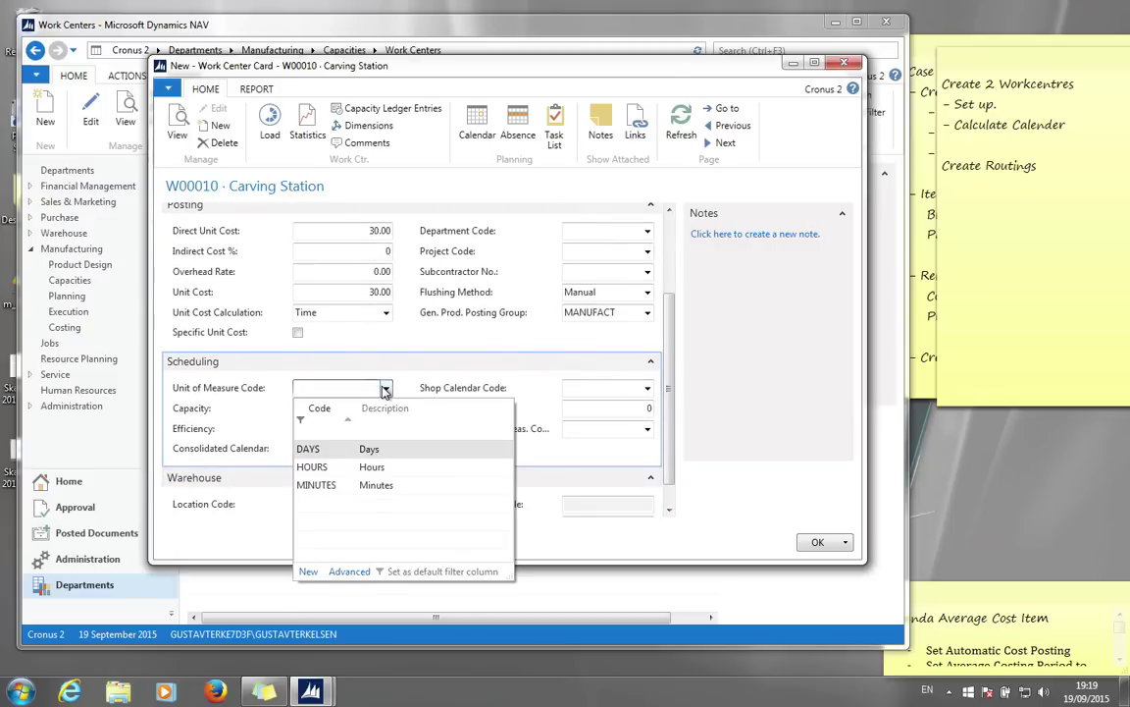
pyautogui.click(323, 467)
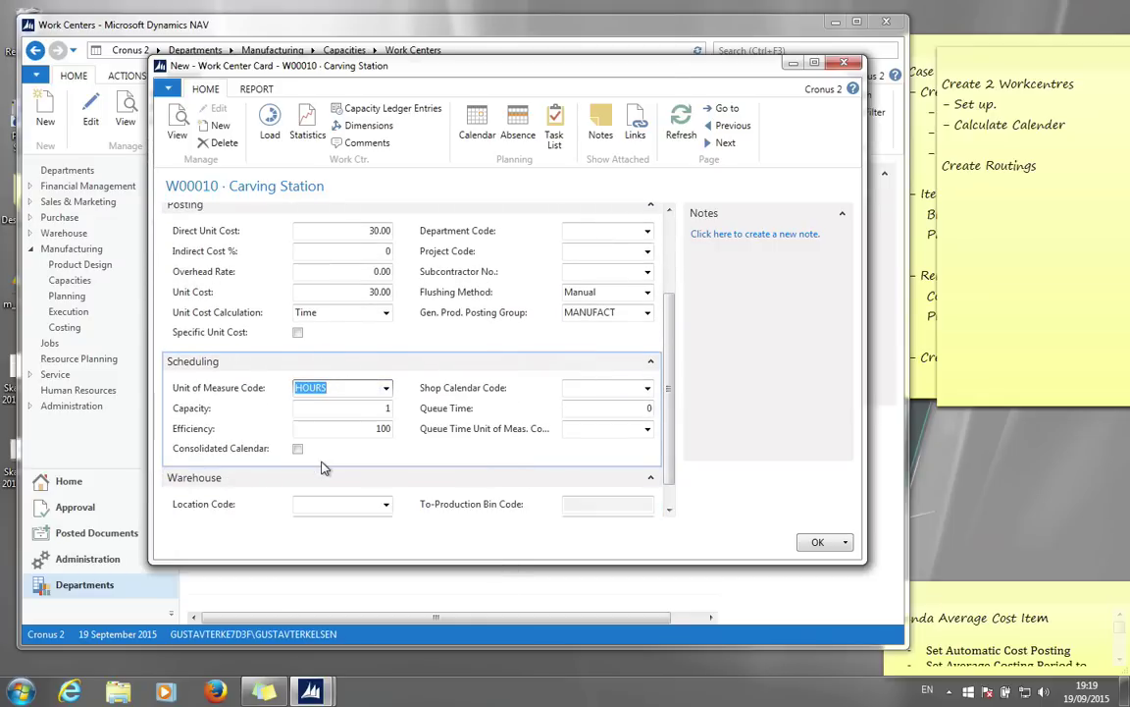
pyautogui.press('Tab')
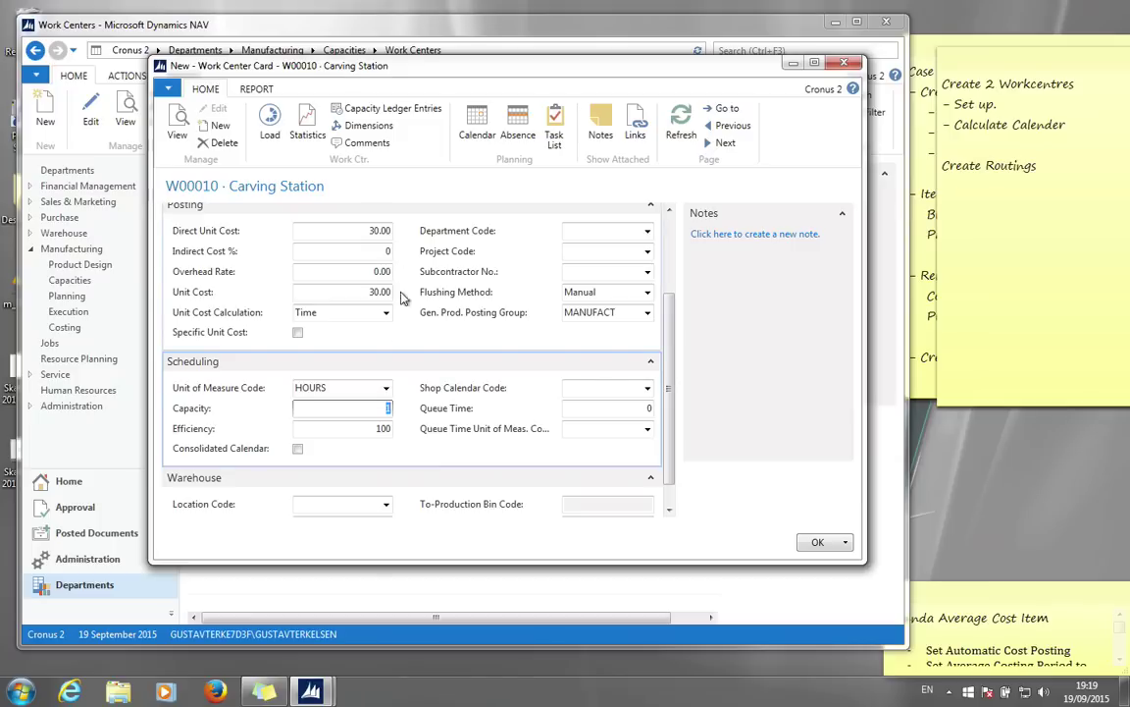
# Assign shop calendar 1, One shift Monday-Friday, to the Carving Station and close its completed work center card
pyautogui.press('Tab')
pyautogui.press('Tab')
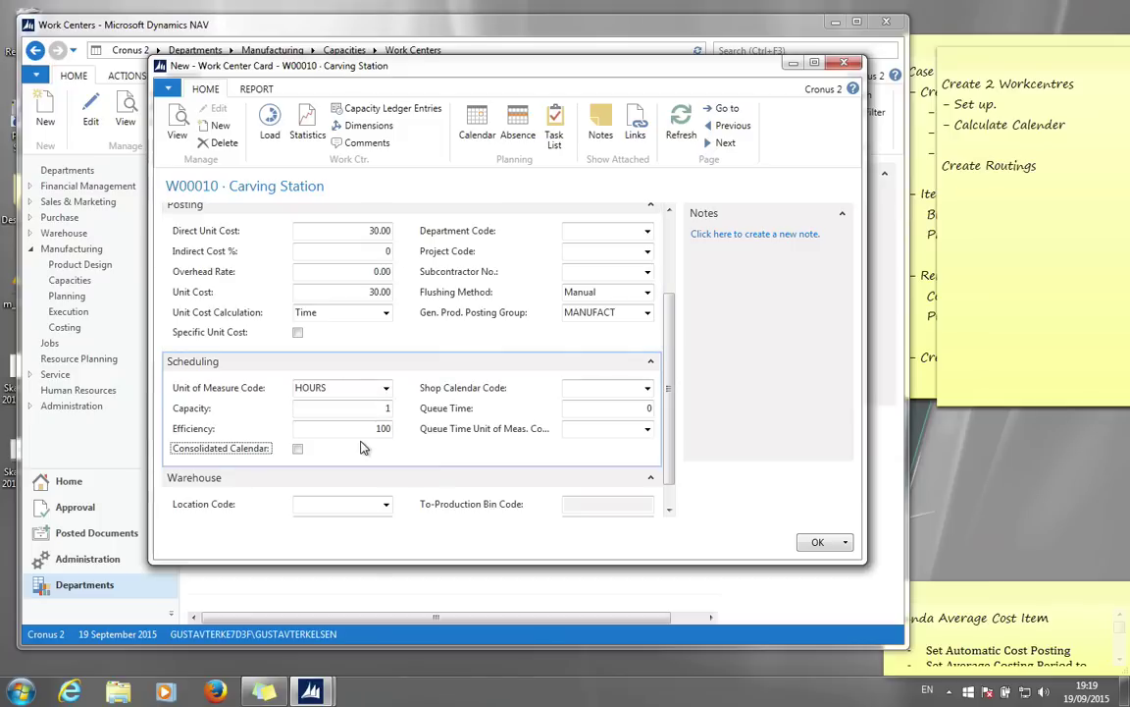
pyautogui.press('Tab')
pyautogui.click(648, 389)
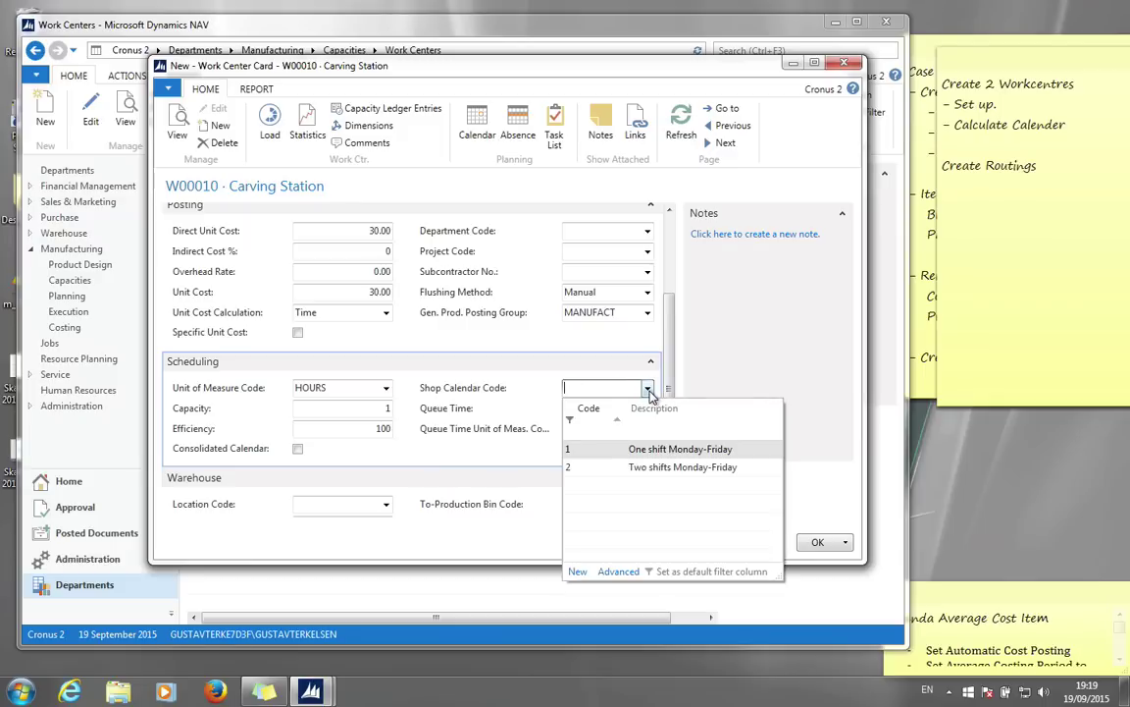
pyautogui.click(646, 449)
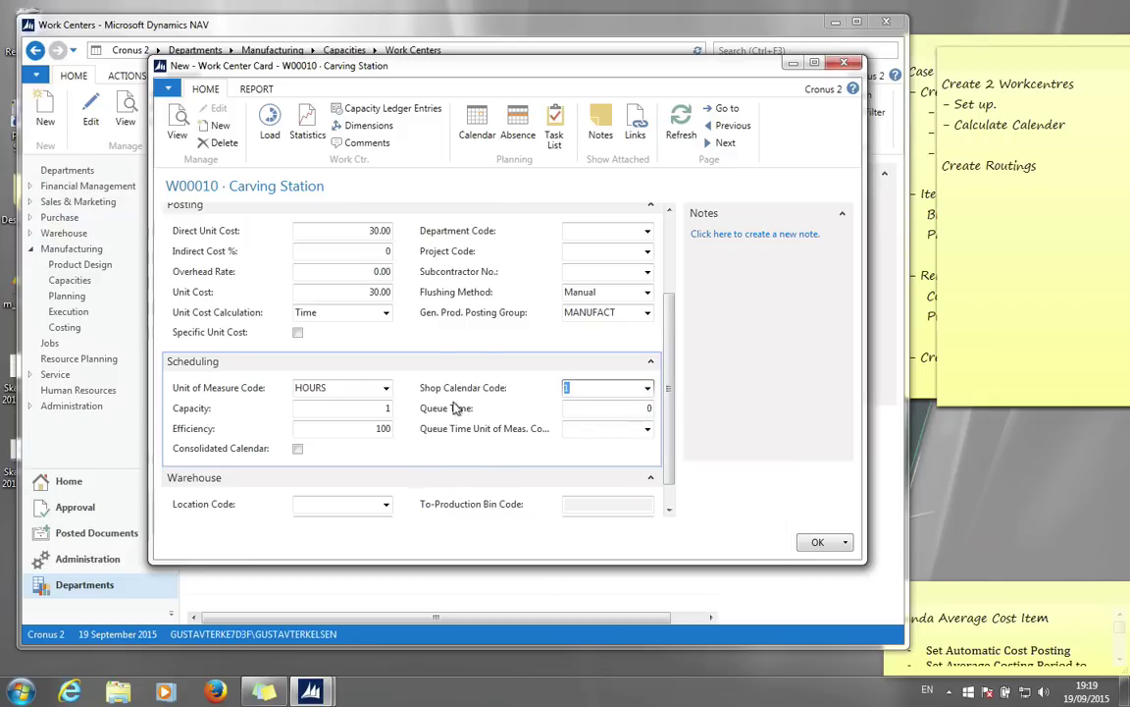
pyautogui.press('Tab')
pyautogui.press('Tab')
pyautogui.press('Tab')
pyautogui.press('Tab')
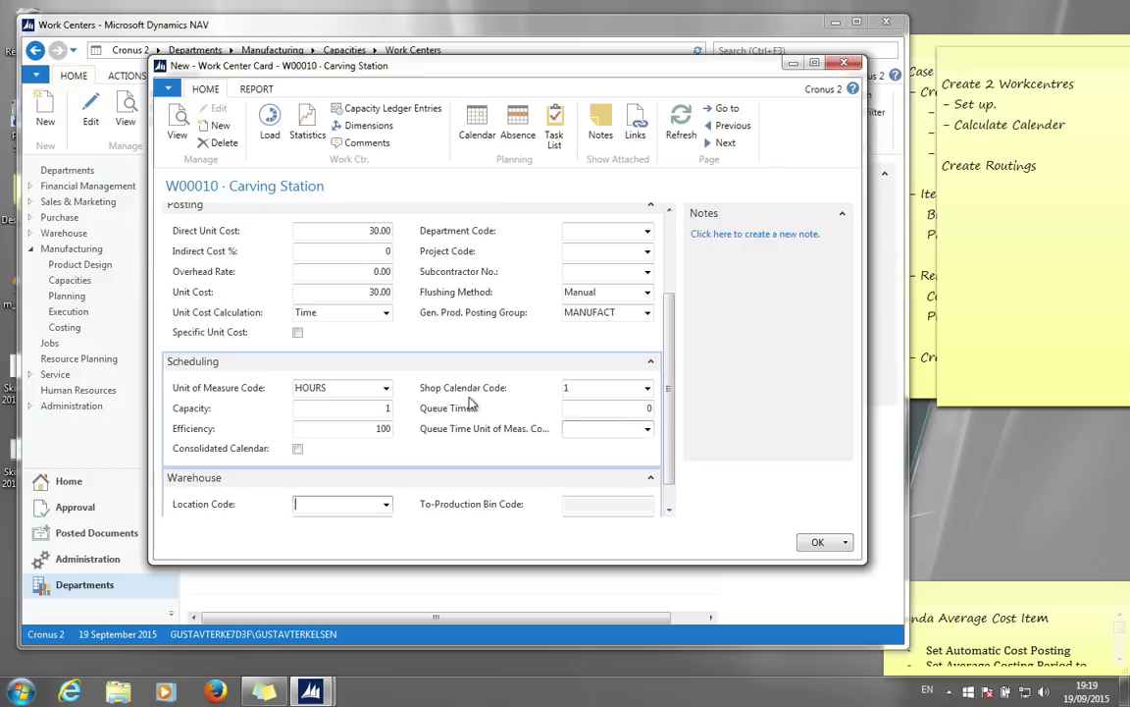
pyautogui.click(820, 543)
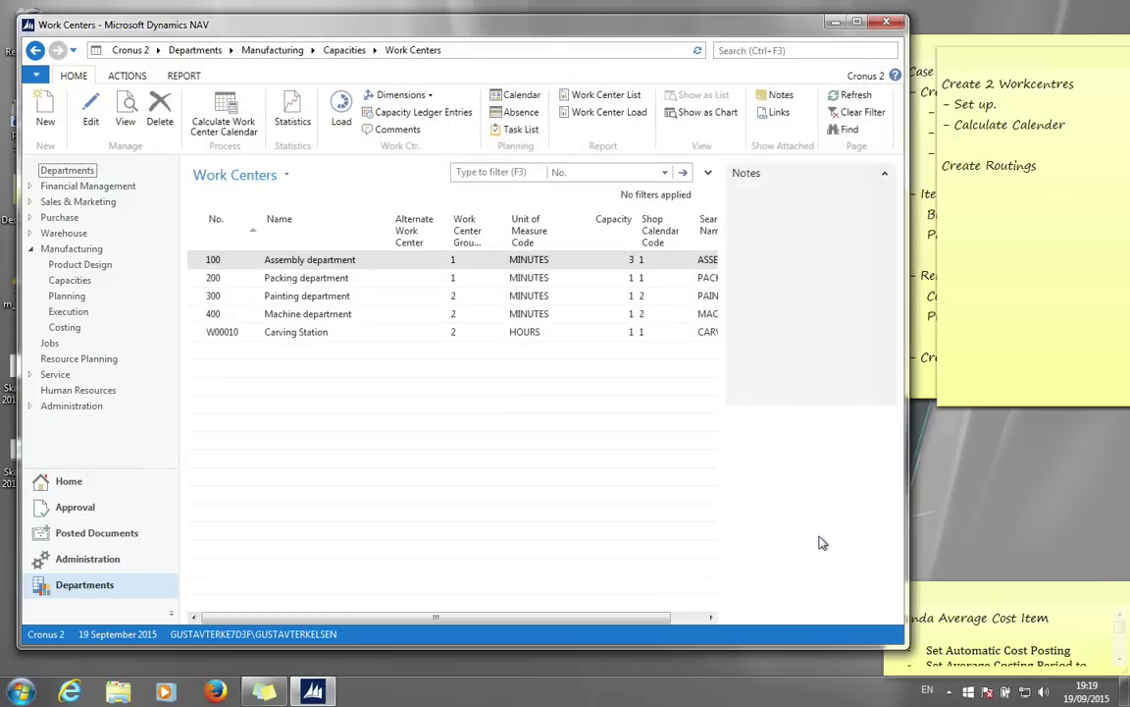
# Create a work center named Painting Station with the next automatic number and assign it to work center group 2, Production department
pyautogui.click(49, 108)
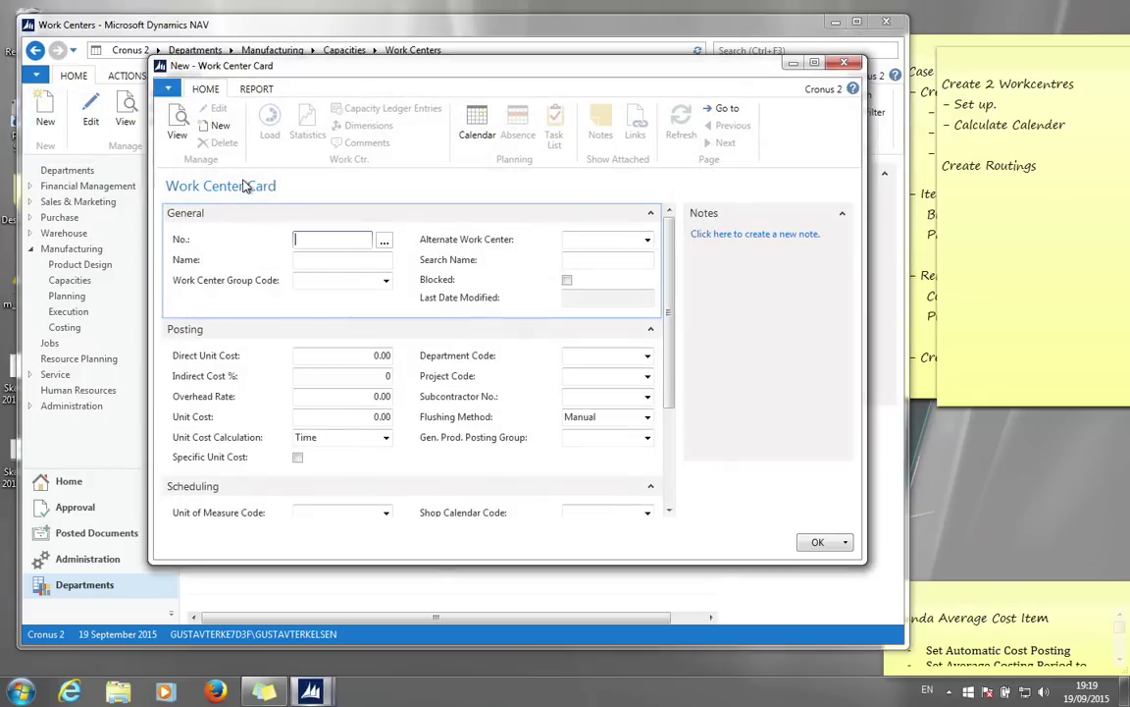
pyautogui.press('Tab')
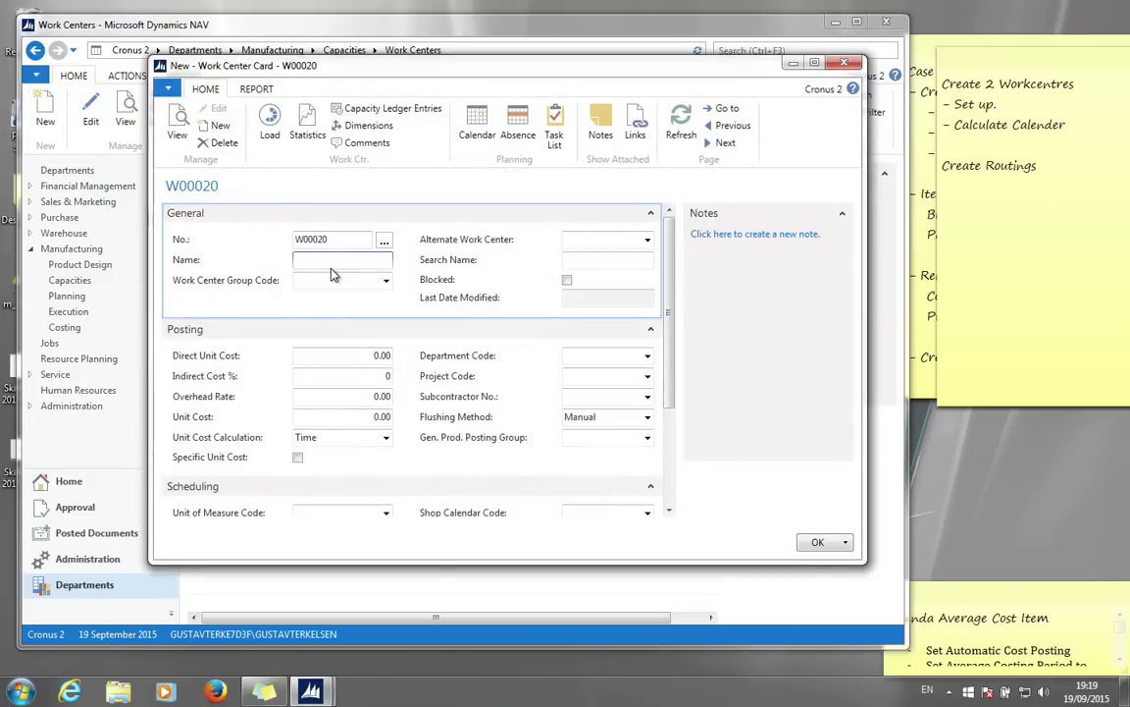
pyautogui.write('Painting Station')
pyautogui.press('Tab')
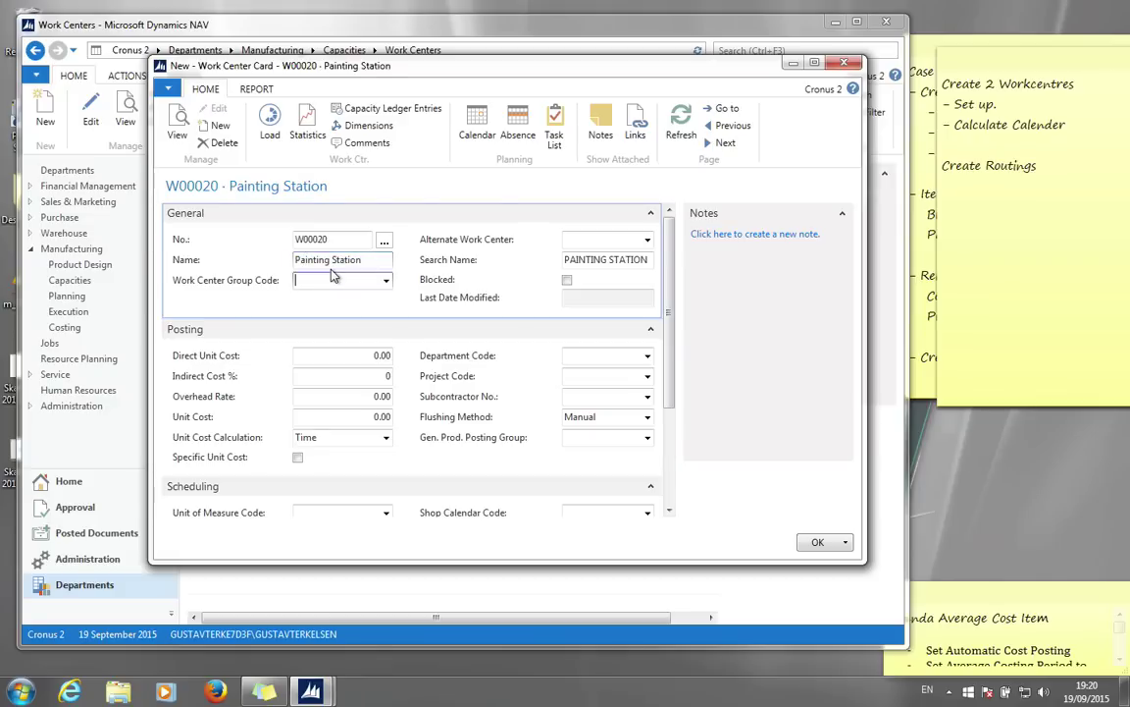
pyautogui.click(387, 282)
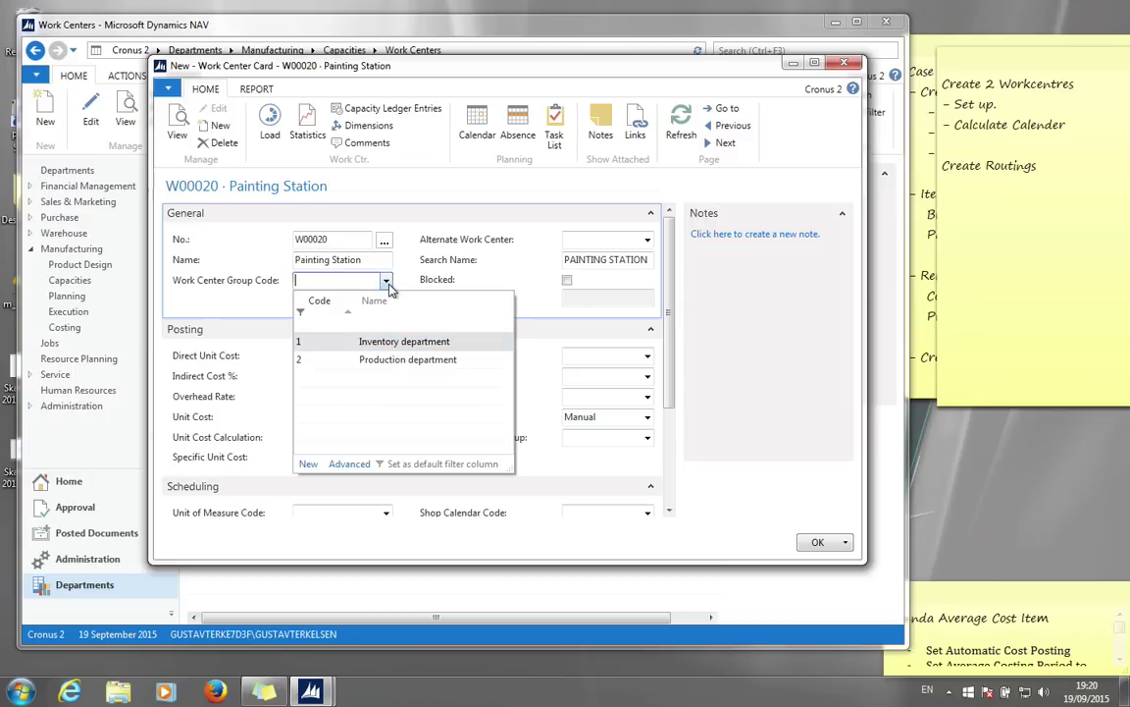
pyautogui.click(385, 371)
pyautogui.press('Tab')
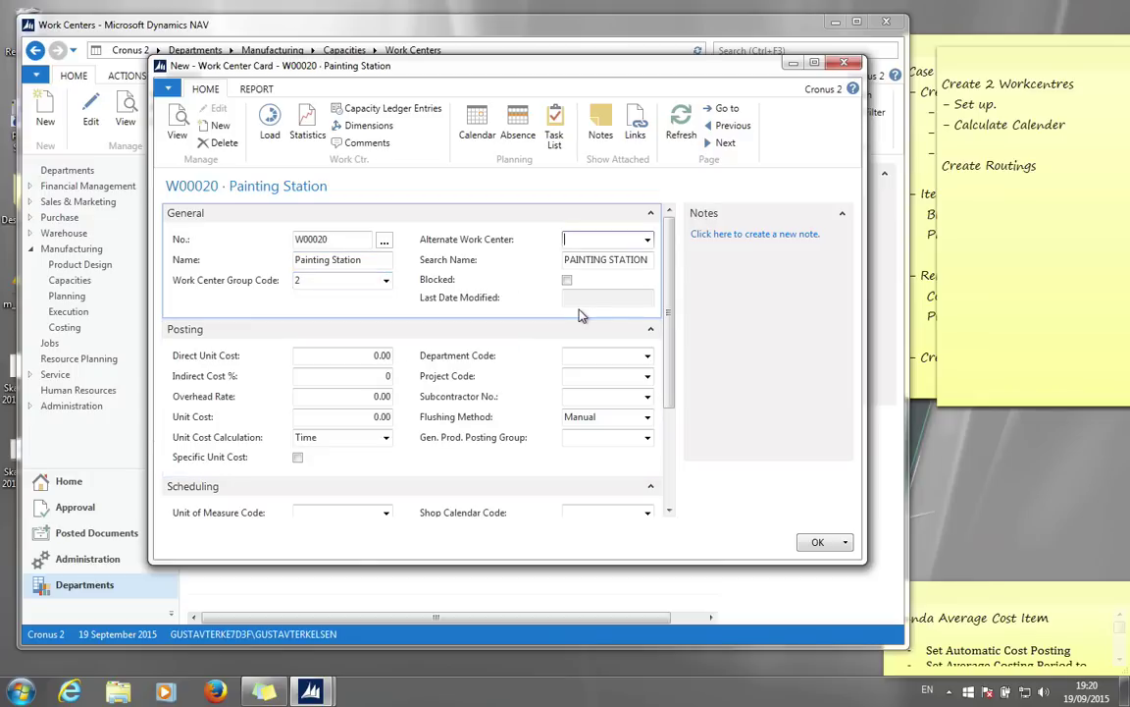
# Set the Painting Station's direct unit cost to 15, leaving the alternate work center blank
pyautogui.click(648, 241)
pyautogui.click(648, 239)
pyautogui.press('Tab')
pyautogui.press('Tab')
pyautogui.press('Tab')
pyautogui.press('Tab')
pyautogui.press('Tab')
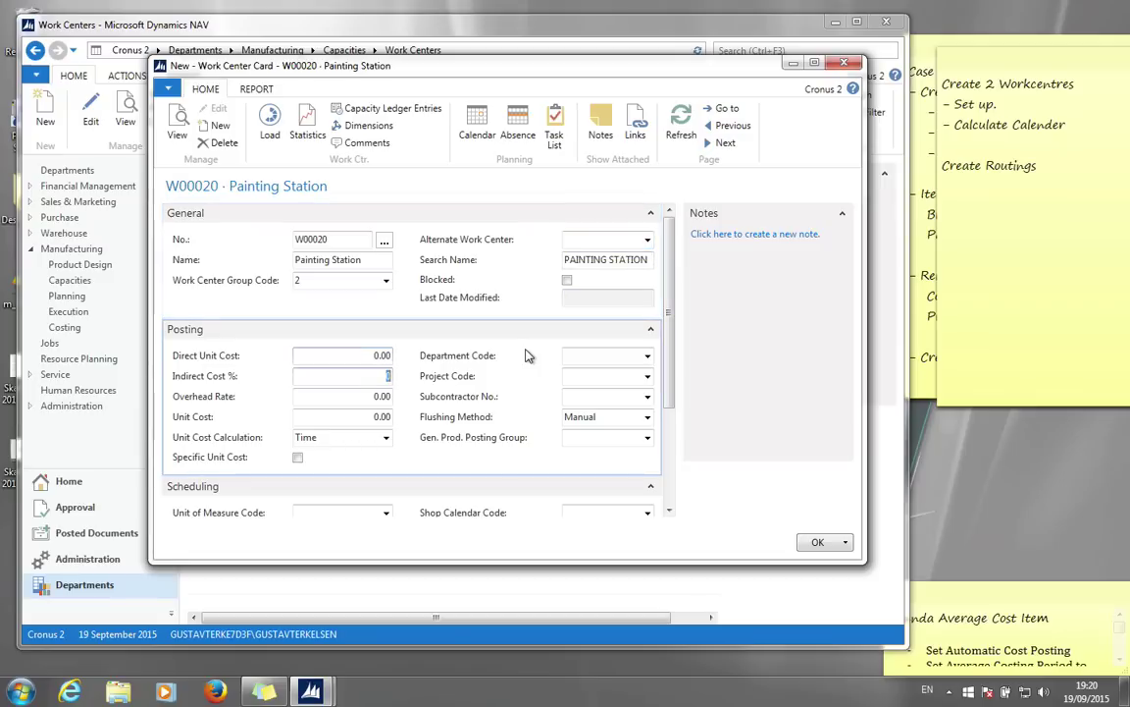
pyautogui.hotkey('shift', 'Tab')
pyautogui.write('15')
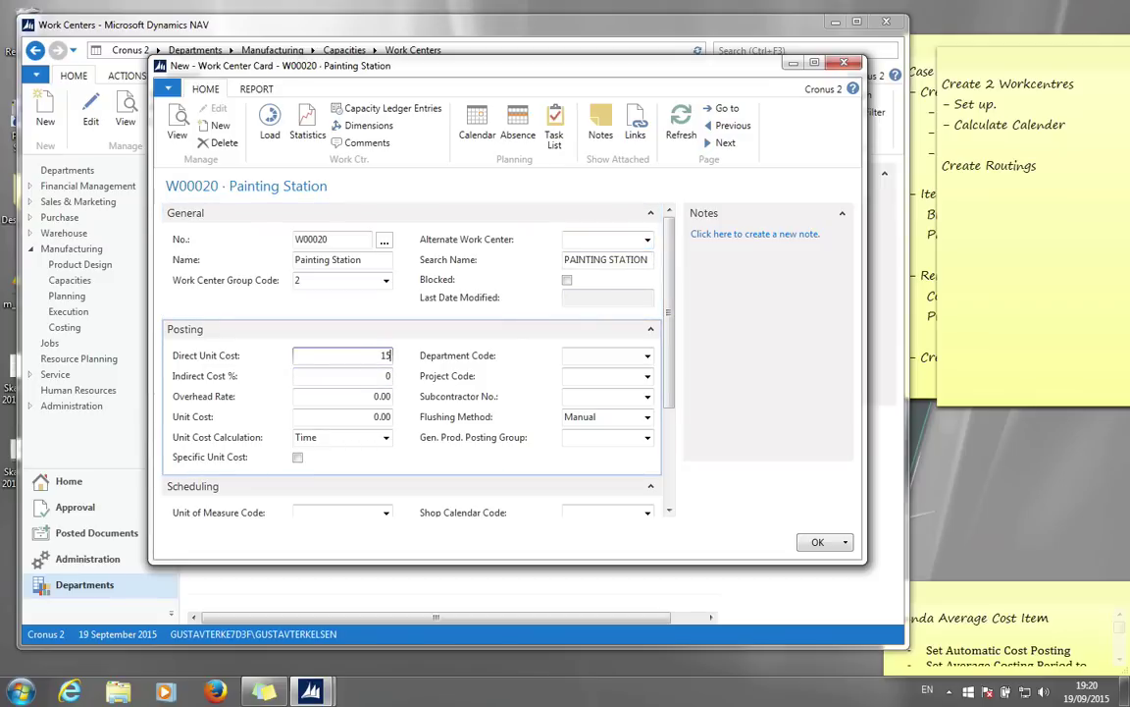
# Assign the general product posting group MANUFACT to the Painting Station, keeping the Time cost calculation and Manual flushing method
pyautogui.press('Tab')
pyautogui.press('Tab')
pyautogui.press('Tab')
pyautogui.press('Tab')
pyautogui.press('Tab')
pyautogui.press('Tab')
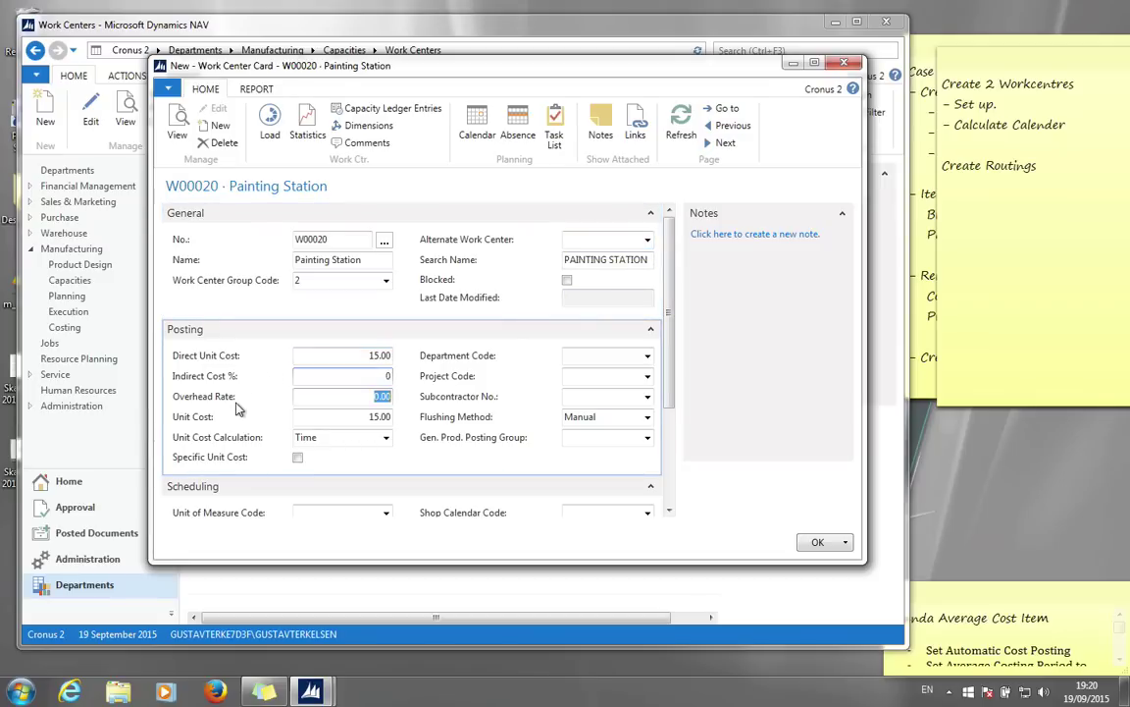
pyautogui.press('Tab')
pyautogui.press('Tab')
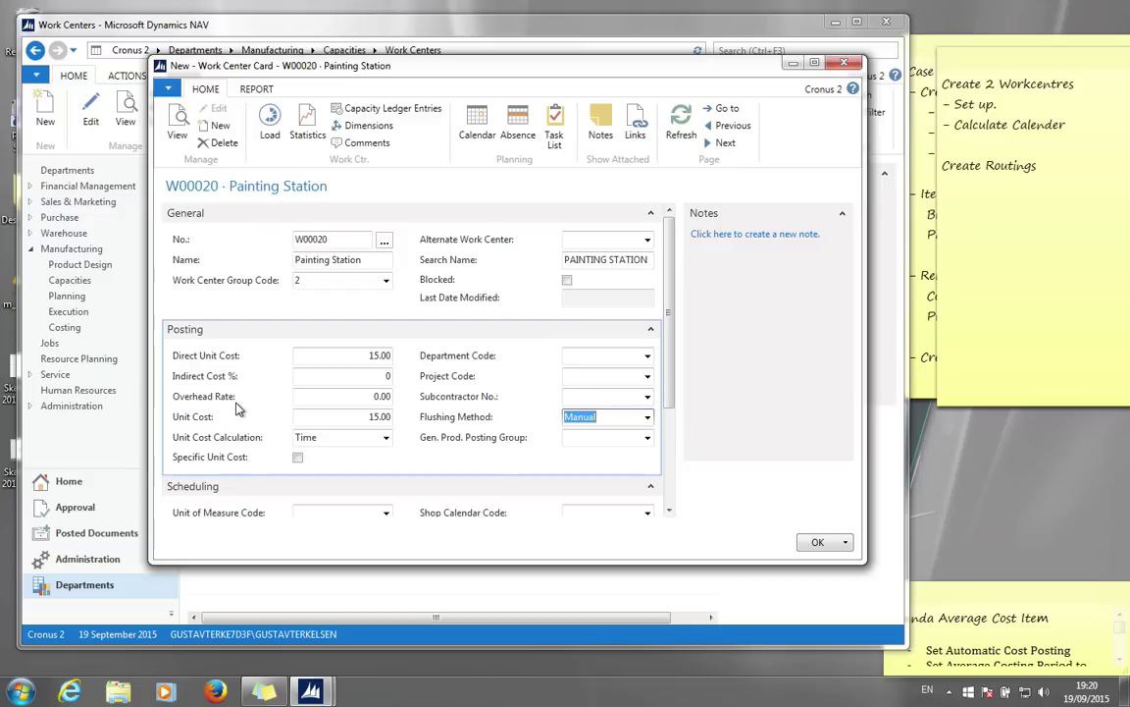
pyautogui.press('Tab')
pyautogui.click(650, 440)
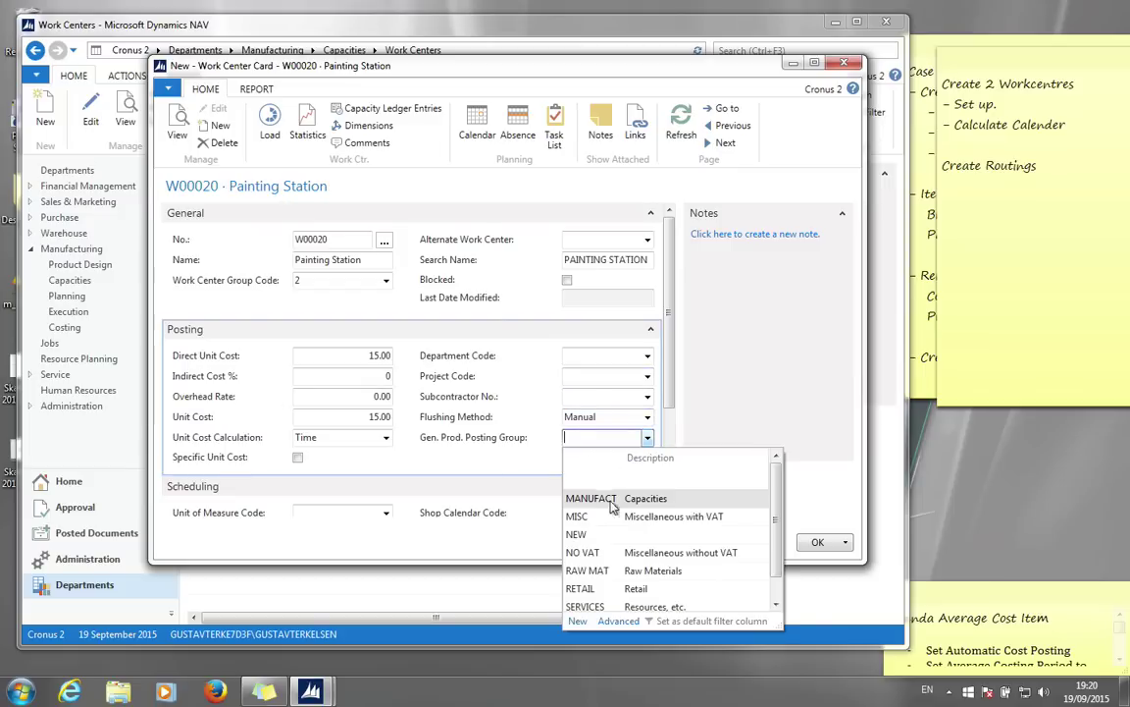
pyautogui.click(602, 507)
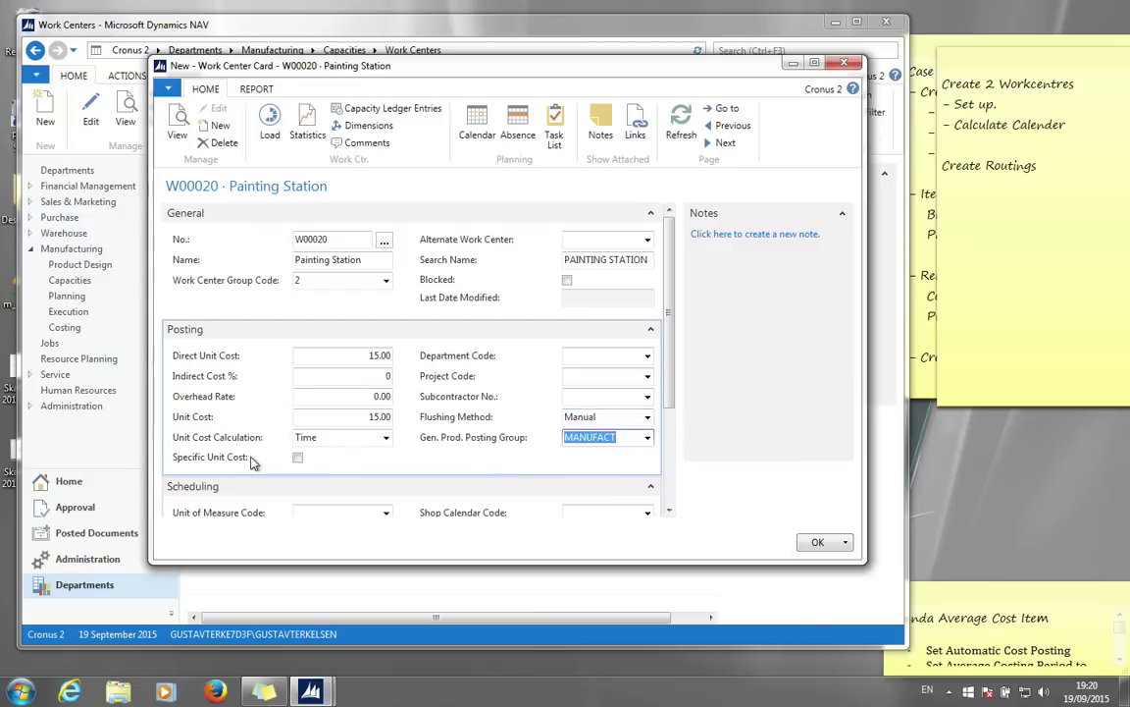
# Set the Painting Station's scheduling unit of measure to HOURS
pyautogui.press('Tab')
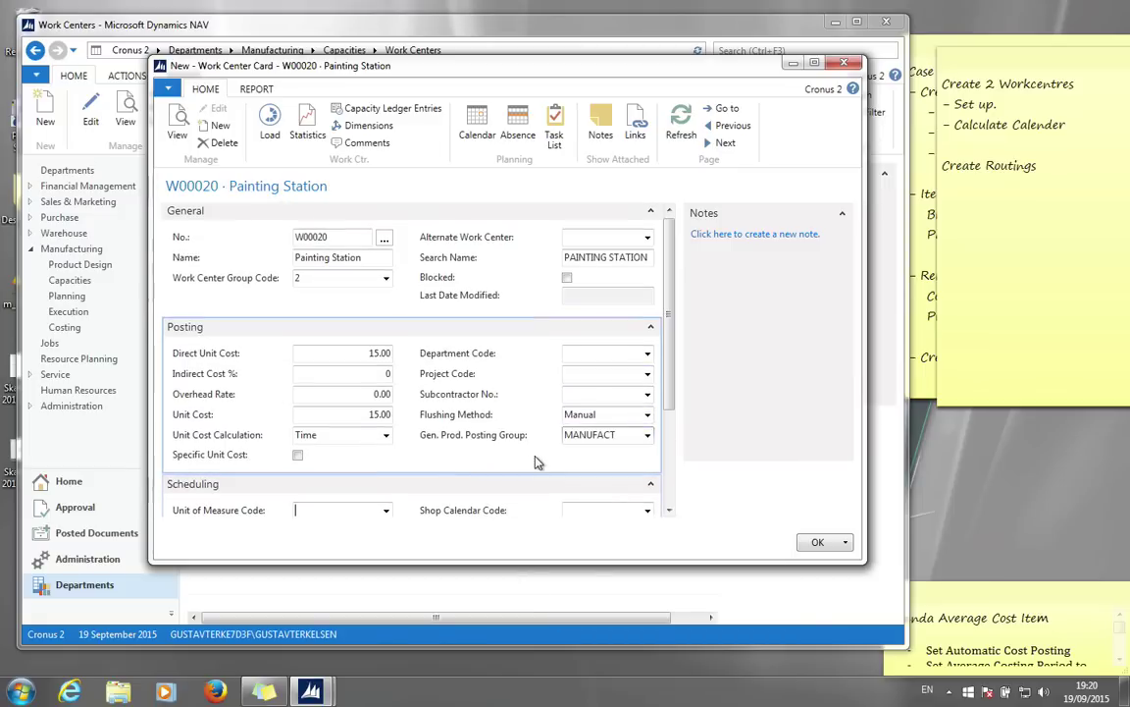
pyautogui.click(386, 511)
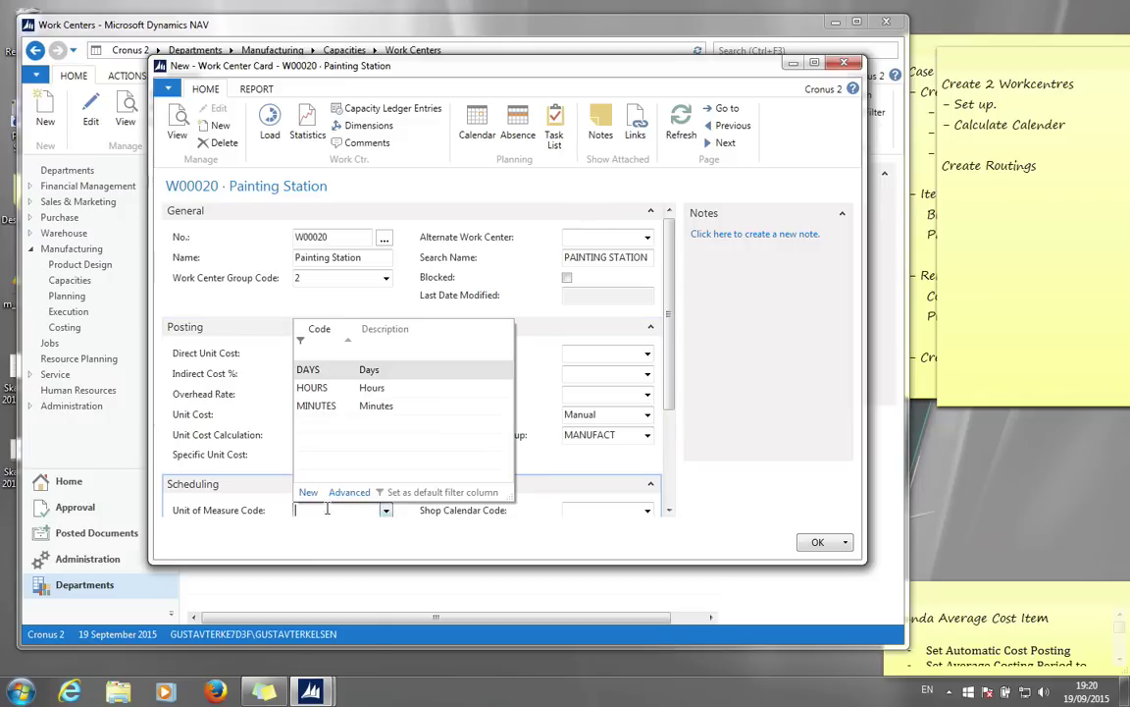
pyautogui.click(338, 386)
pyautogui.click(339, 507)
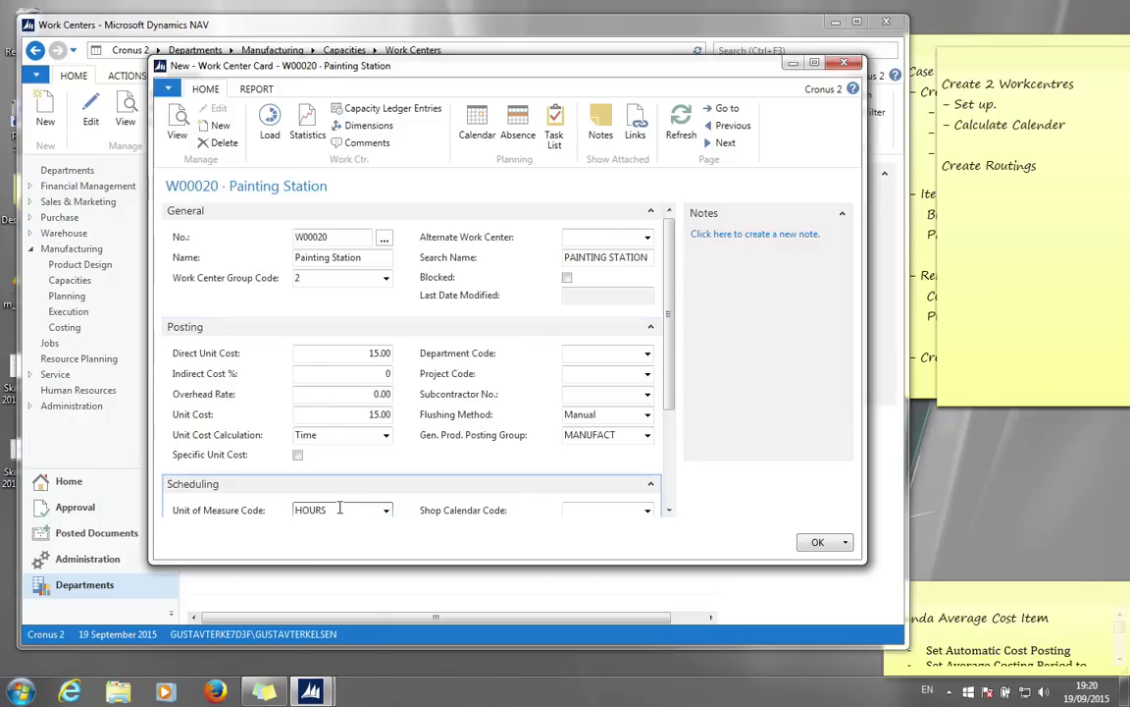
pyautogui.doubleClick(327, 511)
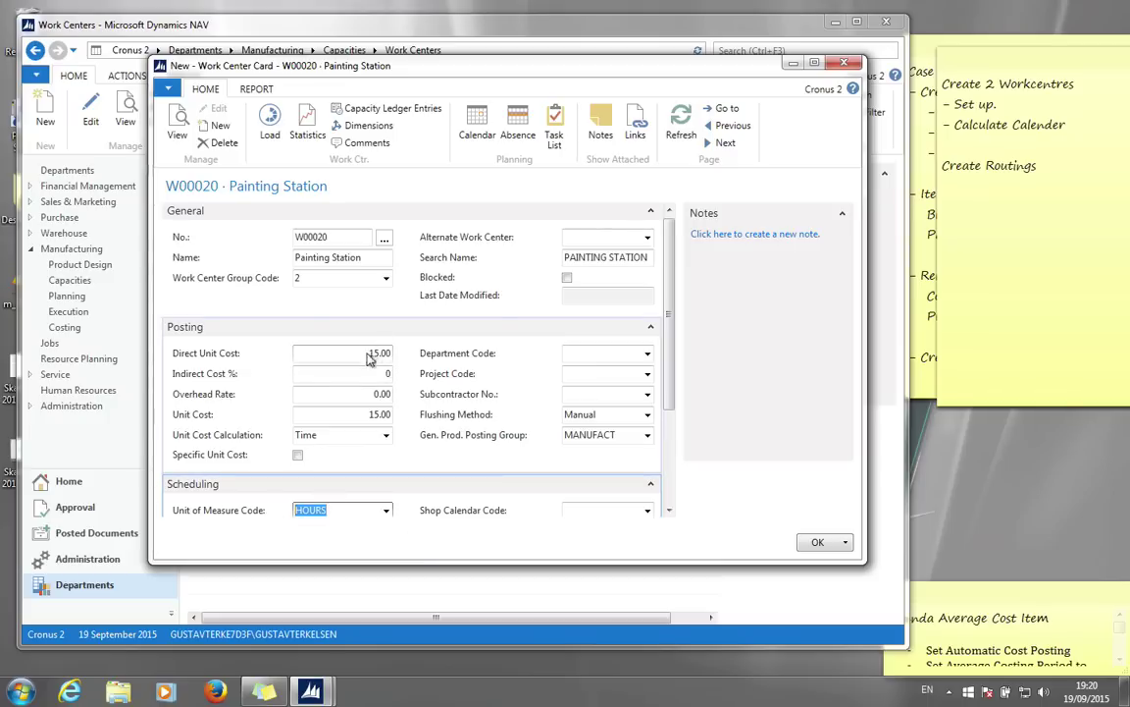
# Assign shop calendar 1 to the Painting Station, keeping capacity 1 and efficiency 100, and close its completed work center card
pyautogui.scroll(-3, 397, 361)
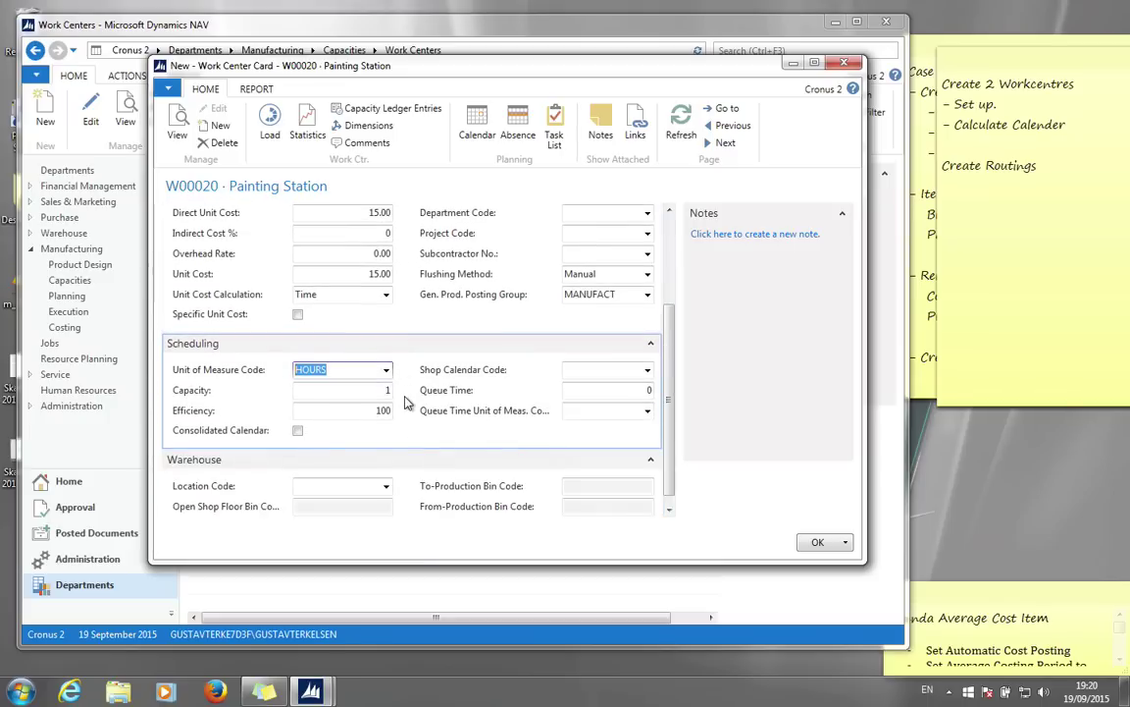
pyautogui.press('Tab')
pyautogui.press('Tab')
pyautogui.press('Tab')
pyautogui.press('Tab')
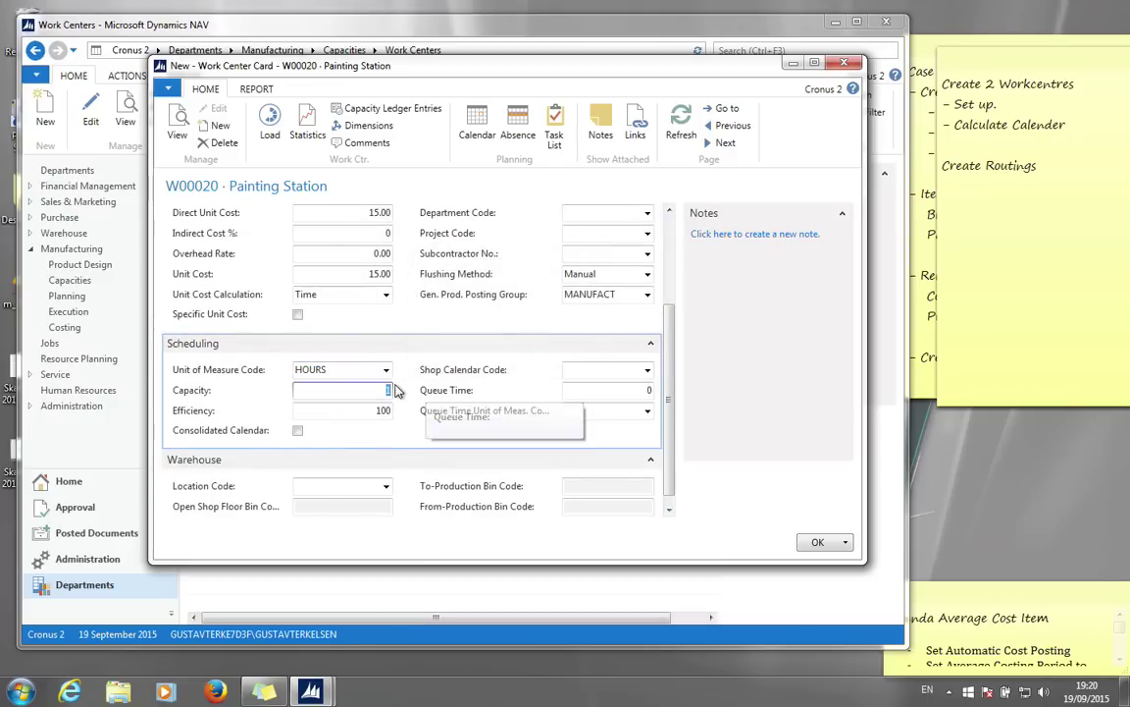
pyautogui.click(648, 370)
pyautogui.click(647, 433)
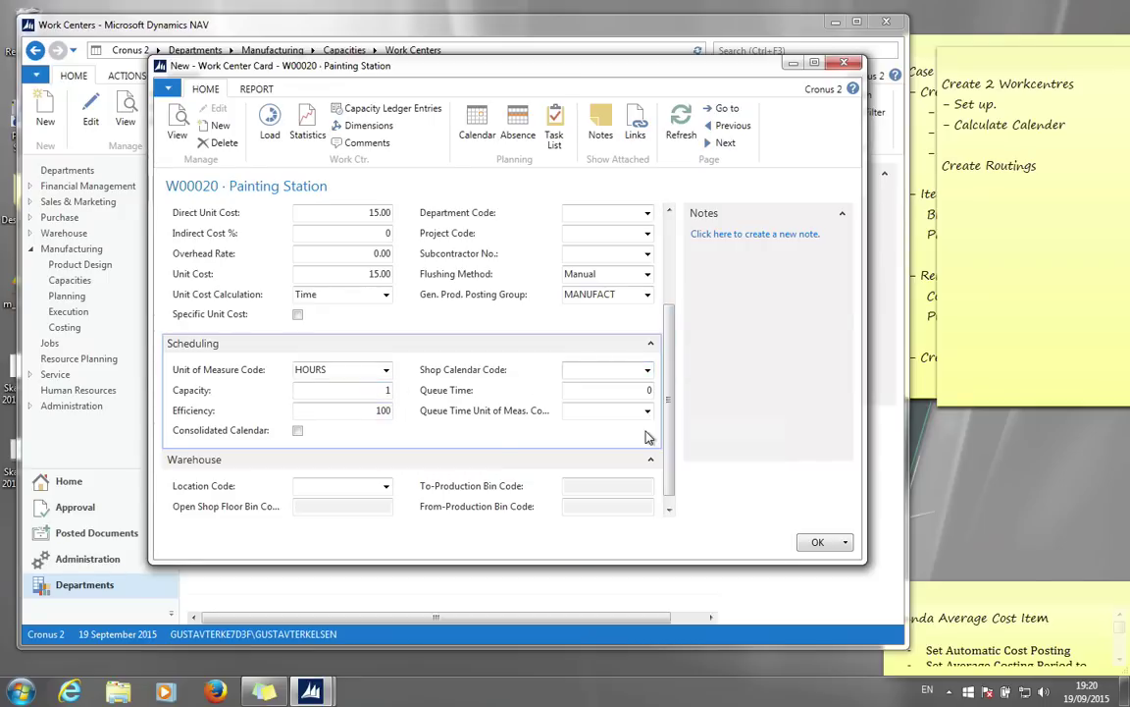
pyautogui.click(812, 543)
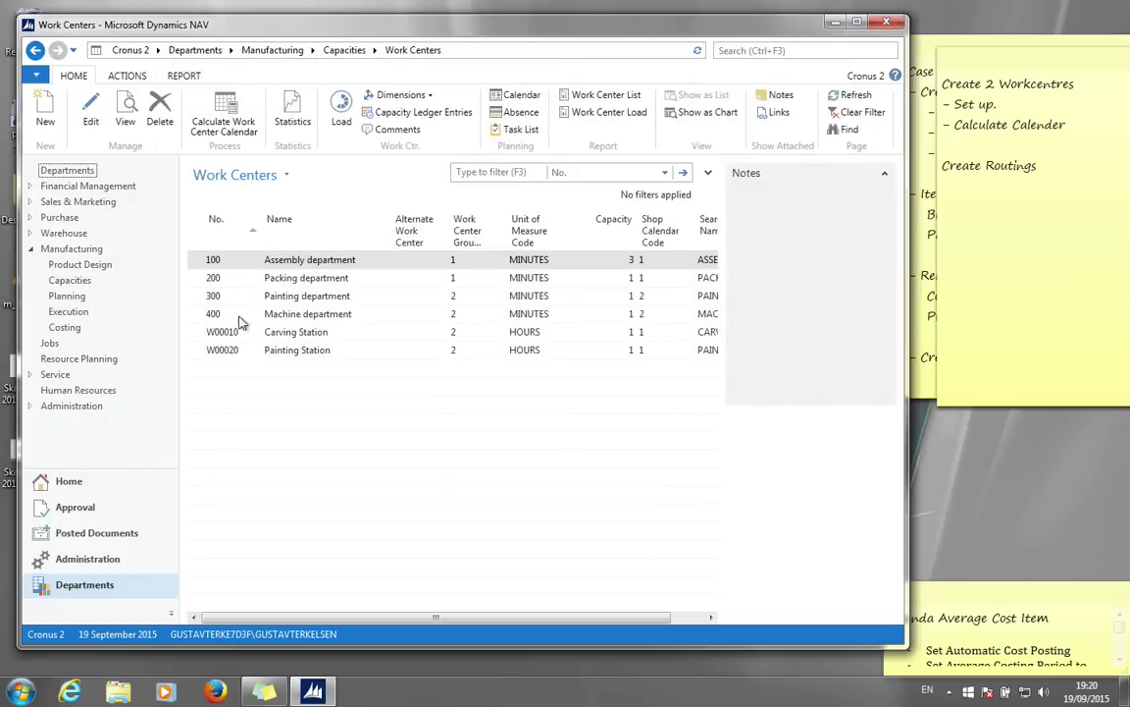
# Search for "routing" and open the Routings list under Manufacturing Product Design
pyautogui.click(814, 51)
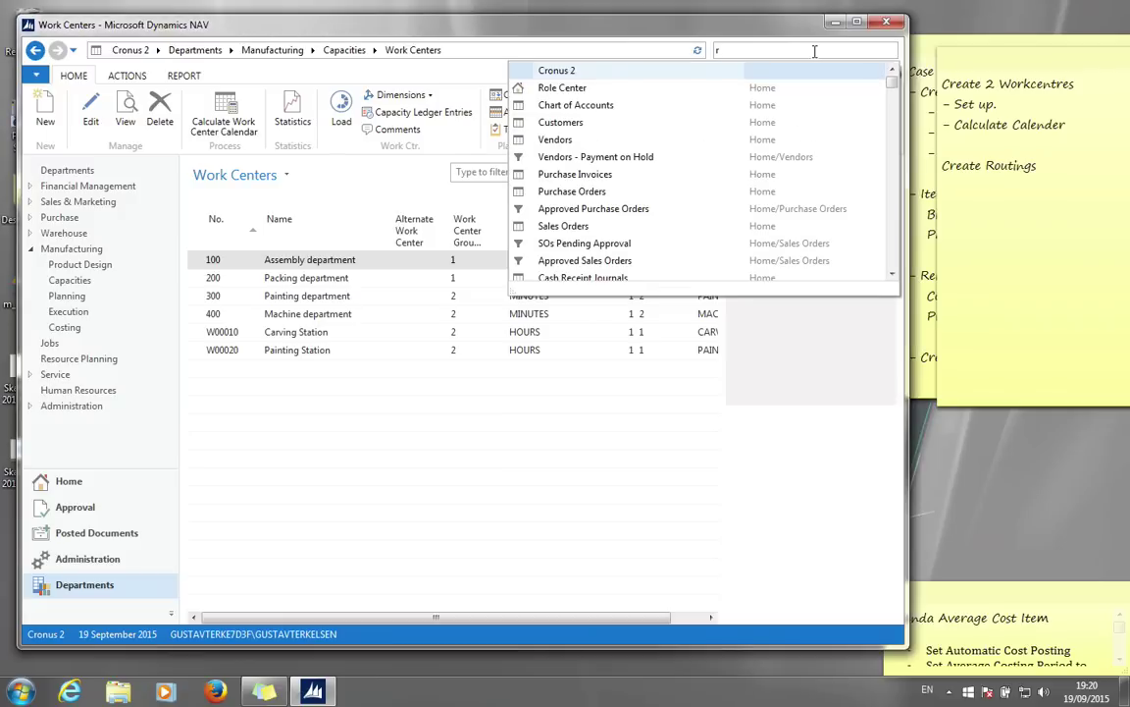
pyautogui.write('routing')
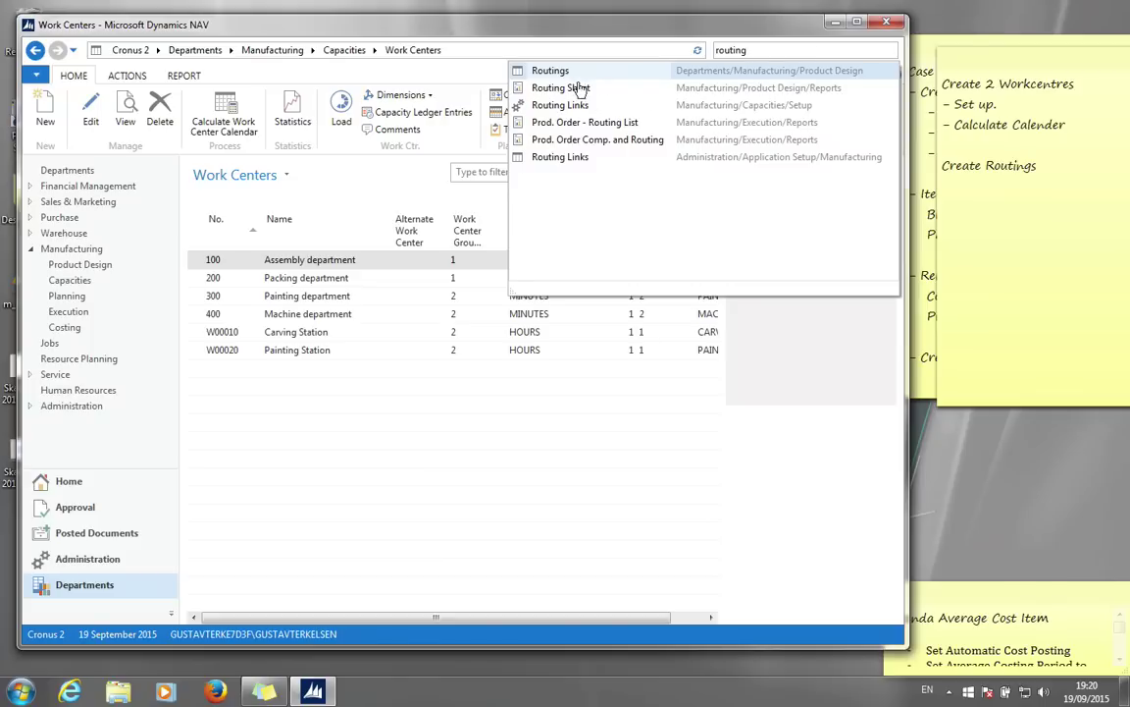
pyautogui.click(534, 70)
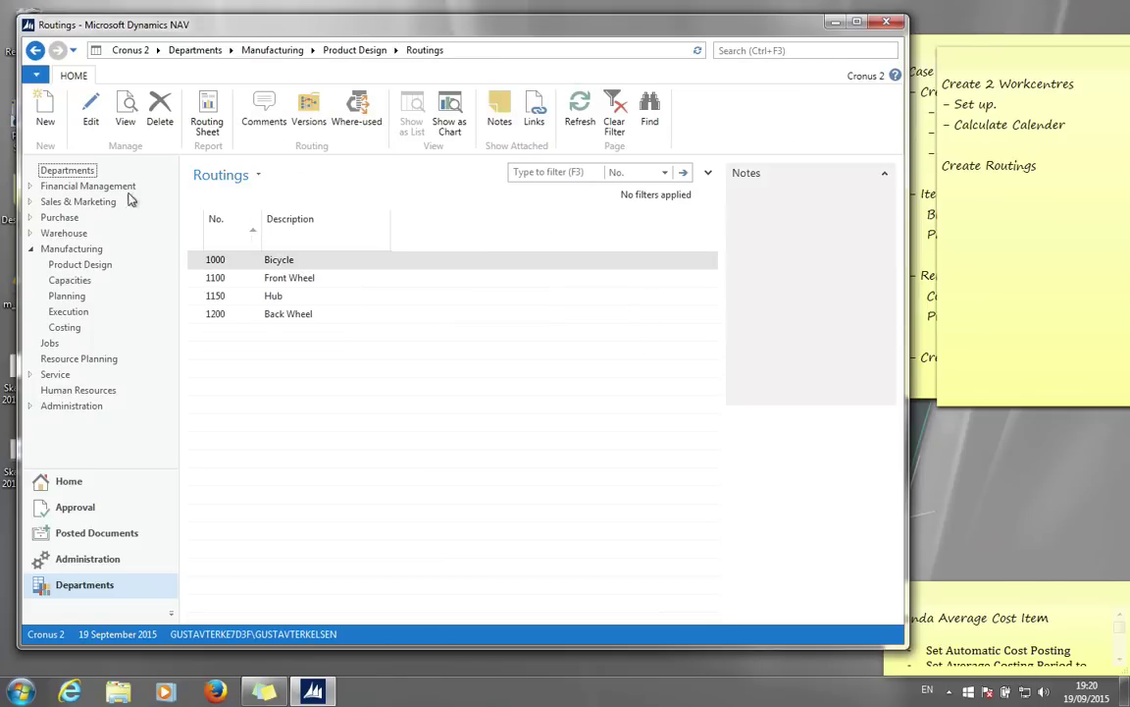
# Create a routing with the next automatic number and the description Bowl of Wood, keeping type Serial and status New
pyautogui.click(47, 108)
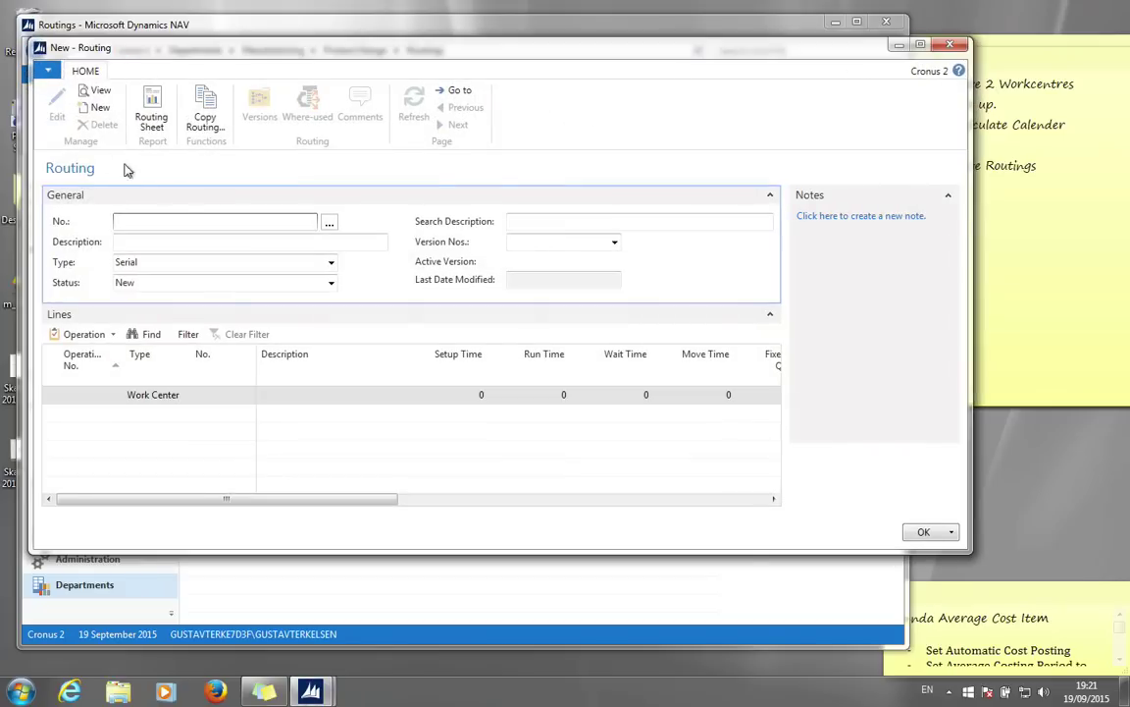
pyautogui.click(201, 240)
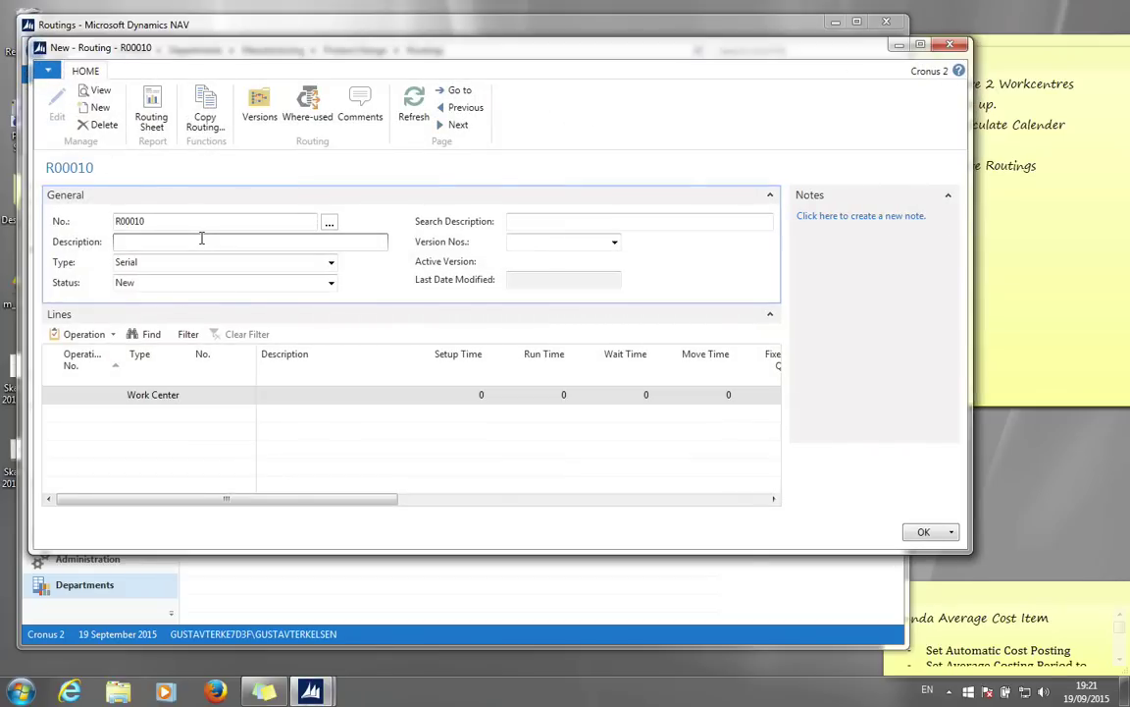
pyautogui.write('Bowl of Wo')
pyautogui.write('od')
pyautogui.press('Tab')
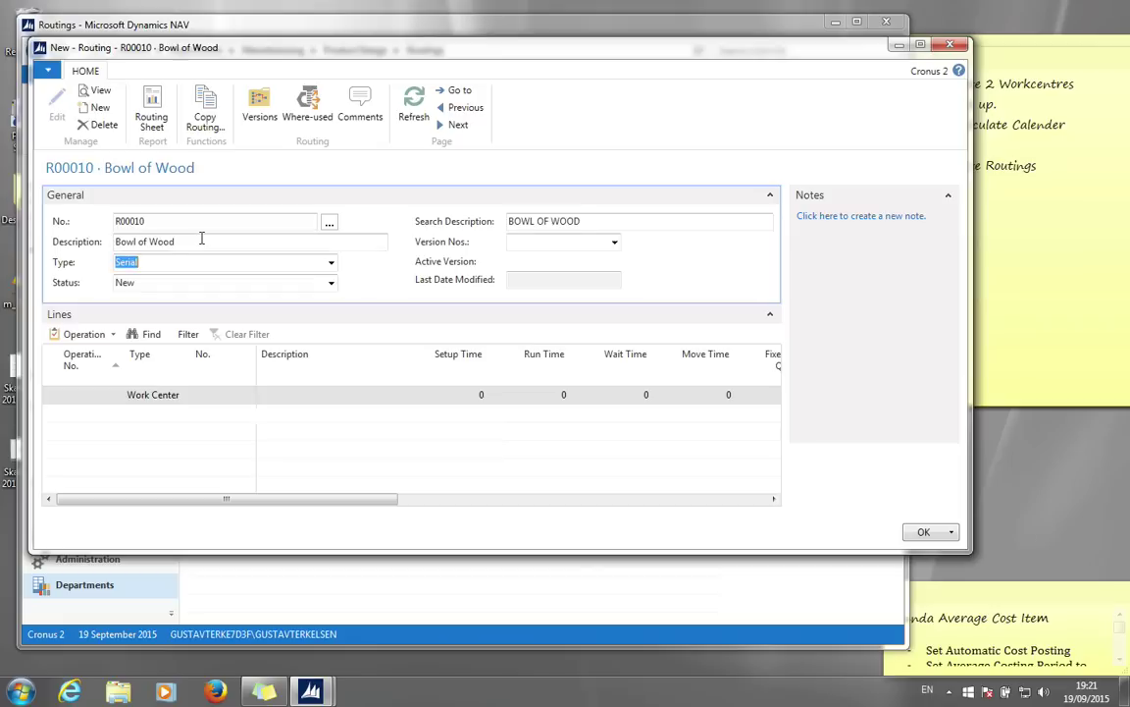
pyautogui.press('Tab')
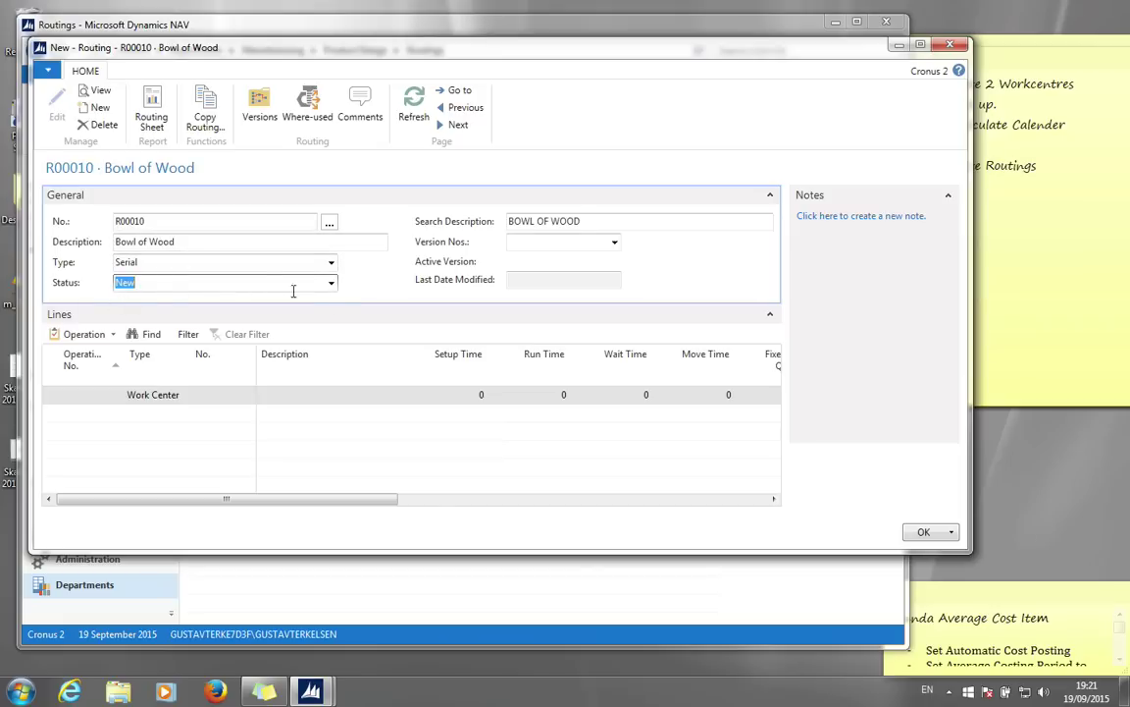
pyautogui.press('Tab')
pyautogui.press('Tab')
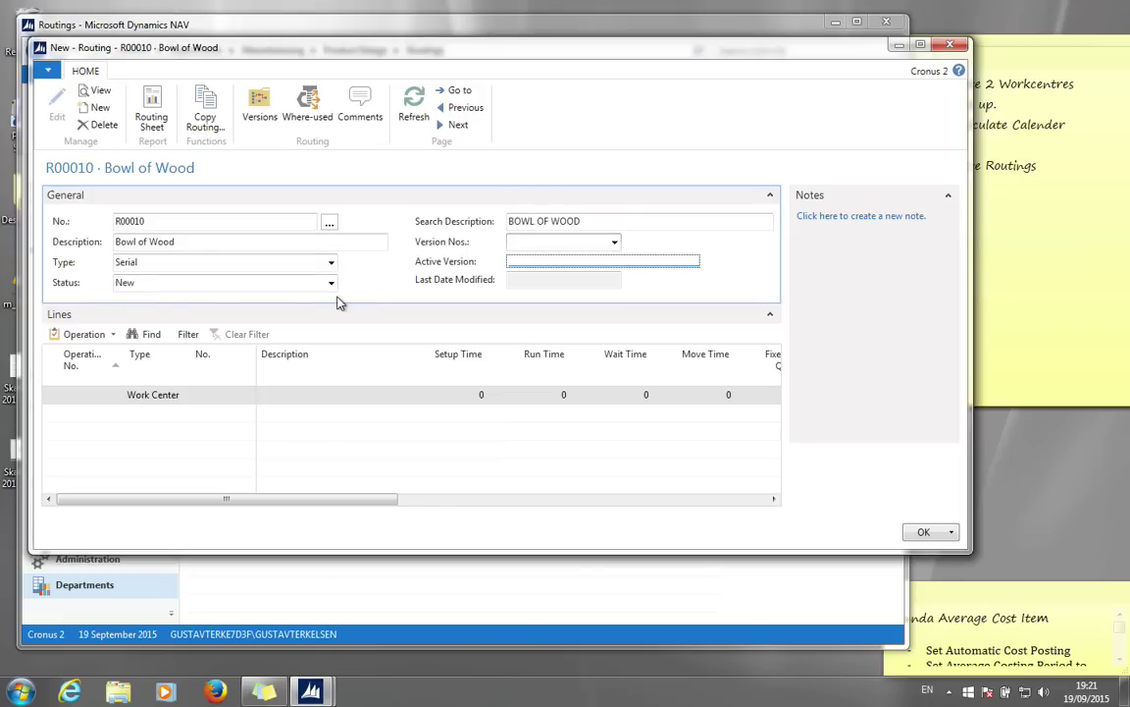
# Add operation 10 to the Bowl of Wood routing as a Work Center line for W00010, Carving Station
pyautogui.click(71, 395)
pyautogui.click(100, 394)
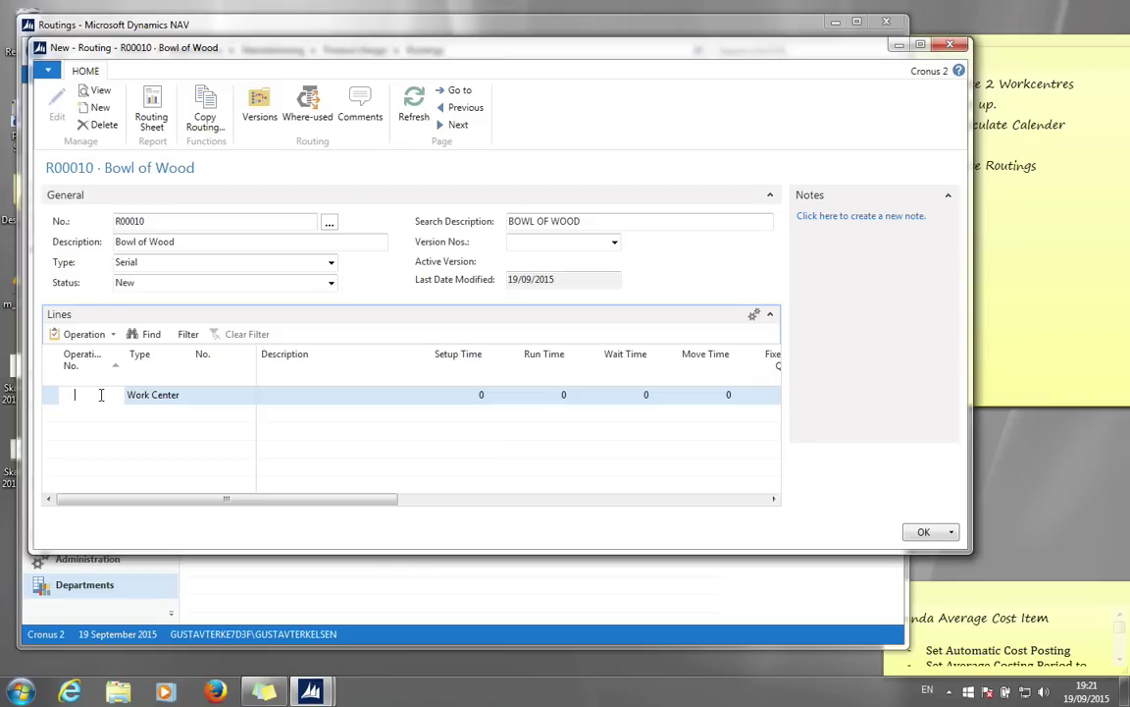
pyautogui.write('10')
pyautogui.press('Tab')
pyautogui.press('Tab')
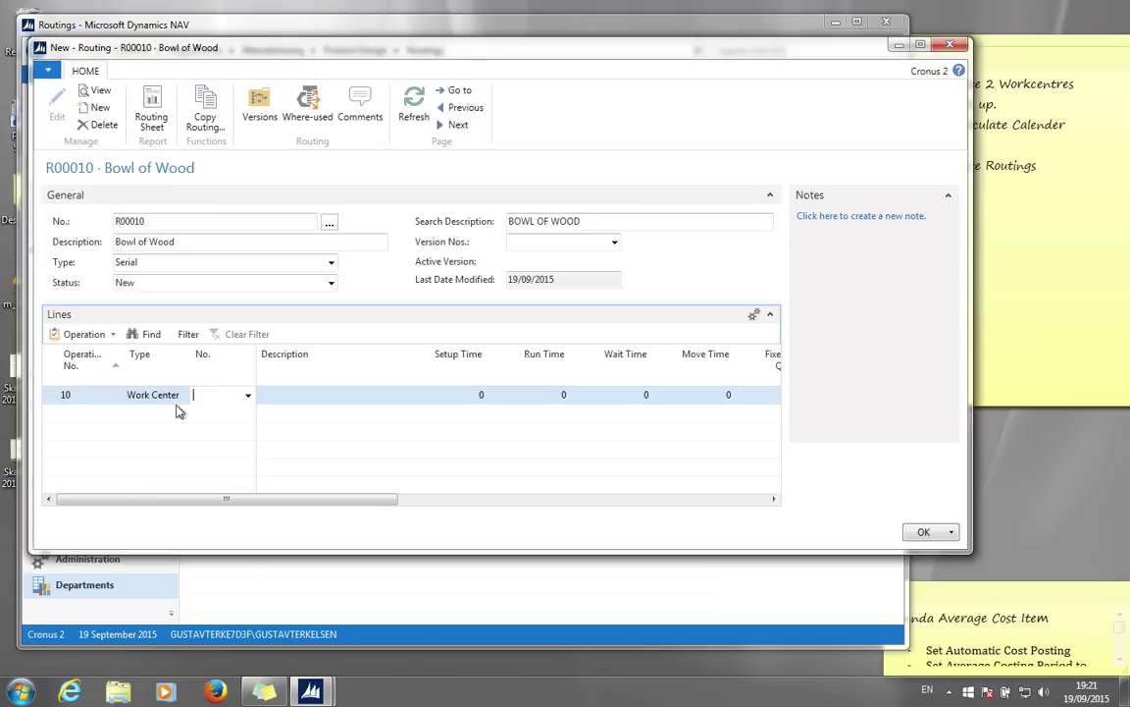
pyautogui.click(248, 395)
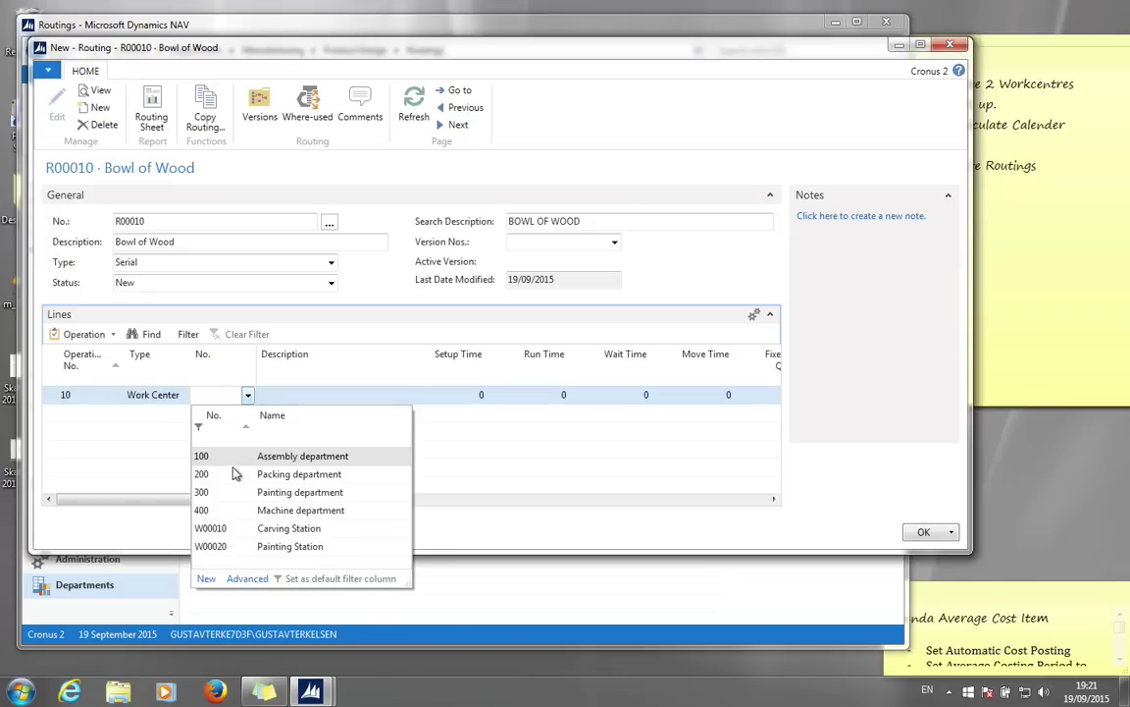
pyautogui.click(226, 530)
pyautogui.press('Tab')
pyautogui.press('Tab')
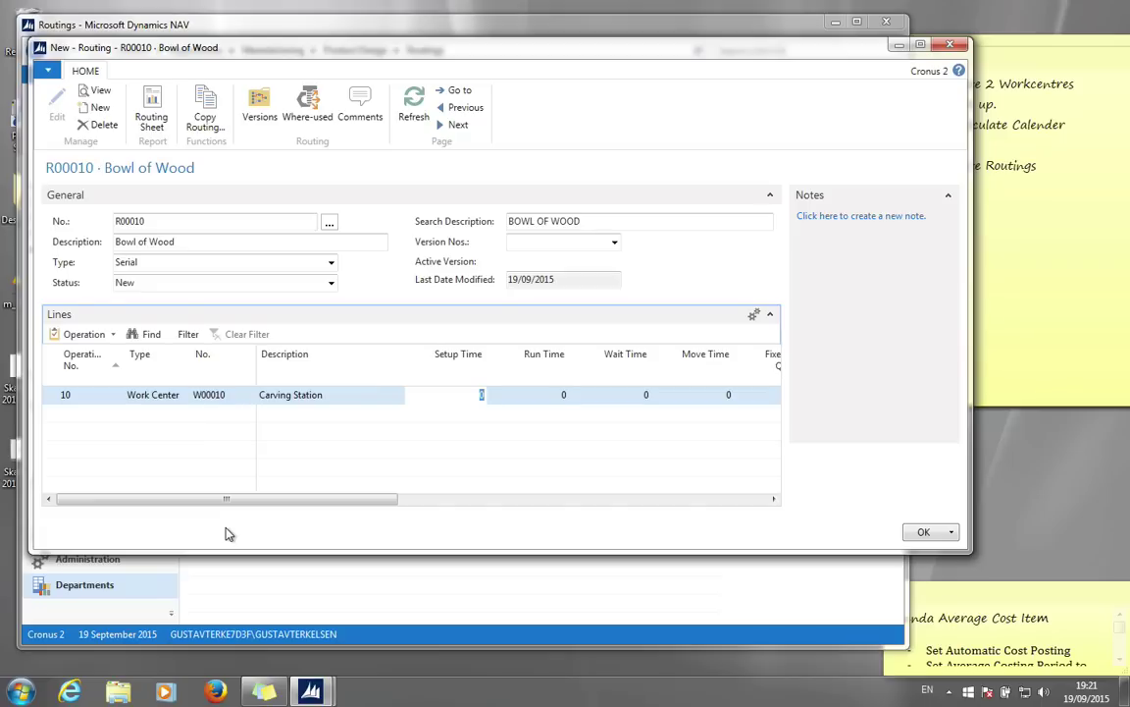
# Add operation 20 to the Bowl of Wood routing as a Work Center line for W00020, Painting Station
pyautogui.press('Down')
pyautogui.press('Left')
pyautogui.press('Left')
pyautogui.press('Left')
pyautogui.press('Left')
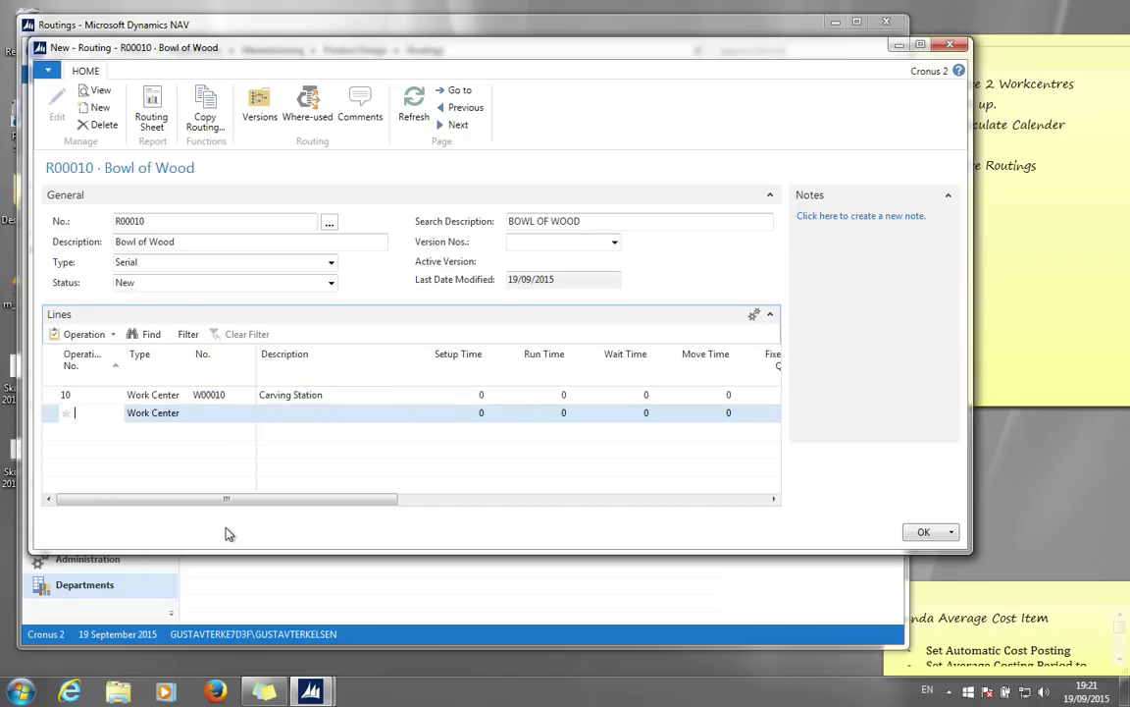
pyautogui.write('20')
pyautogui.press('Tab')
pyautogui.press('Tab')
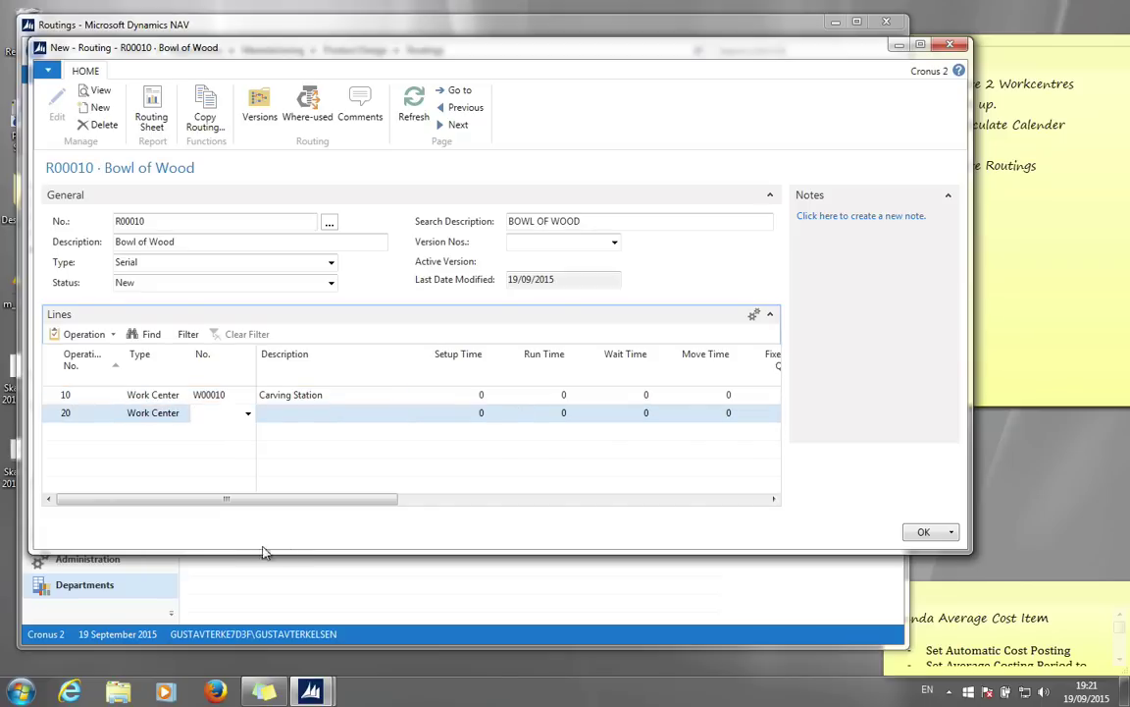
pyautogui.click(247, 413)
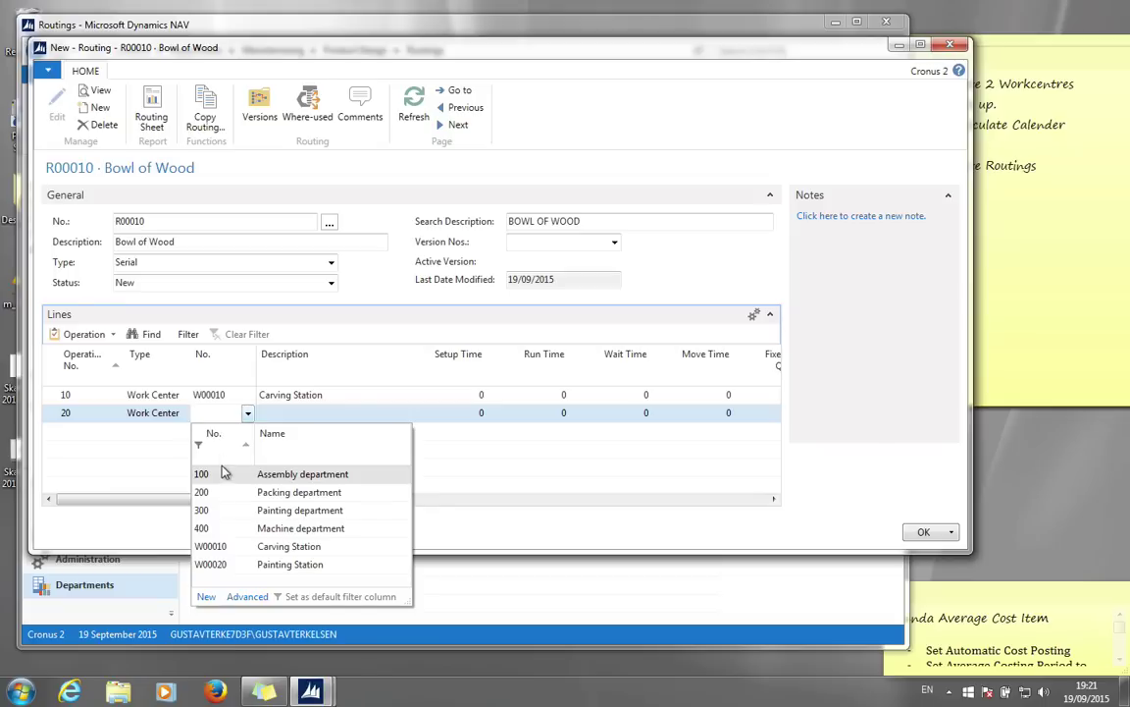
pyautogui.click(221, 565)
pyautogui.press('Tab')
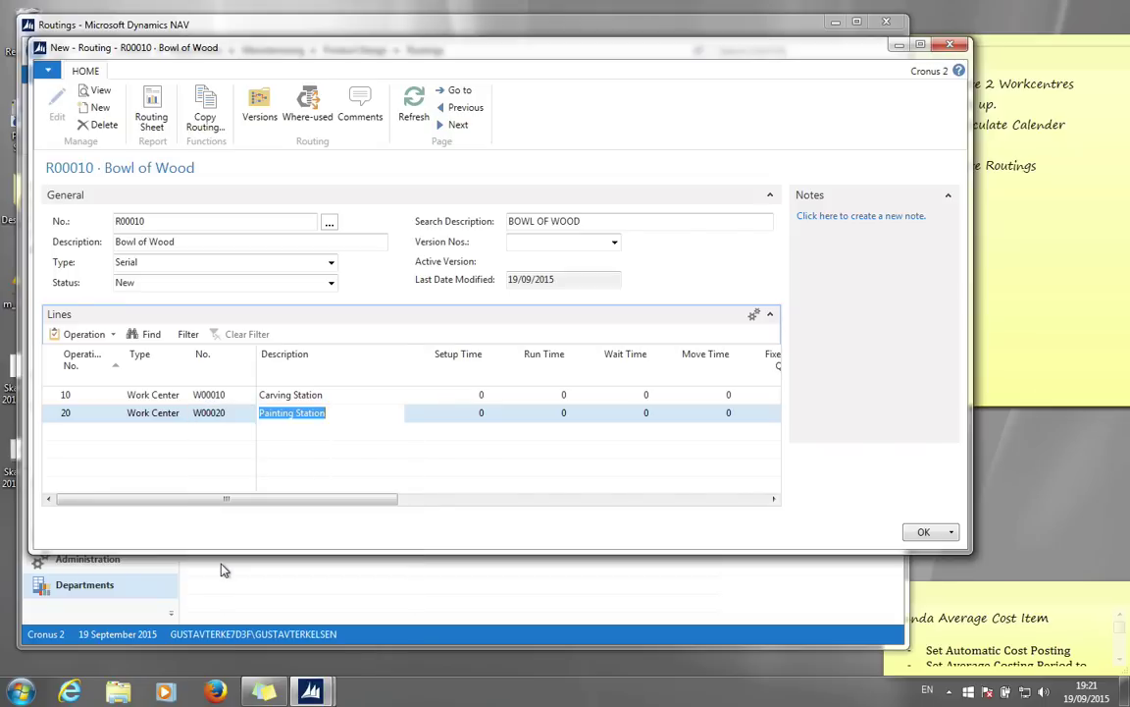
pyautogui.press('Up')
pyautogui.press('Tab')
pyautogui.press('Tab')
pyautogui.press('Tab')
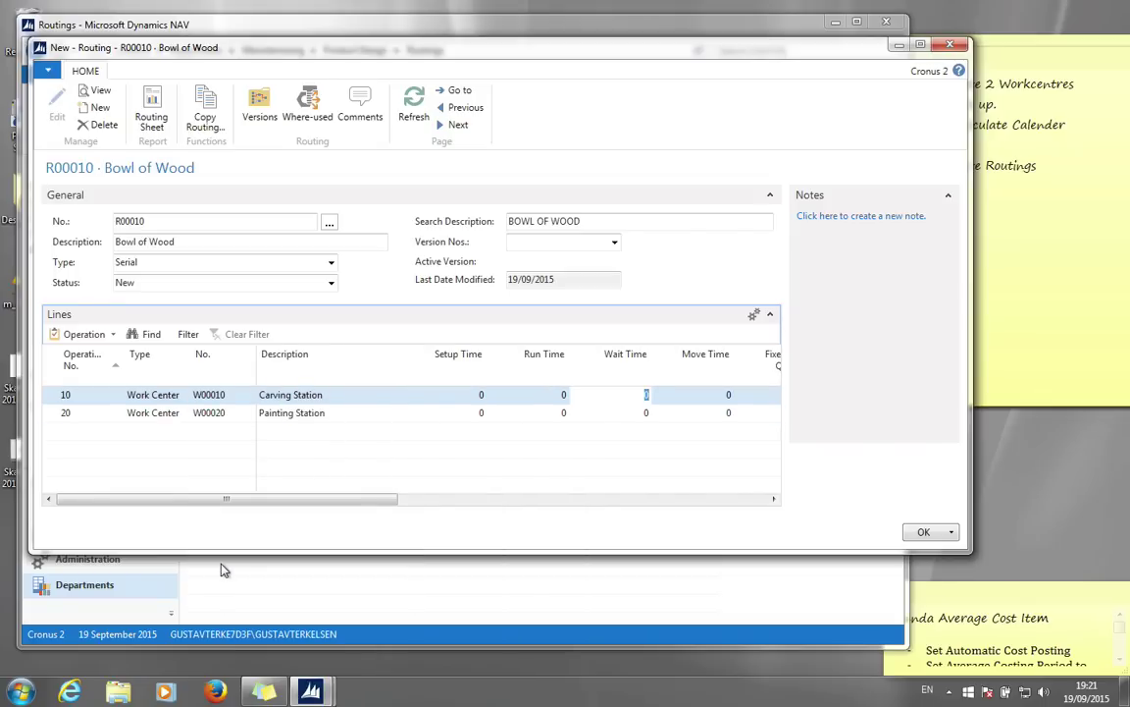
pyautogui.hotkey('shift', 'Tab')
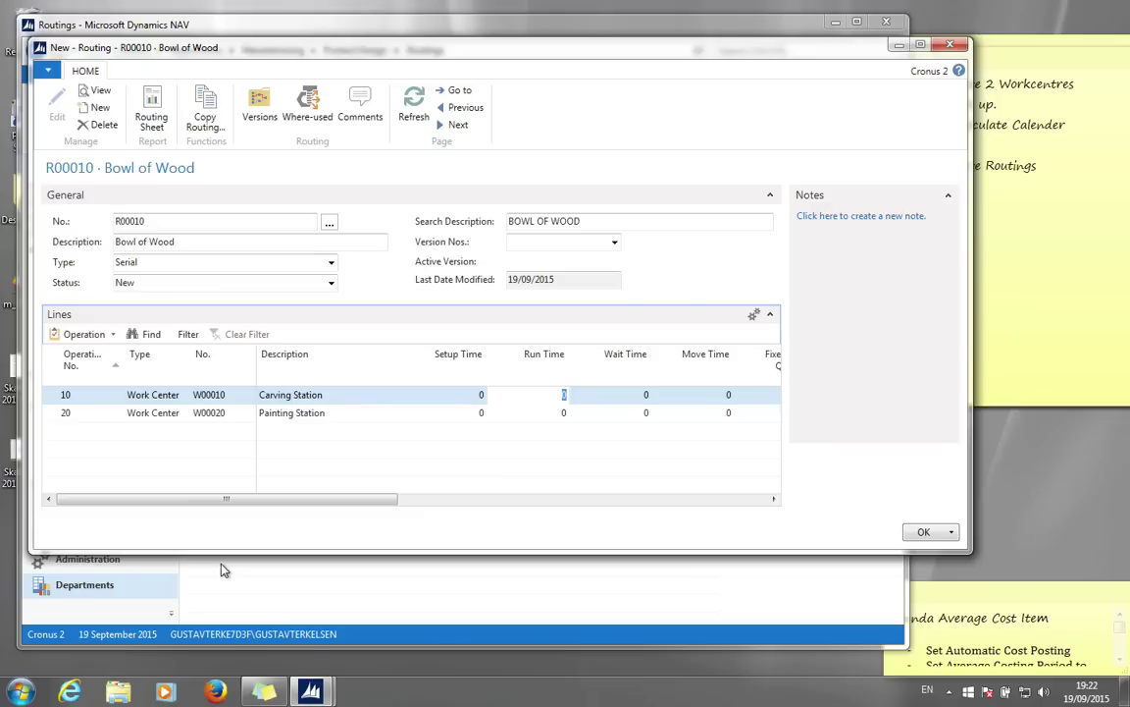
pyautogui.click(565, 397)
# Set the Bowl of Wood routing's status to Certified and close the routing
pyautogui.click(334, 285)
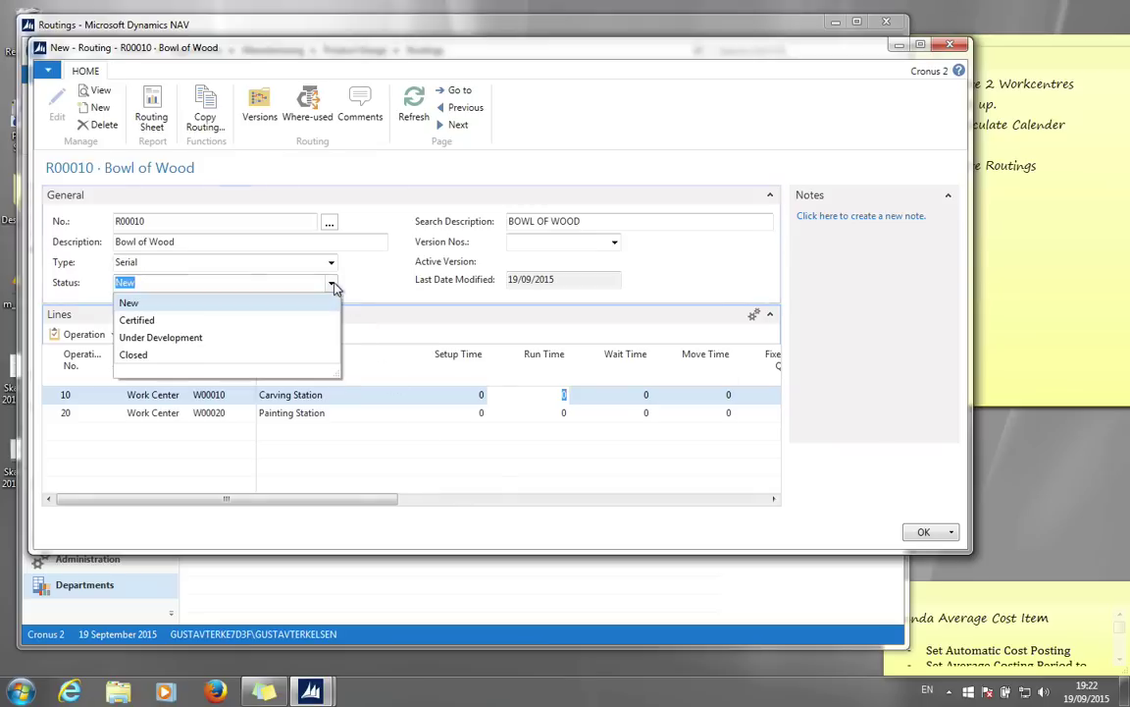
pyautogui.click(158, 322)
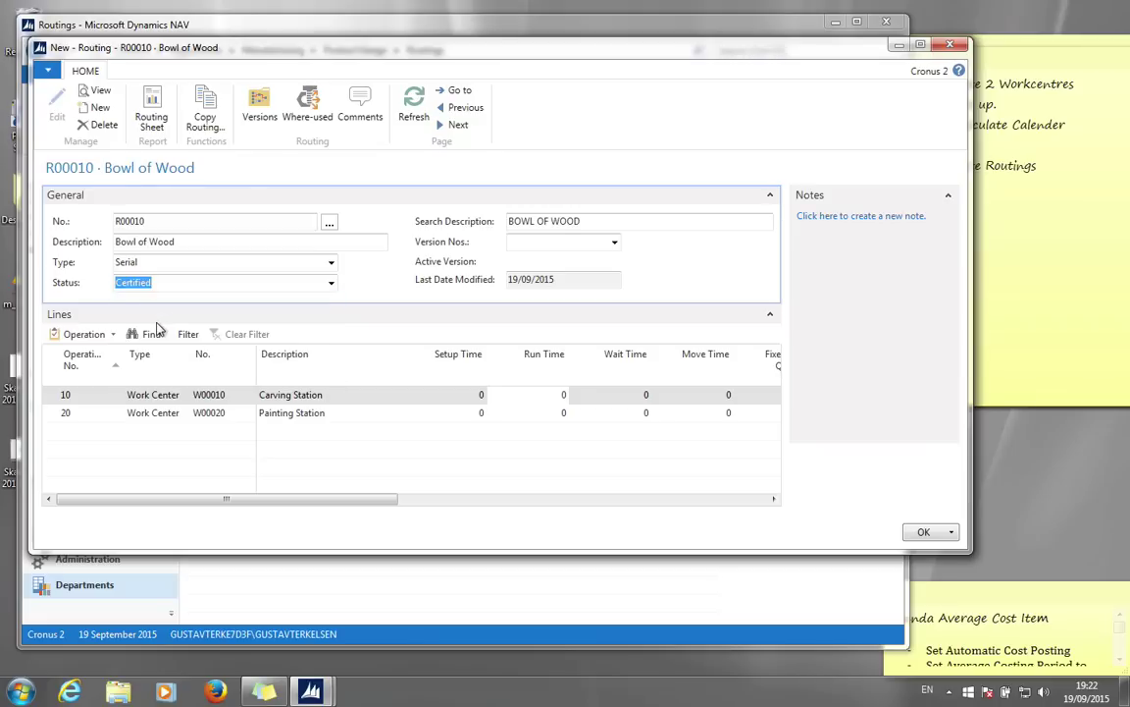
pyautogui.press('Tab')
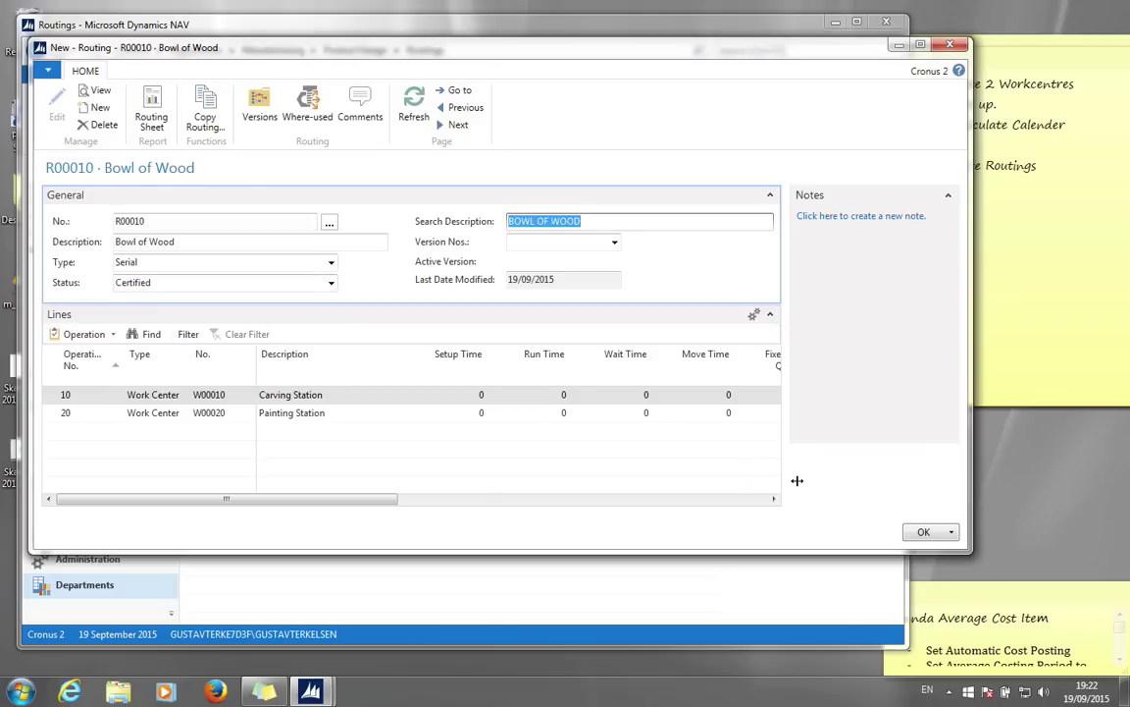
pyautogui.click(924, 533)
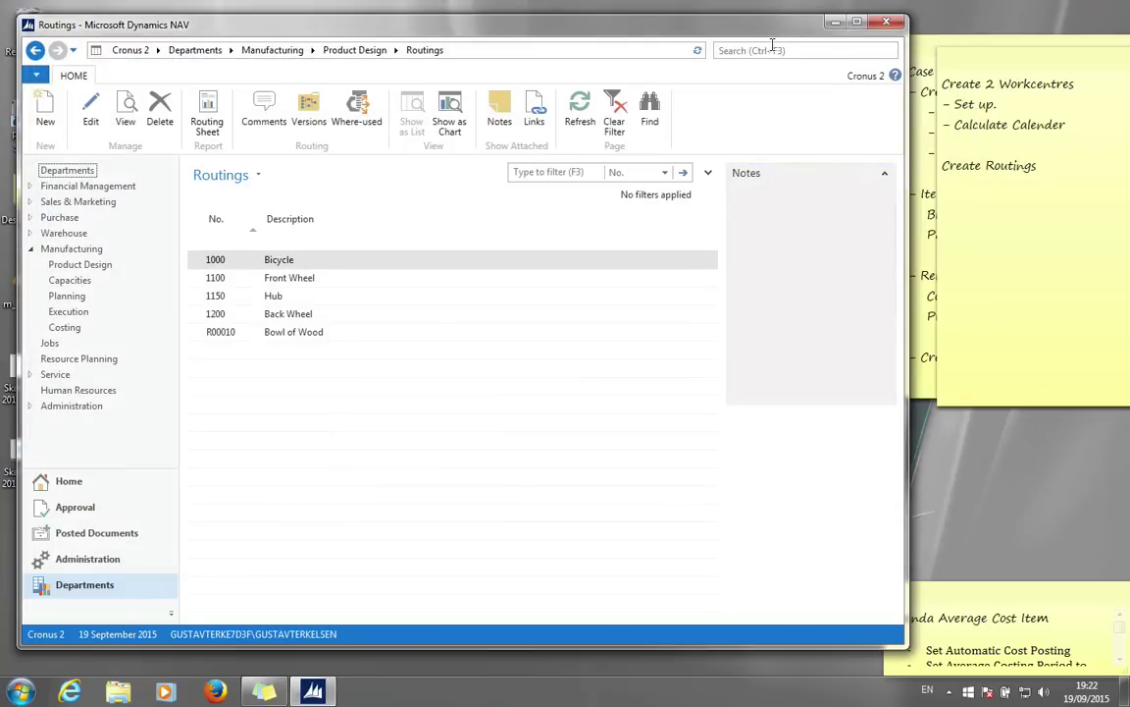
# Search for "items" and open the Items list
pyautogui.click(769, 51)
pyautogui.write('ite')
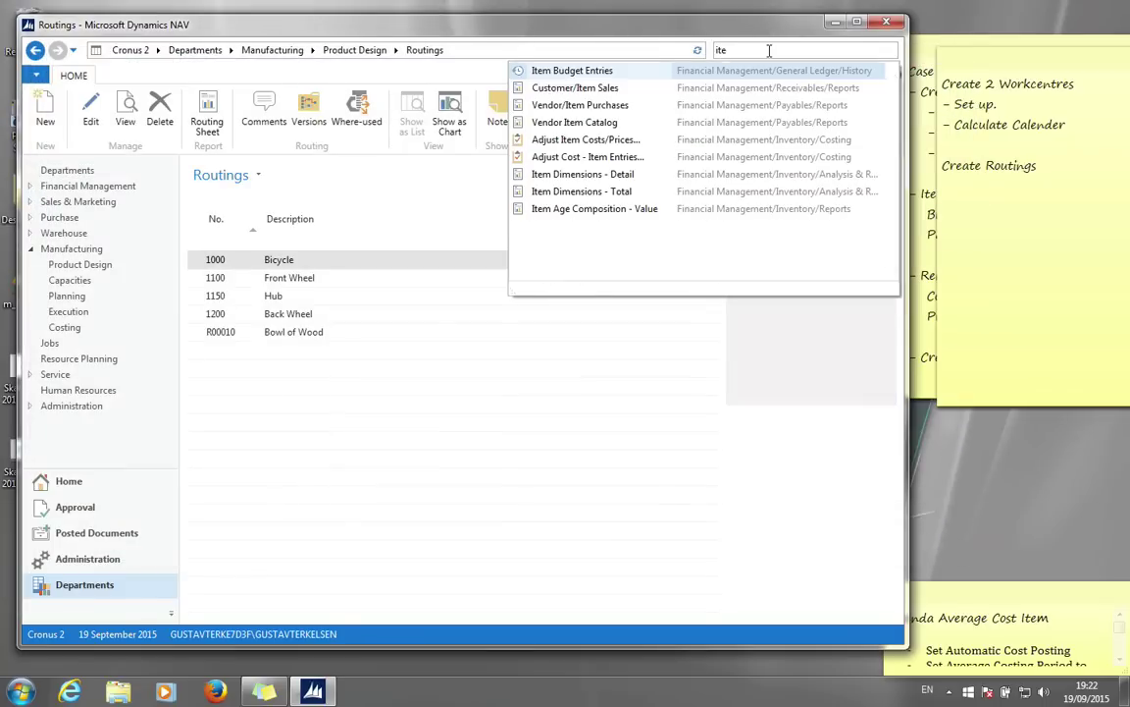
pyautogui.write('m car')
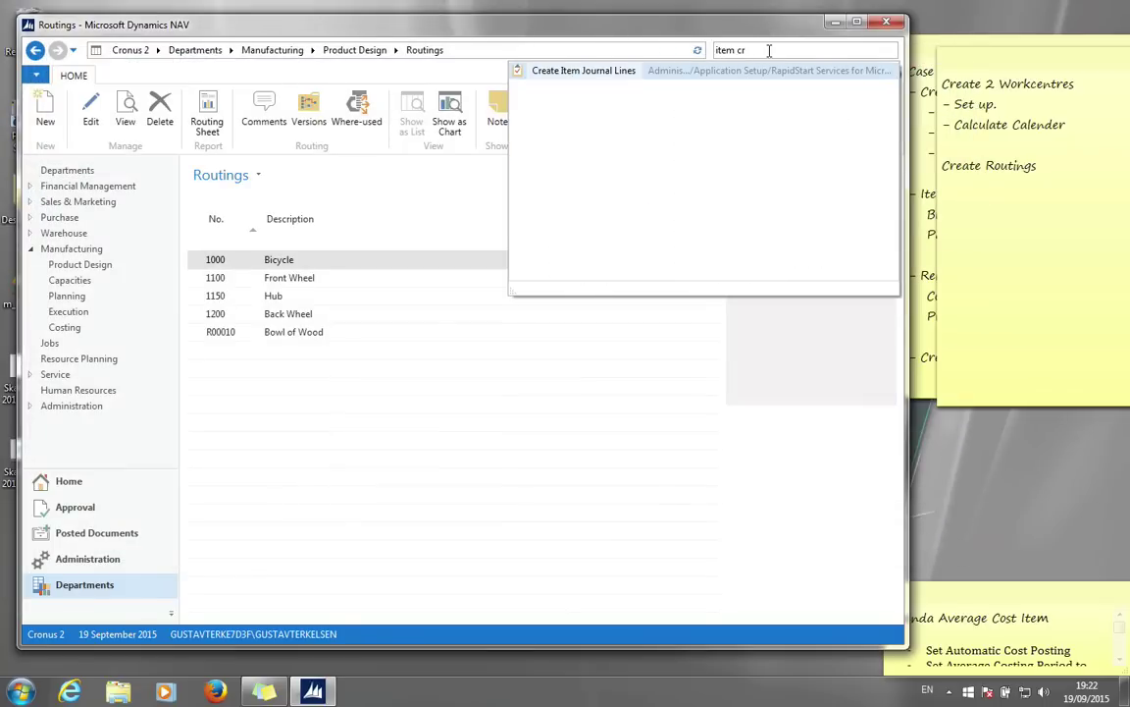
pyautogui.press('BackSpace')
pyautogui.press('BackSpace')
pyautogui.press('BackSpace')
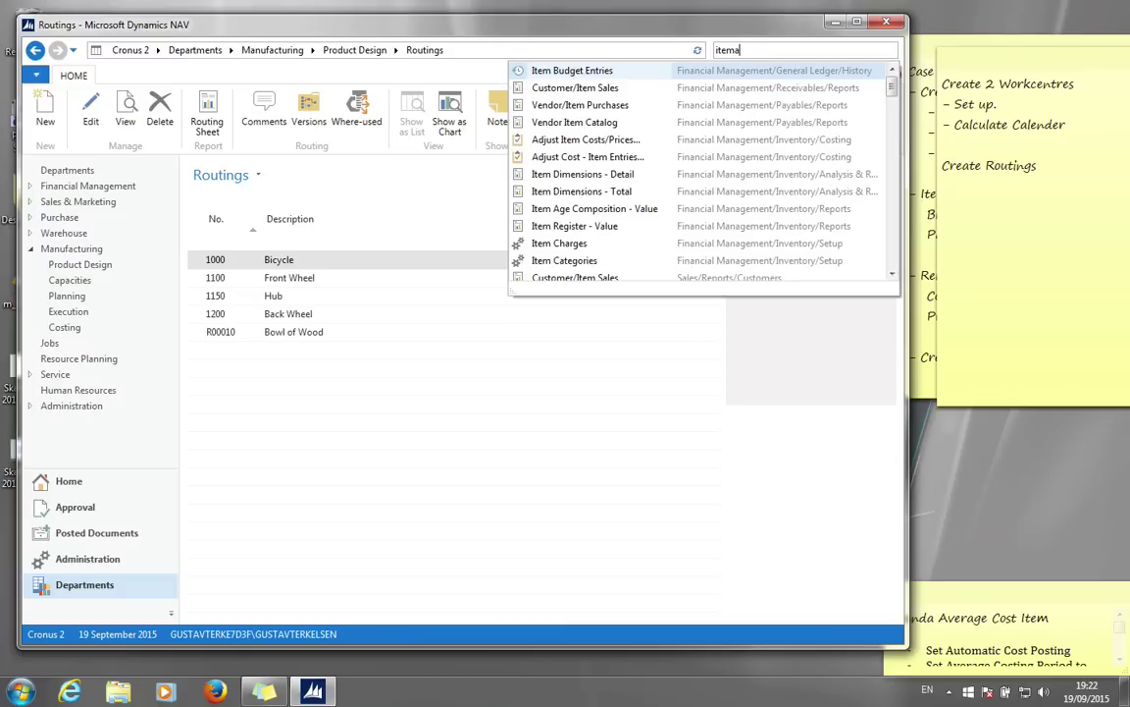
pyautogui.write('s')
pyautogui.click(538, 73)
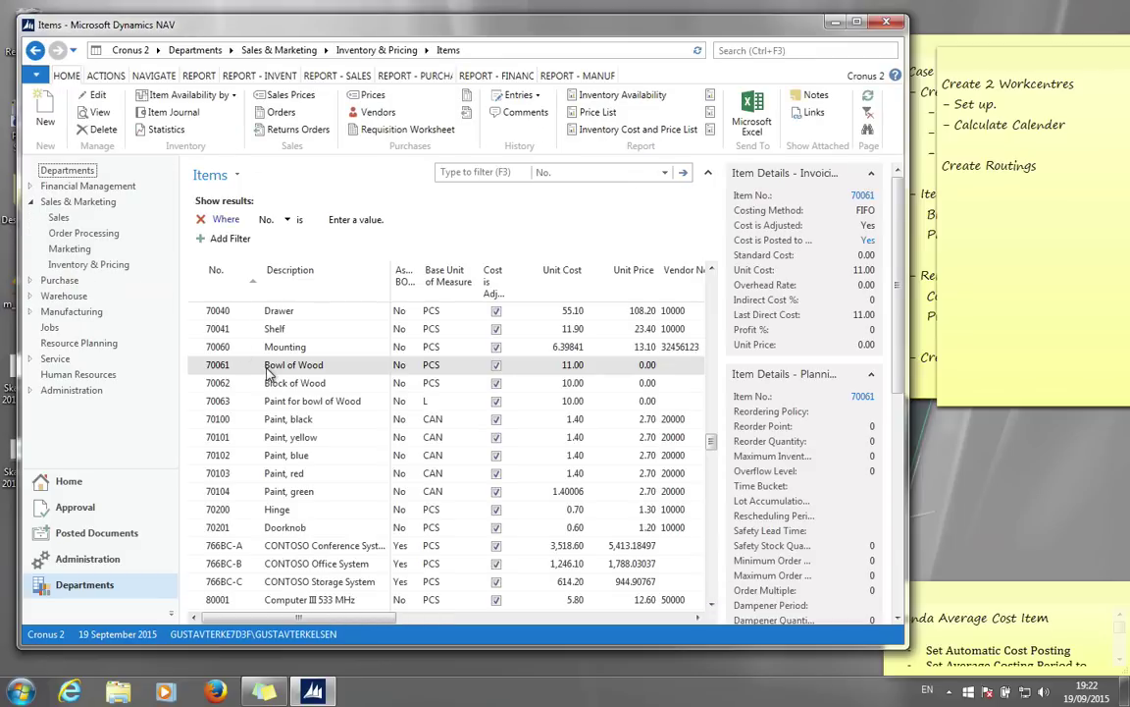
# Assign routing R00010 to the Bowl of Wood item under Replenishment and close the item card
pyautogui.doubleClick(299, 367)
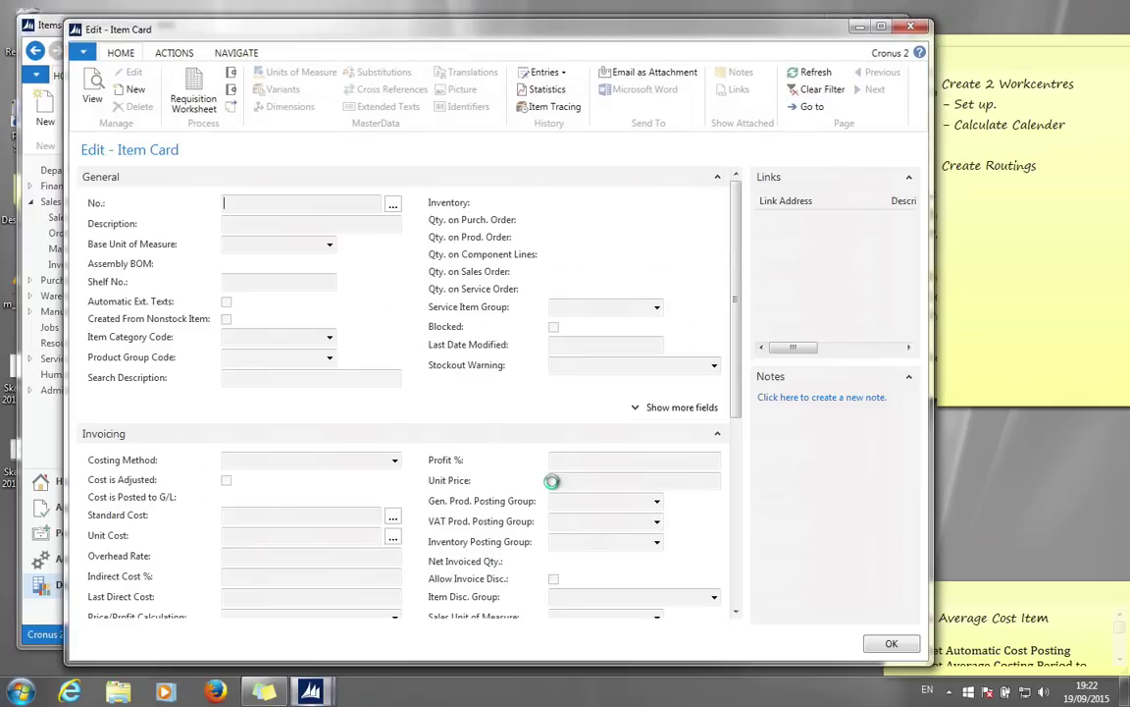
pyautogui.scroll(-5, 483, 503)
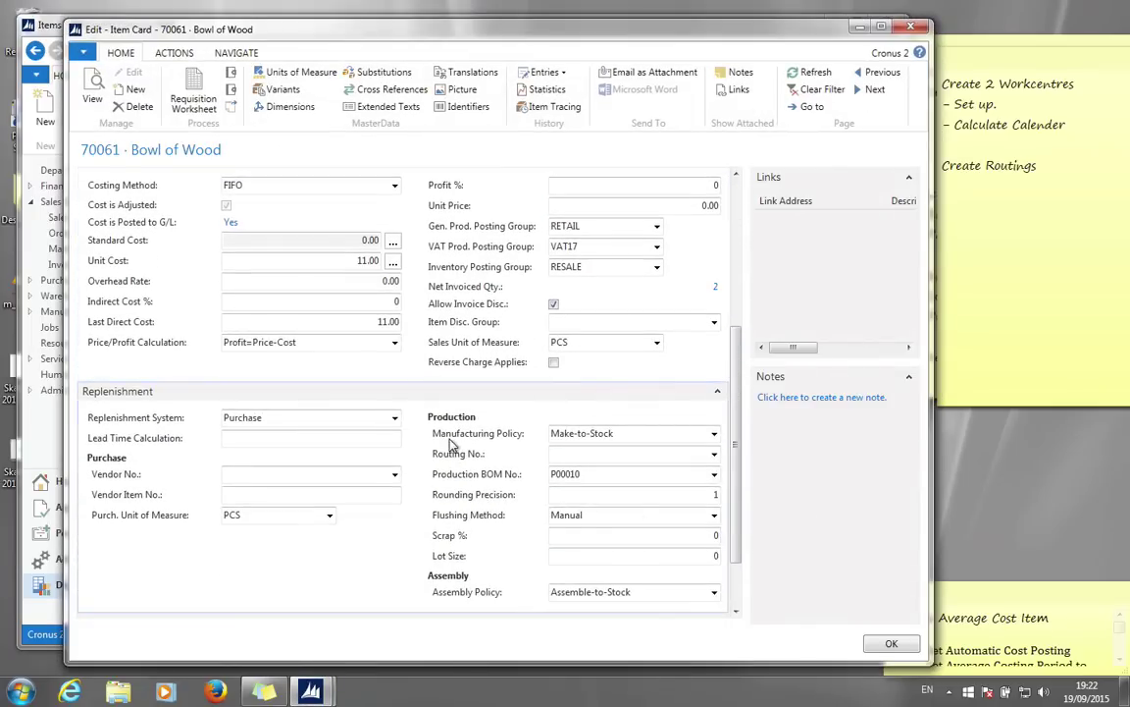
pyautogui.click(714, 454)
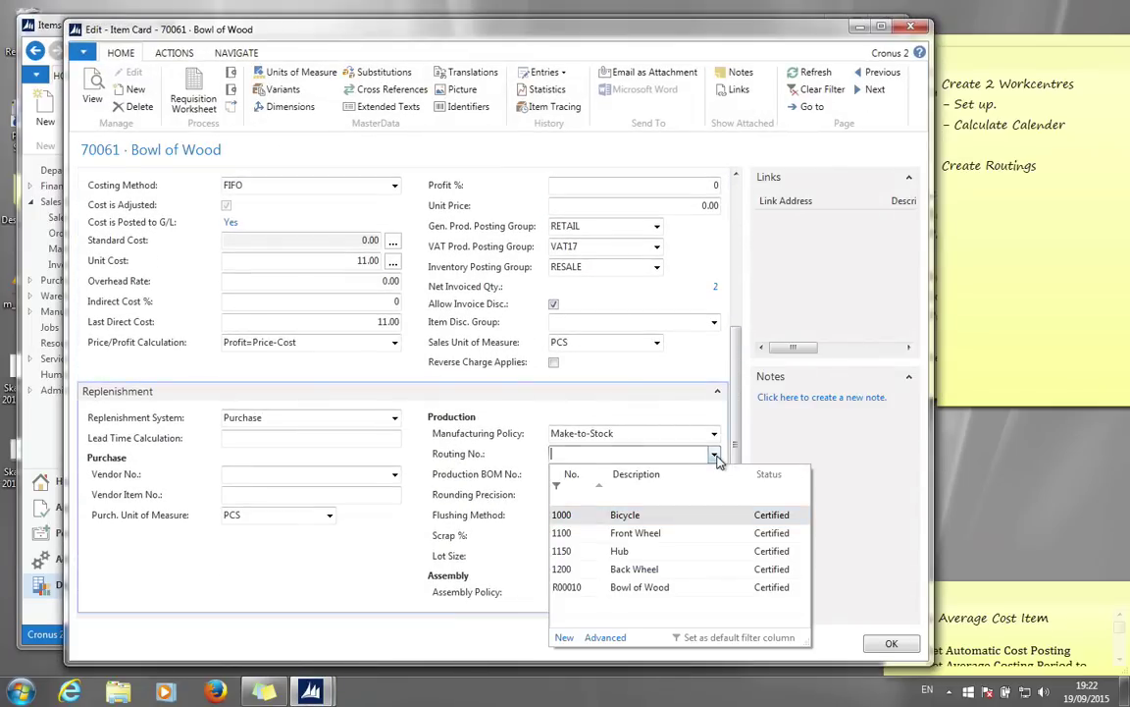
pyautogui.click(625, 587)
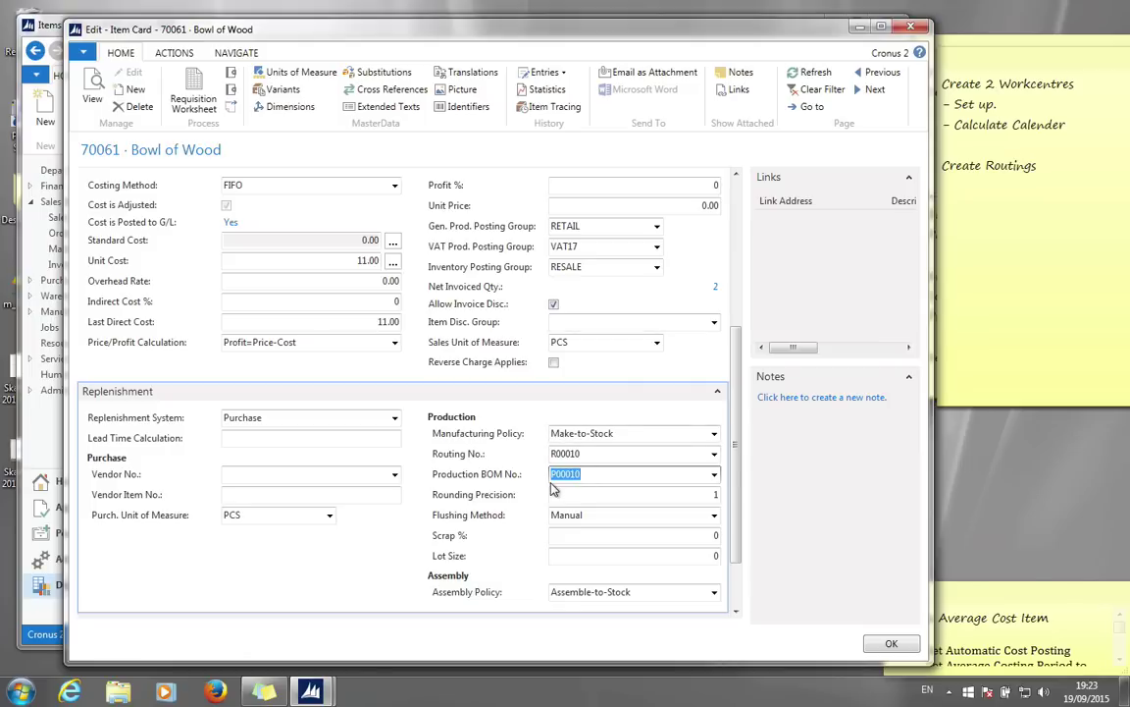
pyautogui.click(892, 644)
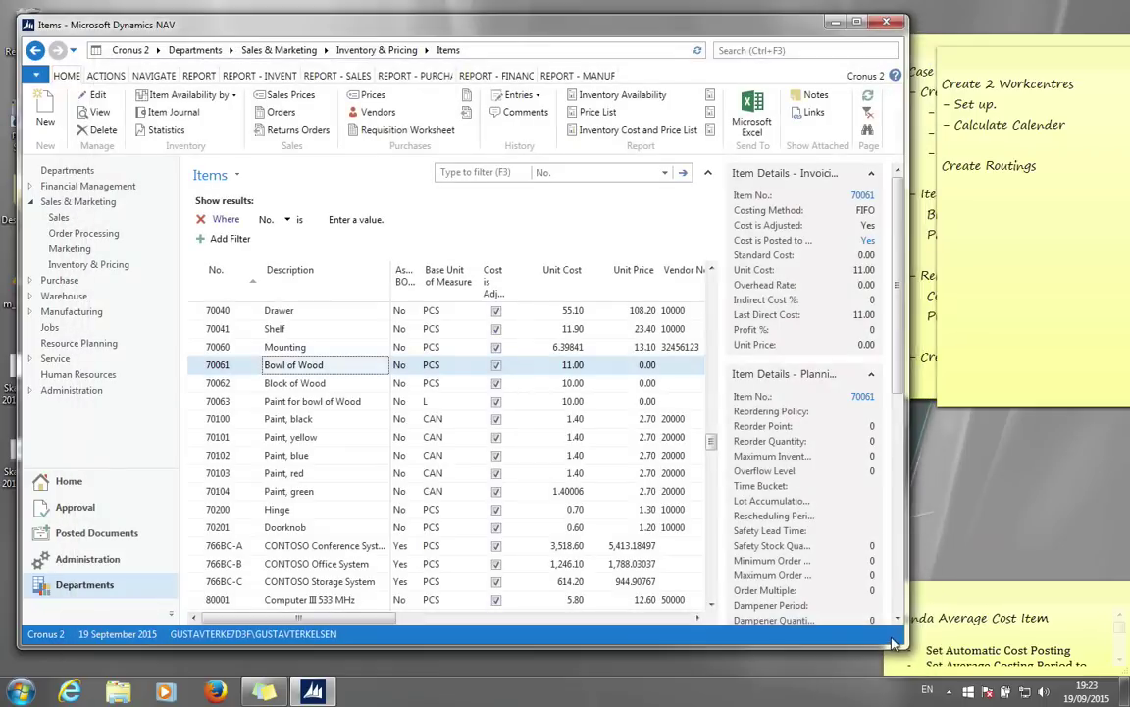
# Search for "rel prod" and open the Released Prod. Orders list under Warehouse Orders & Contacts
pyautogui.click(744, 51)
pyautogui.write('r')
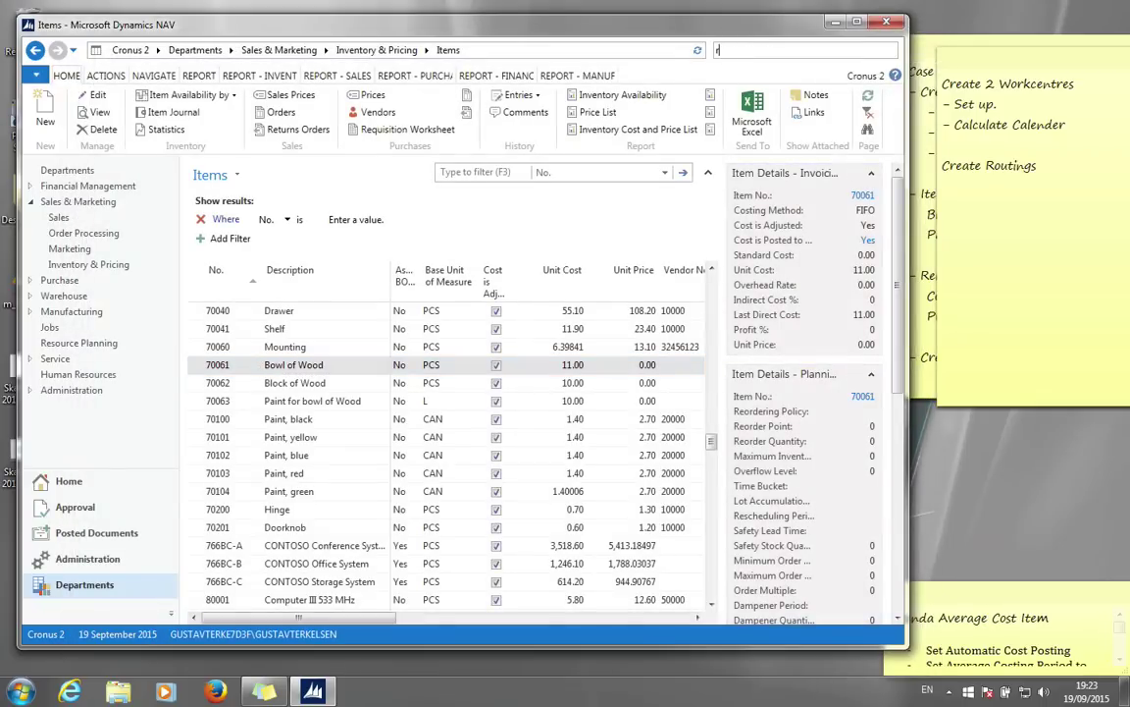
pyautogui.write('el prod')
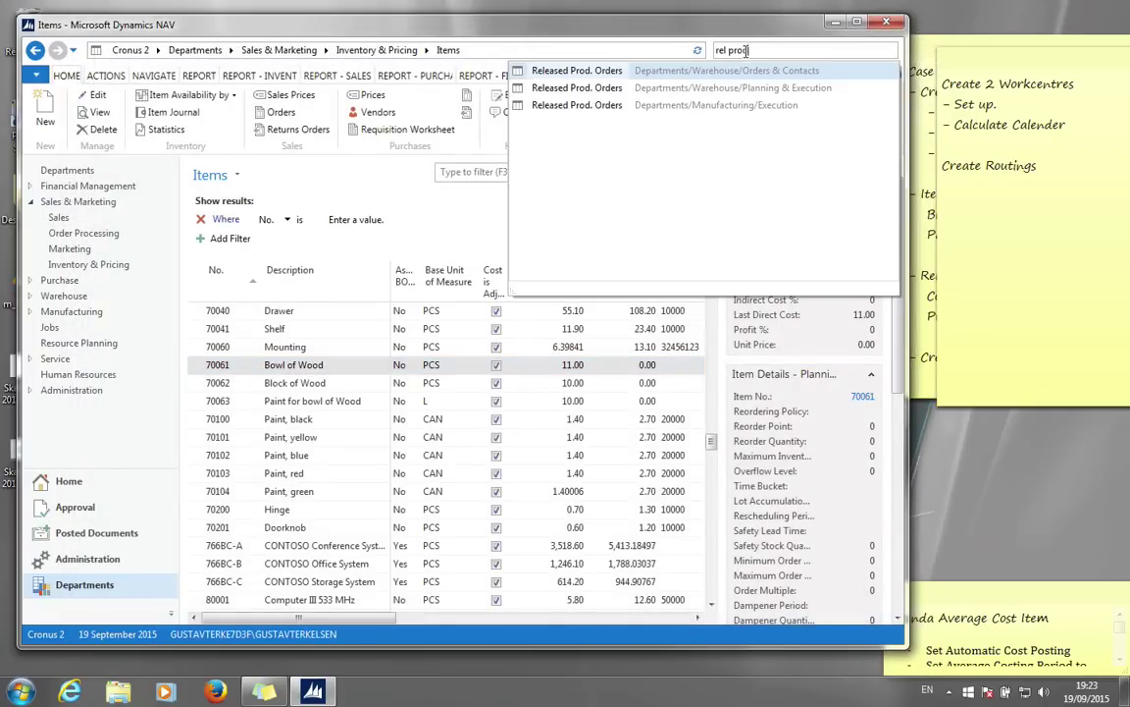
pyautogui.click(577, 70)
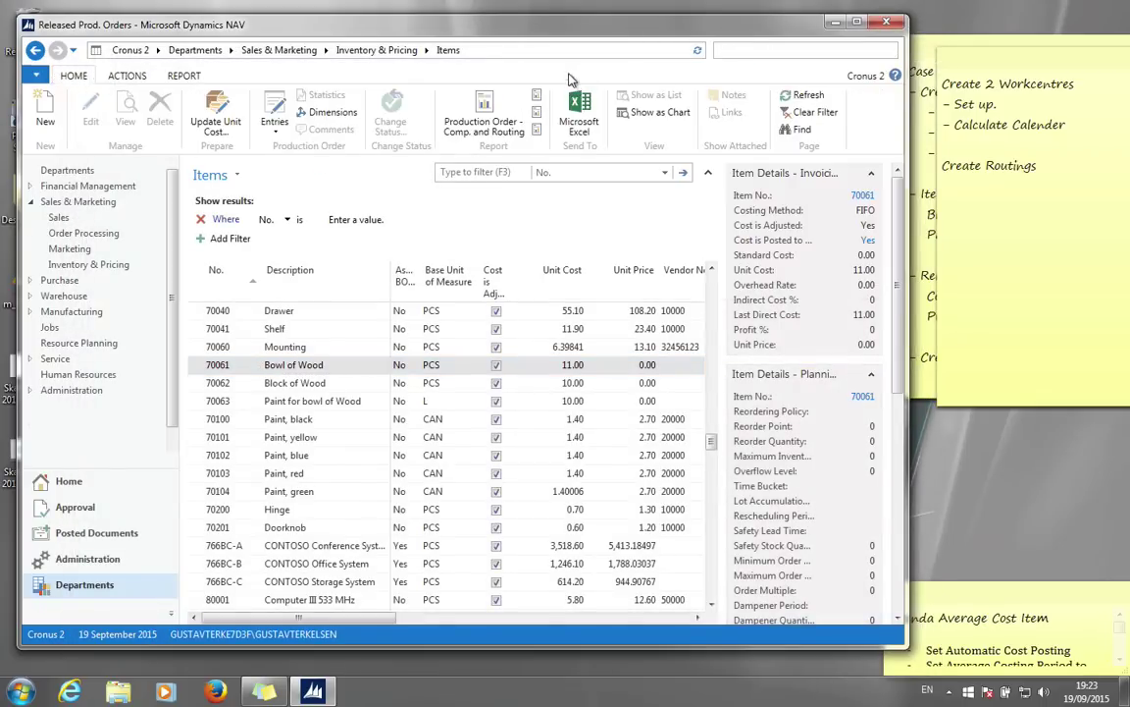
# Create a new released production order with the next automatic number
pyautogui.click(55, 110)
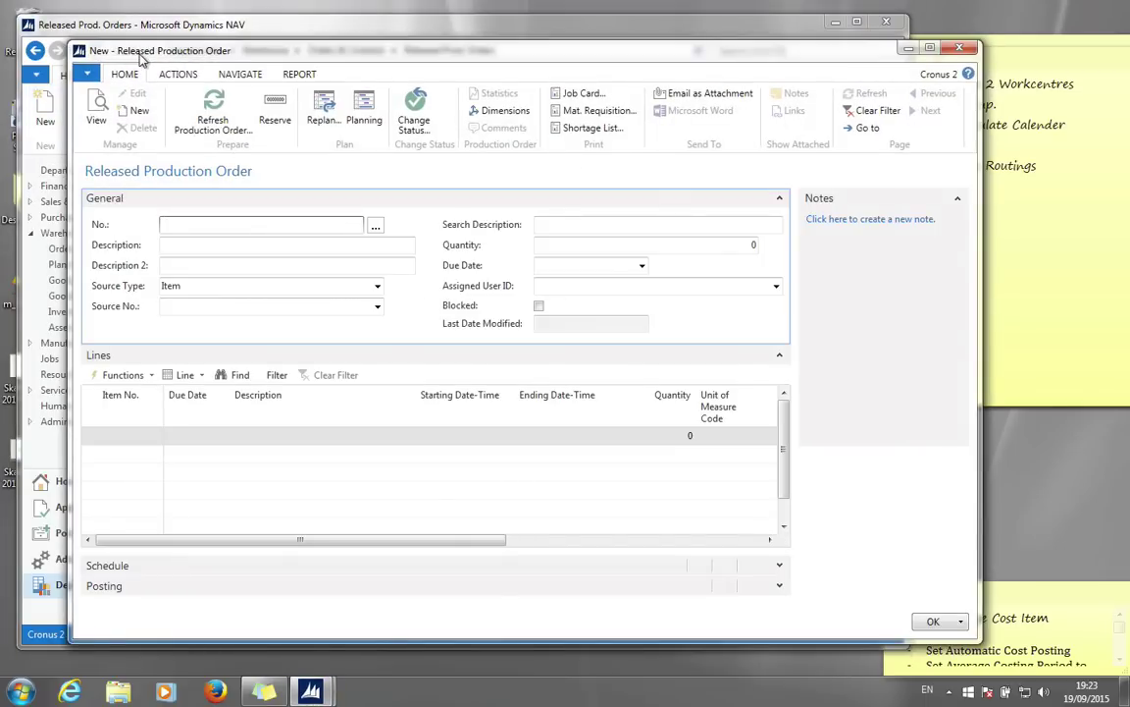
pyautogui.moveTo(142, 59); pyautogui.dragTo(205, 66)
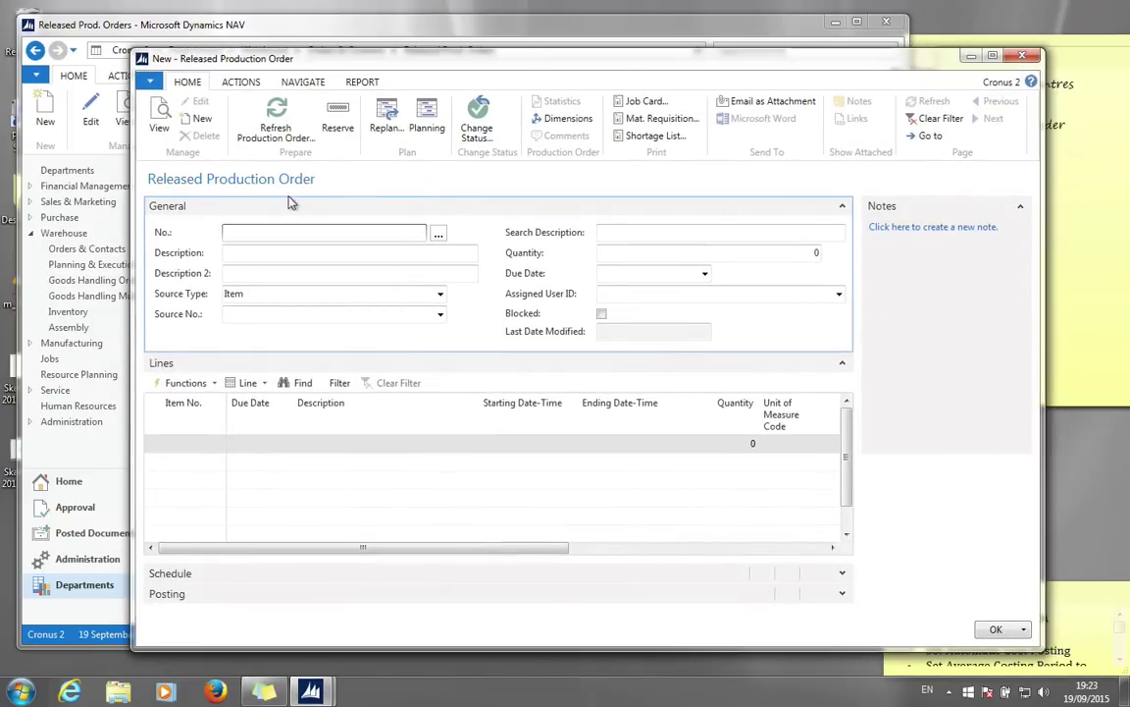
pyautogui.click(302, 253)
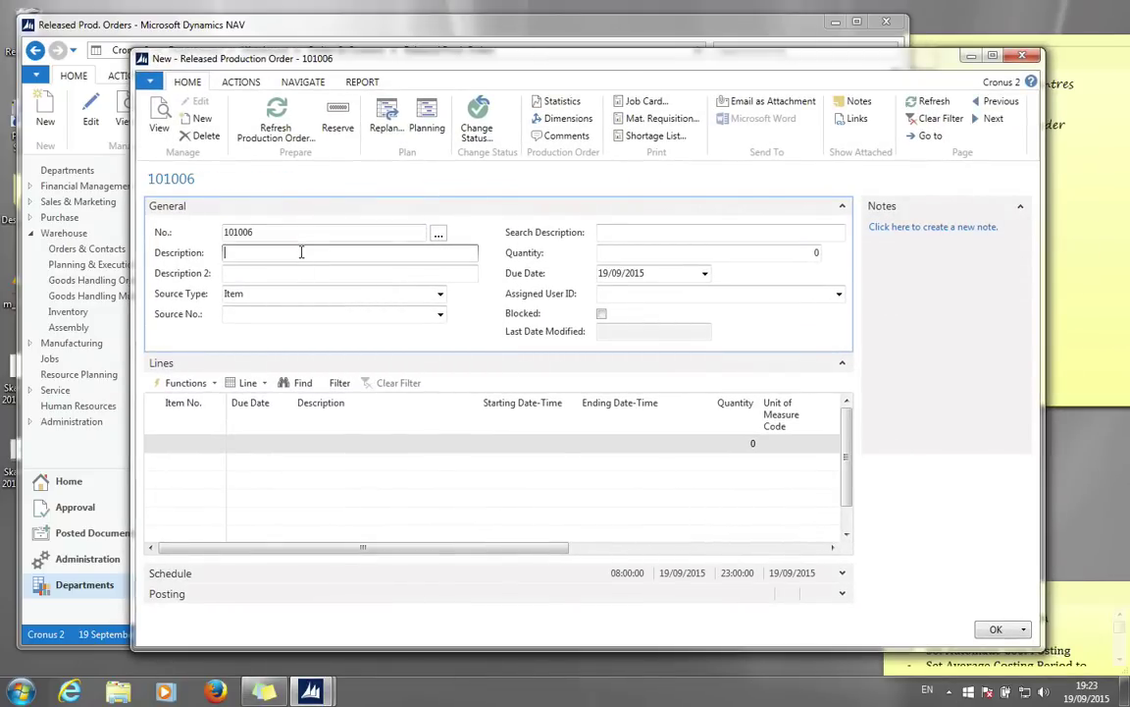
# Find the item by the description "bowl" and set 70061, Bowl of Wood, as the order's source
pyautogui.click(342, 315)
pyautogui.click(440, 314)
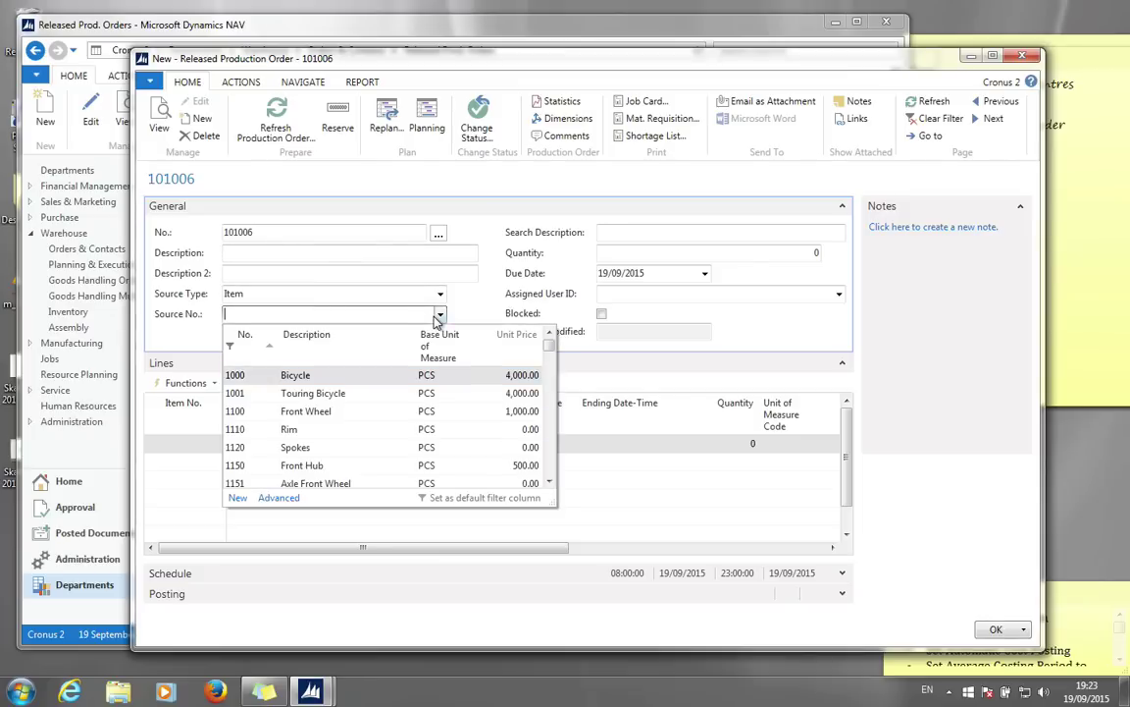
pyautogui.click(339, 342)
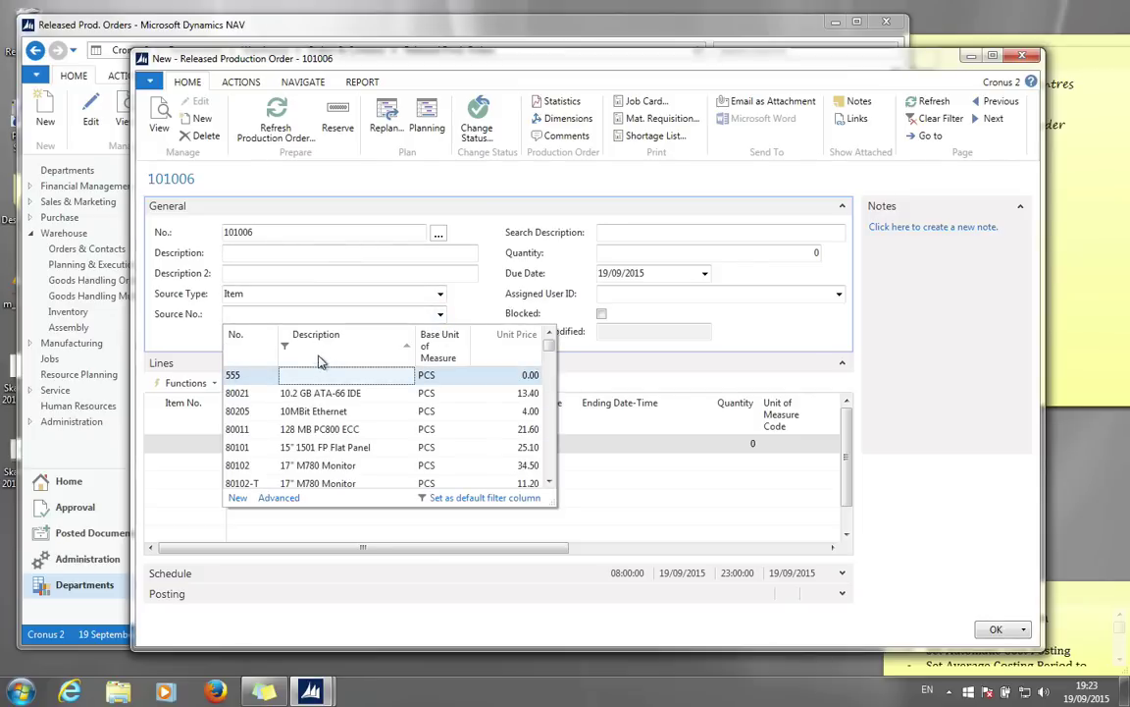
pyautogui.write('bowl')
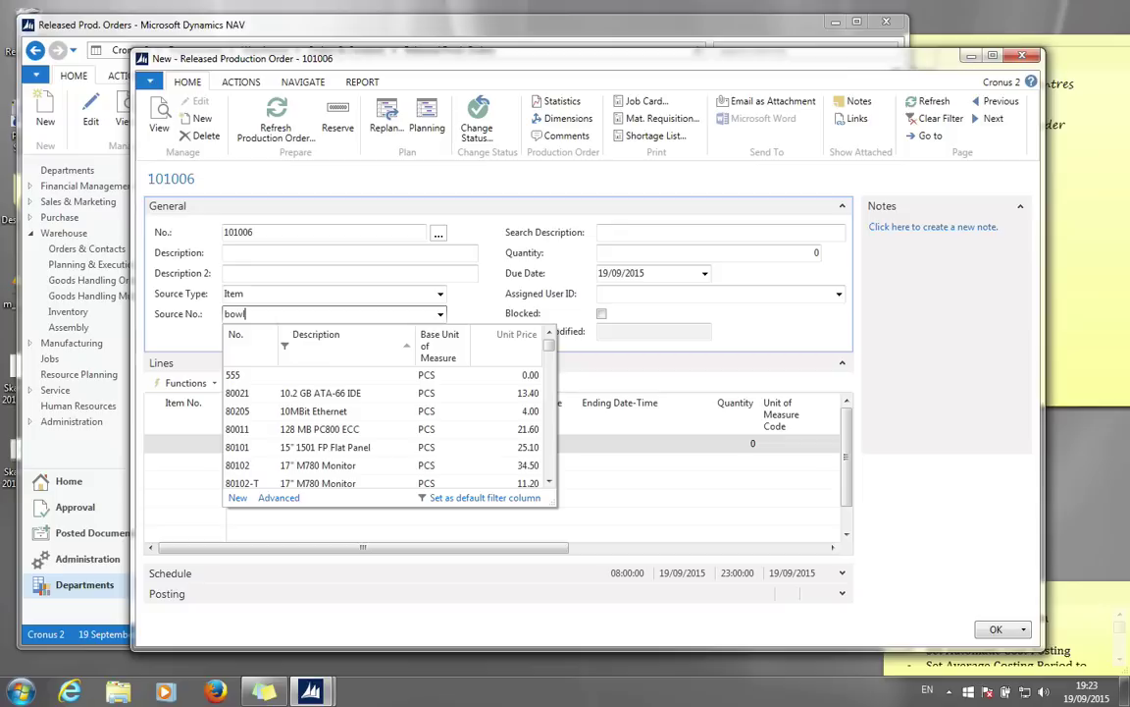
pyautogui.click(321, 379)
pyautogui.press('Tab')
pyautogui.press('Tab')
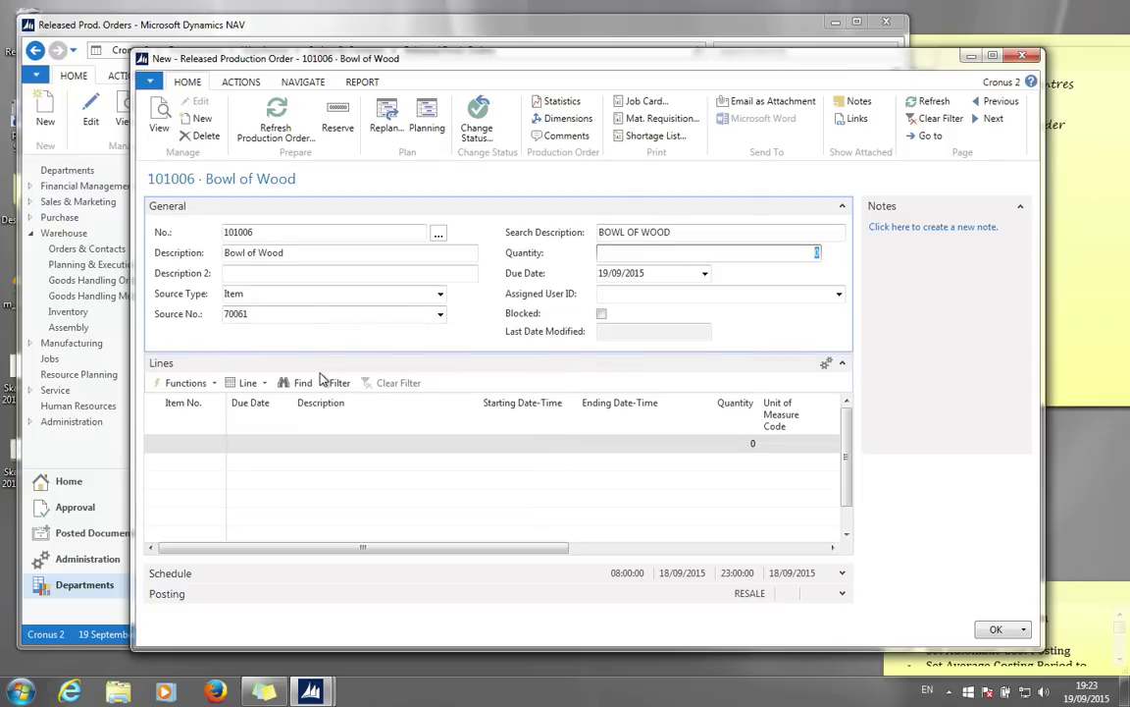
# Set the production order's quantity to 1, keeping the due date of 19/09/2015
pyautogui.write('1')
pyautogui.press('Tab')
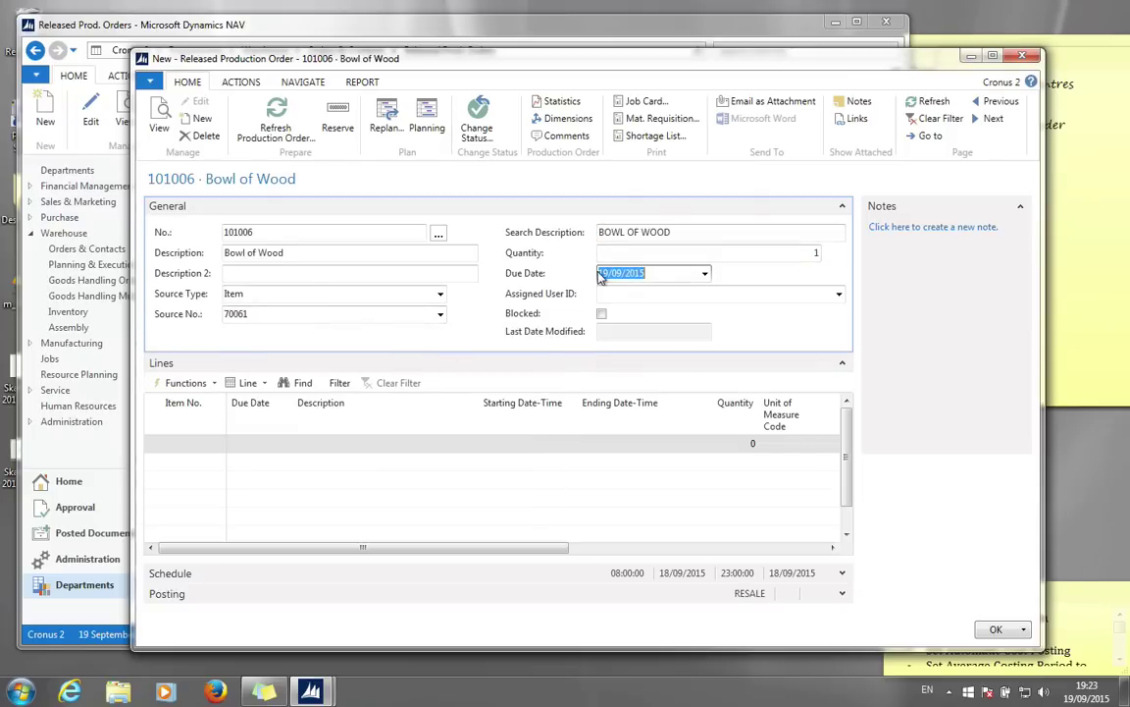
pyautogui.press('Tab')
pyautogui.press('Tab')
pyautogui.press('Tab')
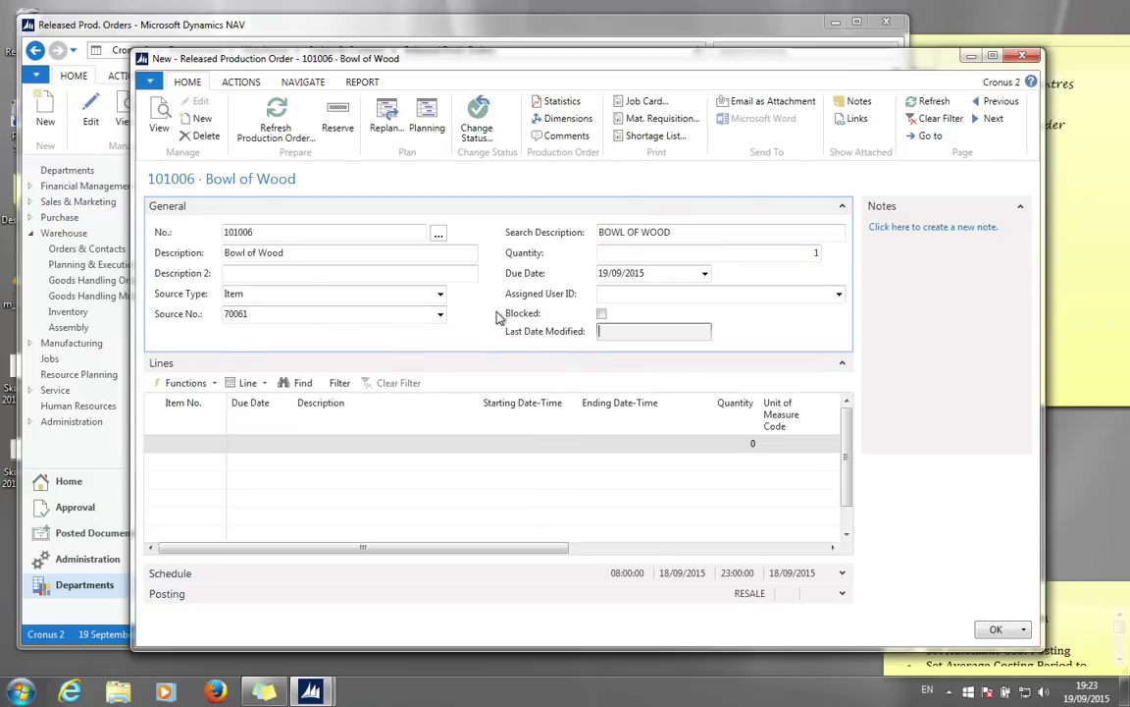
# Refresh the production order with Back scheduling, calculating lines, routings and component need
pyautogui.click(192, 442)
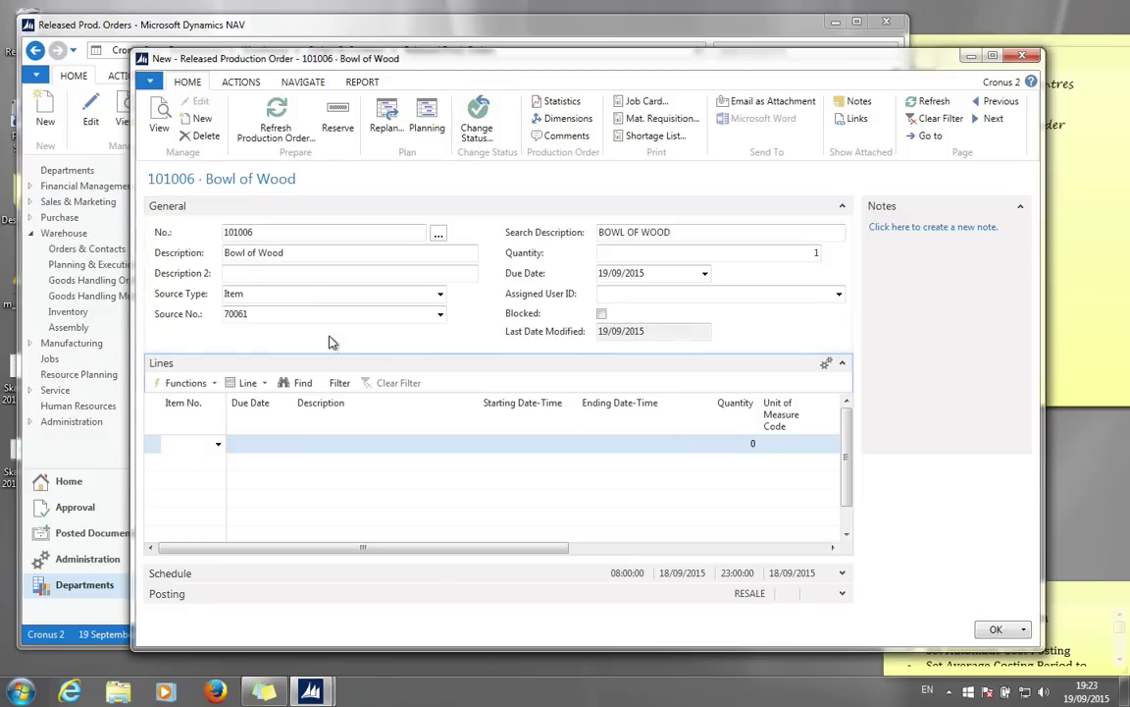
pyautogui.click(276, 122)
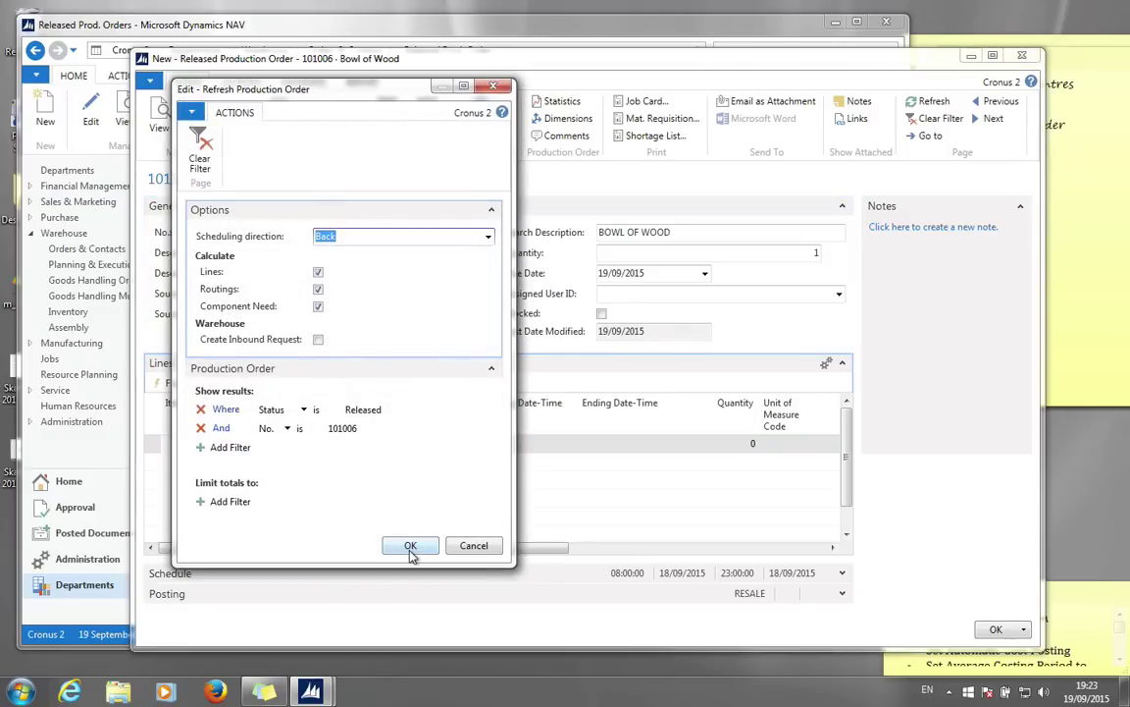
pyautogui.click(411, 546)
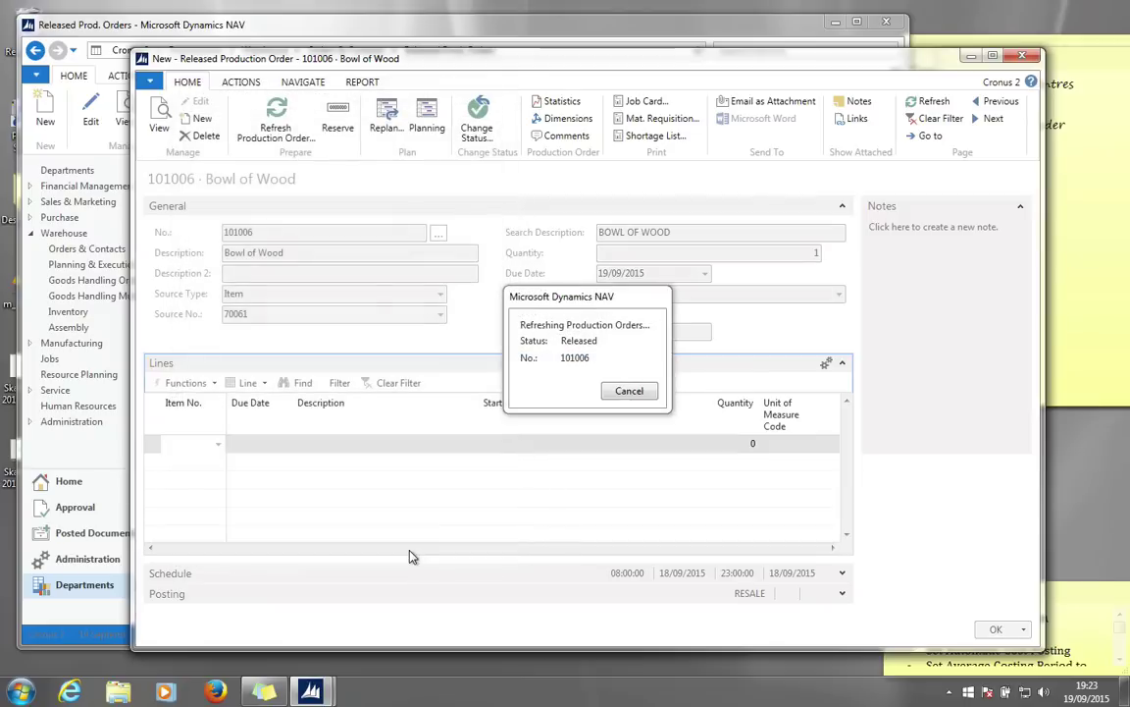
# Review the components of the Bowl of Wood production order line and close the component list
pyautogui.click(252, 444)
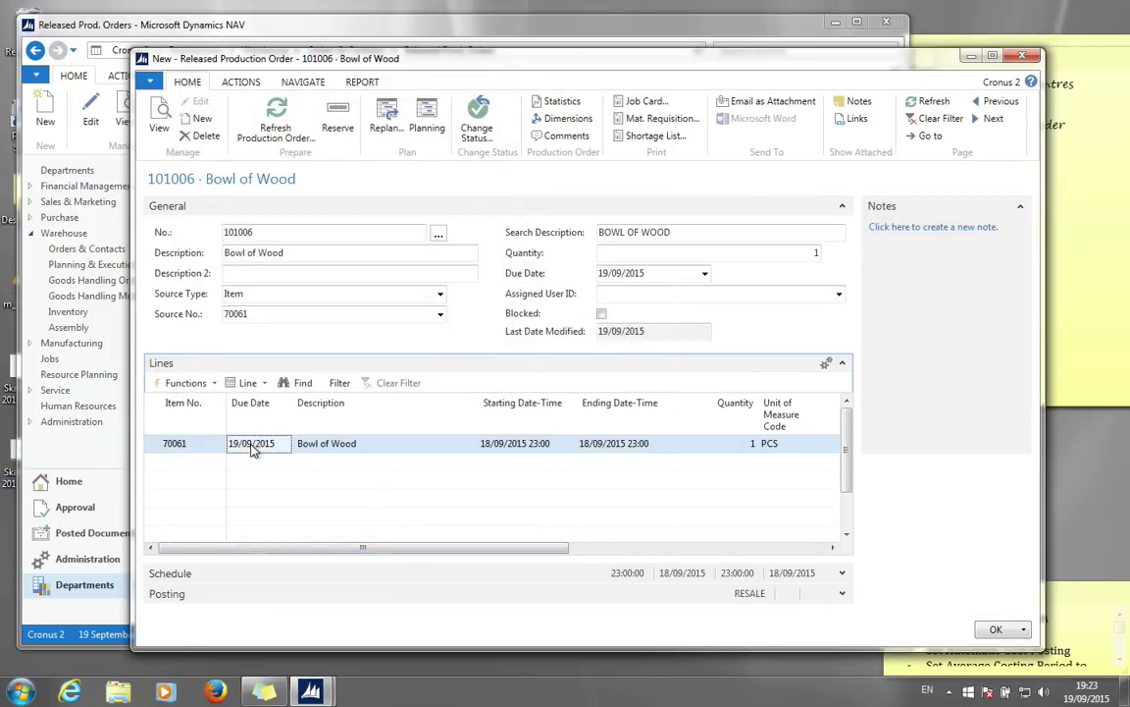
pyautogui.click(247, 383)
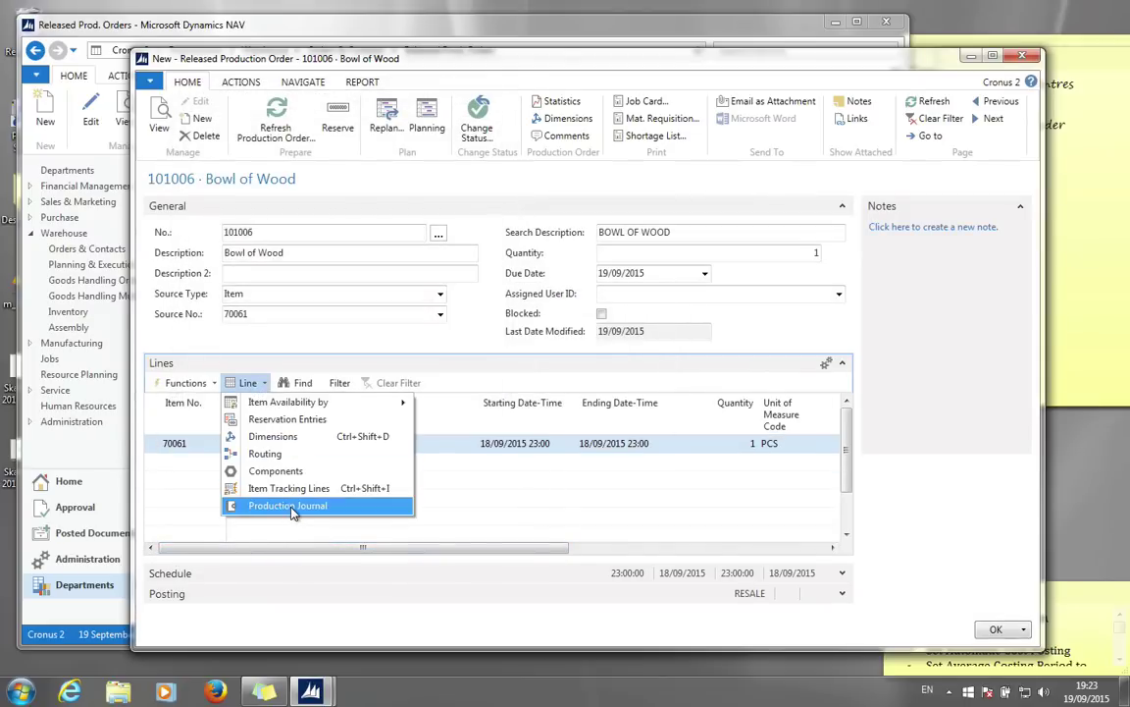
pyautogui.click(295, 472)
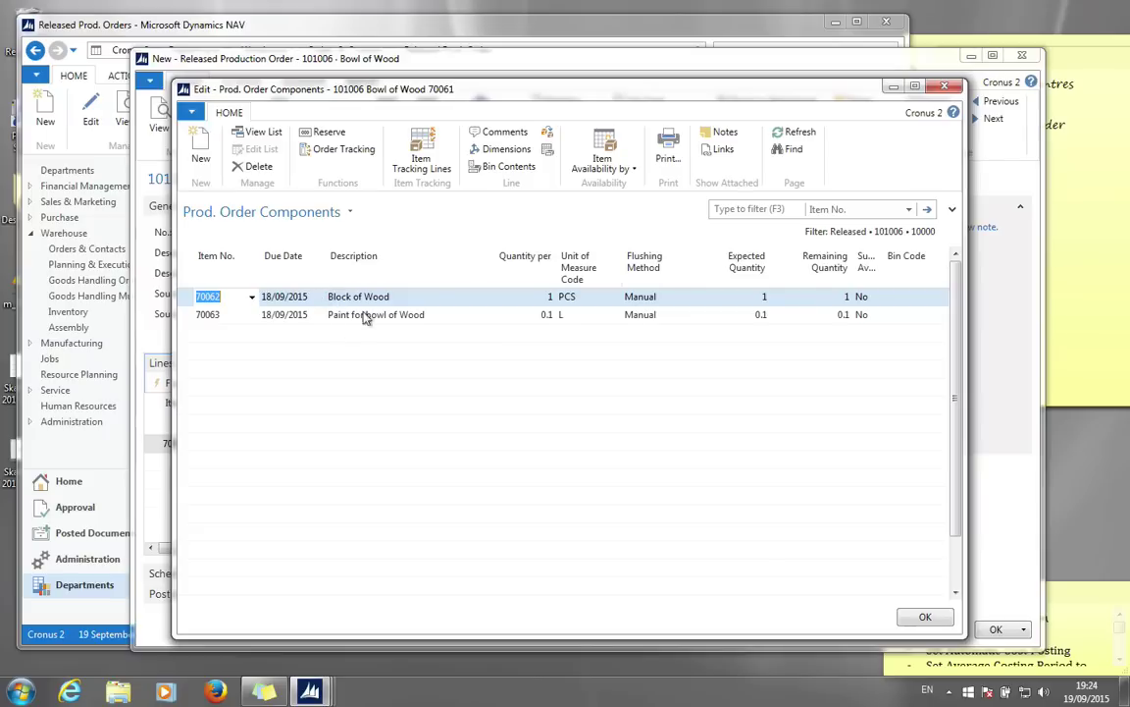
pyautogui.click(944, 88)
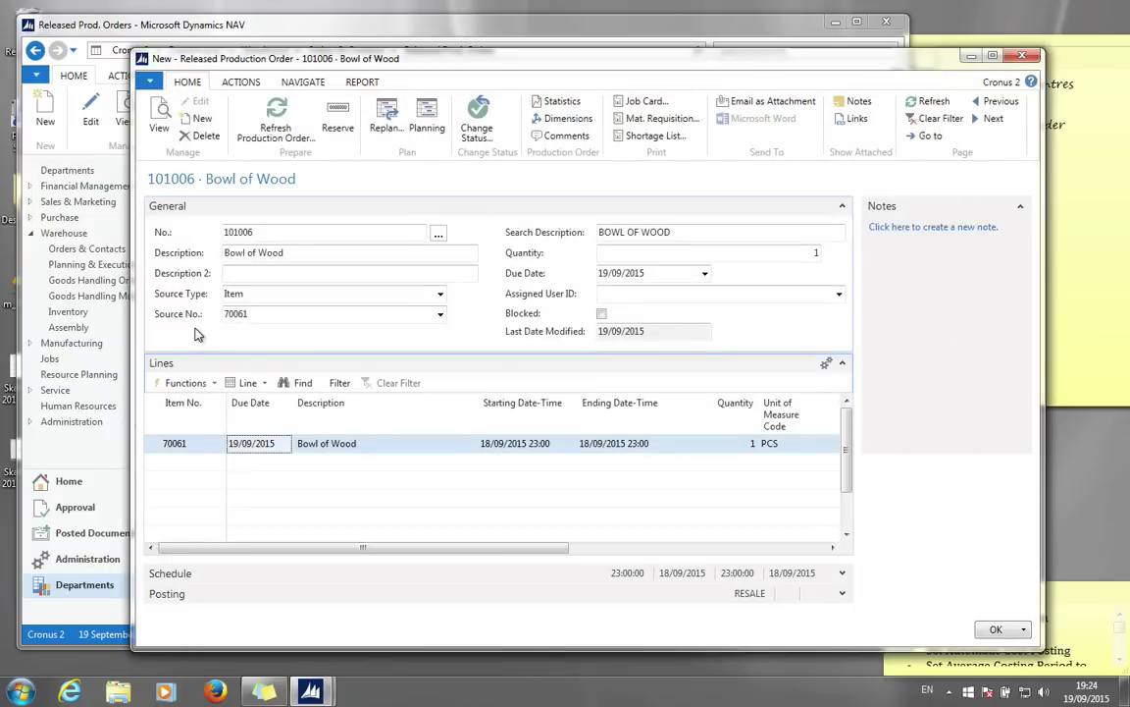
# Review the routing operations of the Bowl of Wood production order line and close the routing
pyautogui.click(246, 383)
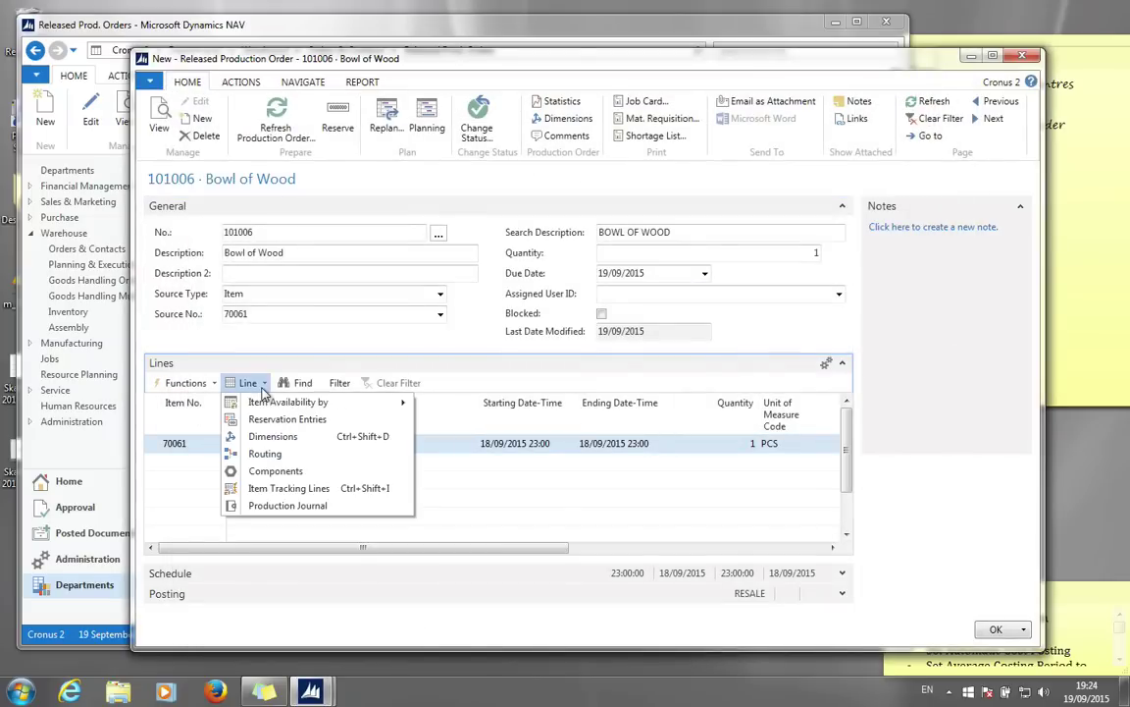
pyautogui.click(264, 456)
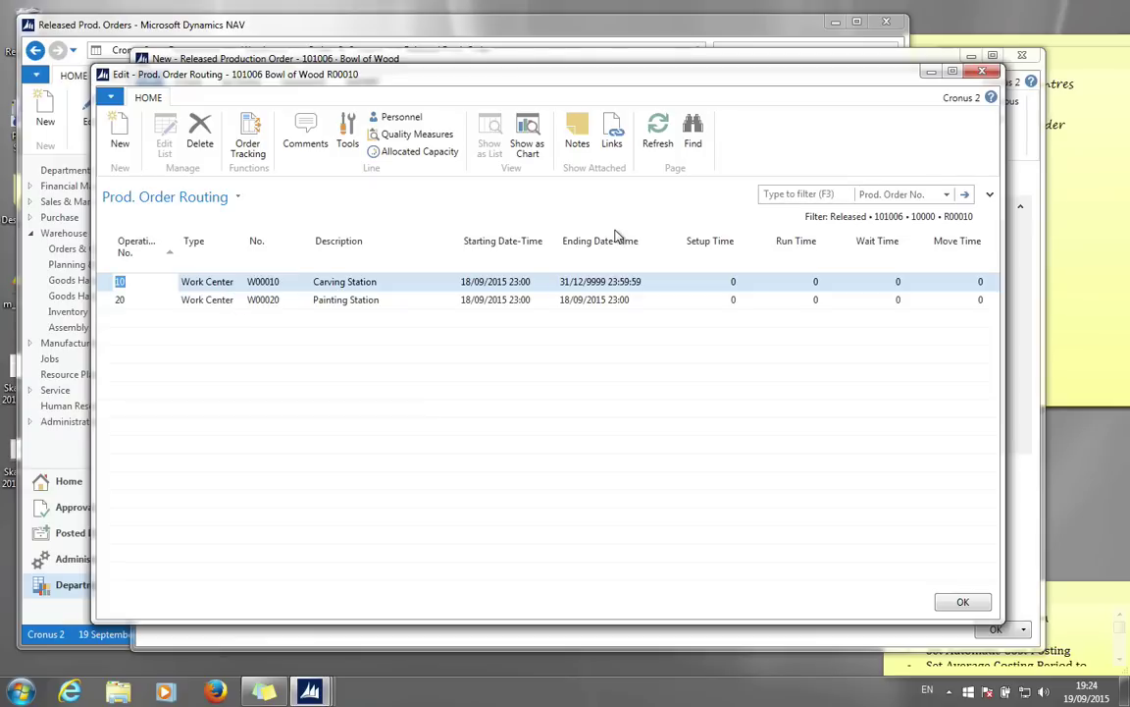
pyautogui.click(987, 71)
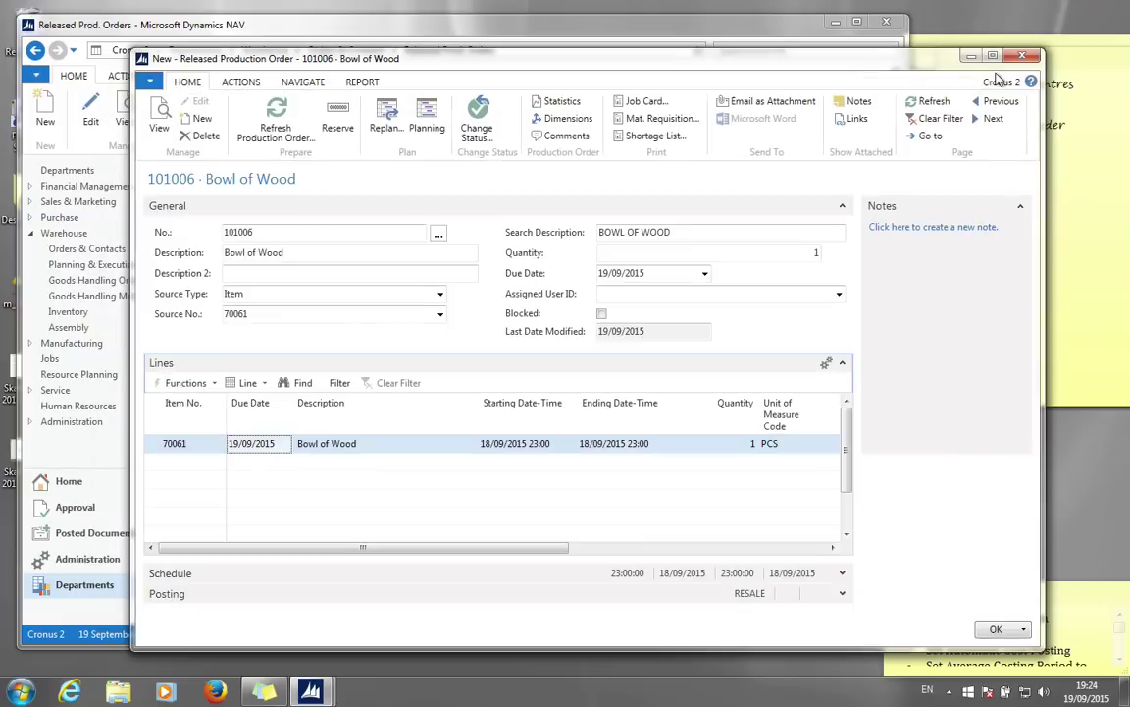
# Review the line's production journal, keeping the Painting Station output quantity at 1, and close the journal without posting
pyautogui.click(245, 383)
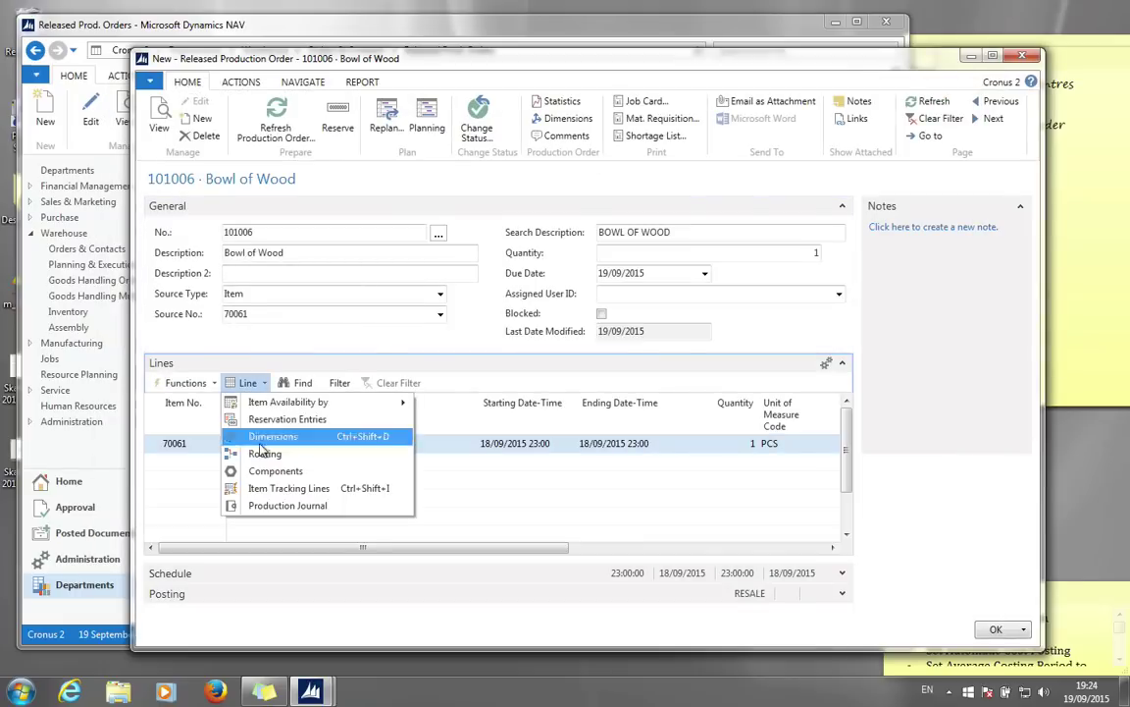
pyautogui.click(289, 505)
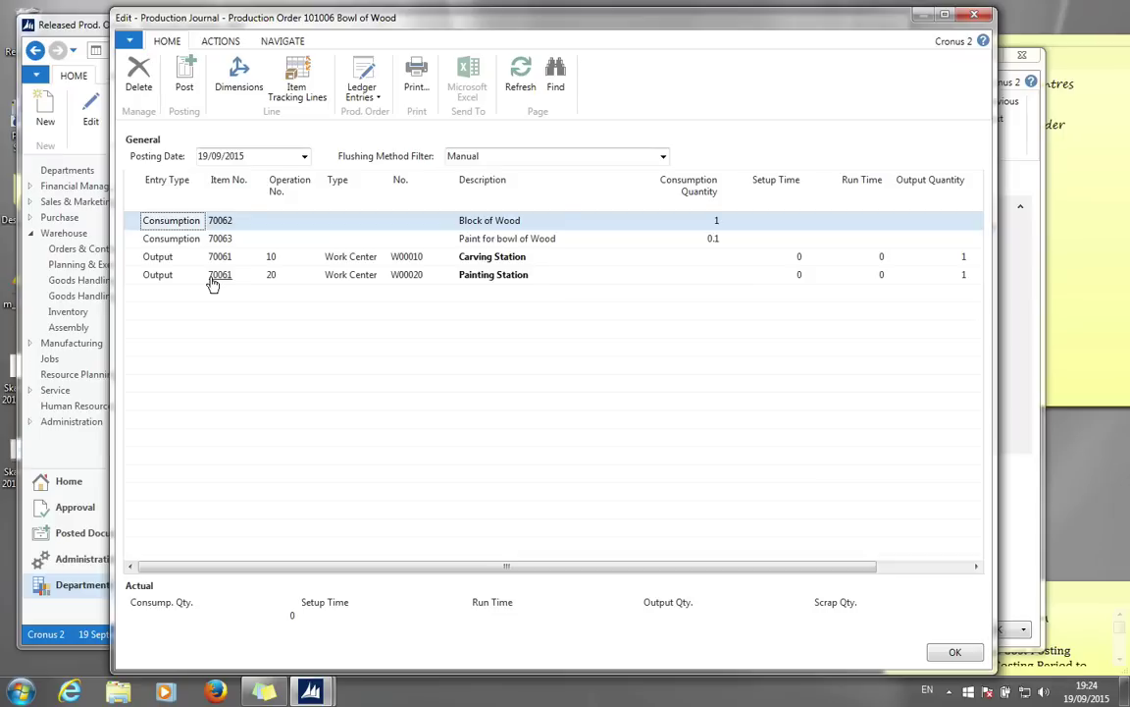
pyautogui.click(136, 281)
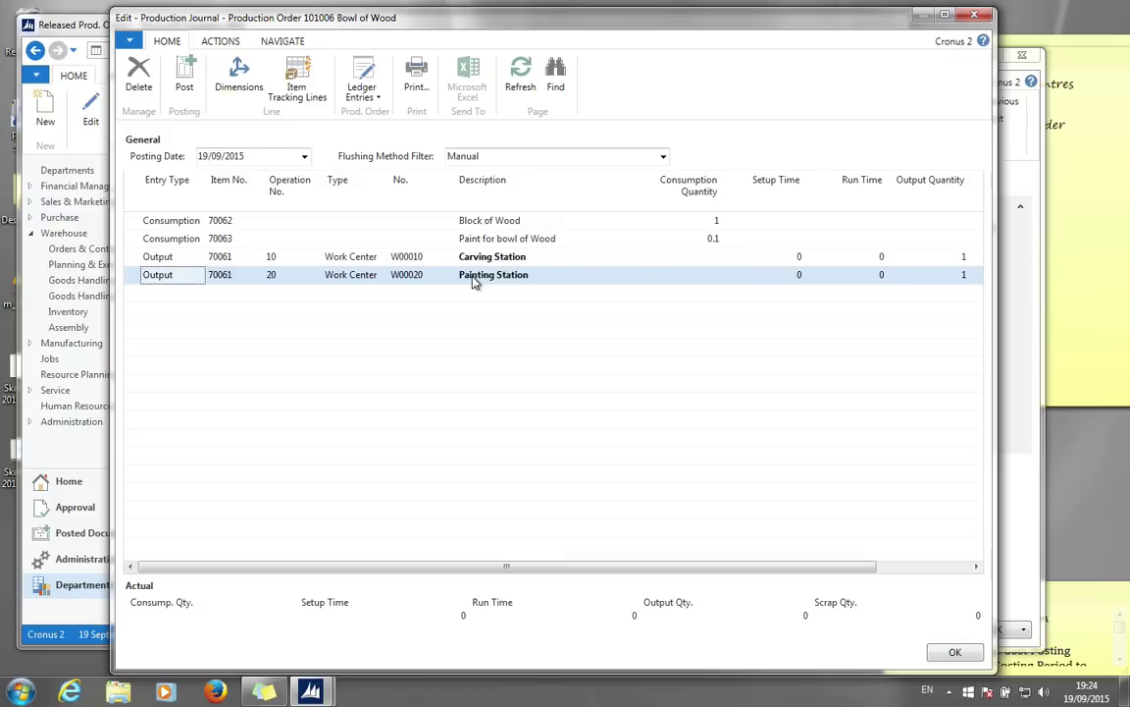
pyautogui.click(966, 280)
pyautogui.press('Delete')
pyautogui.write('1')
pyautogui.click(971, 17)
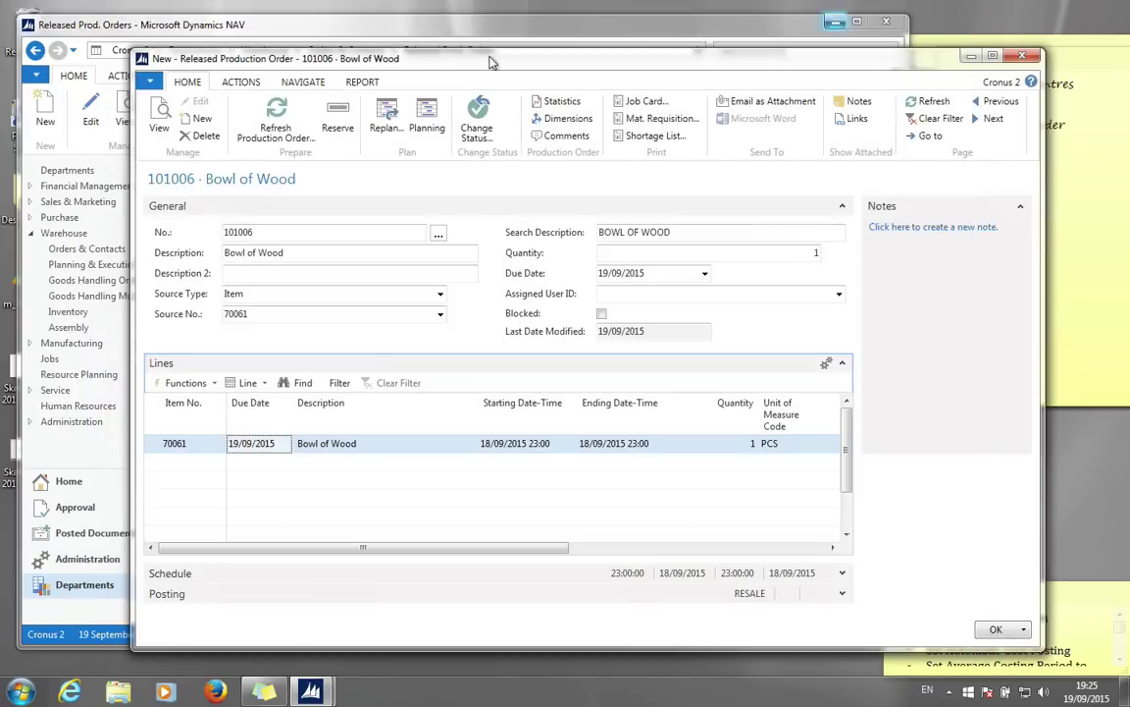
# Check the production order's item ledger entries and capacity ledger entries before posting, closing each list
pyautogui.click(245, 83)
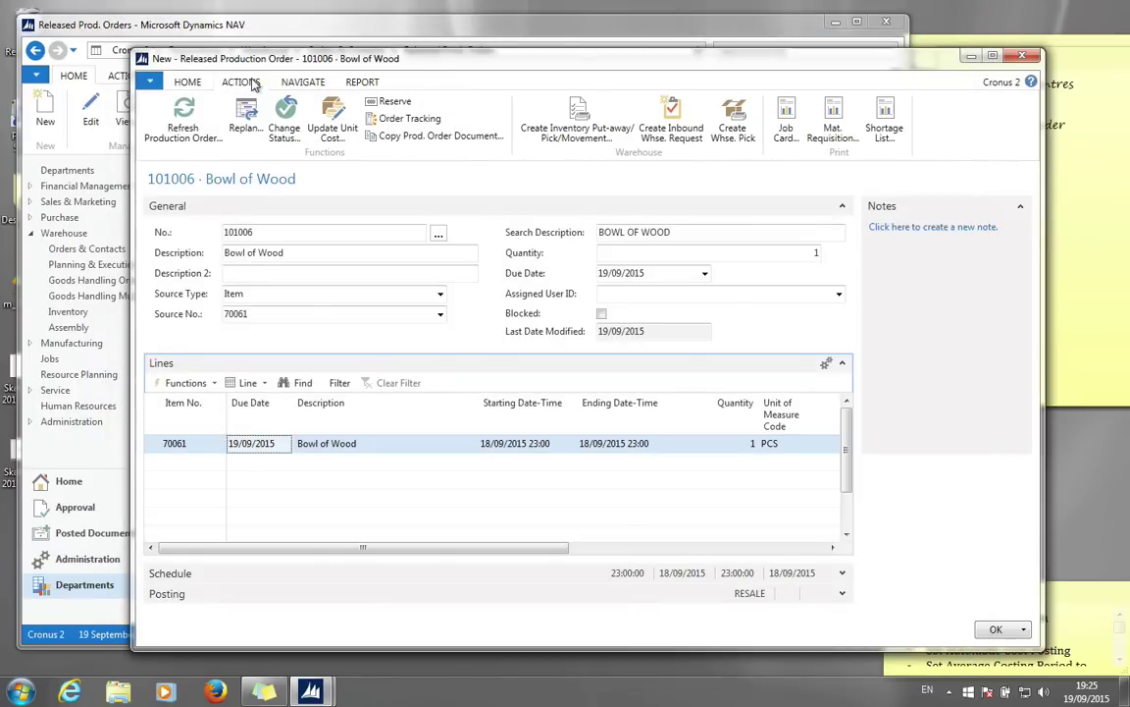
pyautogui.click(292, 84)
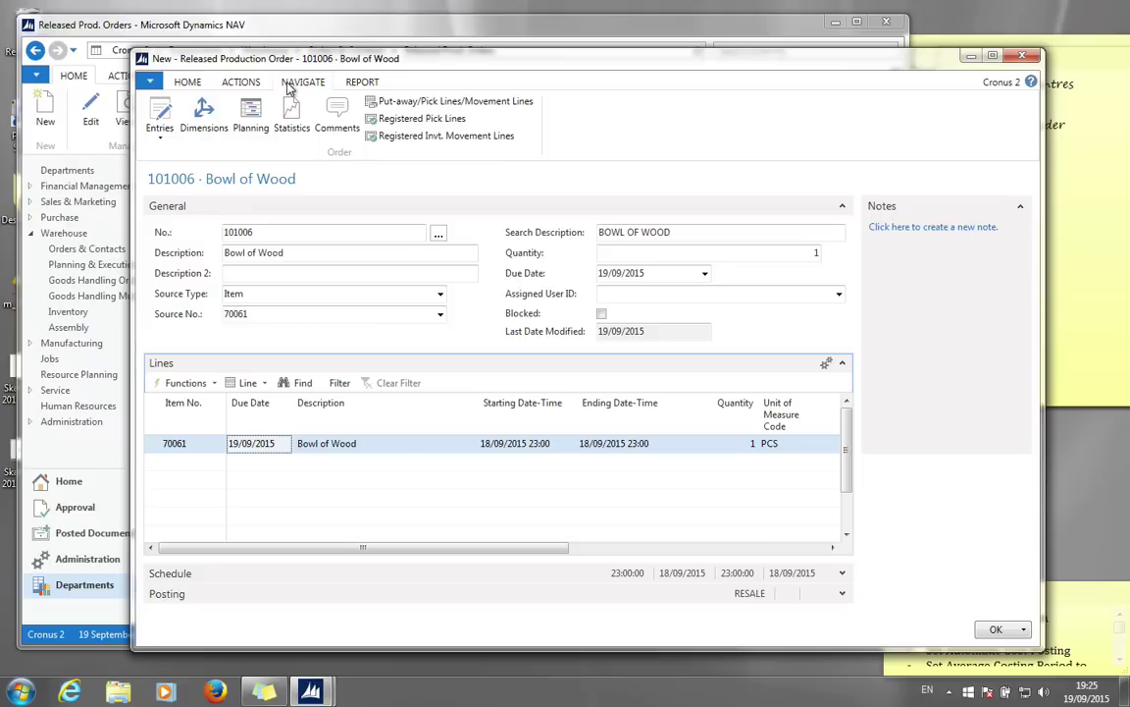
pyautogui.click(159, 129)
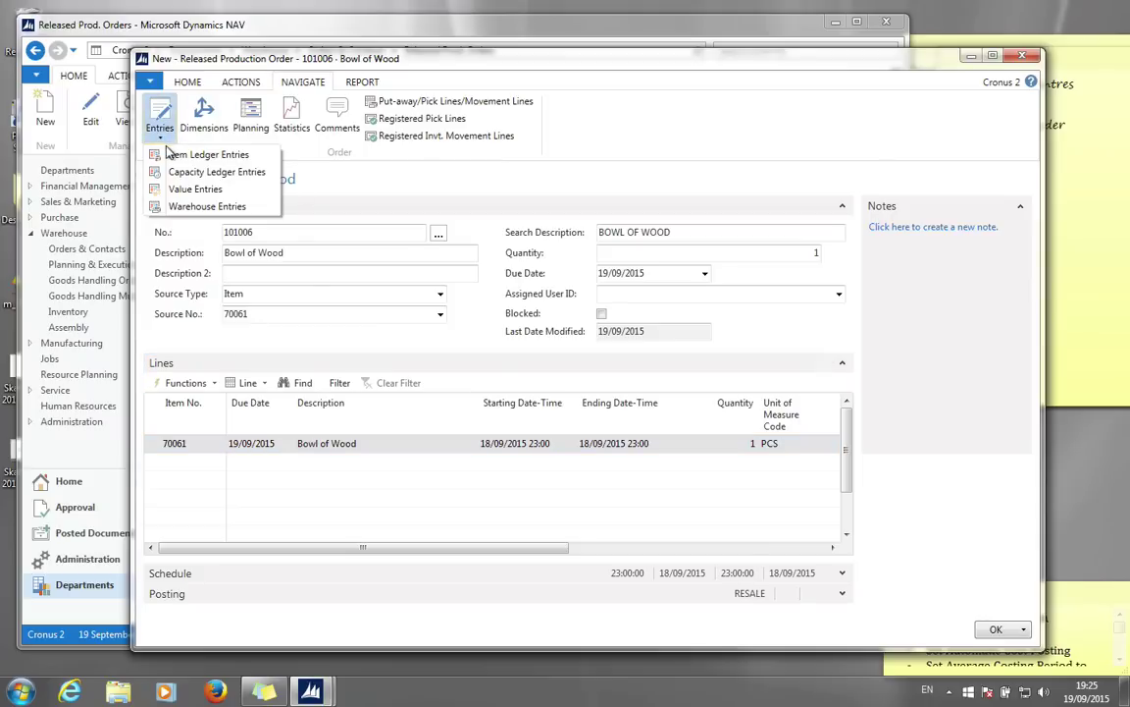
pyautogui.click(159, 153)
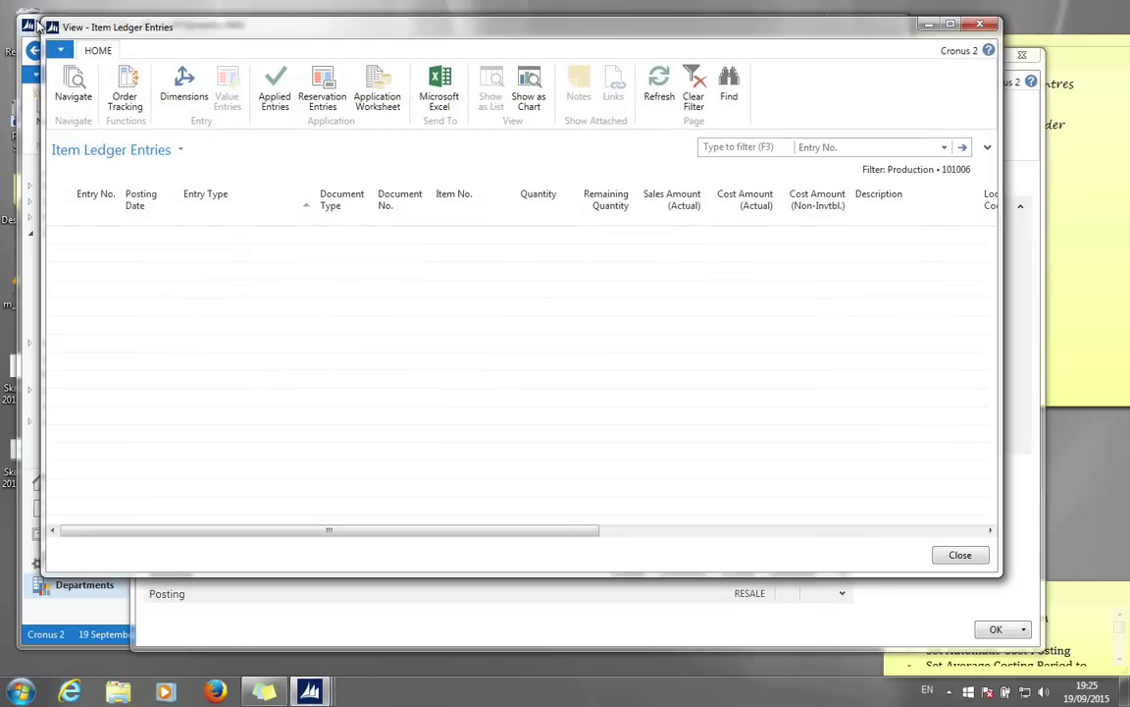
pyautogui.click(985, 27)
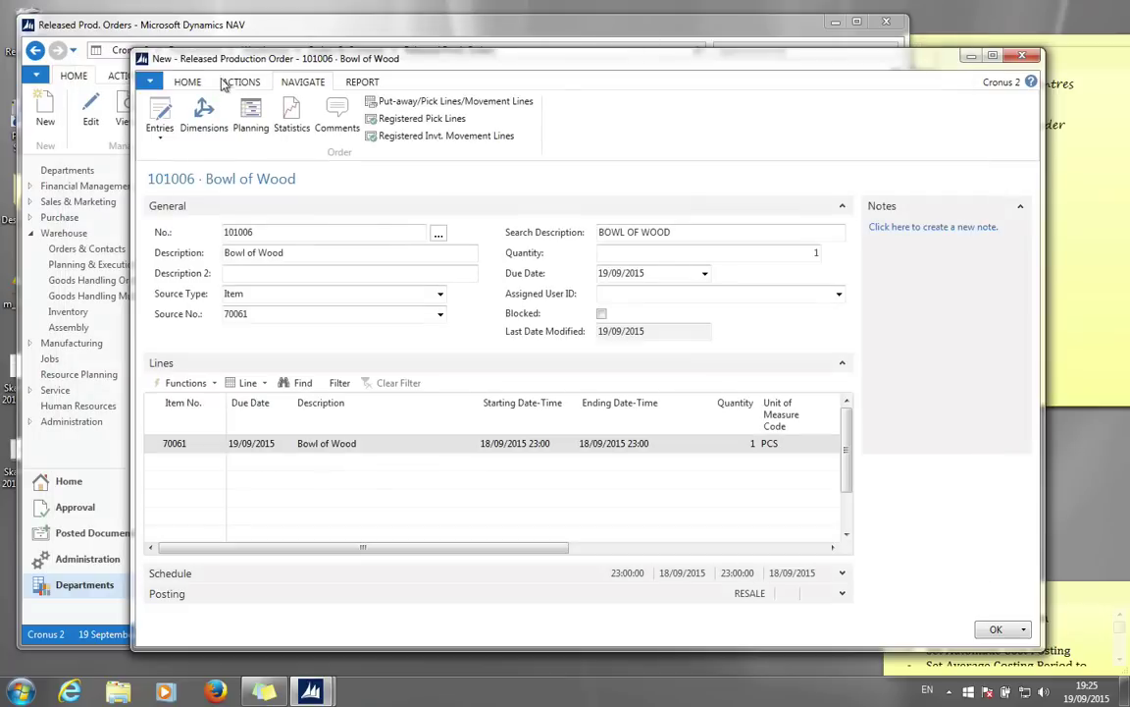
pyautogui.click(161, 118)
pyautogui.click(168, 173)
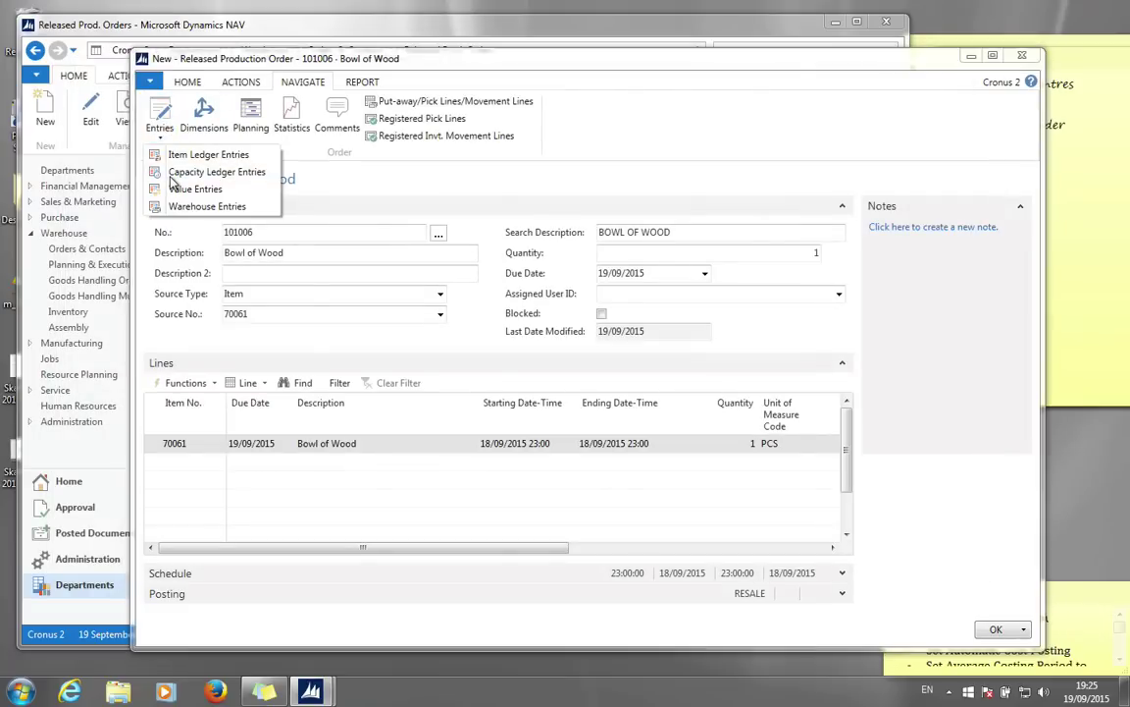
pyautogui.click(794, 73)
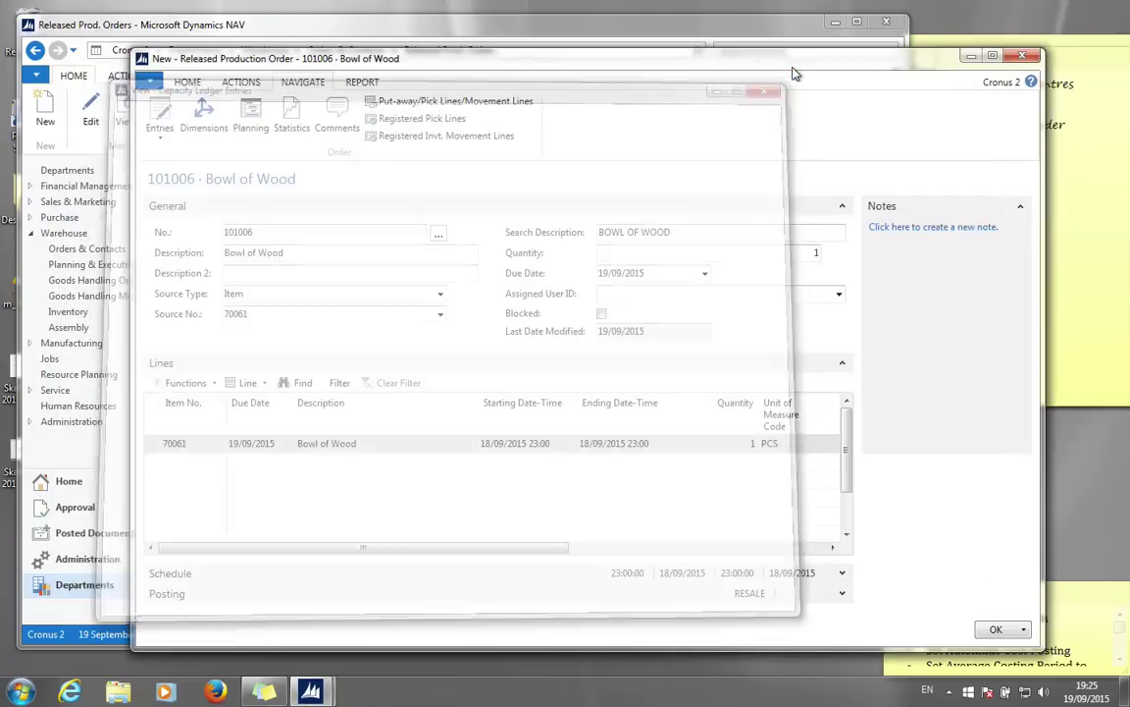
# In the line's production journal, set the run time to 1 for both the Carving Station and Painting Station output lines
pyautogui.click(187, 83)
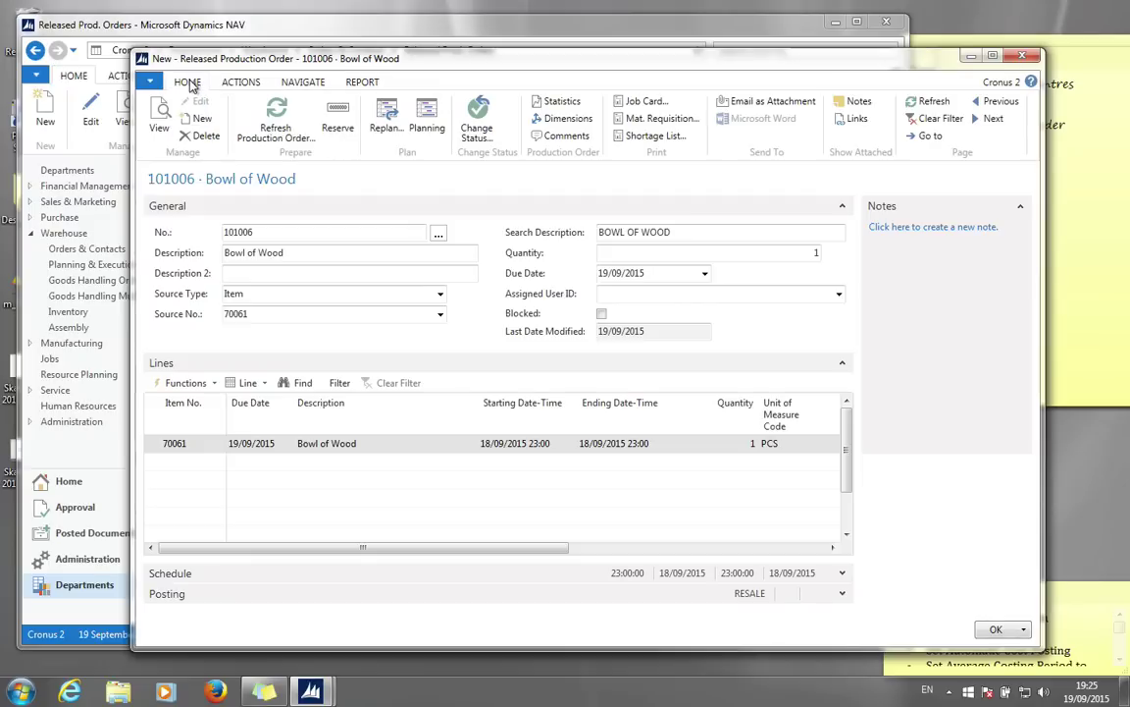
pyautogui.click(248, 383)
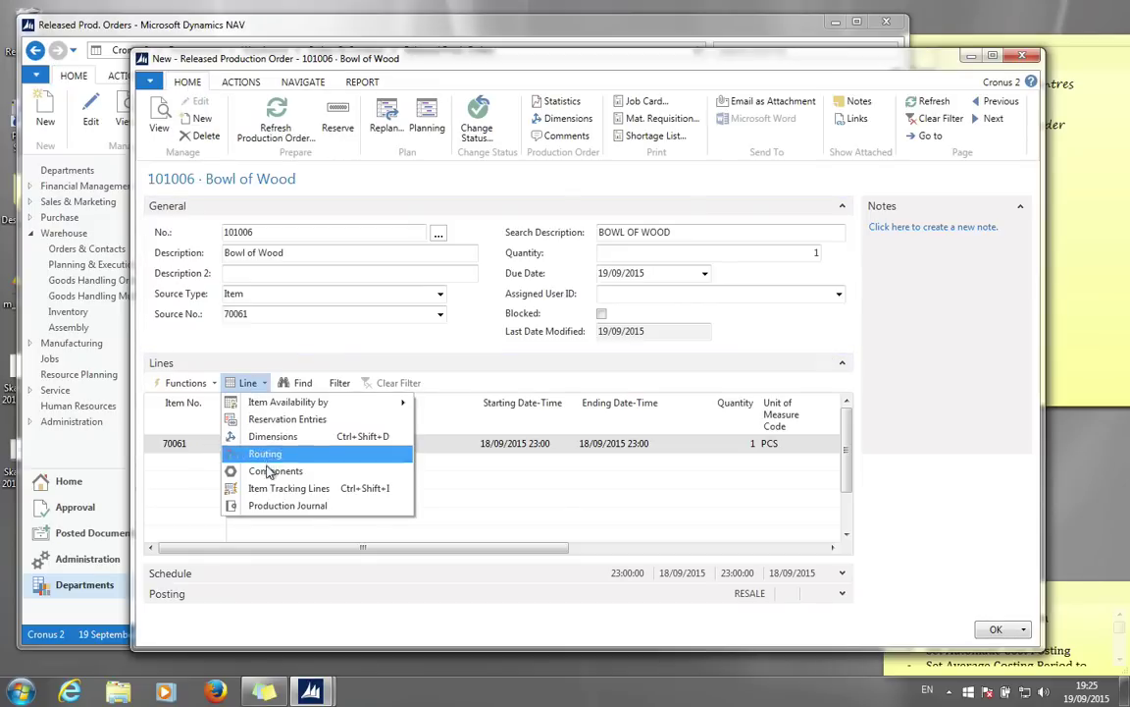
pyautogui.click(268, 505)
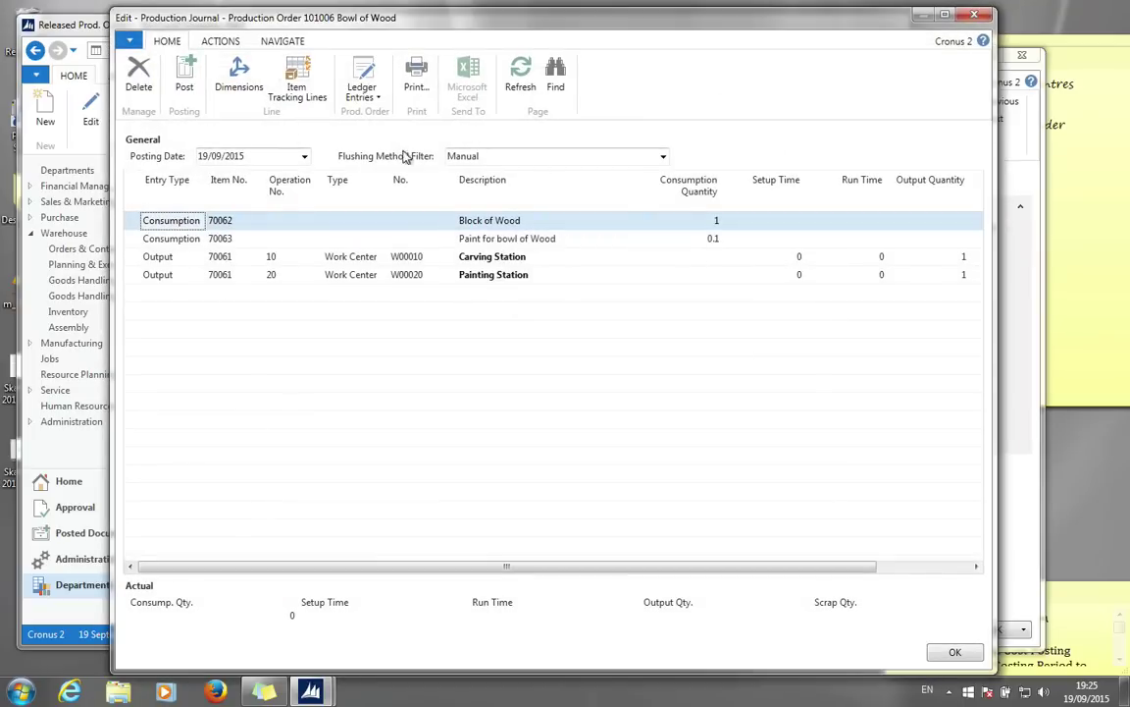
pyautogui.click(860, 257)
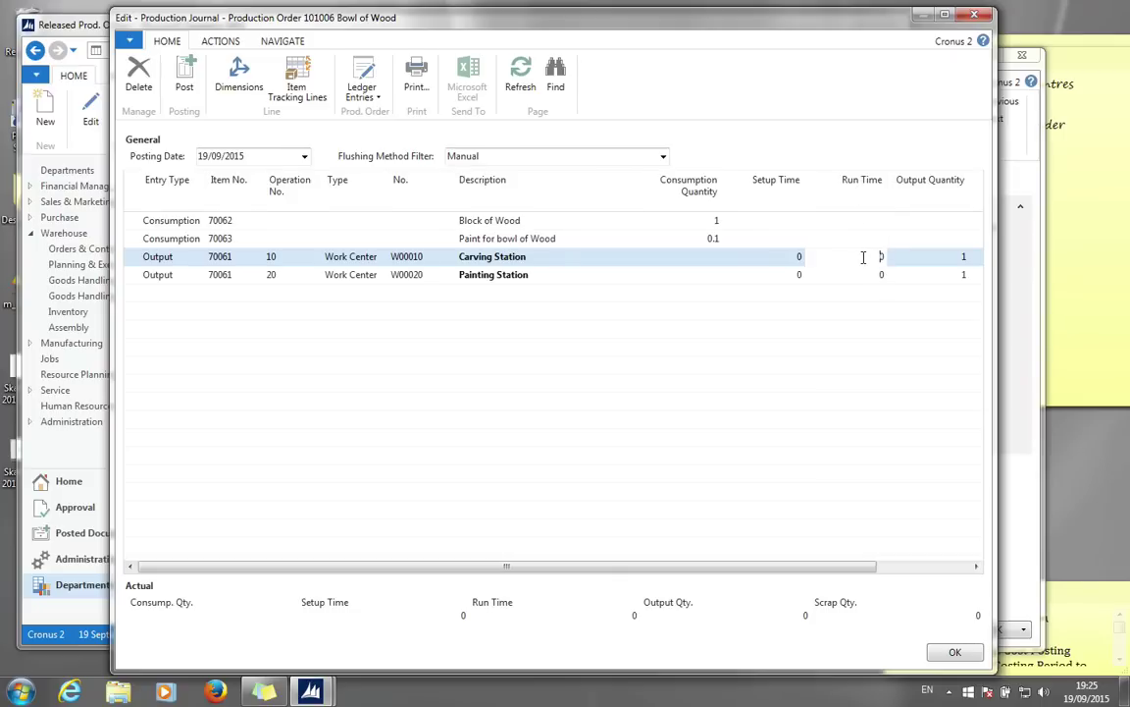
pyautogui.write('60')
pyautogui.press('Down')
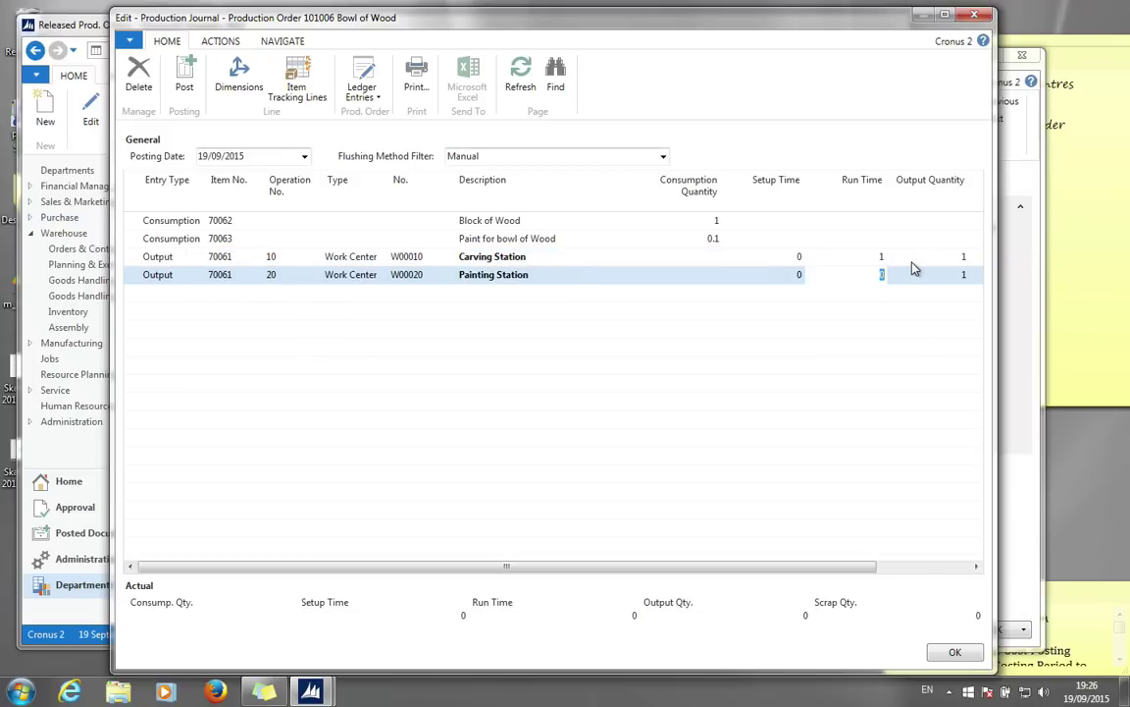
pyautogui.write('1')
pyautogui.press('Tab')
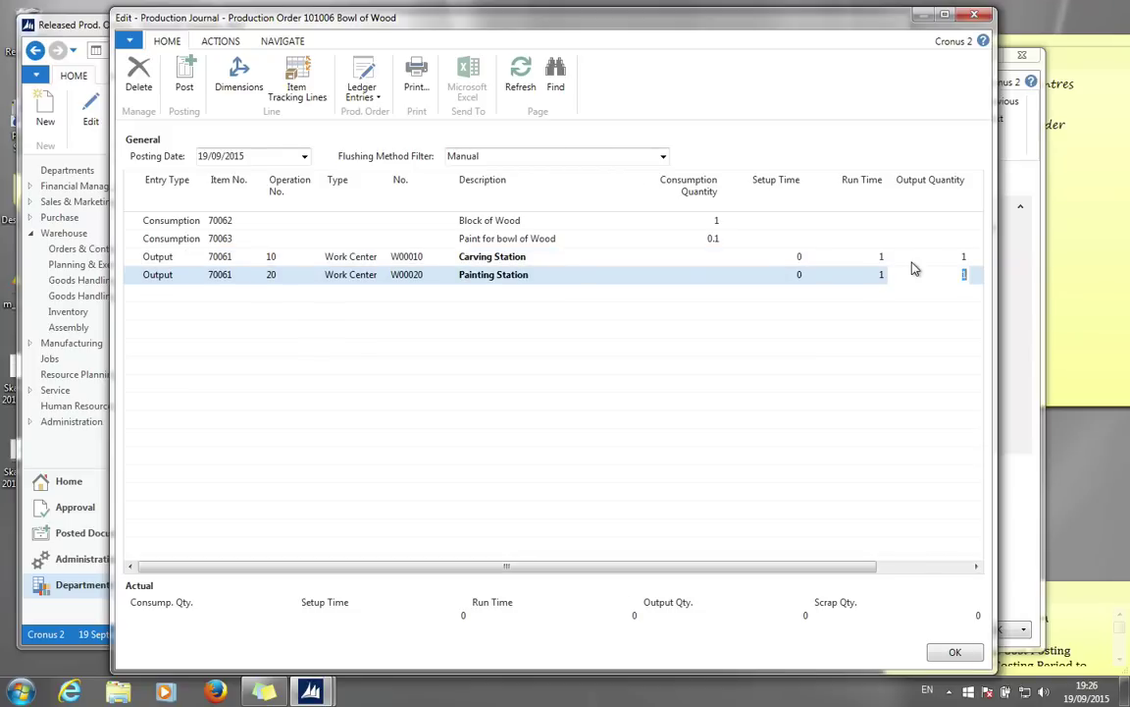
pyautogui.click(810, 256)
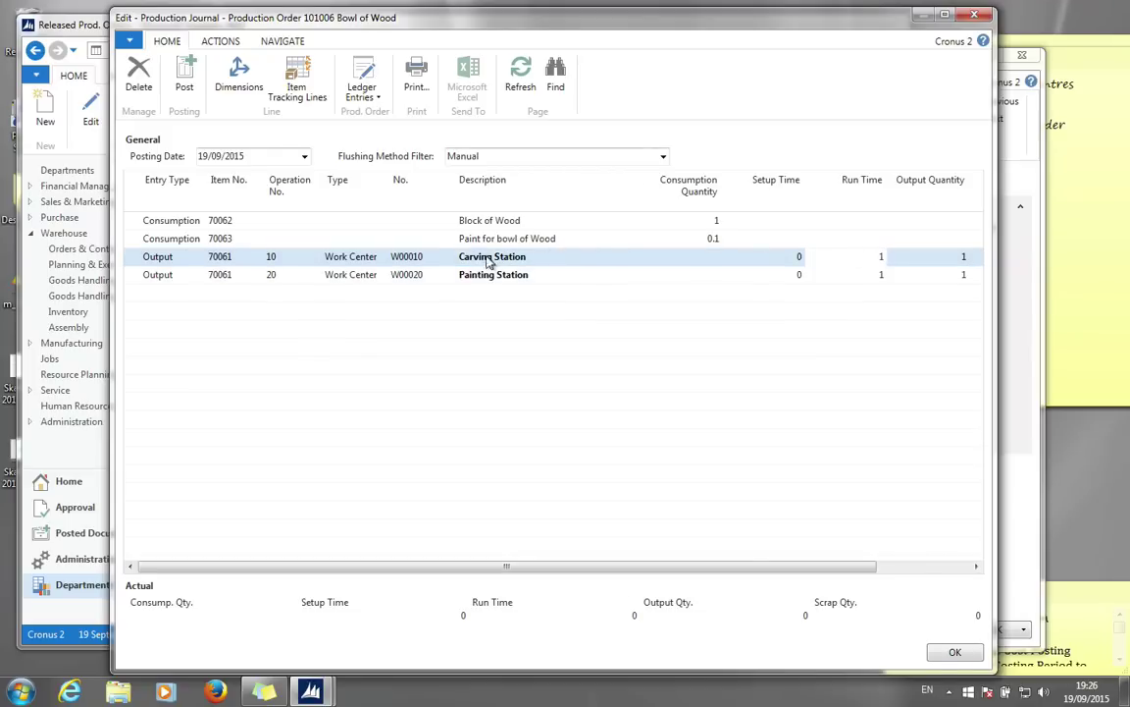
pyautogui.click(841, 277)
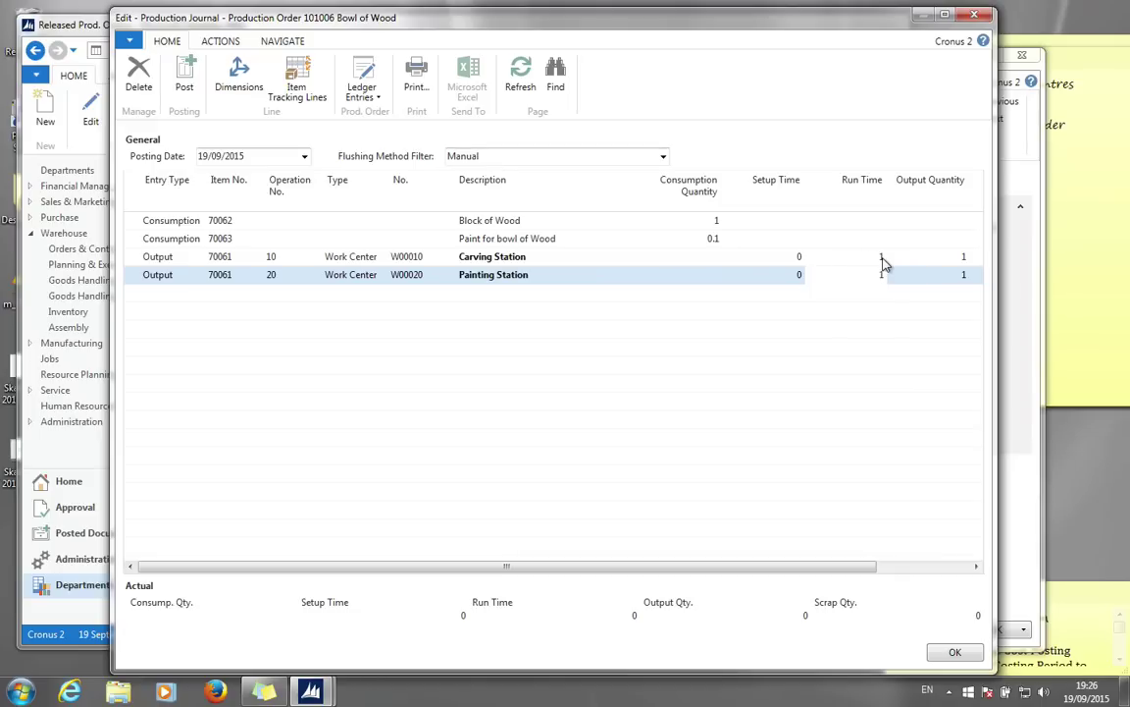
pyautogui.click(882, 257)
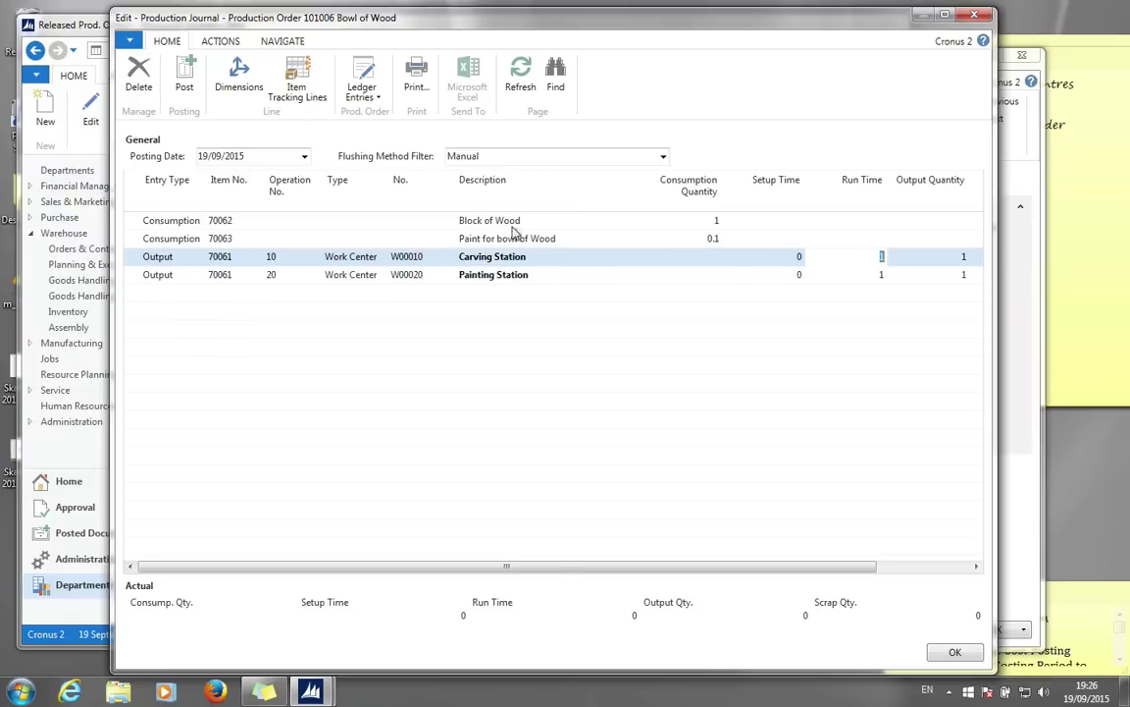
# Post the production journal's consumption and output lines and close the journal
pyautogui.click(185, 77)
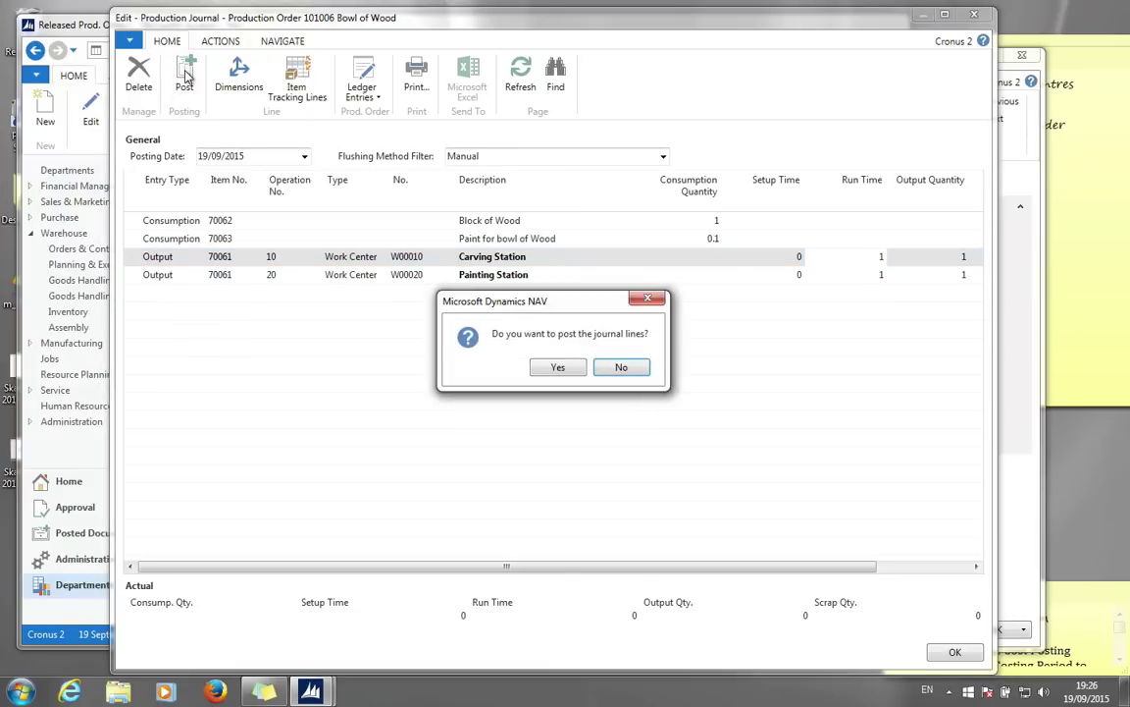
pyautogui.click(557, 368)
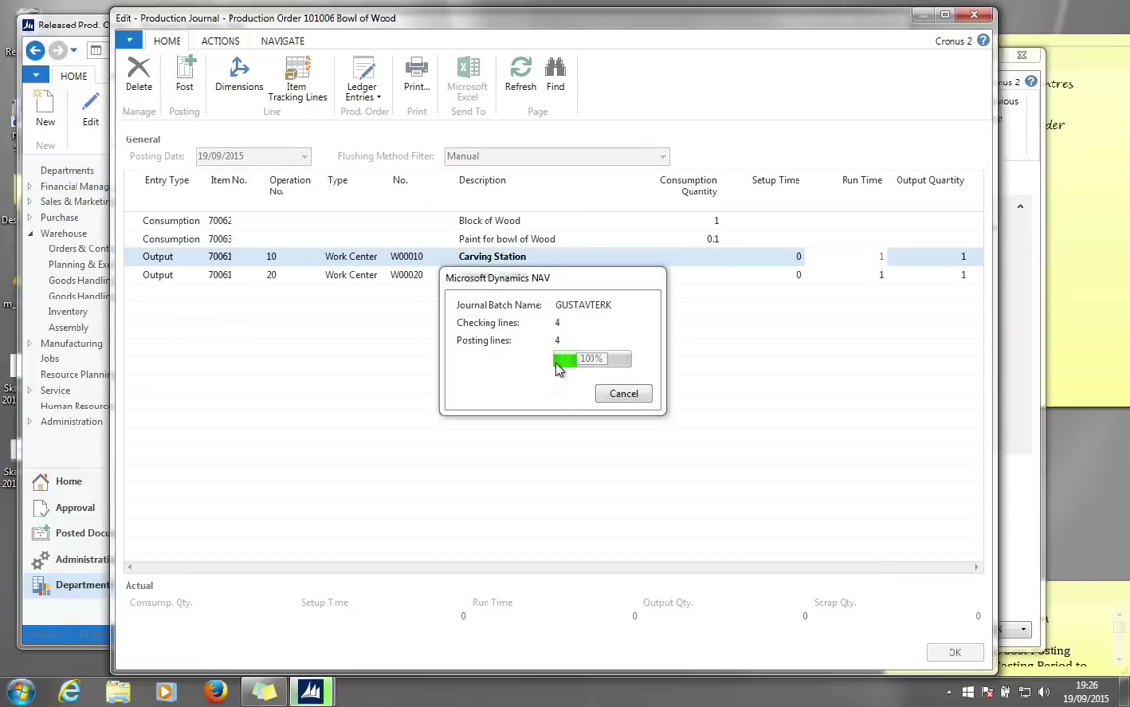
pyautogui.click(628, 367)
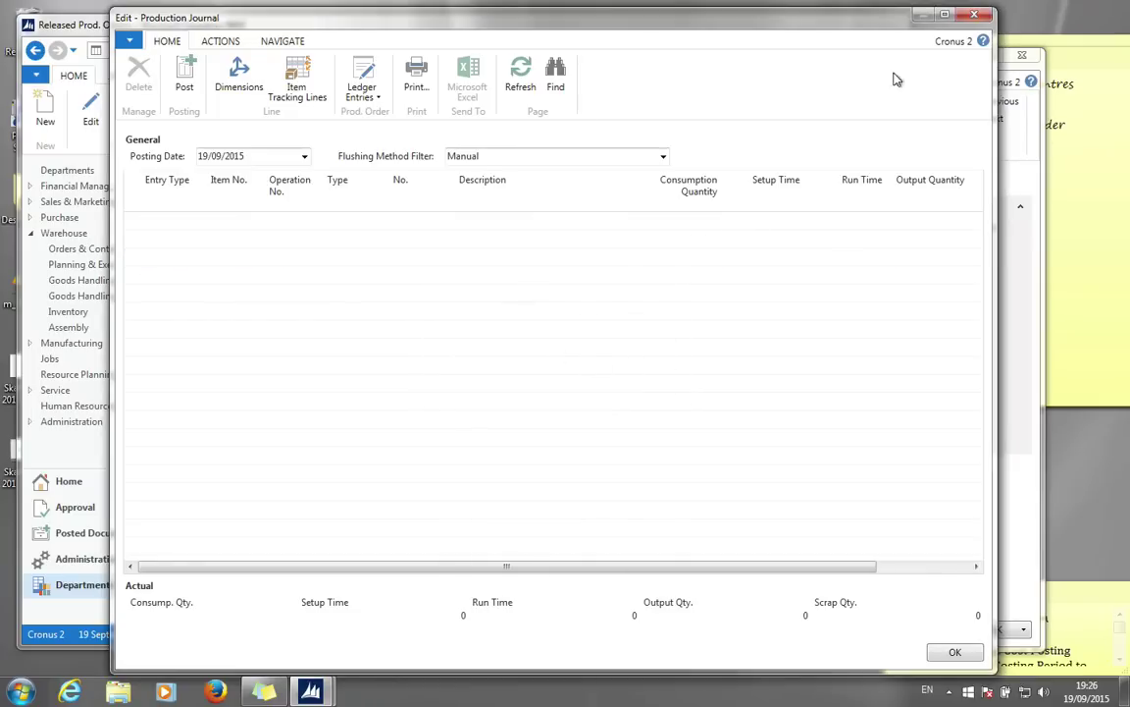
pyautogui.click(975, 15)
# Review the production order's posted item ledger entries, highlighting the two consumption entries, and close the list
pyautogui.click(304, 82)
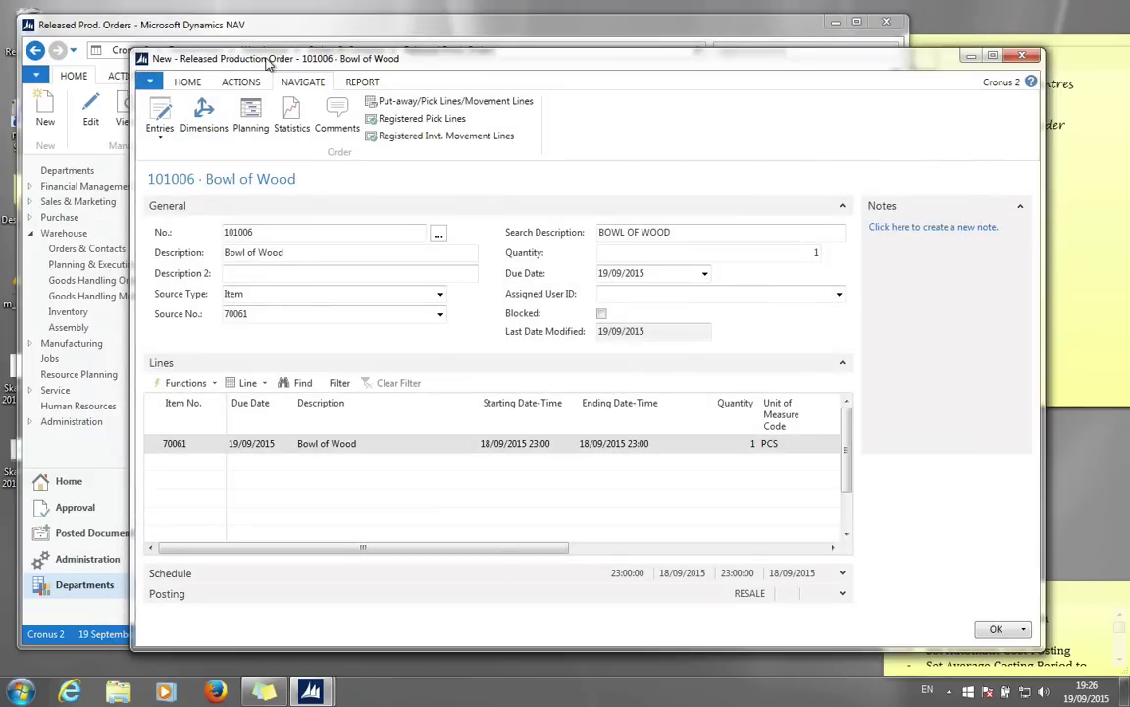
pyautogui.moveTo(240, 57); pyautogui.dragTo(213, 27)
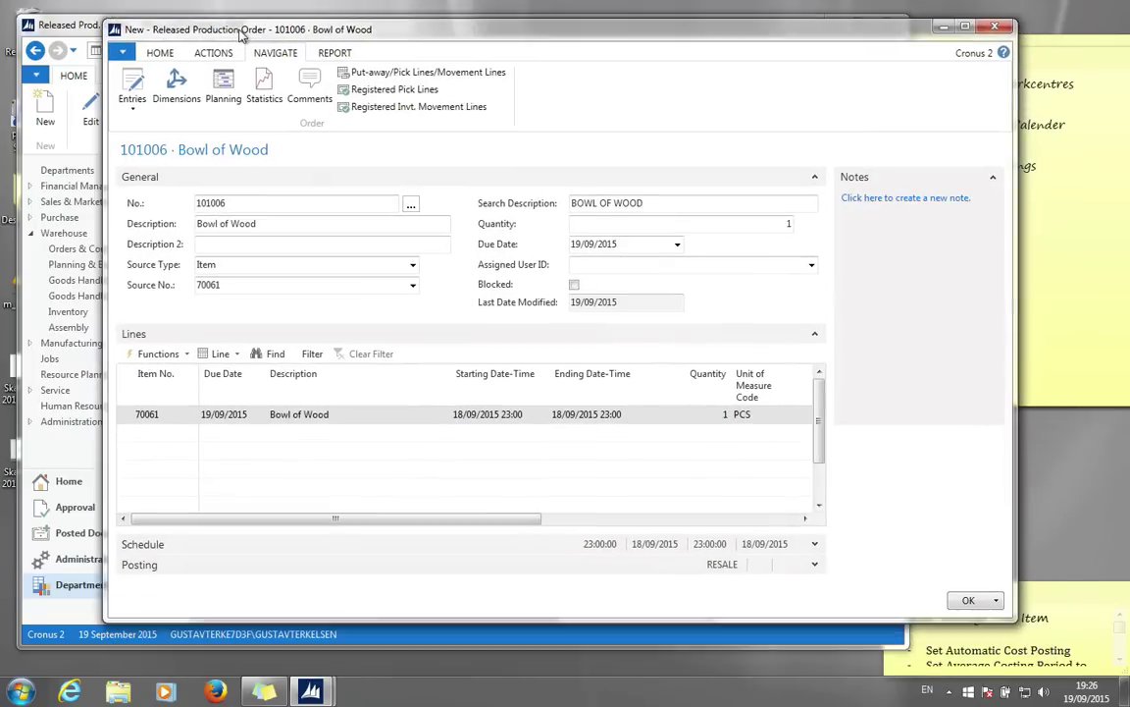
pyautogui.click(143, 101)
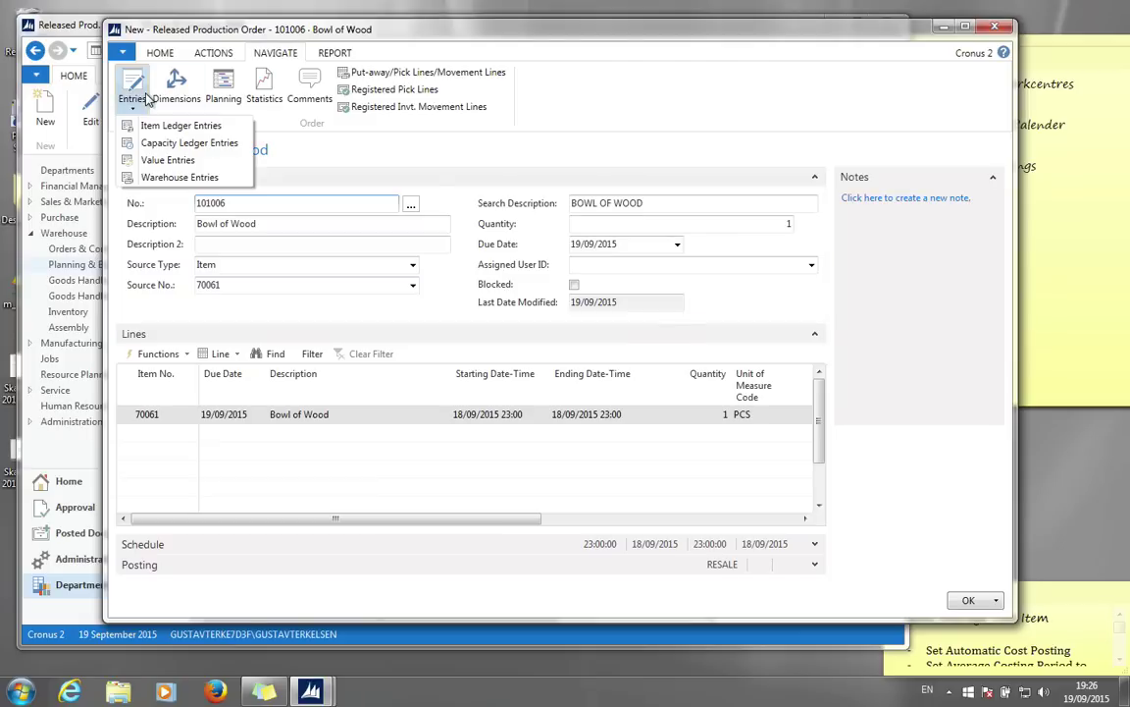
pyautogui.click(152, 123)
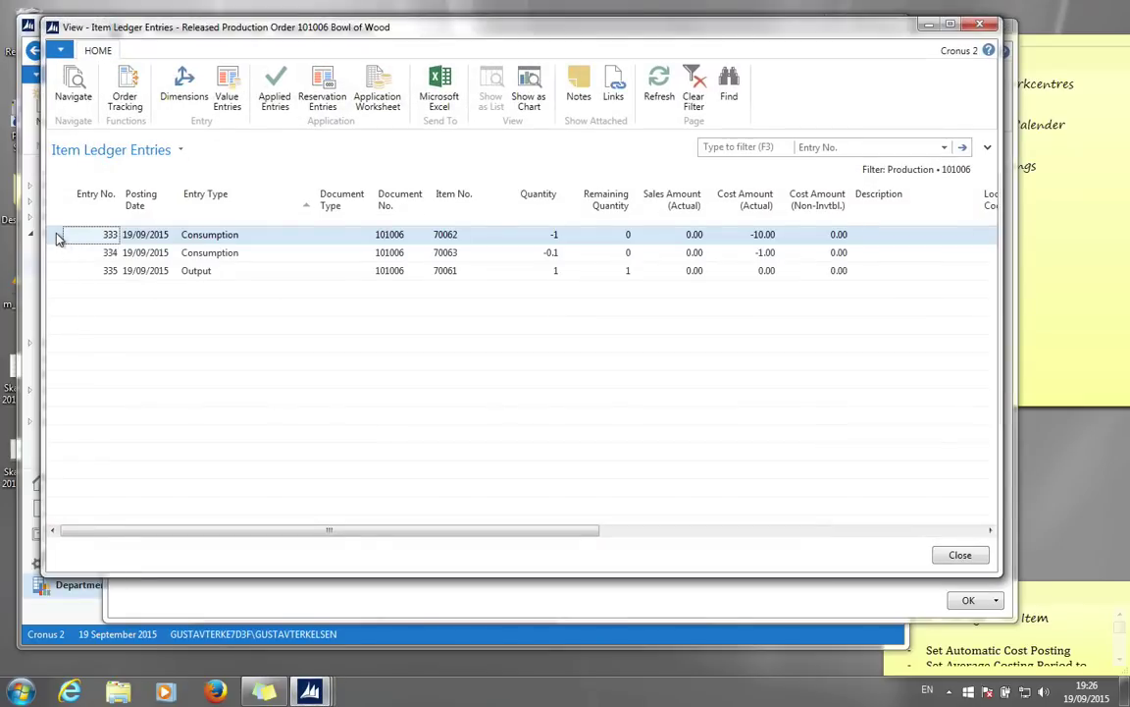
pyautogui.moveTo(57, 244); pyautogui.dragTo(55, 261)
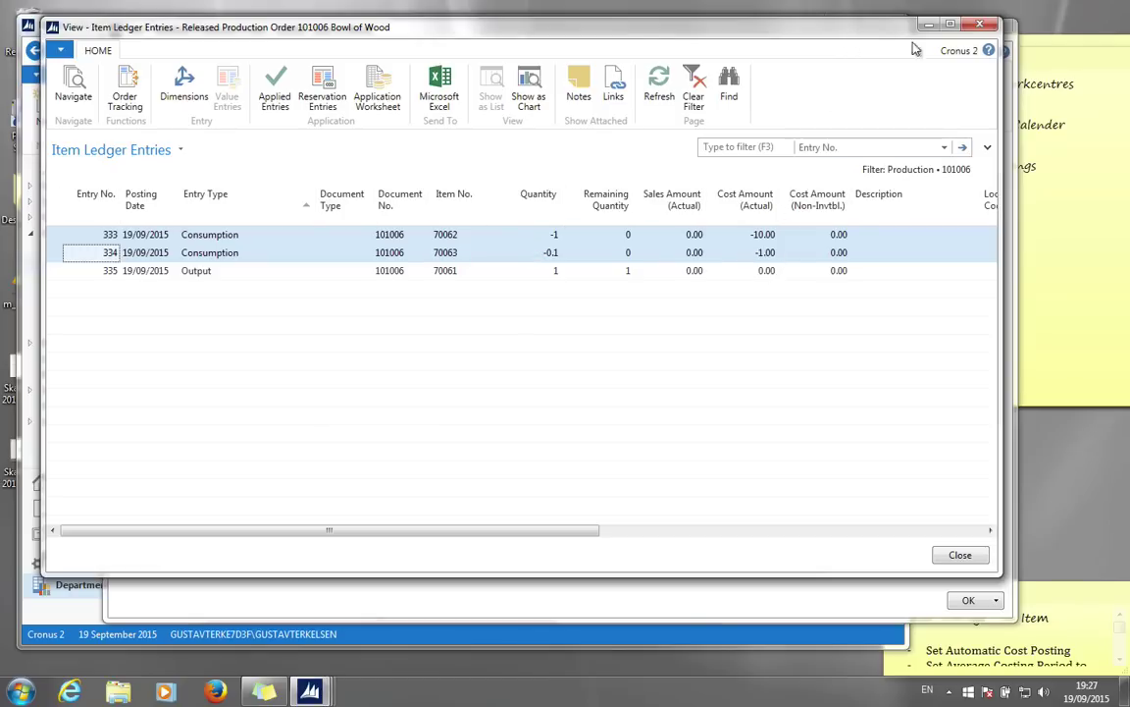
pyautogui.click(979, 23)
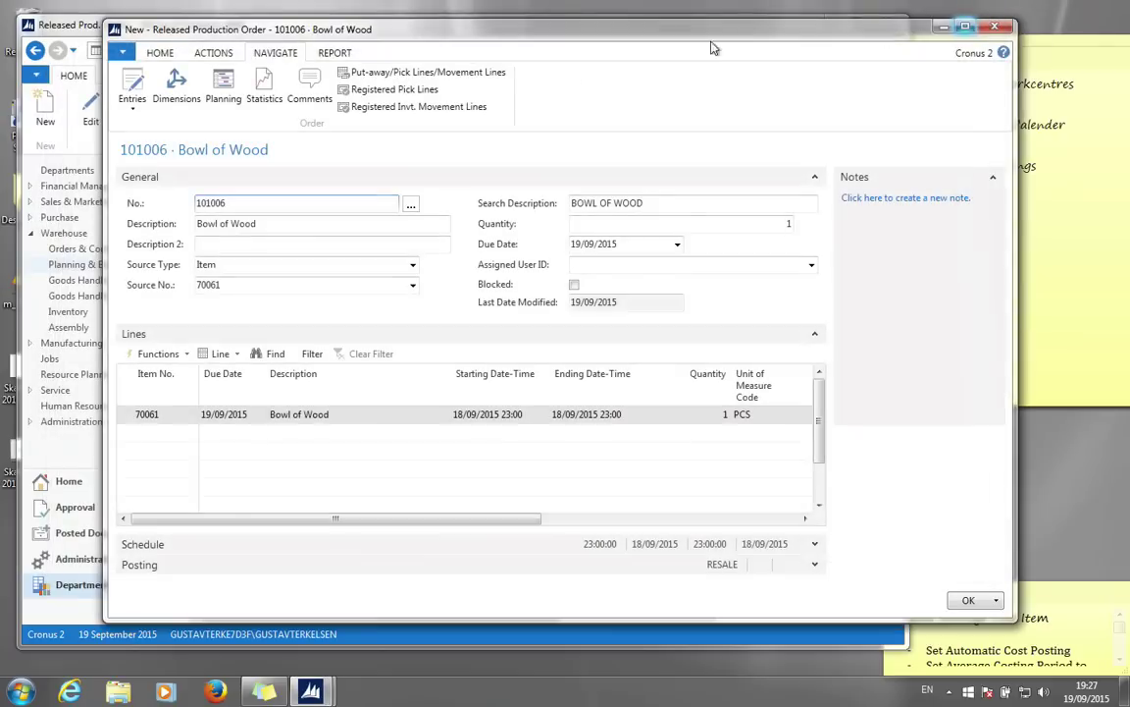
# Examine the production order's capacity ledger entries in a widened window, including quantity and direct cost, and close the list
pyautogui.click(132, 88)
pyautogui.click(143, 144)
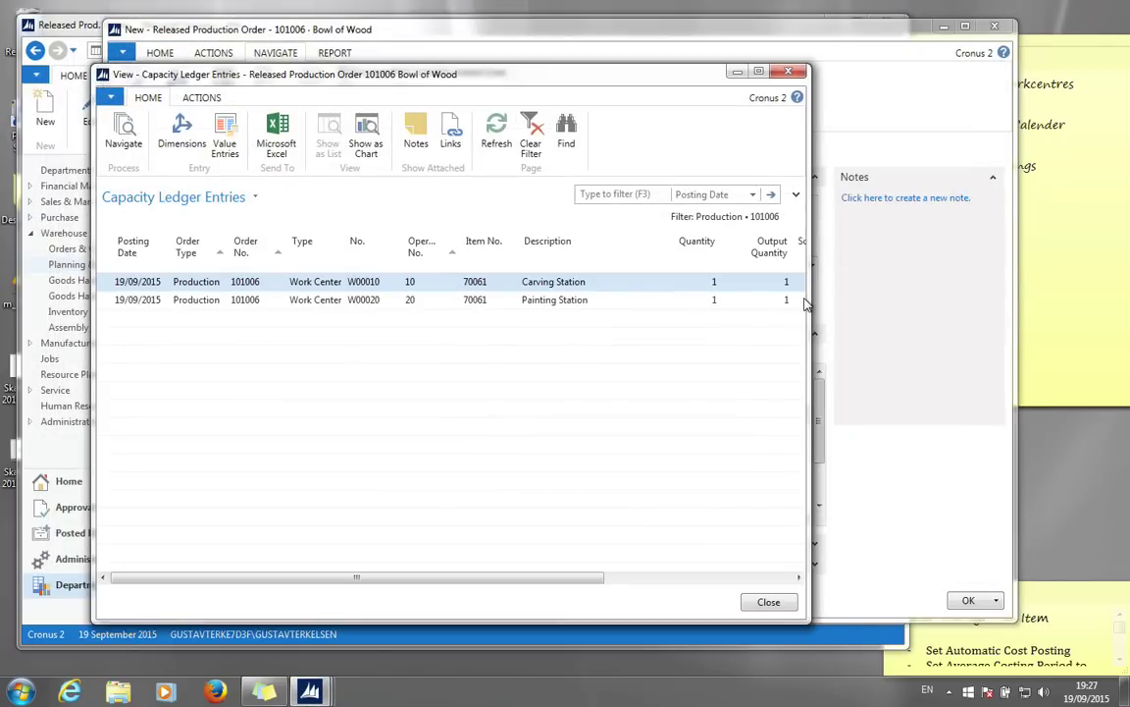
pyautogui.moveTo(810, 296); pyautogui.dragTo(1026, 295)
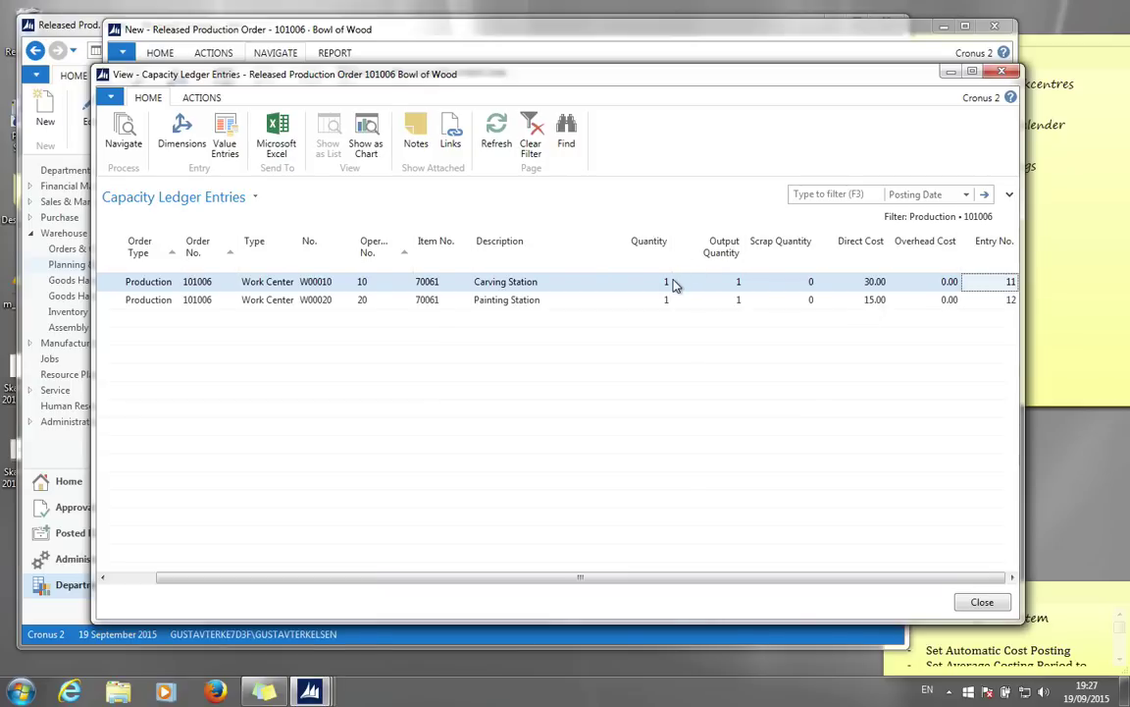
pyautogui.click(1000, 71)
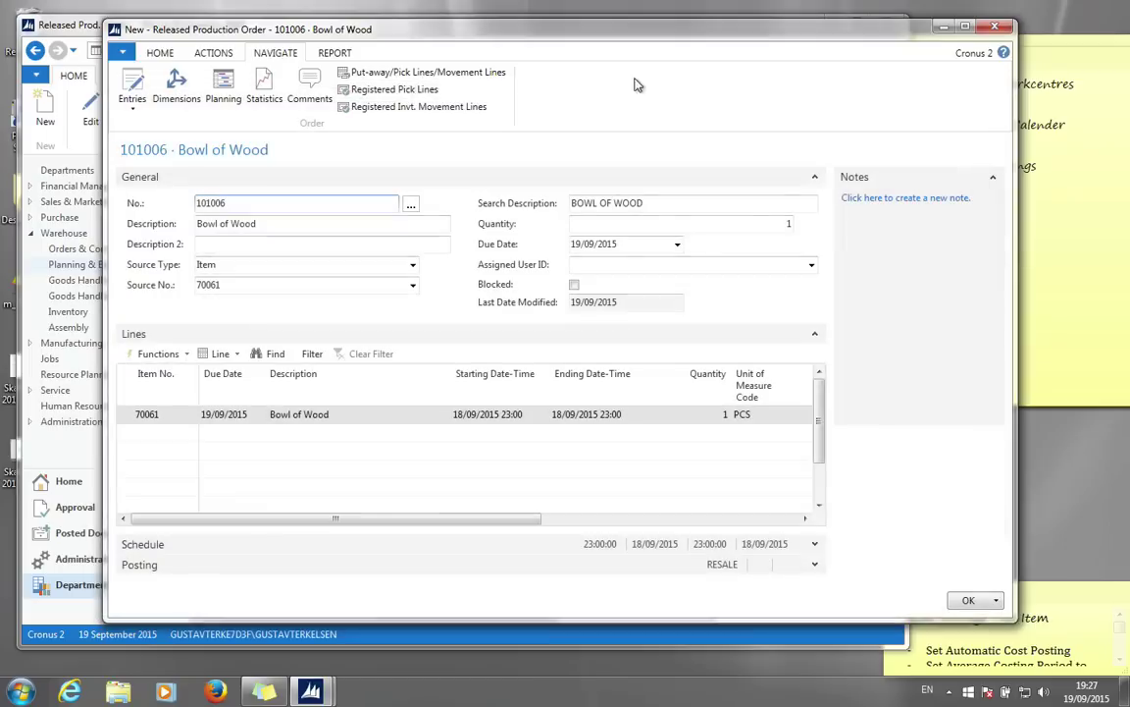
# Change the released Bowl of Wood production order's status to Finished with posting date 19/09/2015 and unit cost updating enabled
pyautogui.click(213, 53)
pyautogui.click(258, 90)
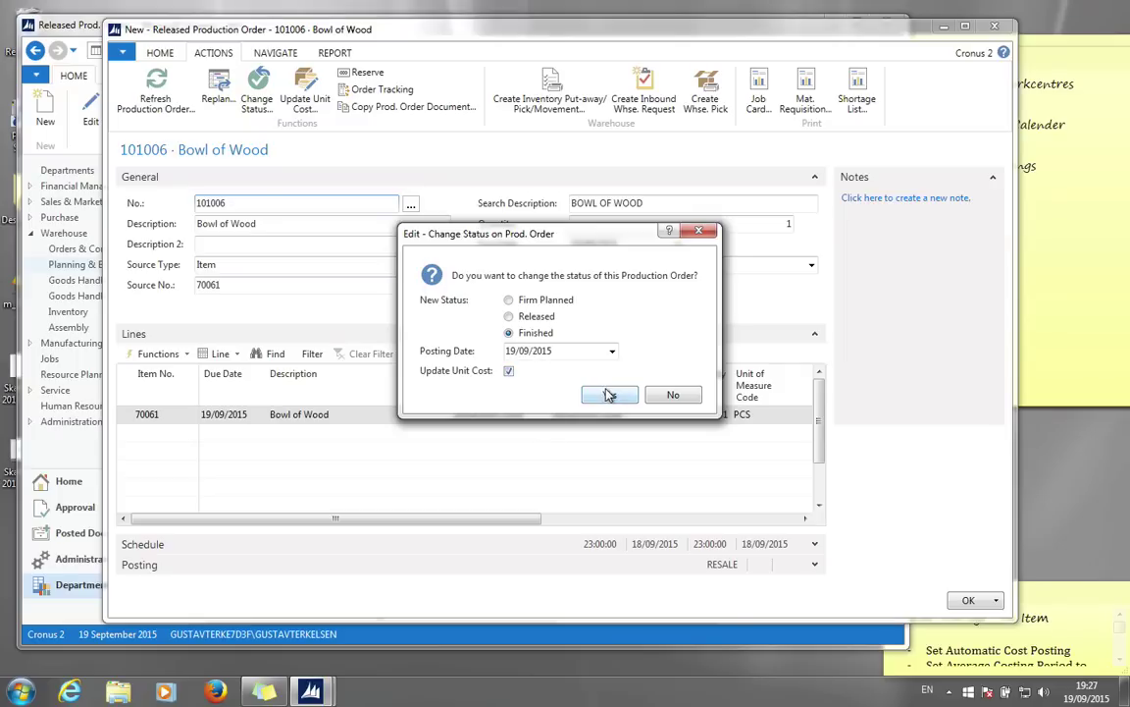
pyautogui.click(609, 395)
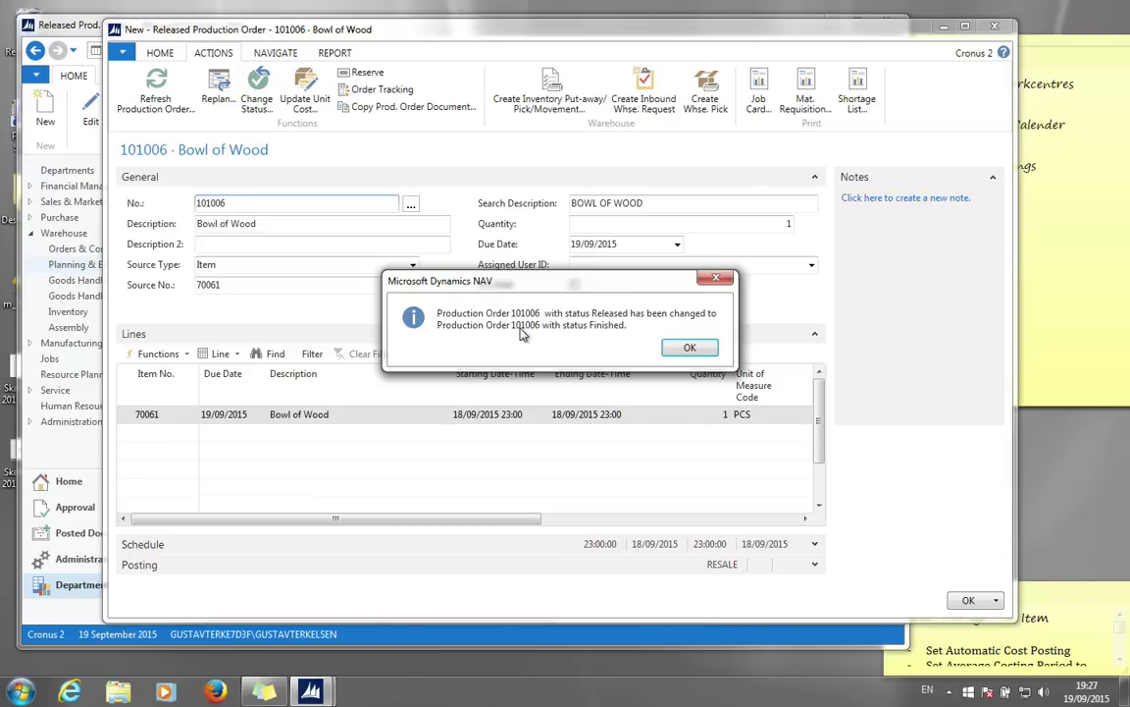
pyautogui.click(691, 349)
# Find the finished production orders list and open the Bowl of Wood order that uses routing R00010
pyautogui.click(817, 52)
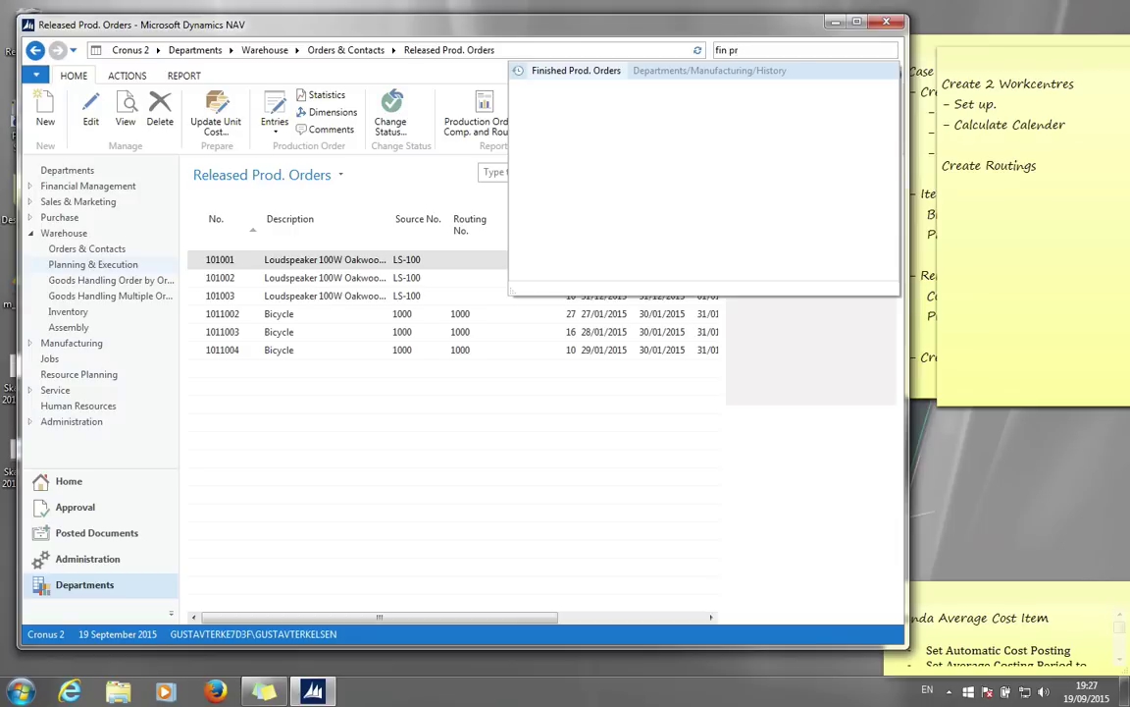
pyautogui.click(535, 71)
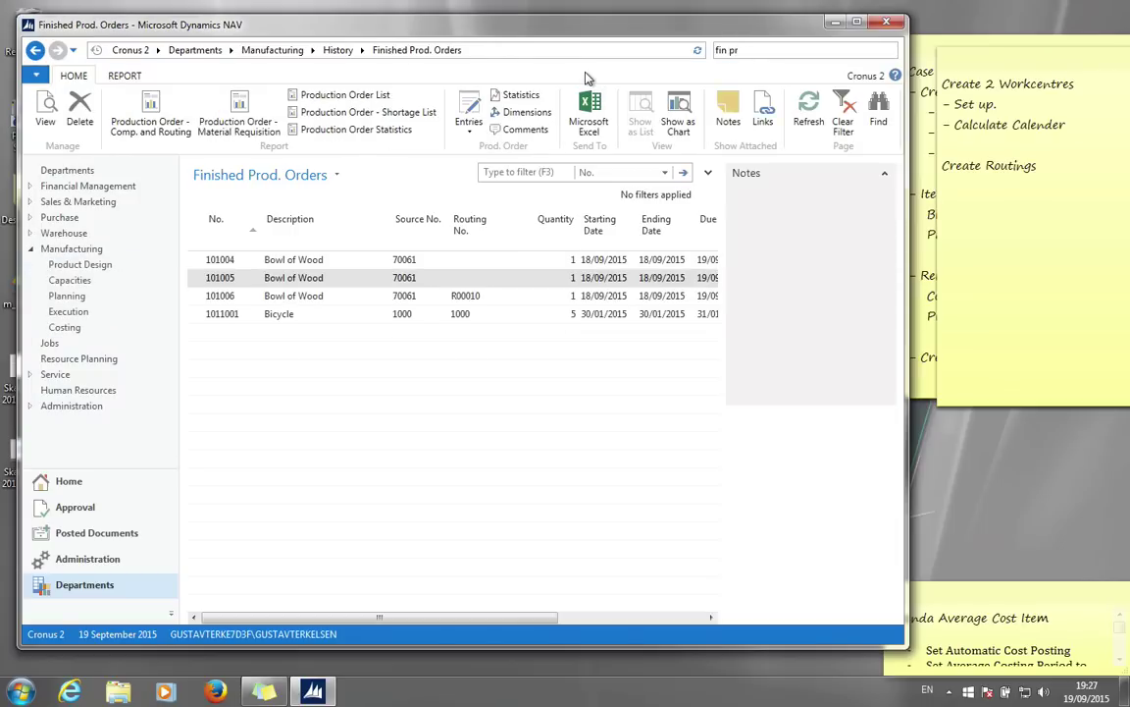
pyautogui.doubleClick(279, 294)
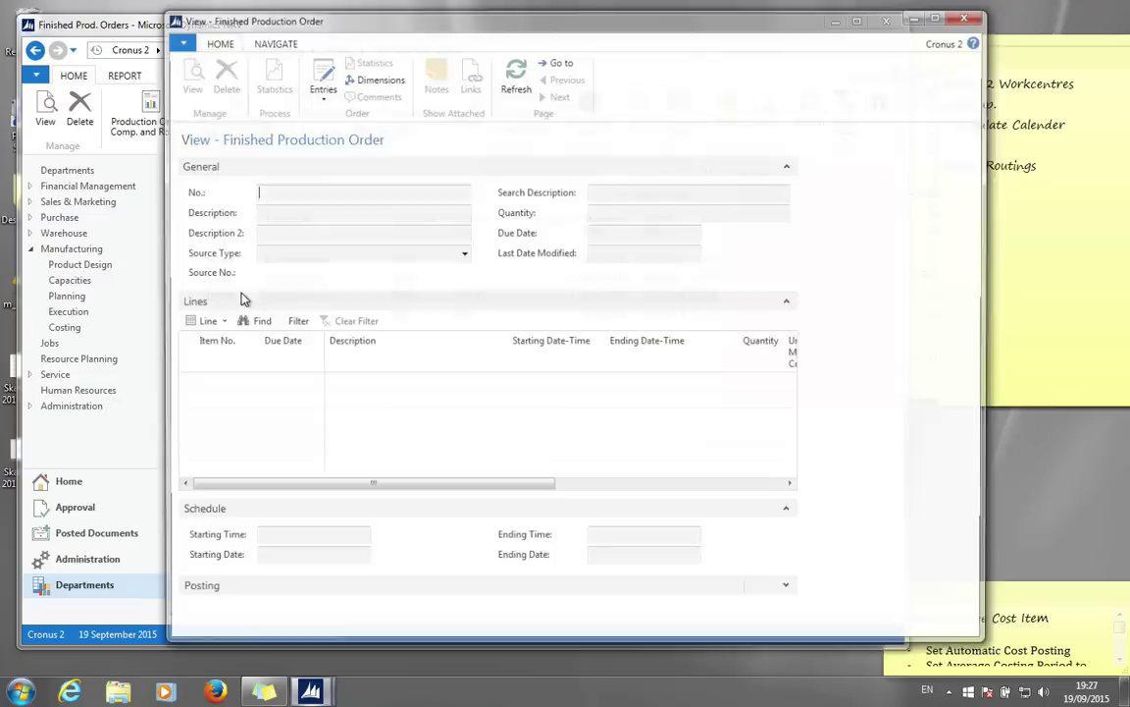
# Review the finished order's item ledger entries and the value entries behind the output entry's actual cost, closing both lists
pyautogui.click(319, 87)
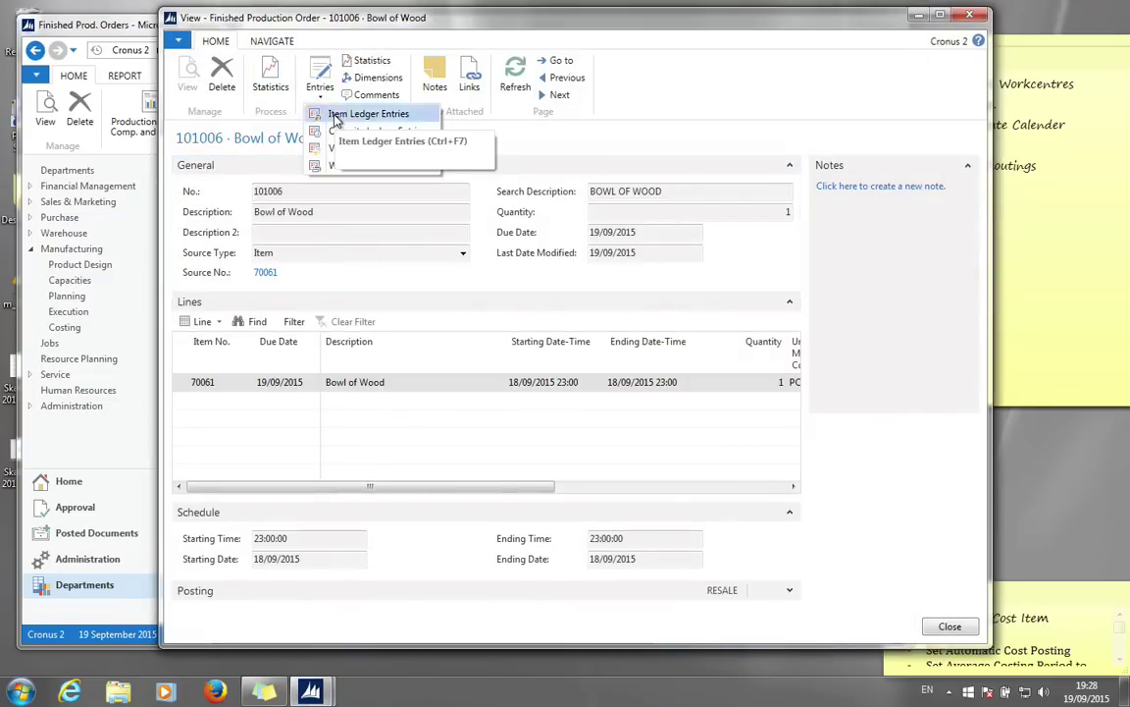
pyautogui.click(339, 115)
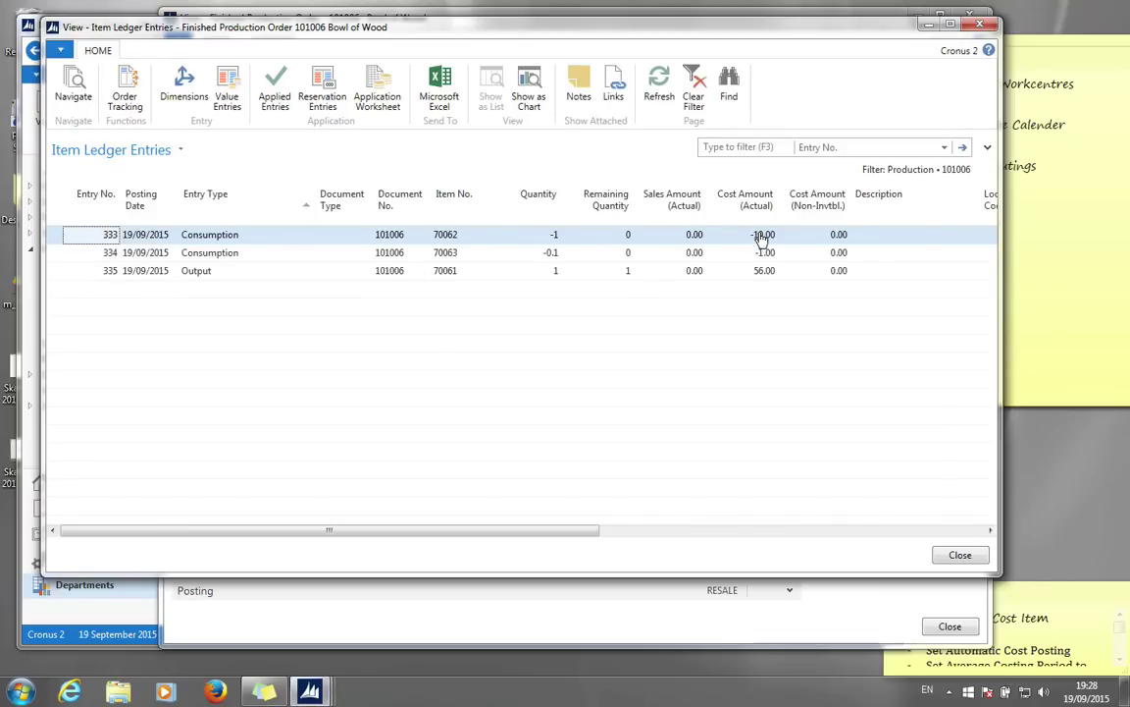
pyautogui.click(763, 271)
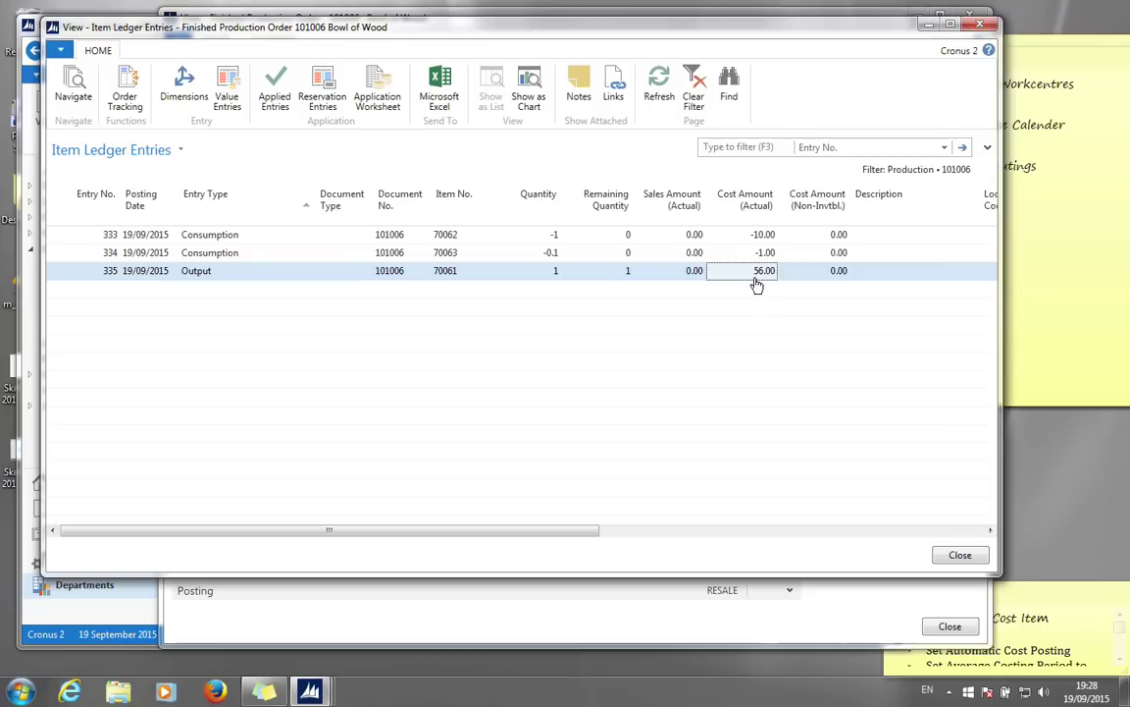
pyautogui.click(231, 96)
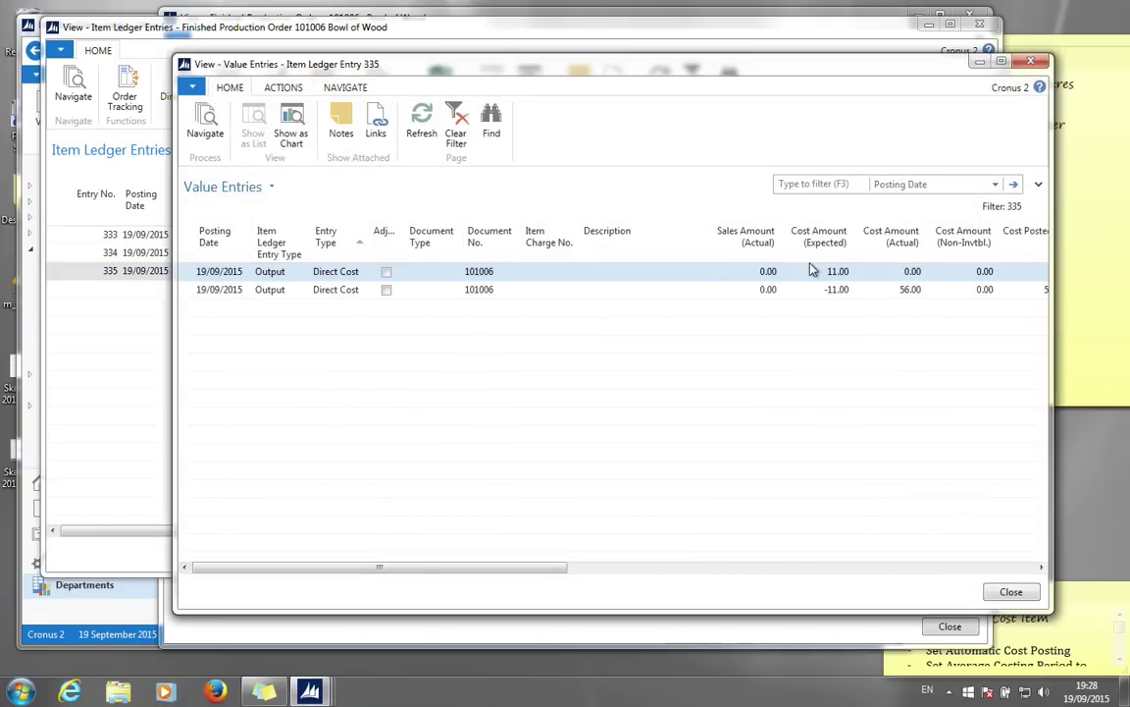
pyautogui.press('Escape')
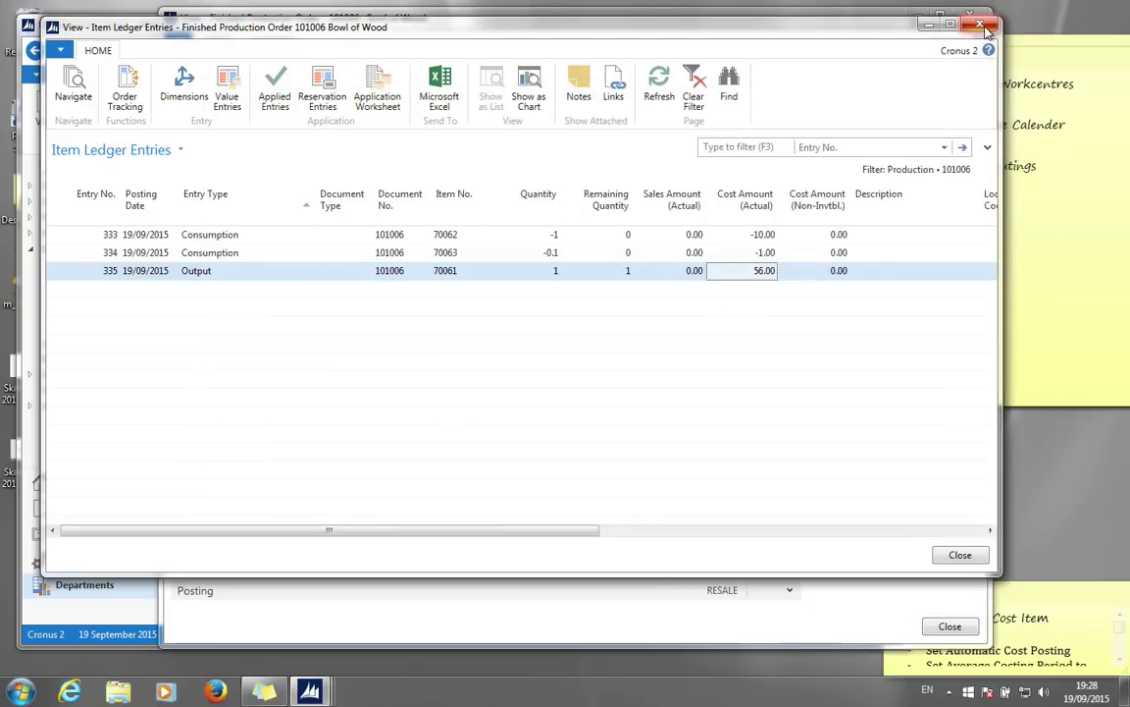
pyautogui.click(987, 30)
# Check the finished order's capacity ledger entries for the direct costs of the Carving and Painting Stations, and close the list
pyautogui.click(321, 88)
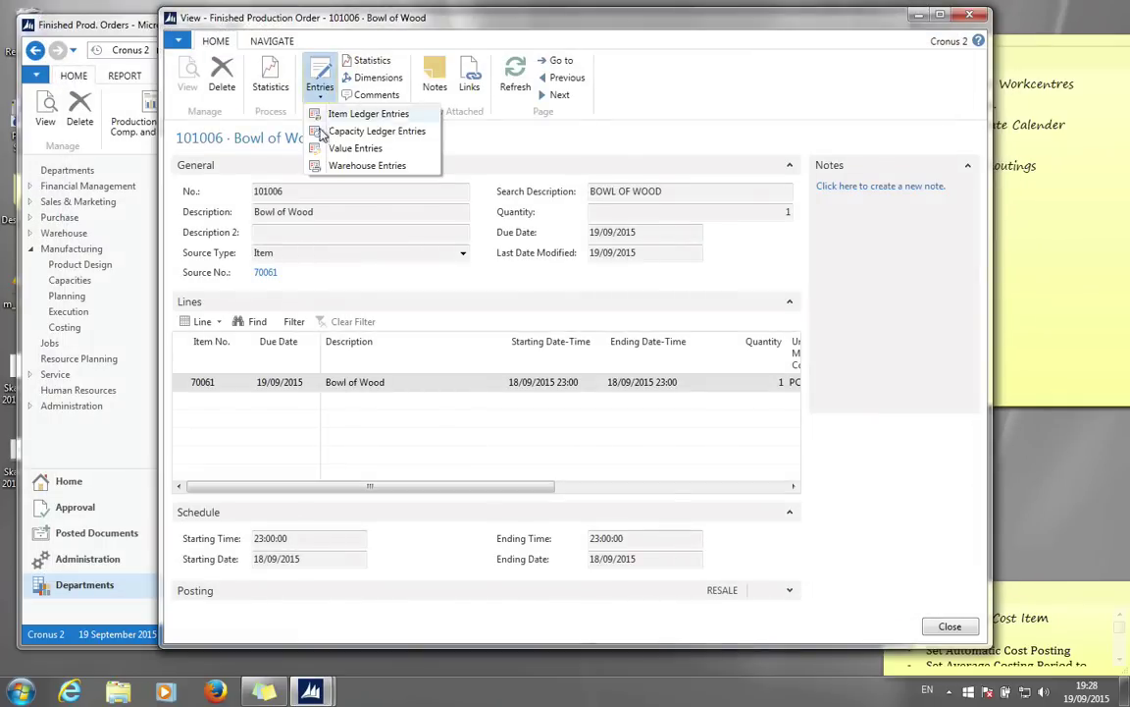
pyautogui.click(353, 132)
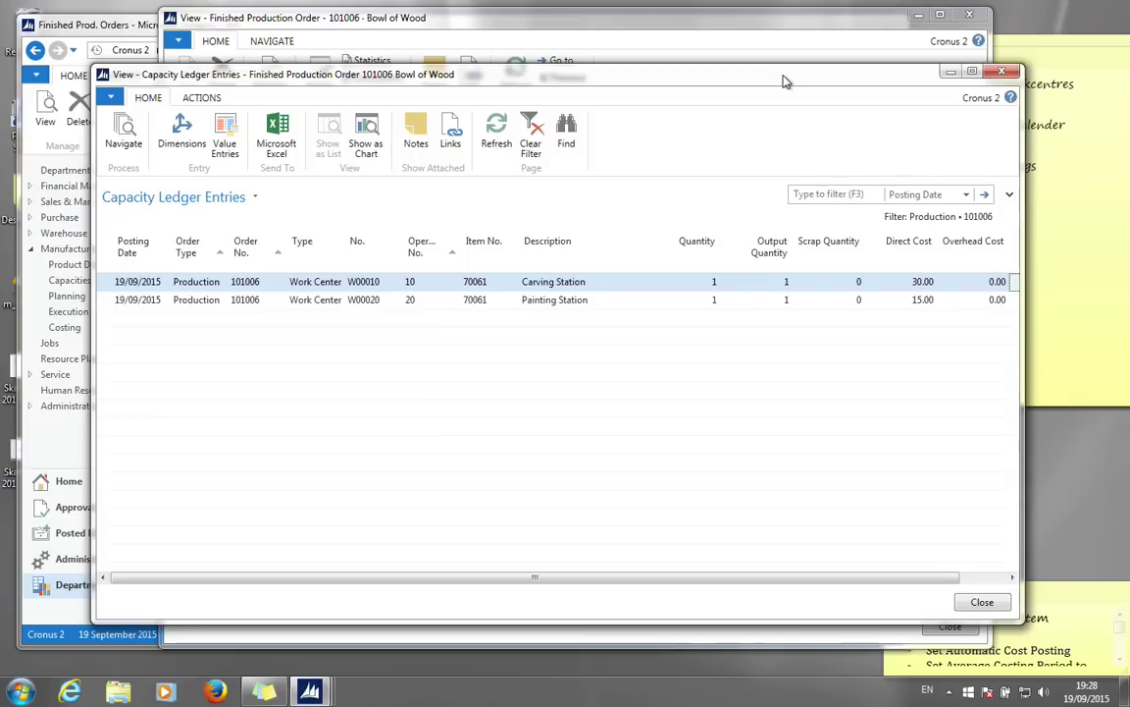
pyautogui.click(1003, 74)
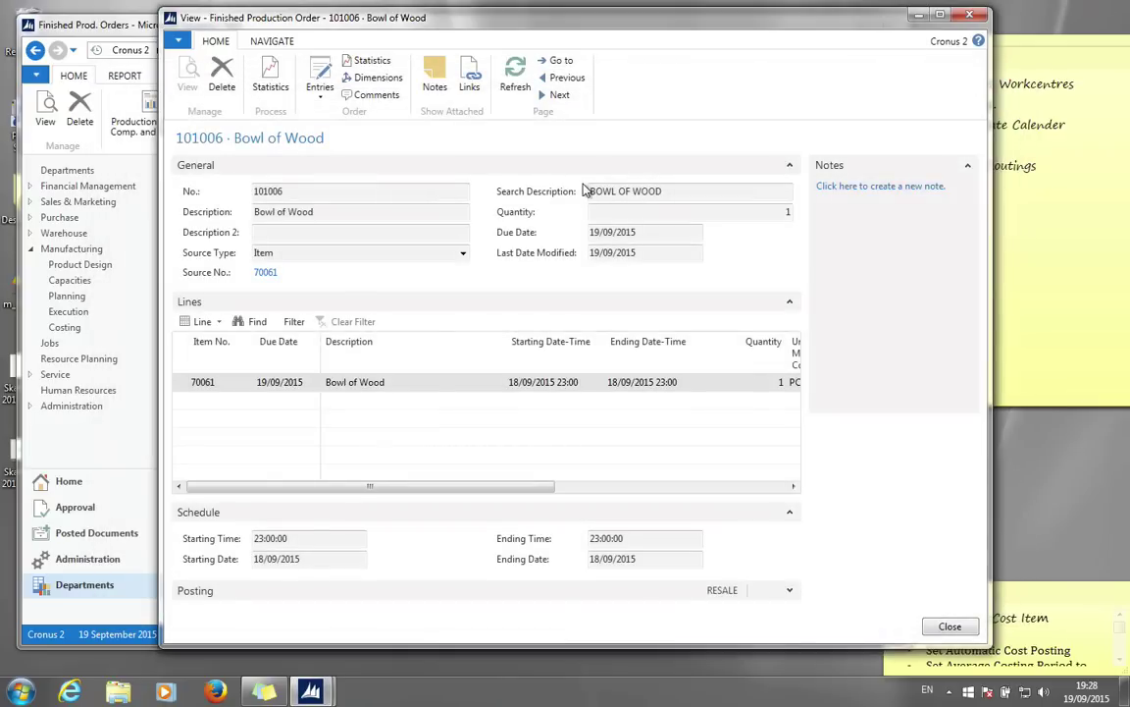